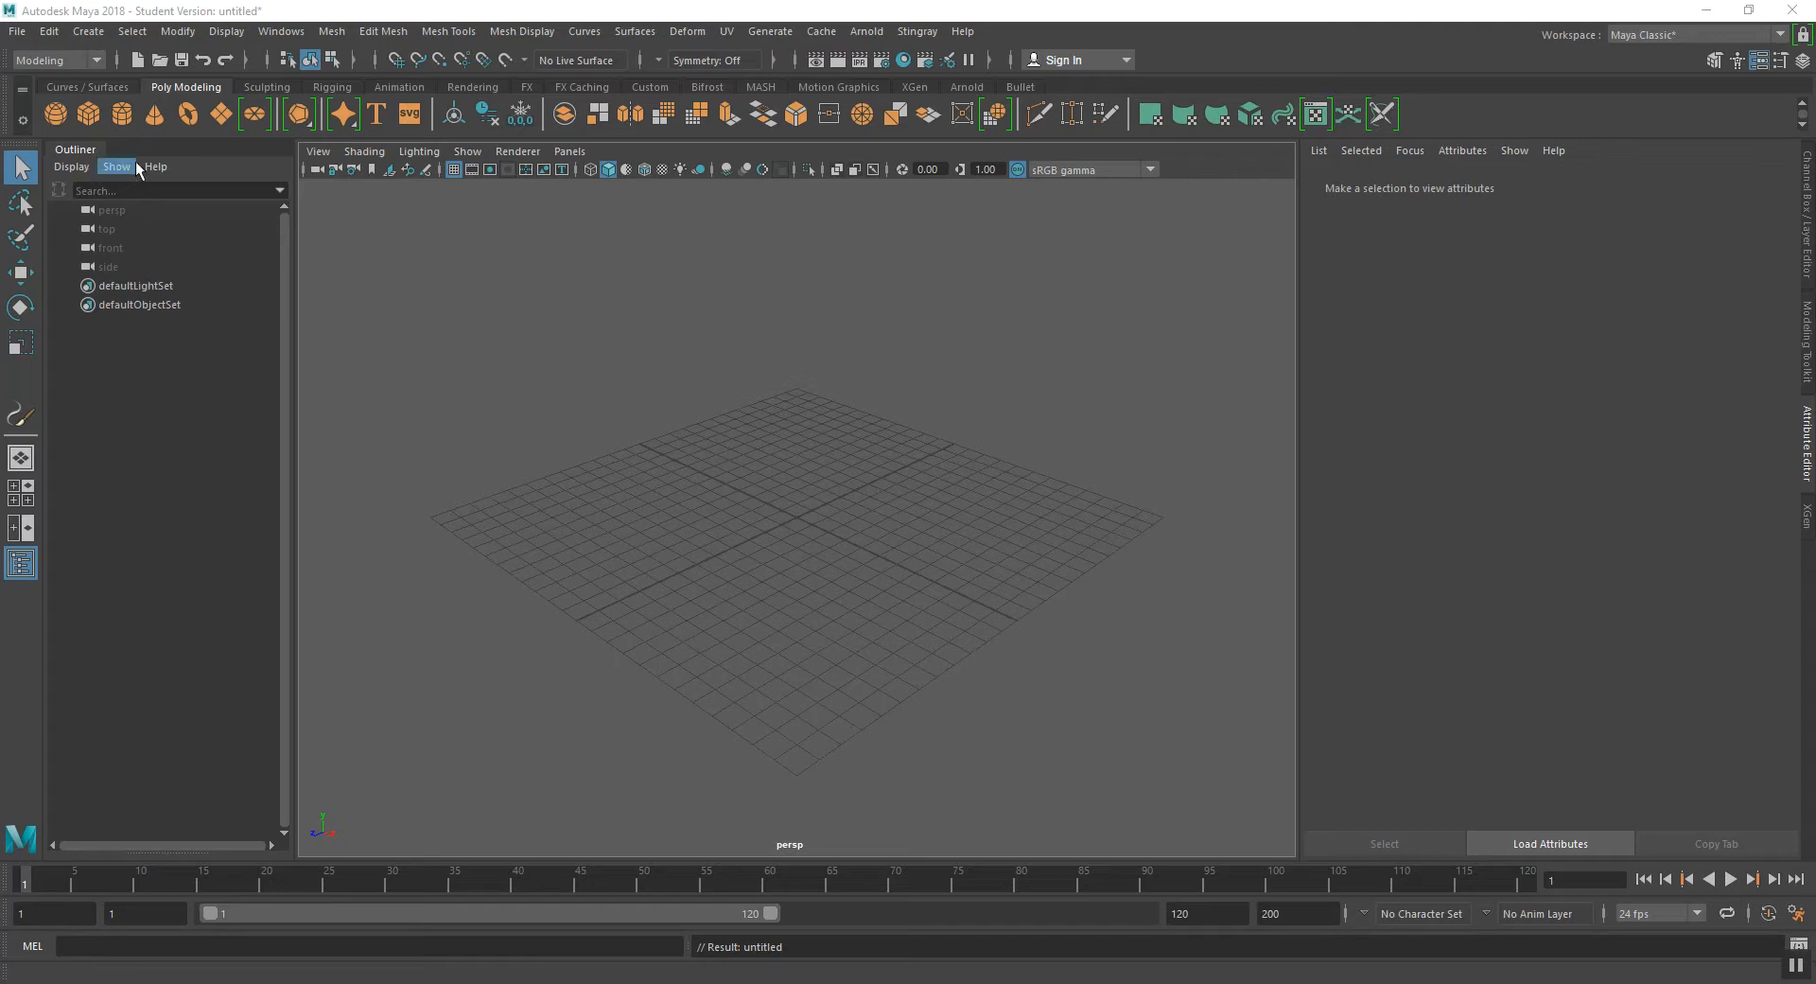
- Create a polygon plane covering the grid, with width, height and both width and height subdivisions set to 24
left_click(221, 114)
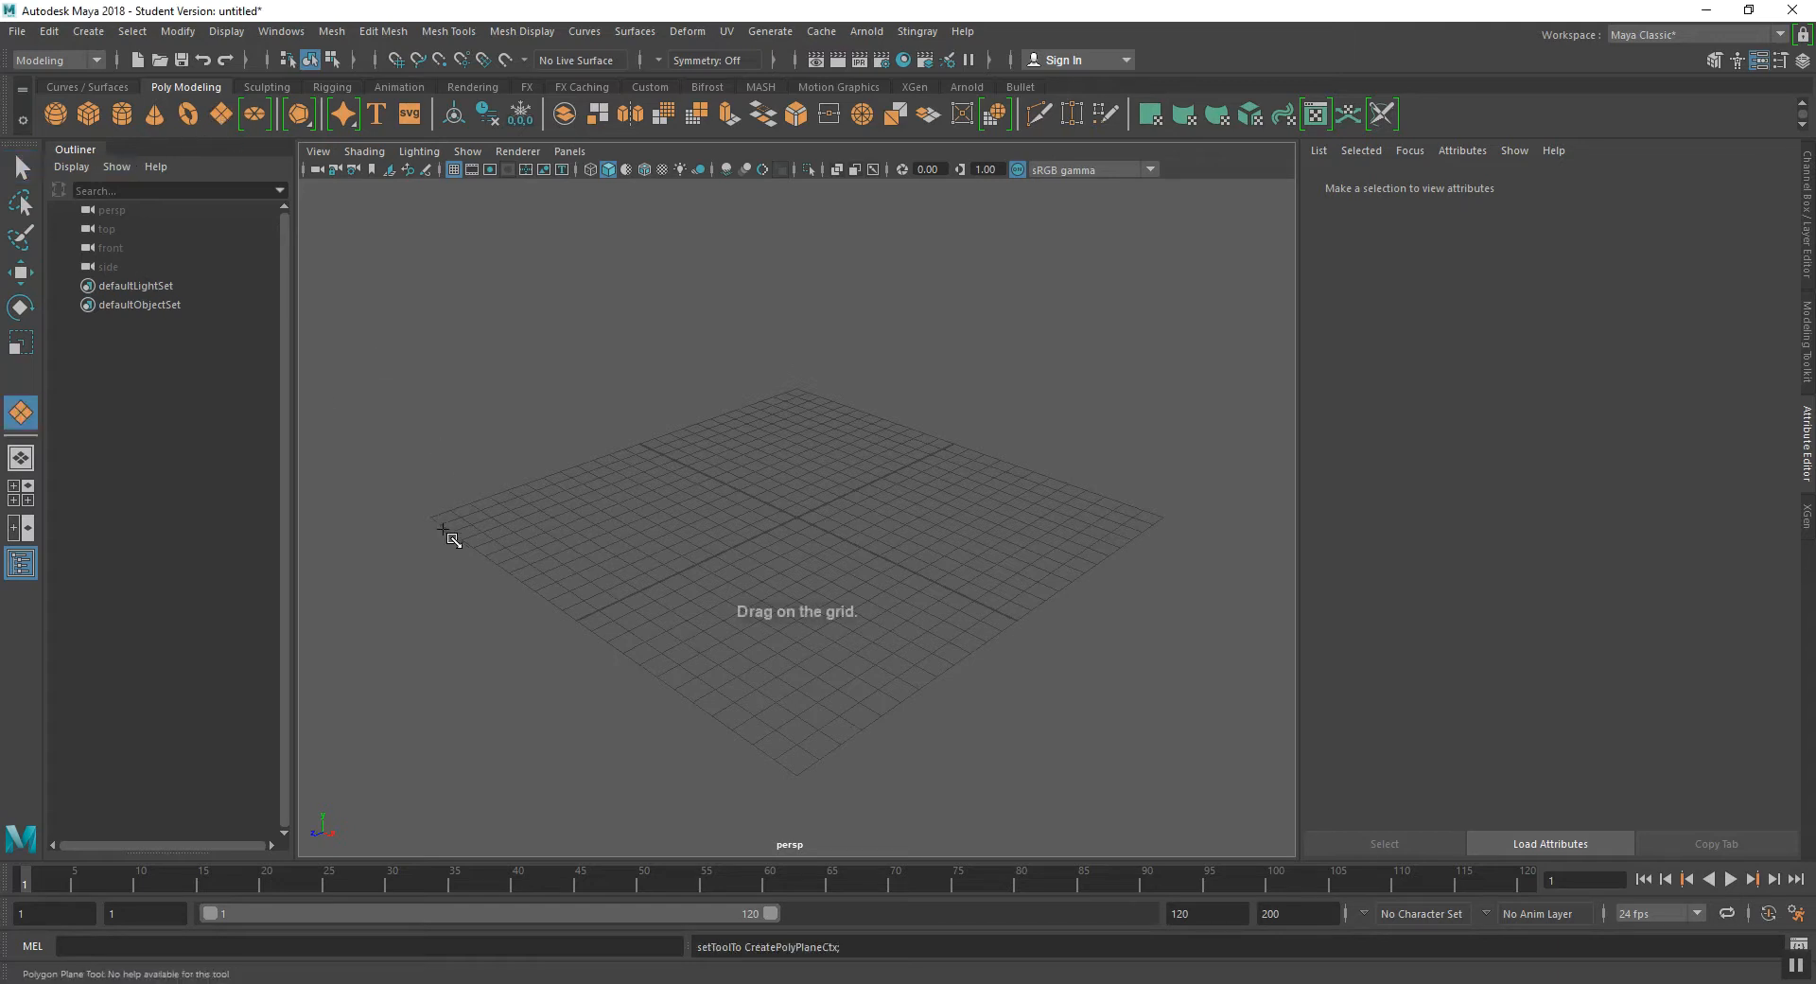
left_click_drag(430, 517, 1162, 516)
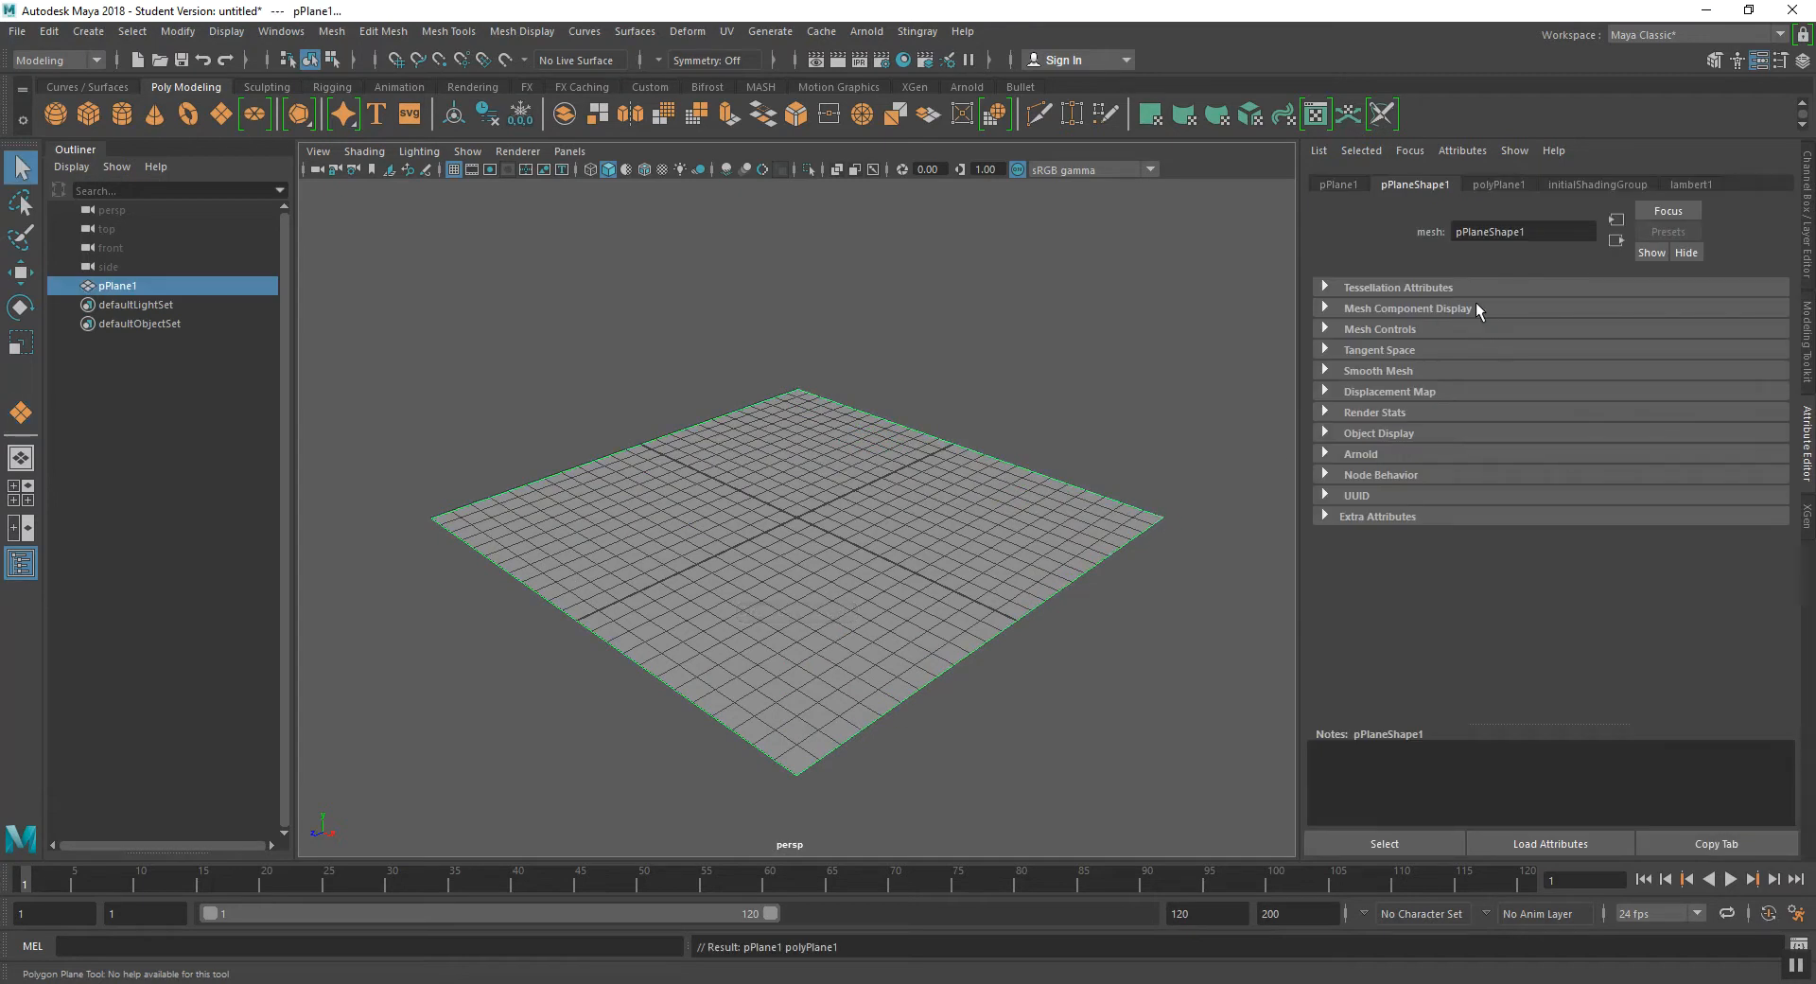
left_click(1504, 185)
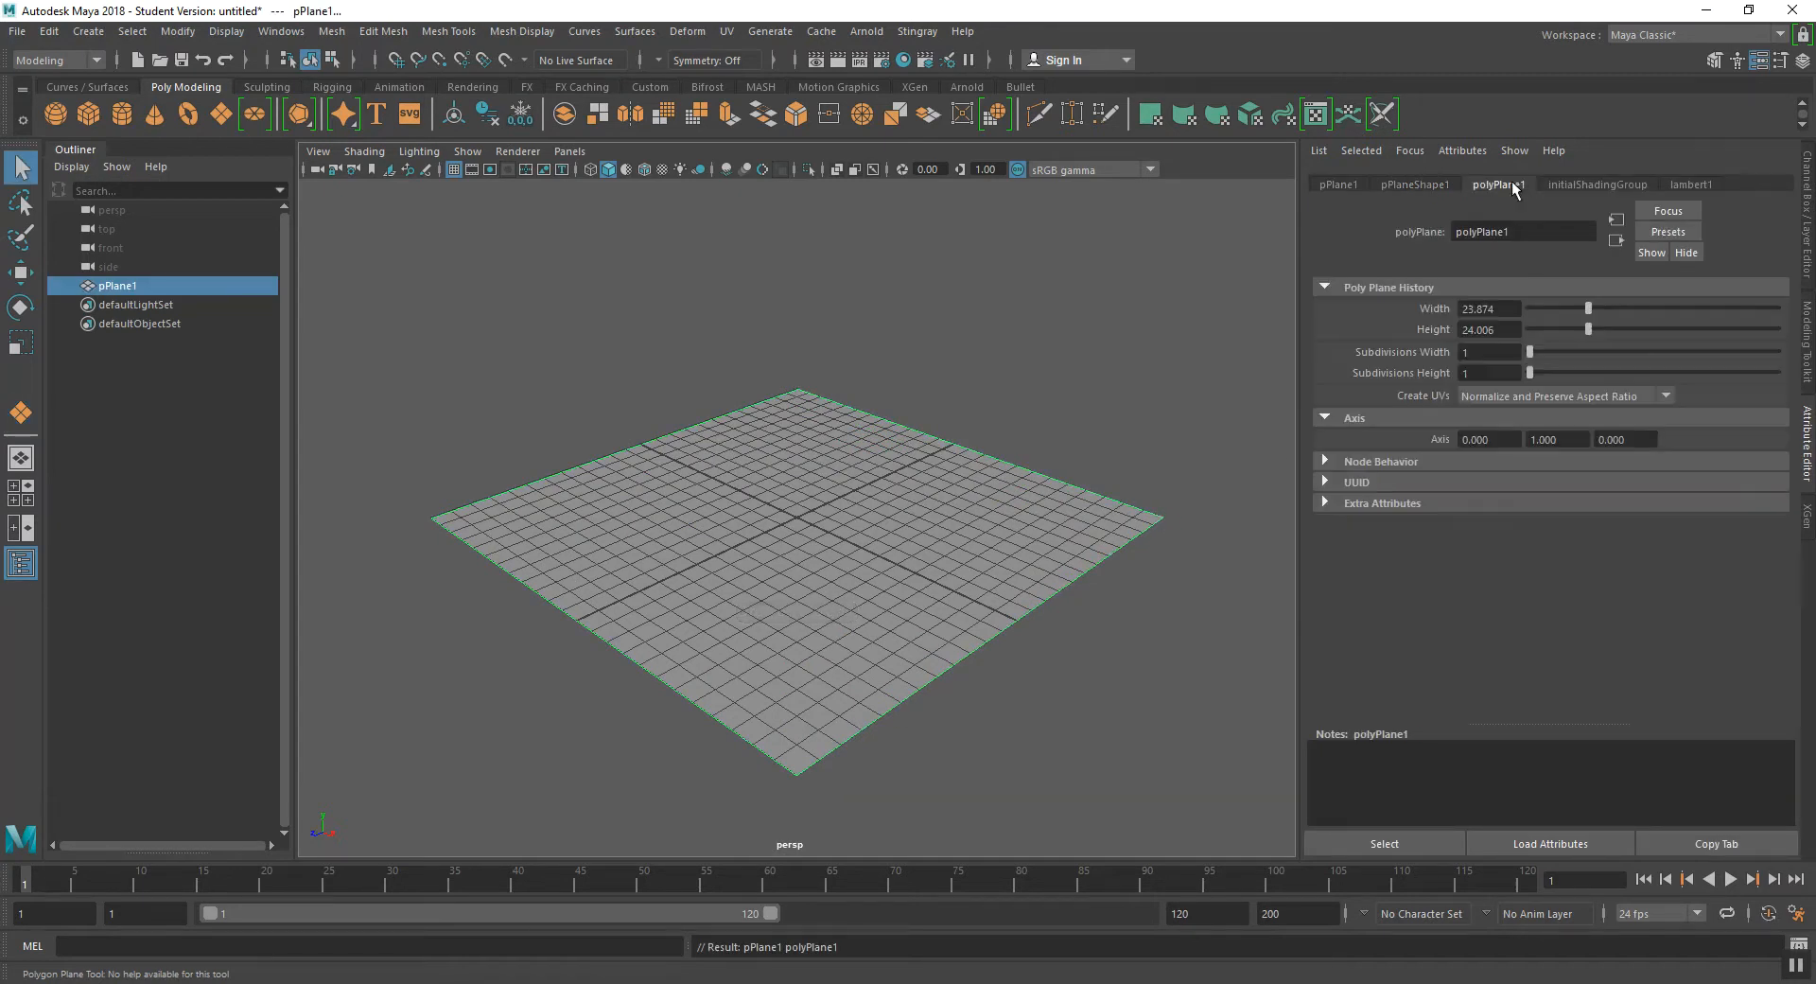
left_click(1510, 314)
type("24")
key("Tab")
type("24")
key("Tab")
type("24")
key("Tab")
type("24")
key("Return")
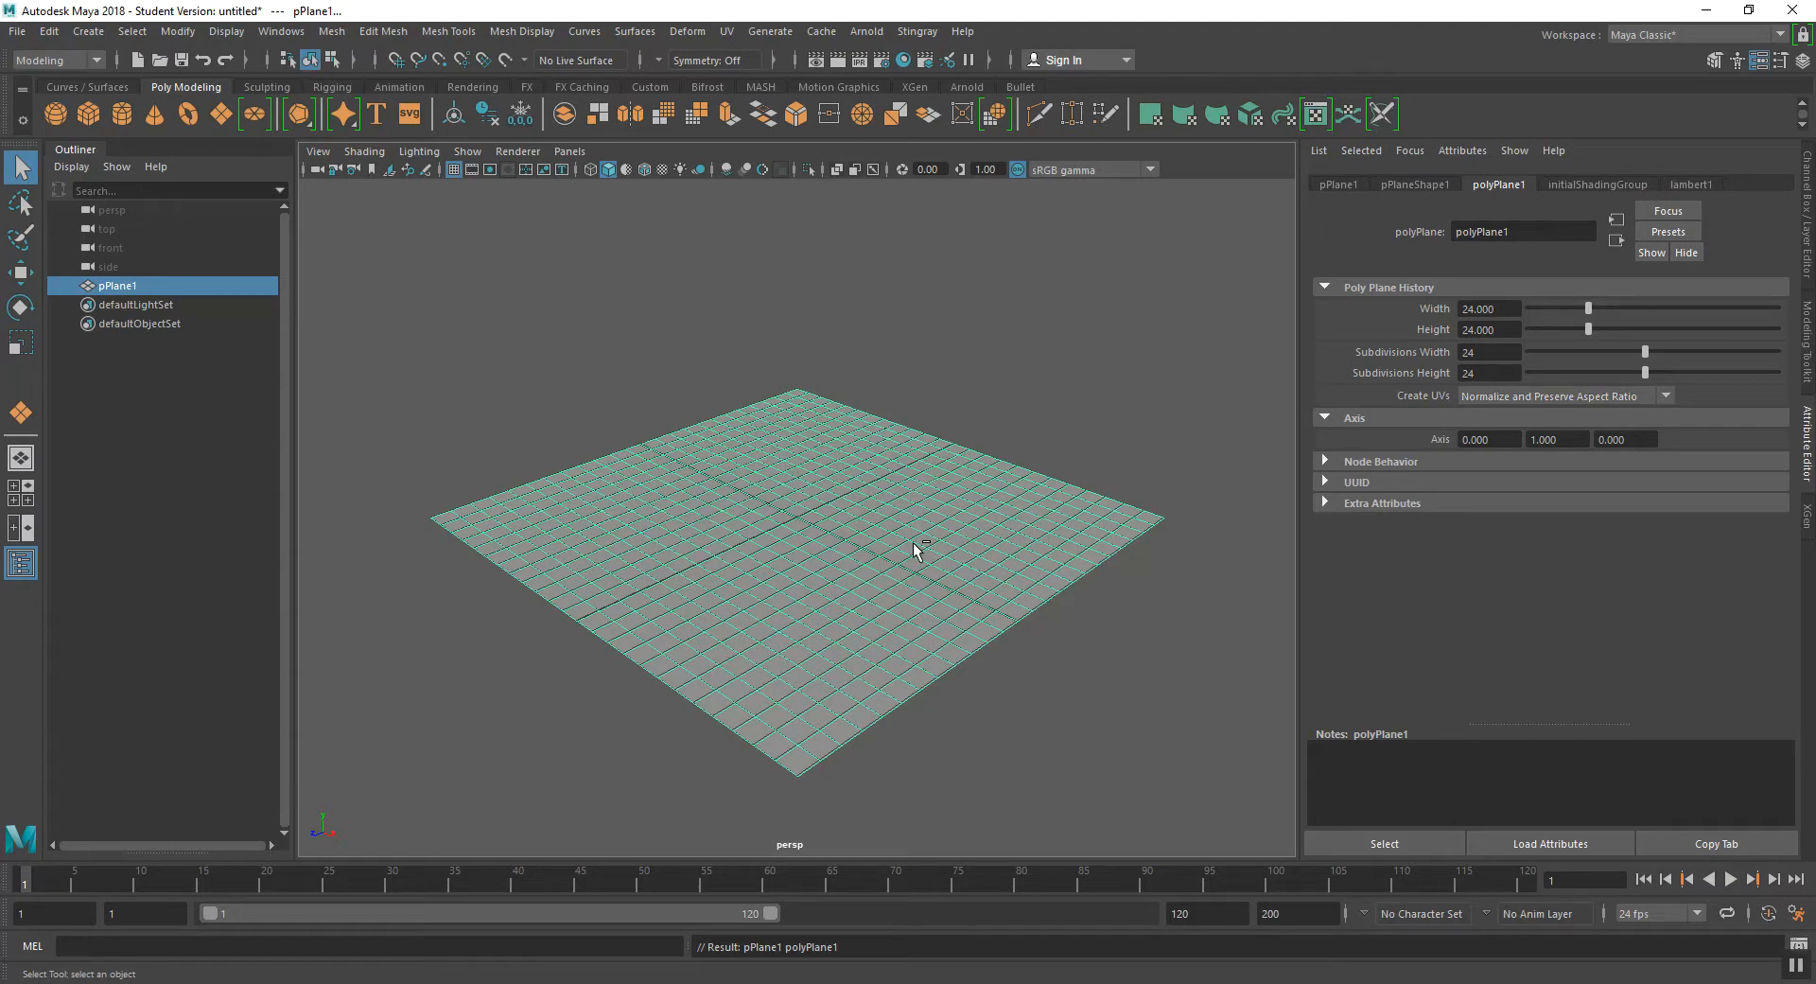
- Duplicate the plane and raise the copy by setting its Translate Y to 1
key("ctrl+d")
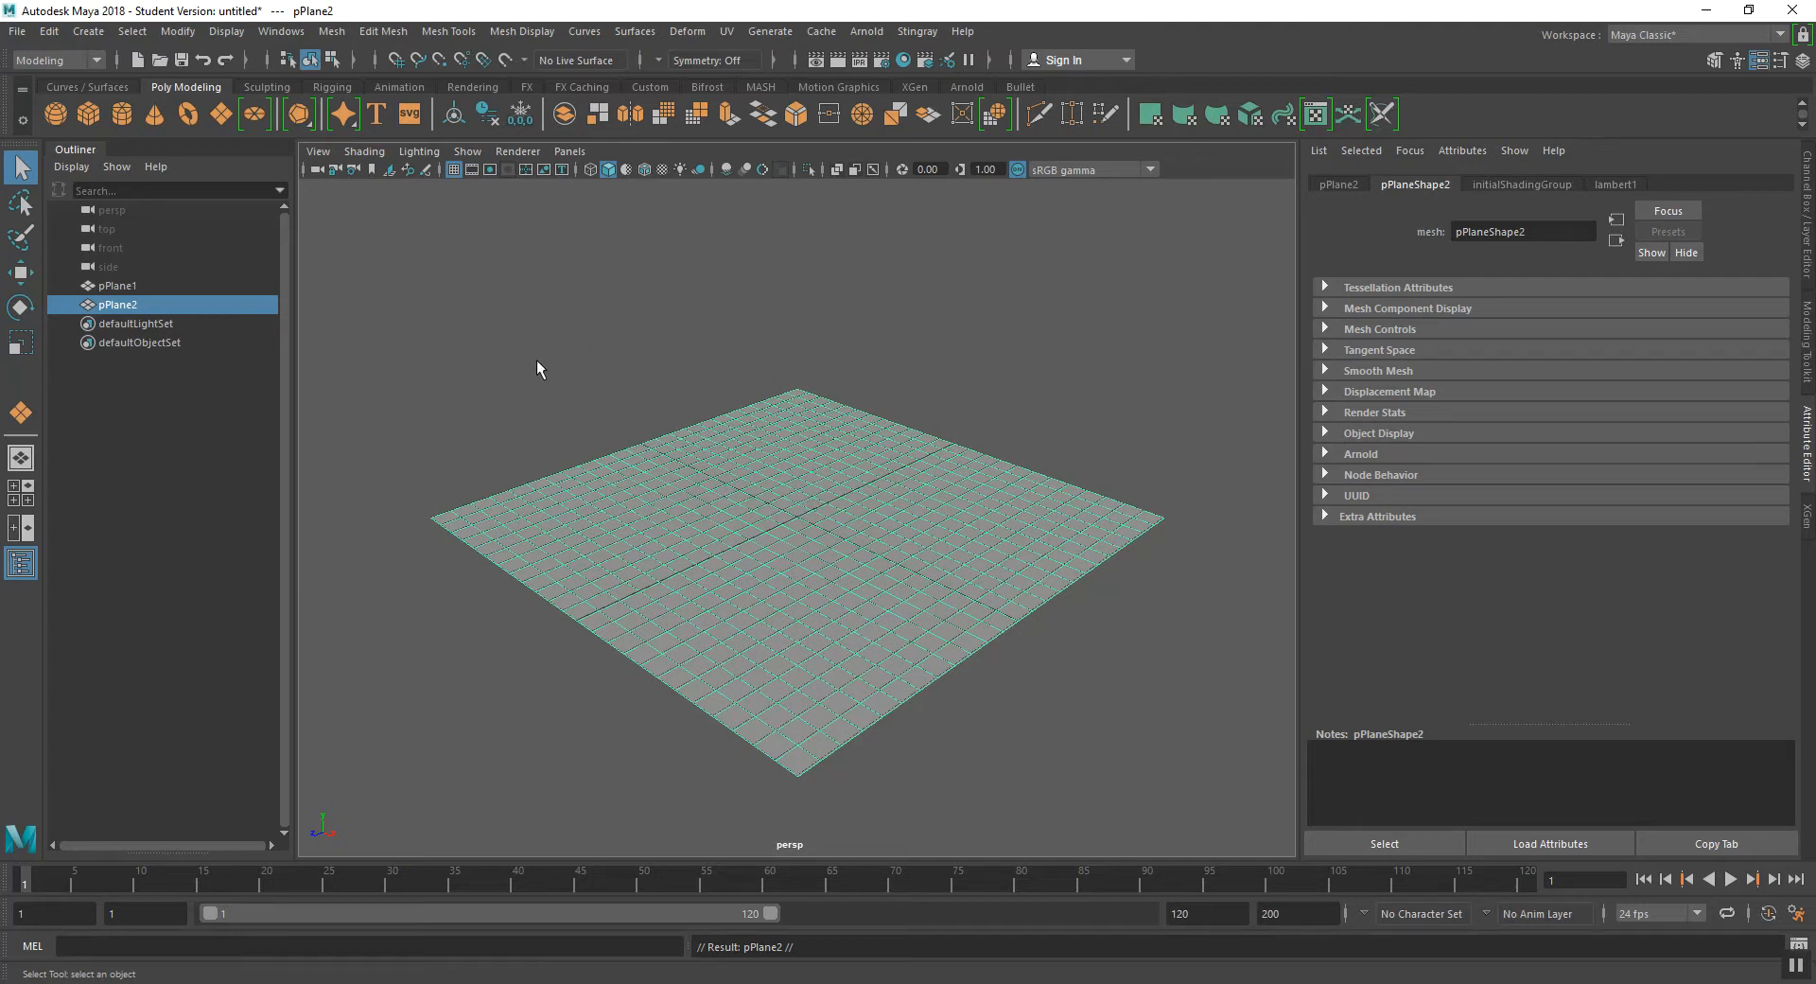
key("w")
left_click(1498, 185)
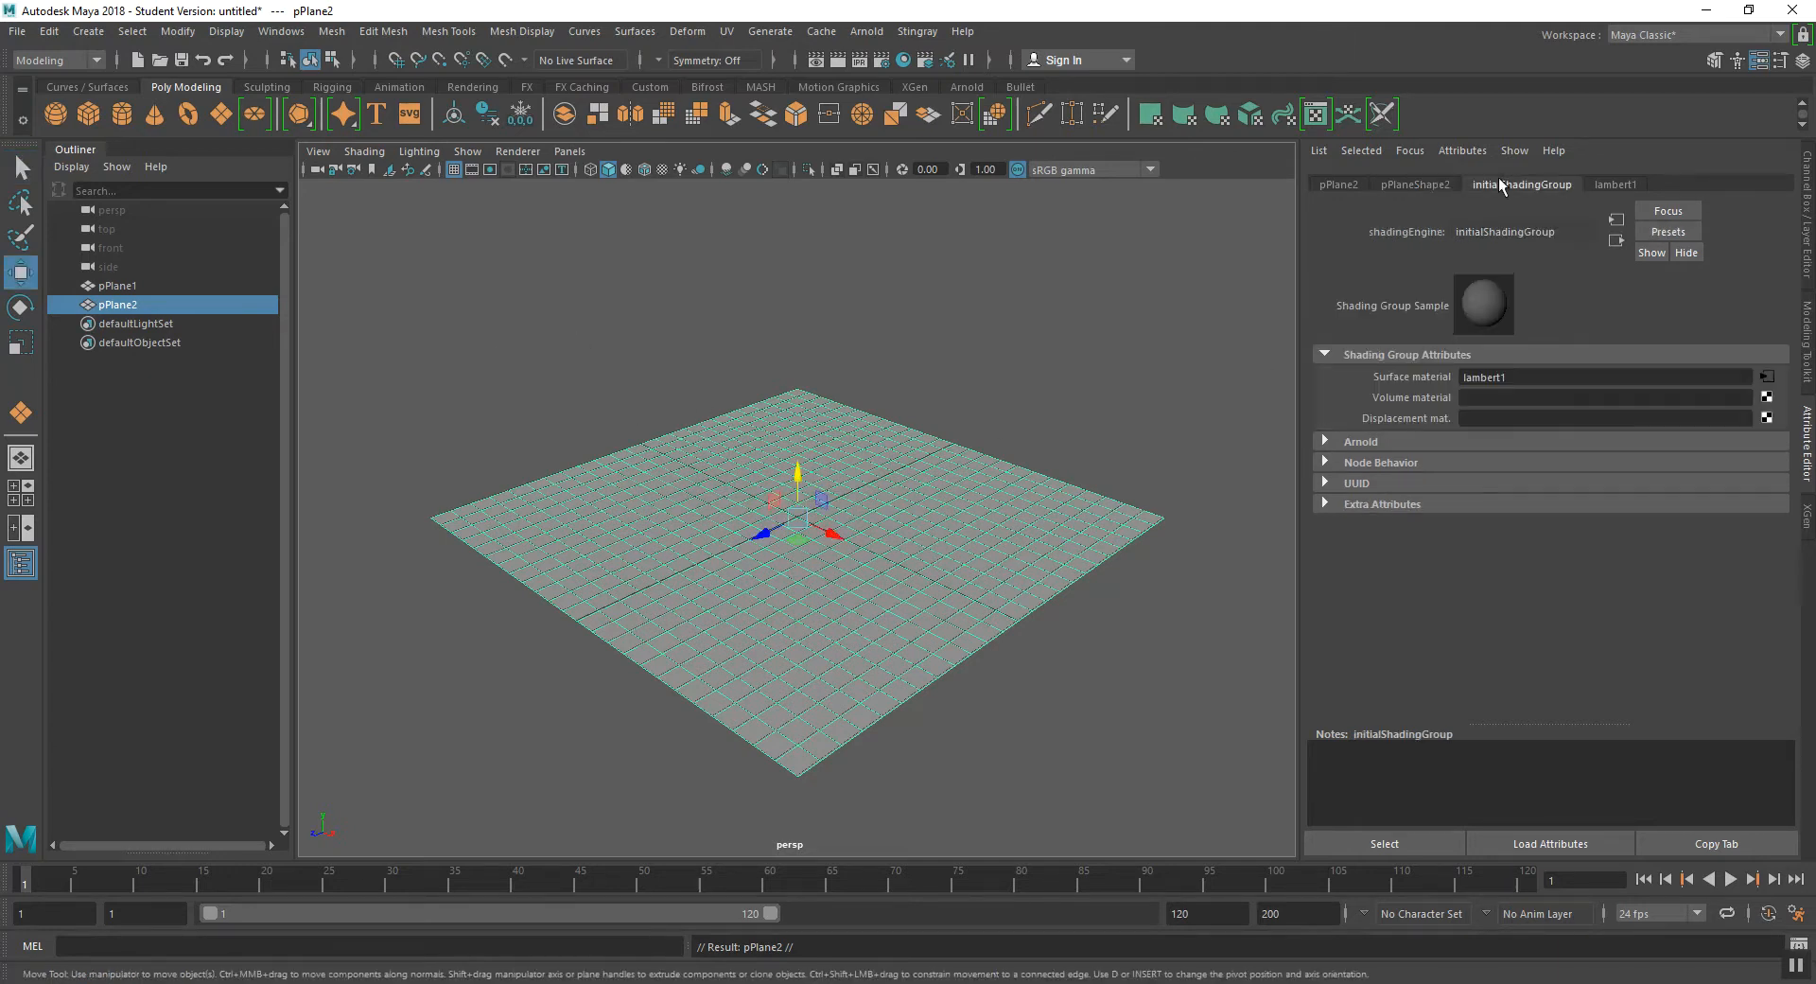
left_click(1351, 186)
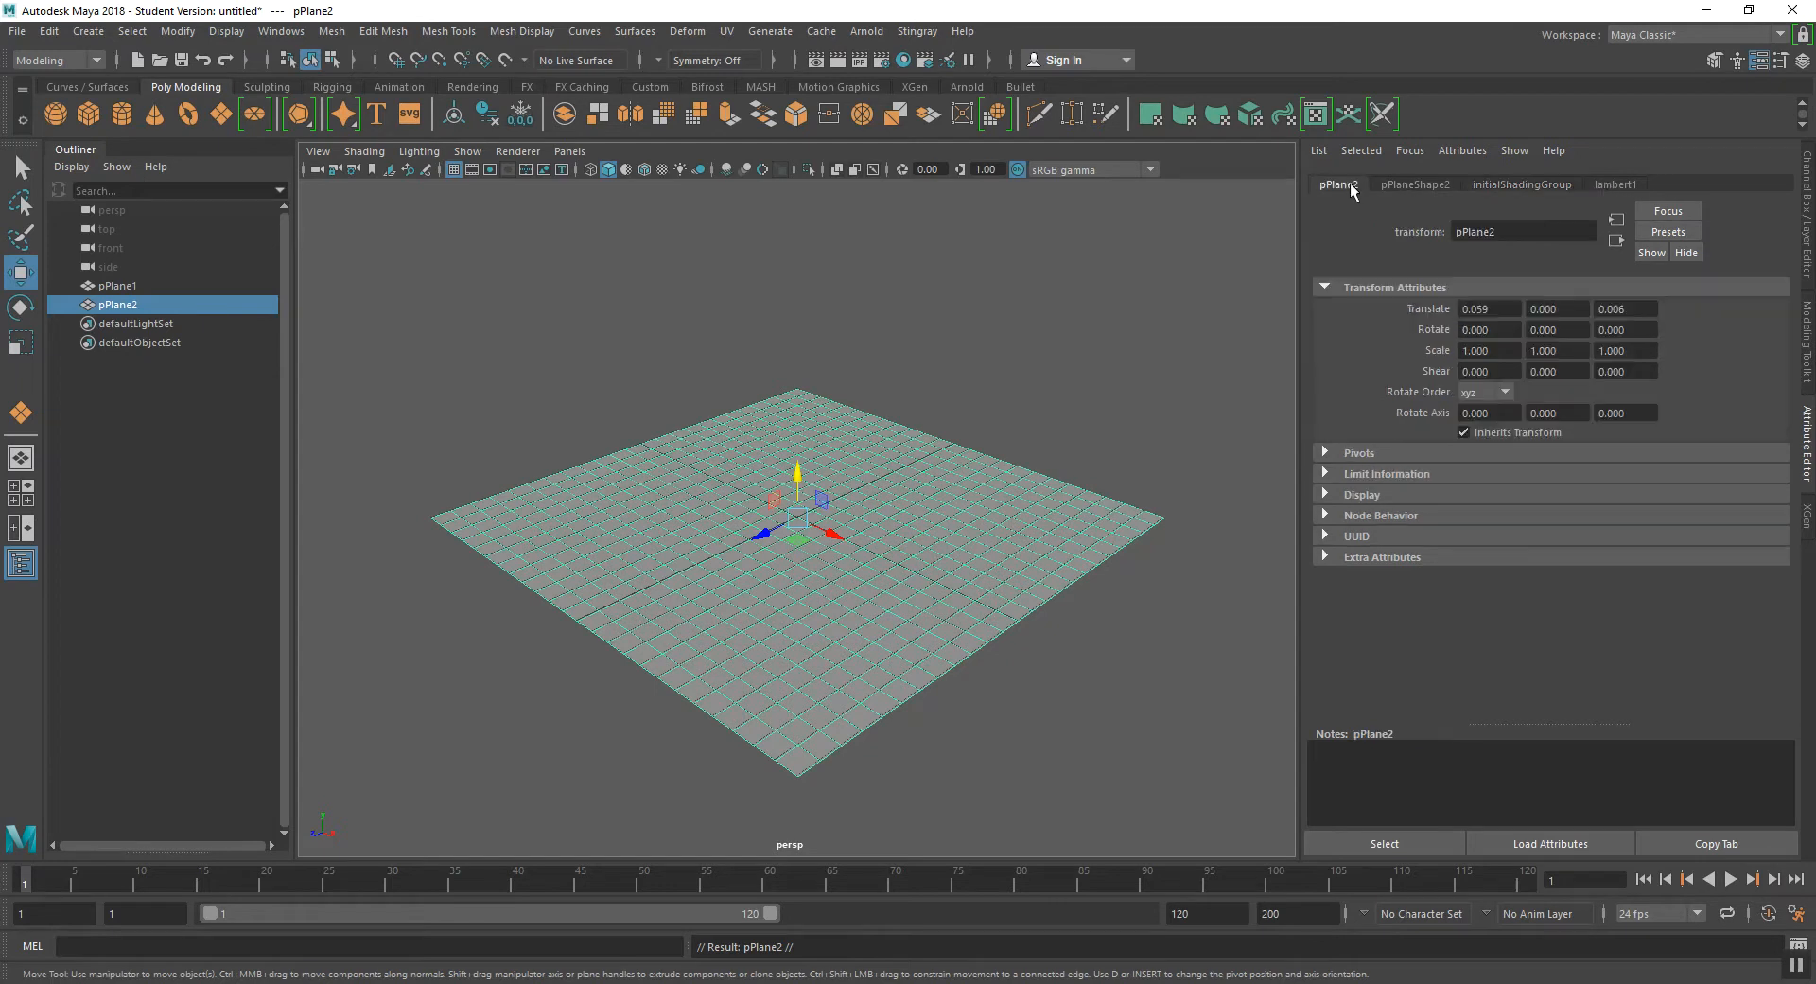
left_click(1537, 308)
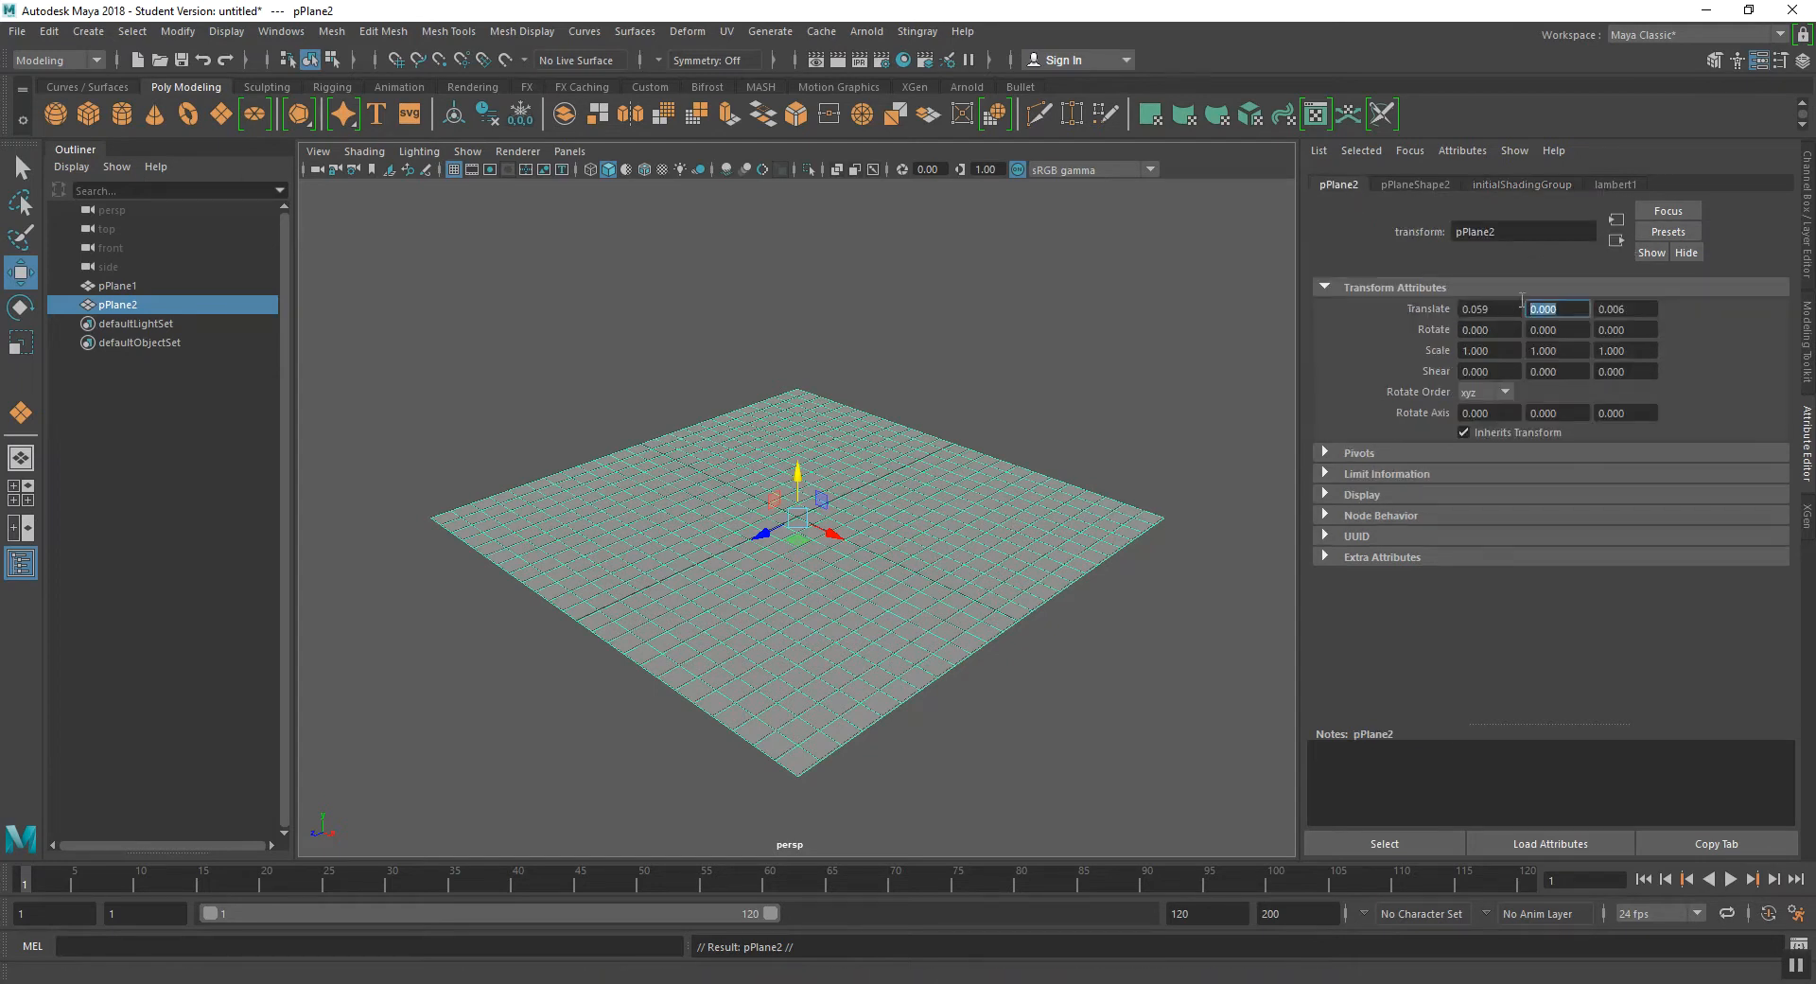
type("1")
key("Return")
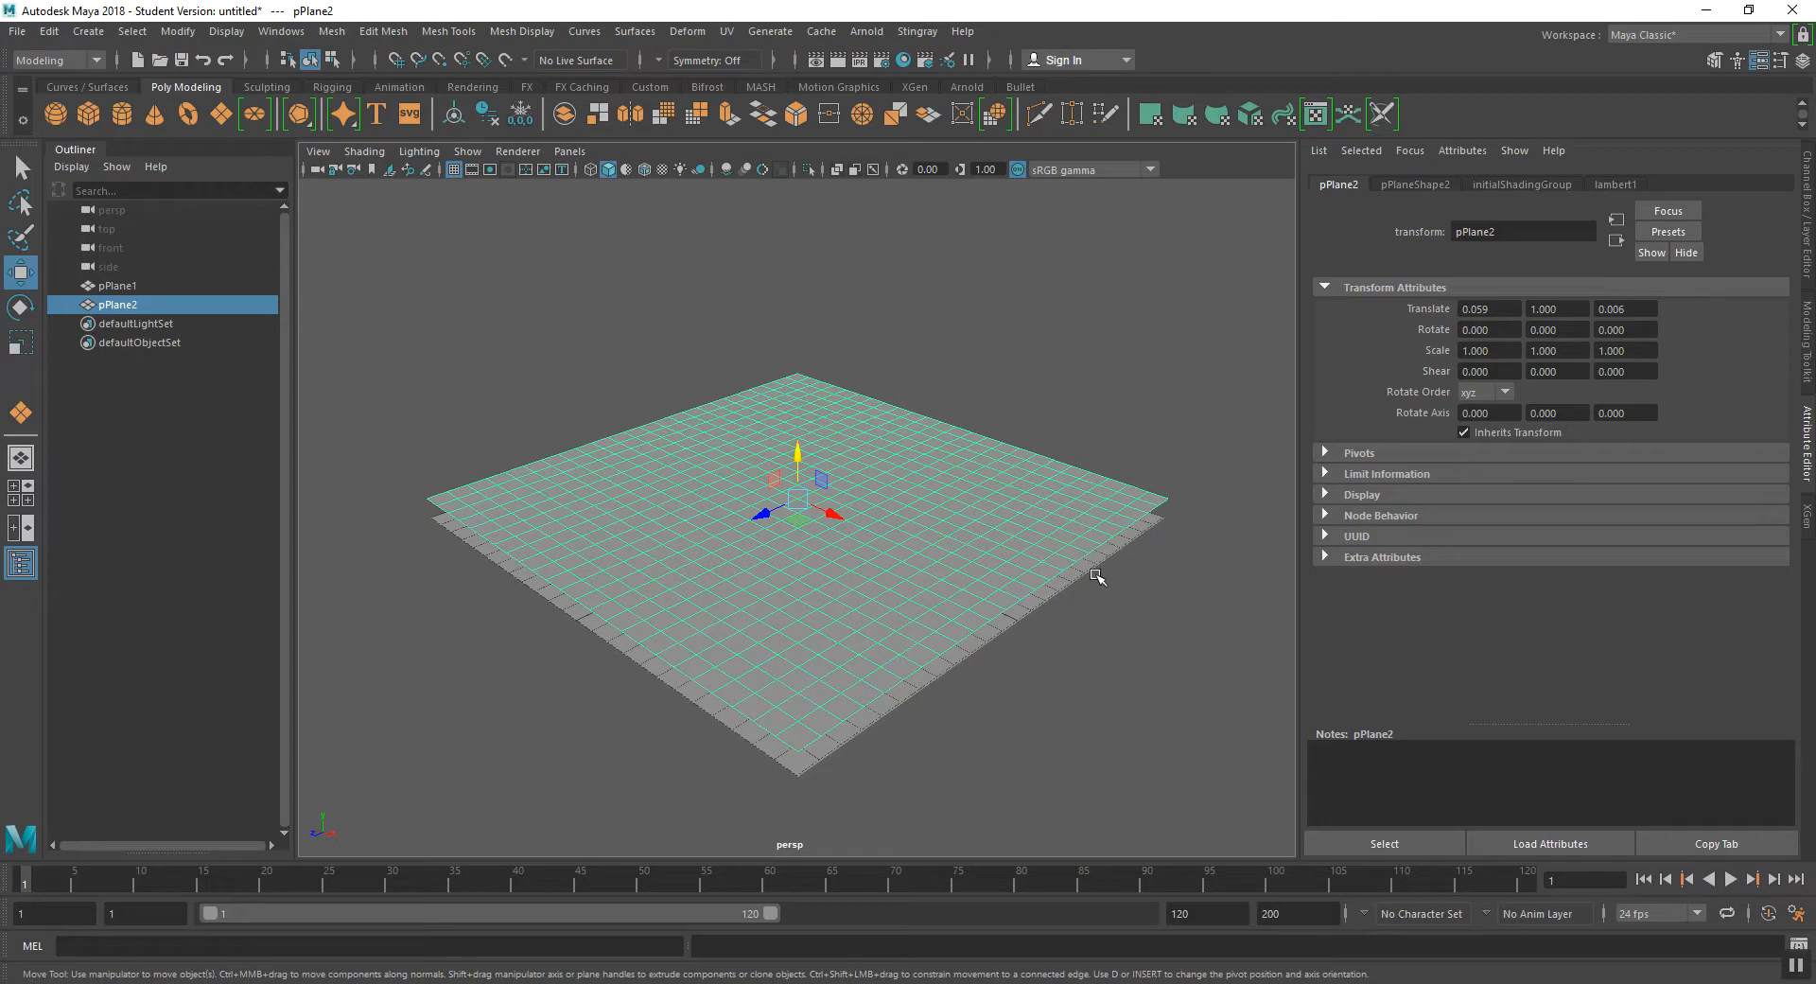
- Centre the original lower plane by setting its Translate X and Translate Z to 0
left_click(1088, 566)
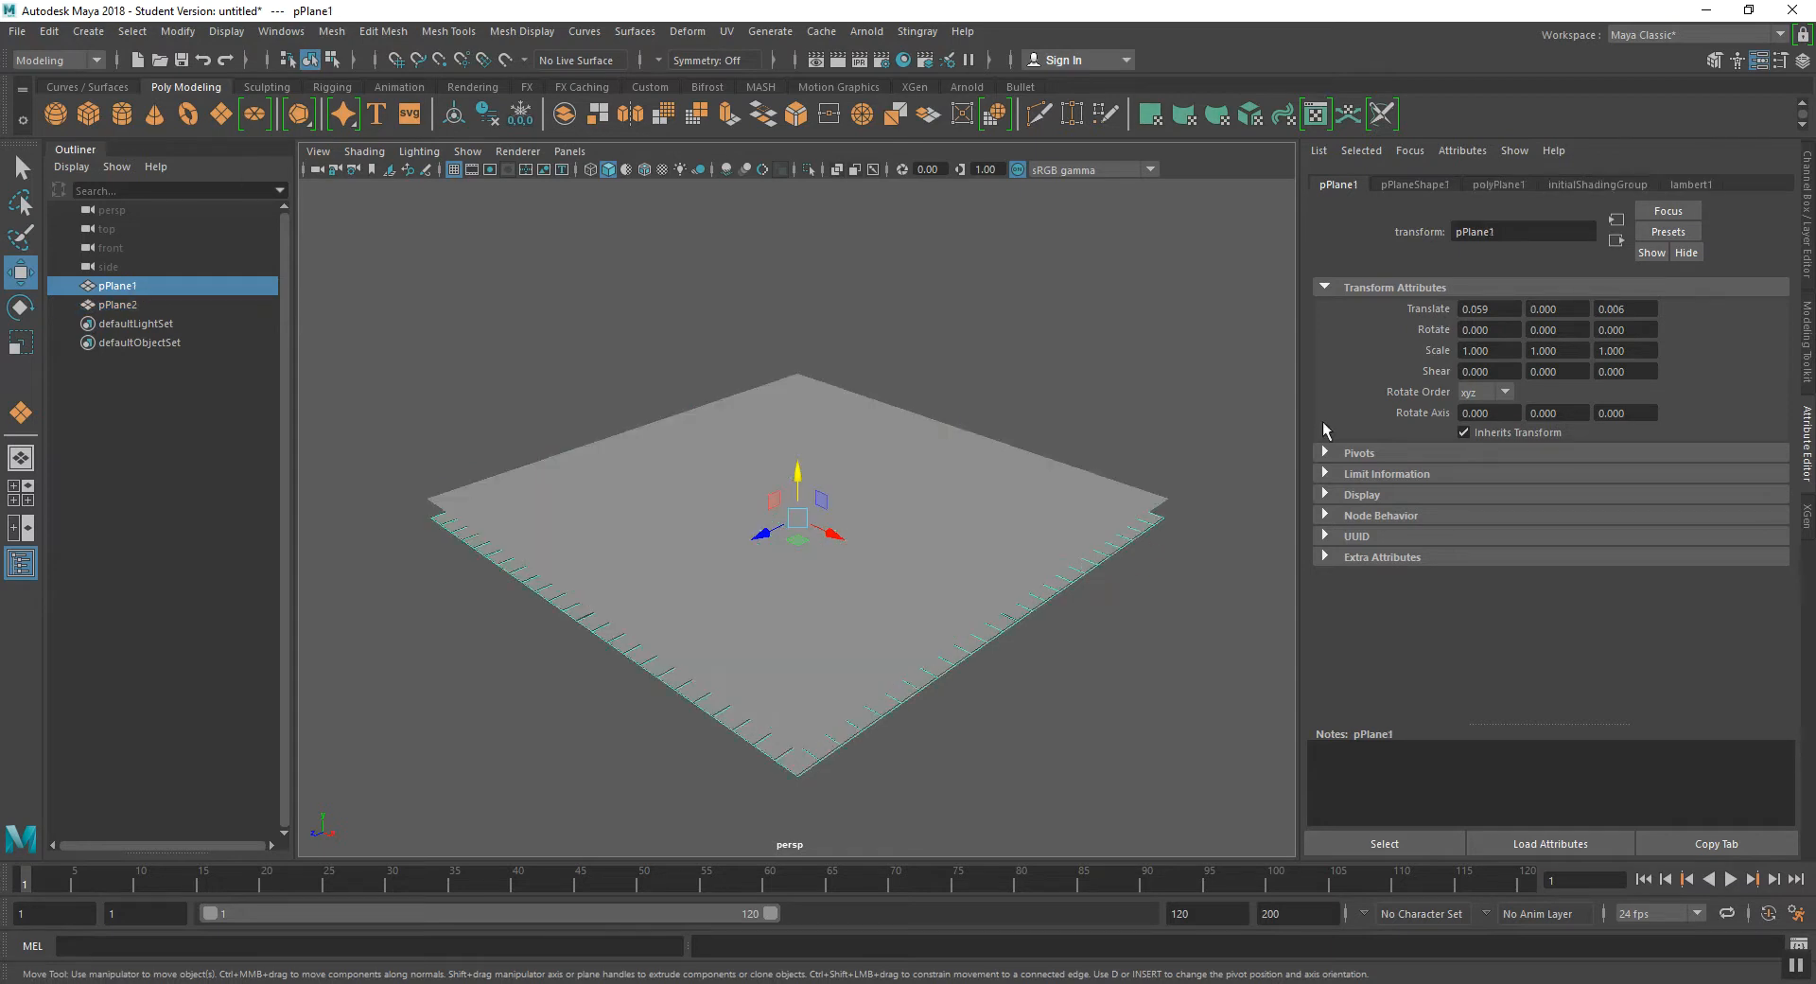
double_click(1489, 308)
type("0")
key("Tab")
key("Tab")
type("0")
key("Return")
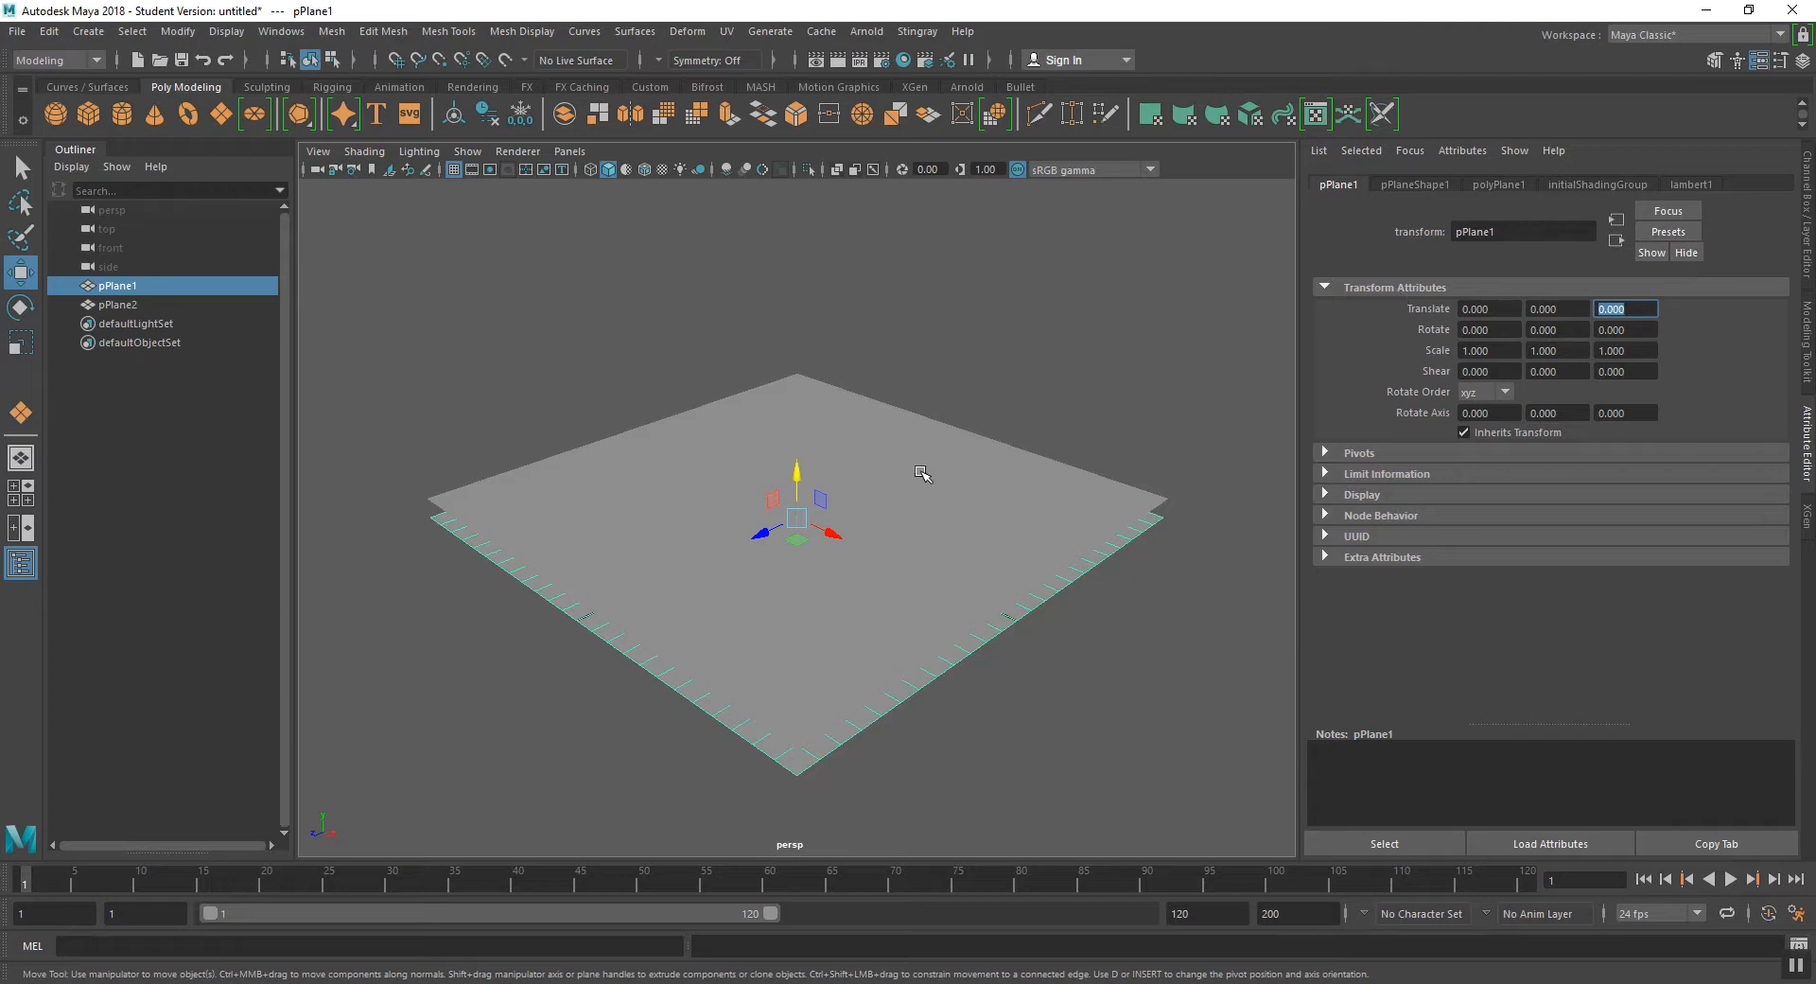
- Make the raised copy of the plane paintable for Paint Effects
left_click(809, 391)
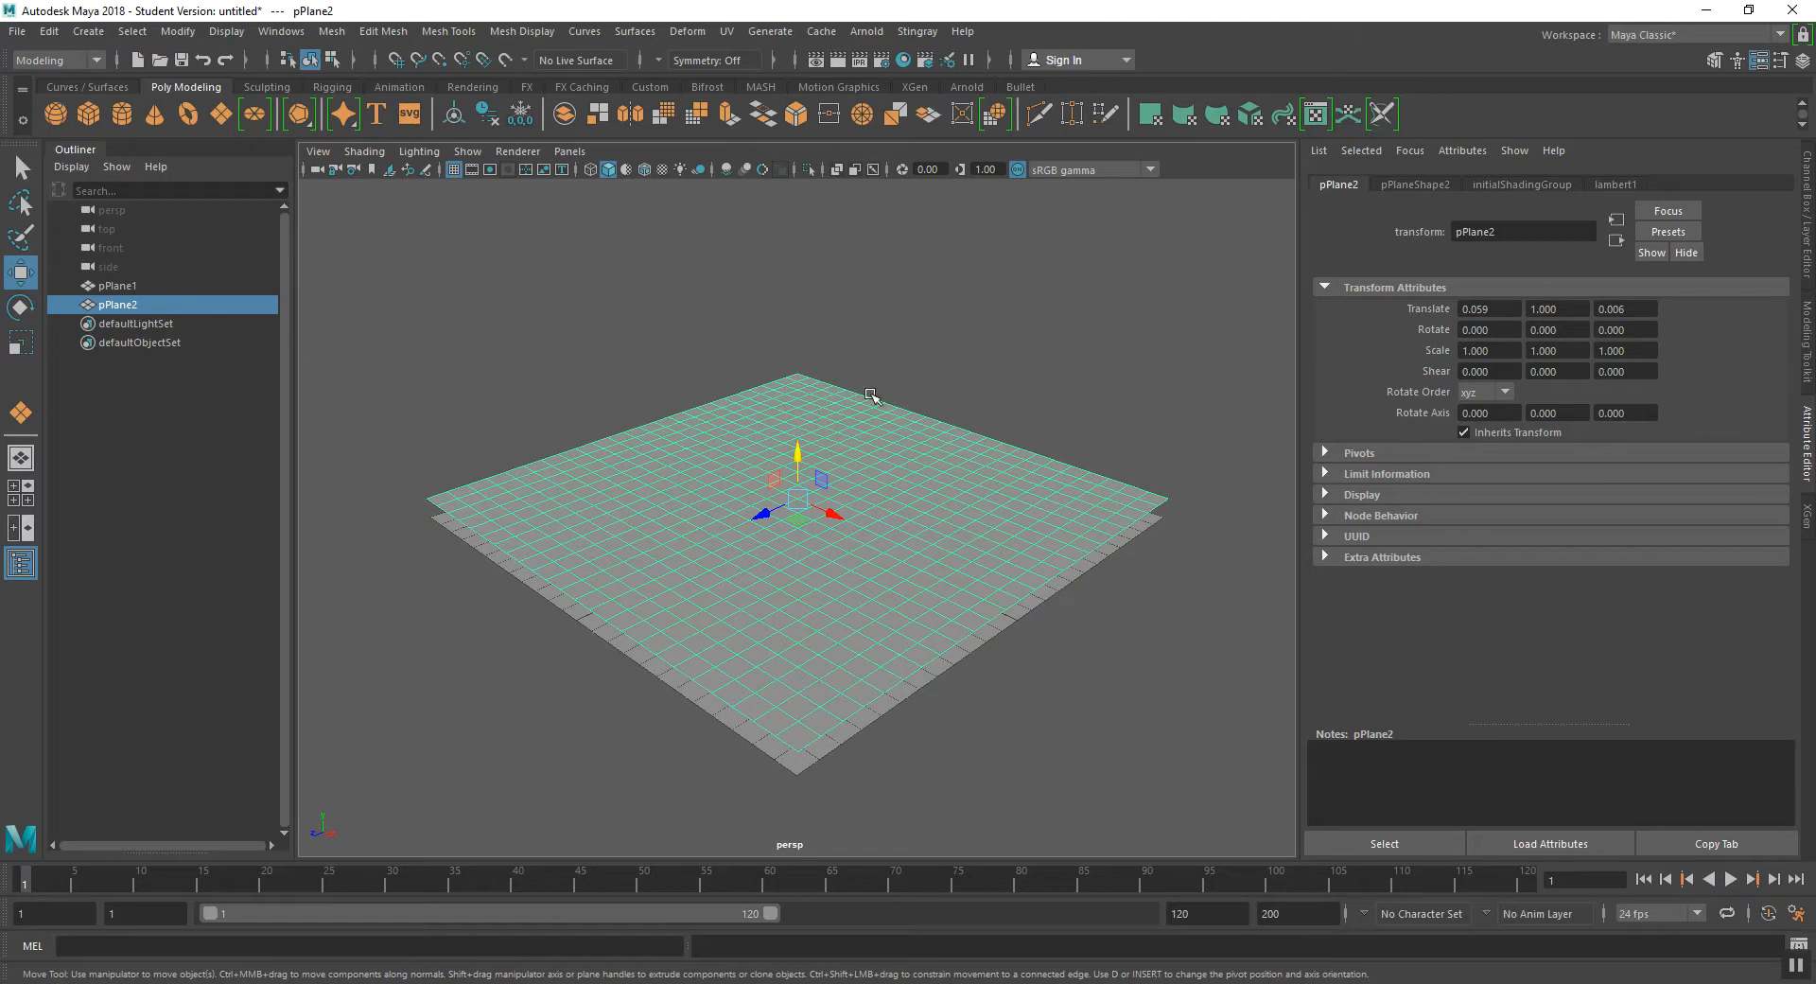
left_click(784, 35)
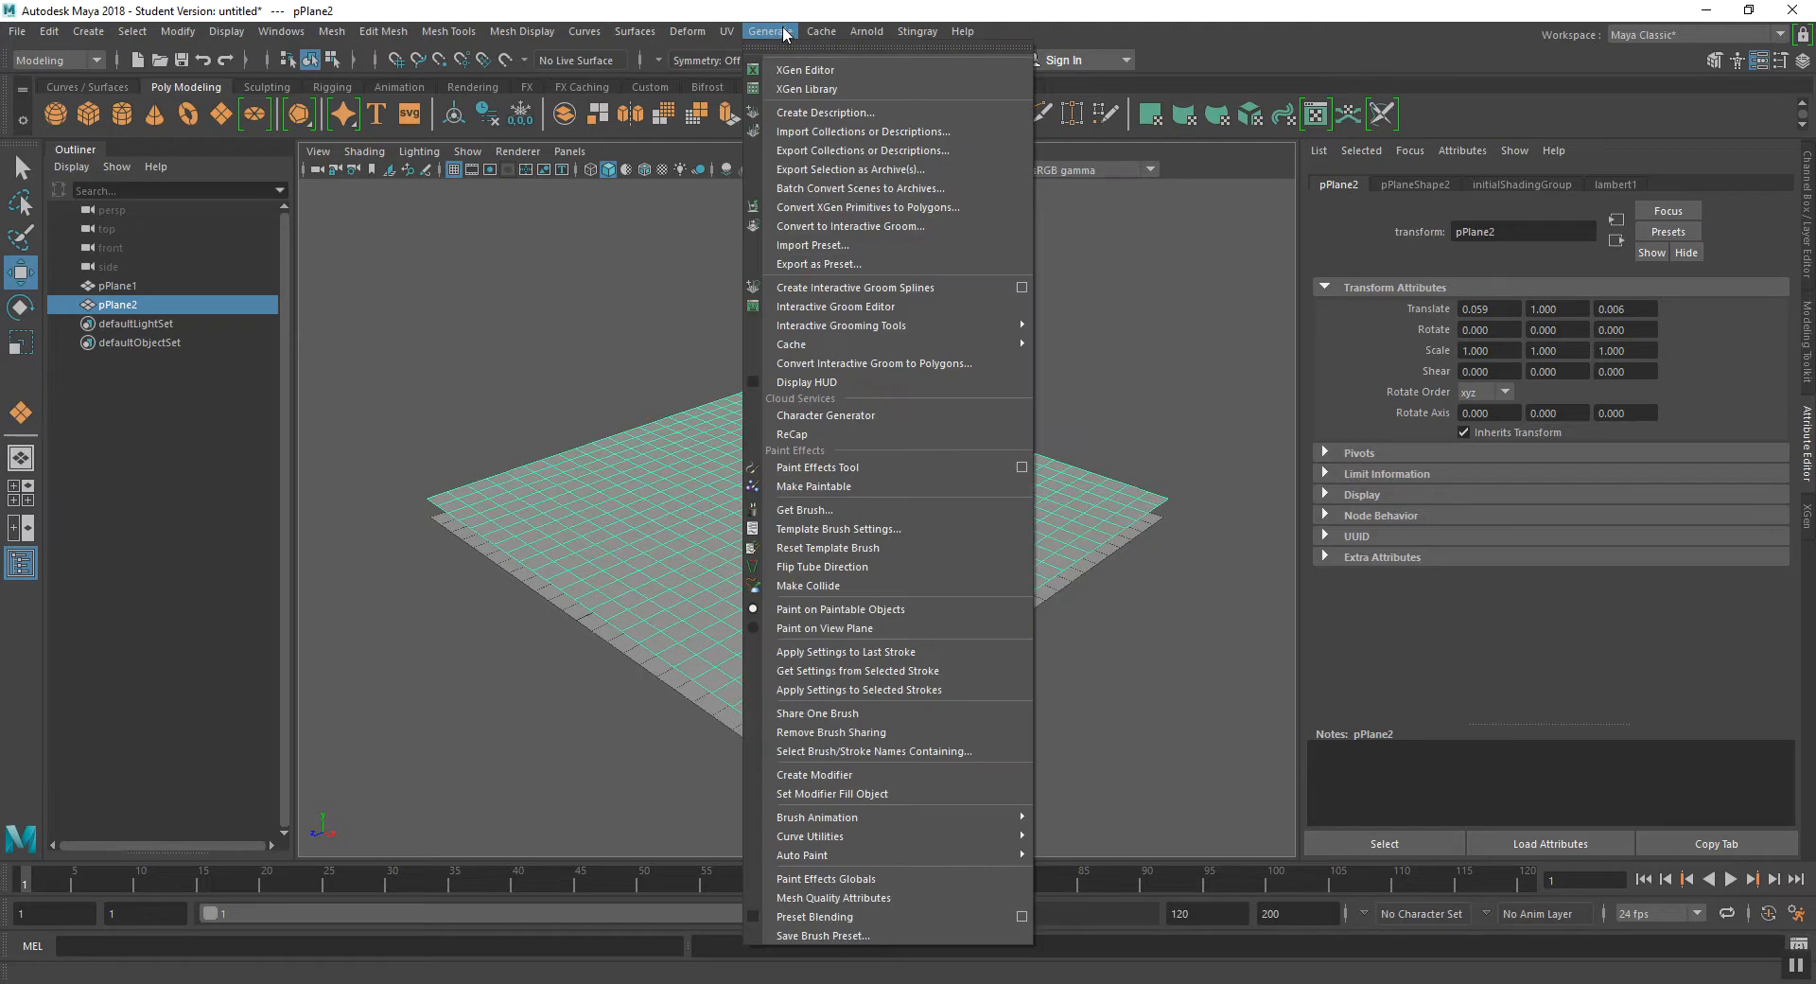
left_click(840, 489)
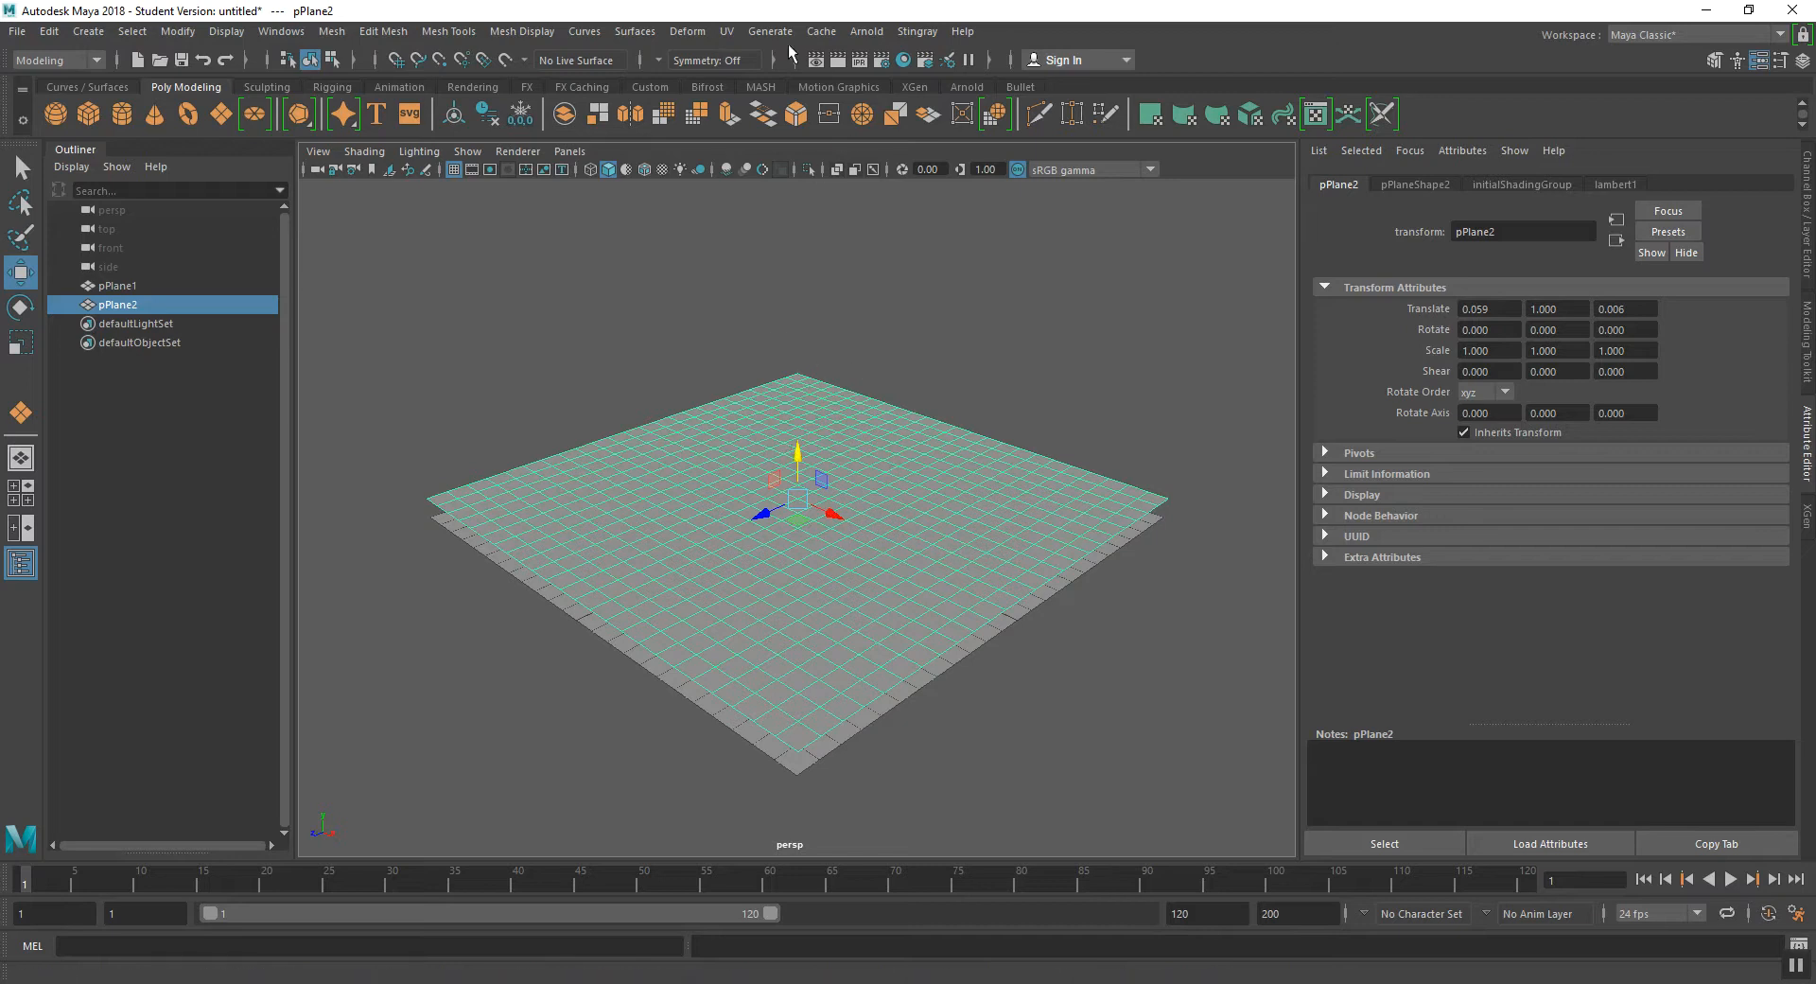
- Browse the Paint Effects example brushes, including Food and Flowers, and load grassOrnament.mel from the Grasses folder
left_click(762, 36)
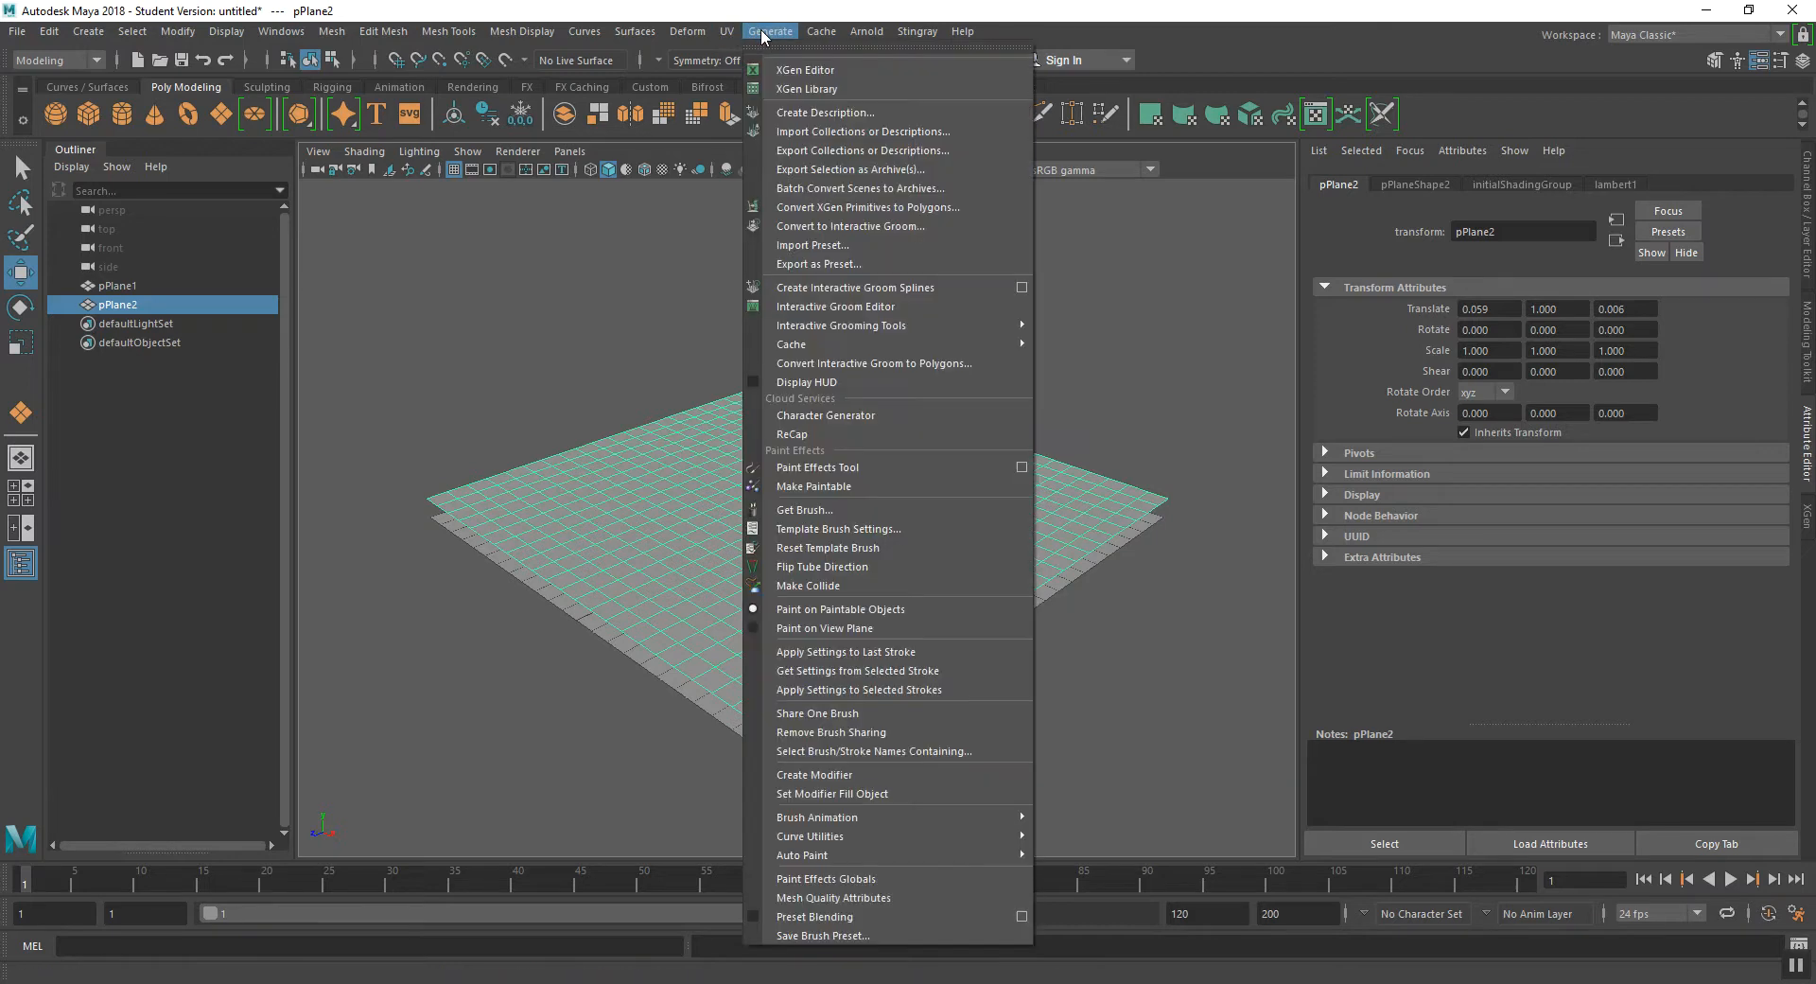
left_click(865, 512)
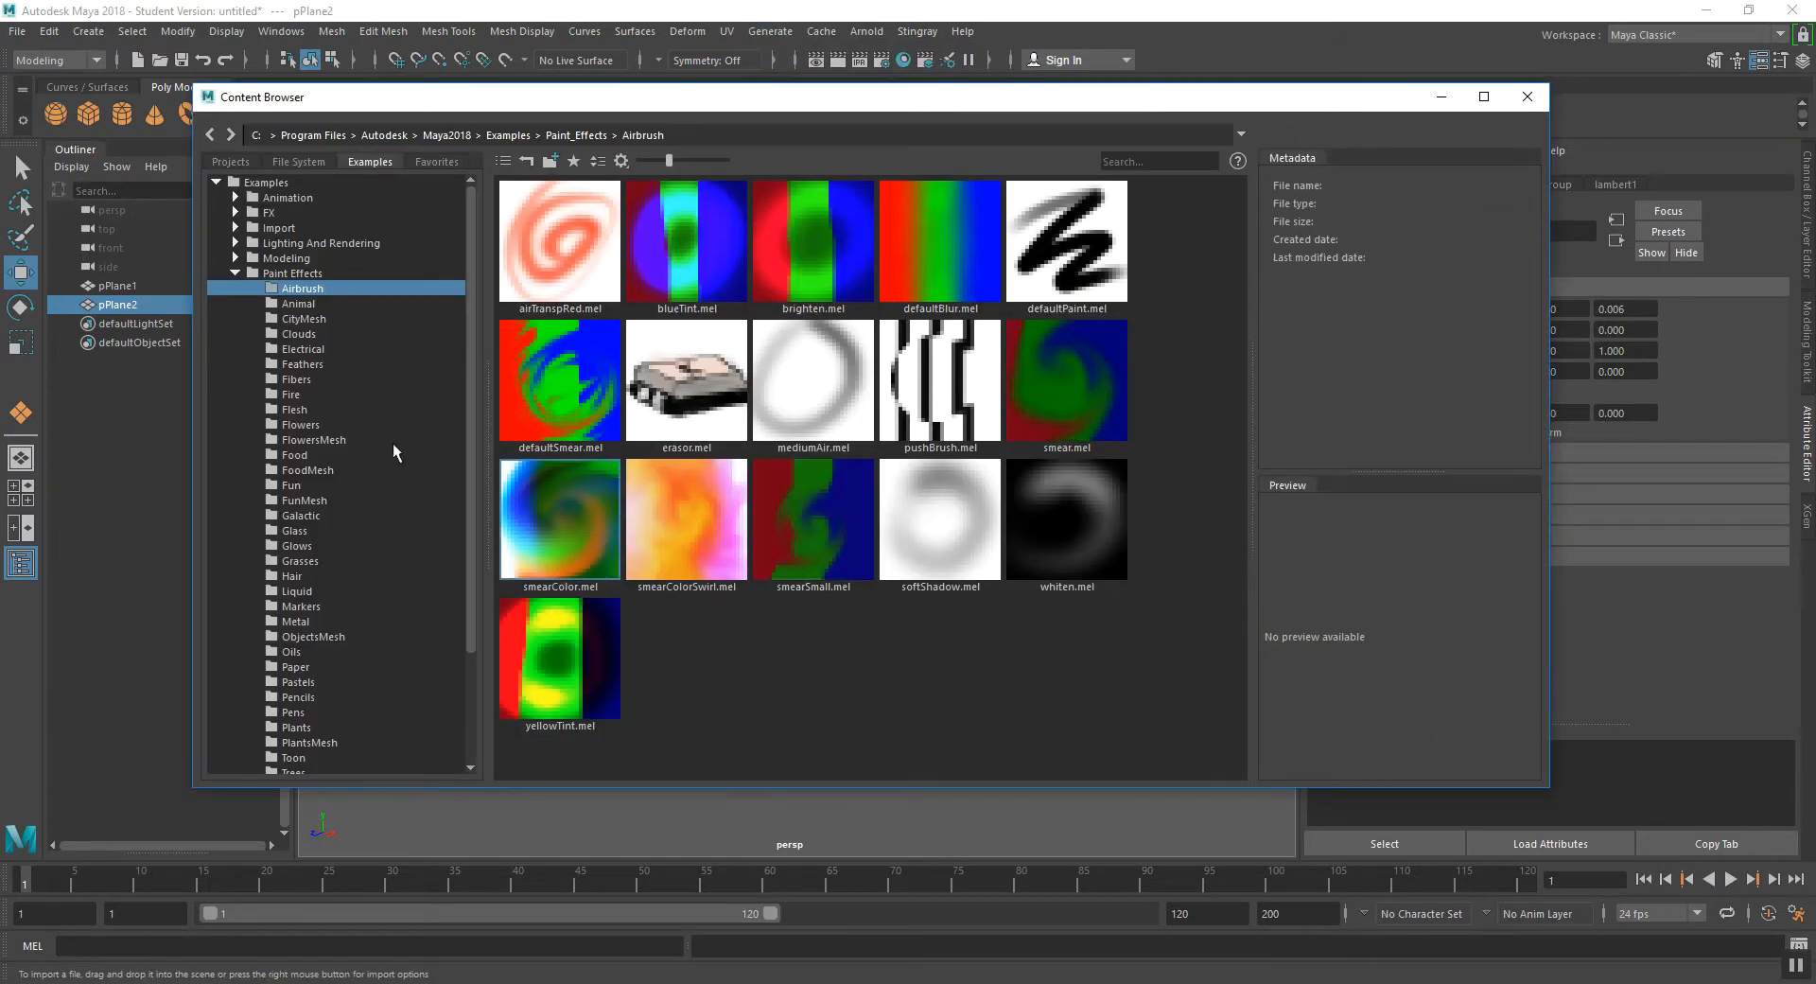
left_click_drag(469, 271, 476, 379)
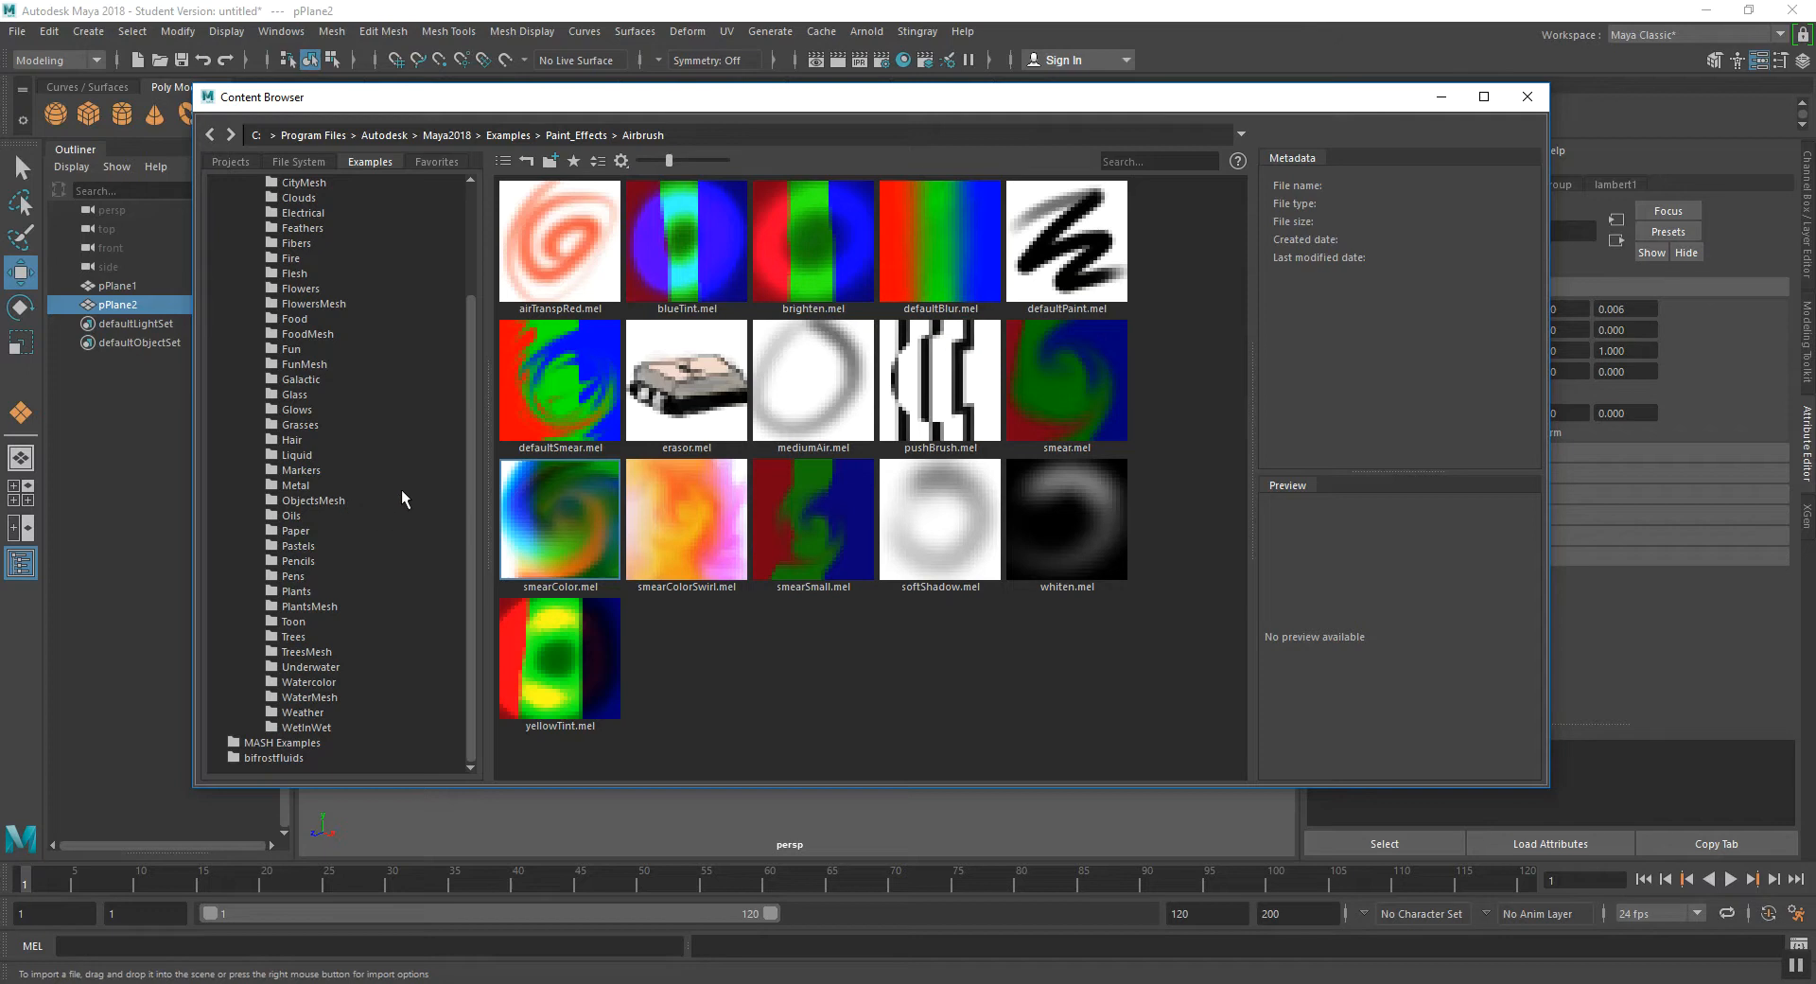
left_click_drag(472, 331, 473, 236)
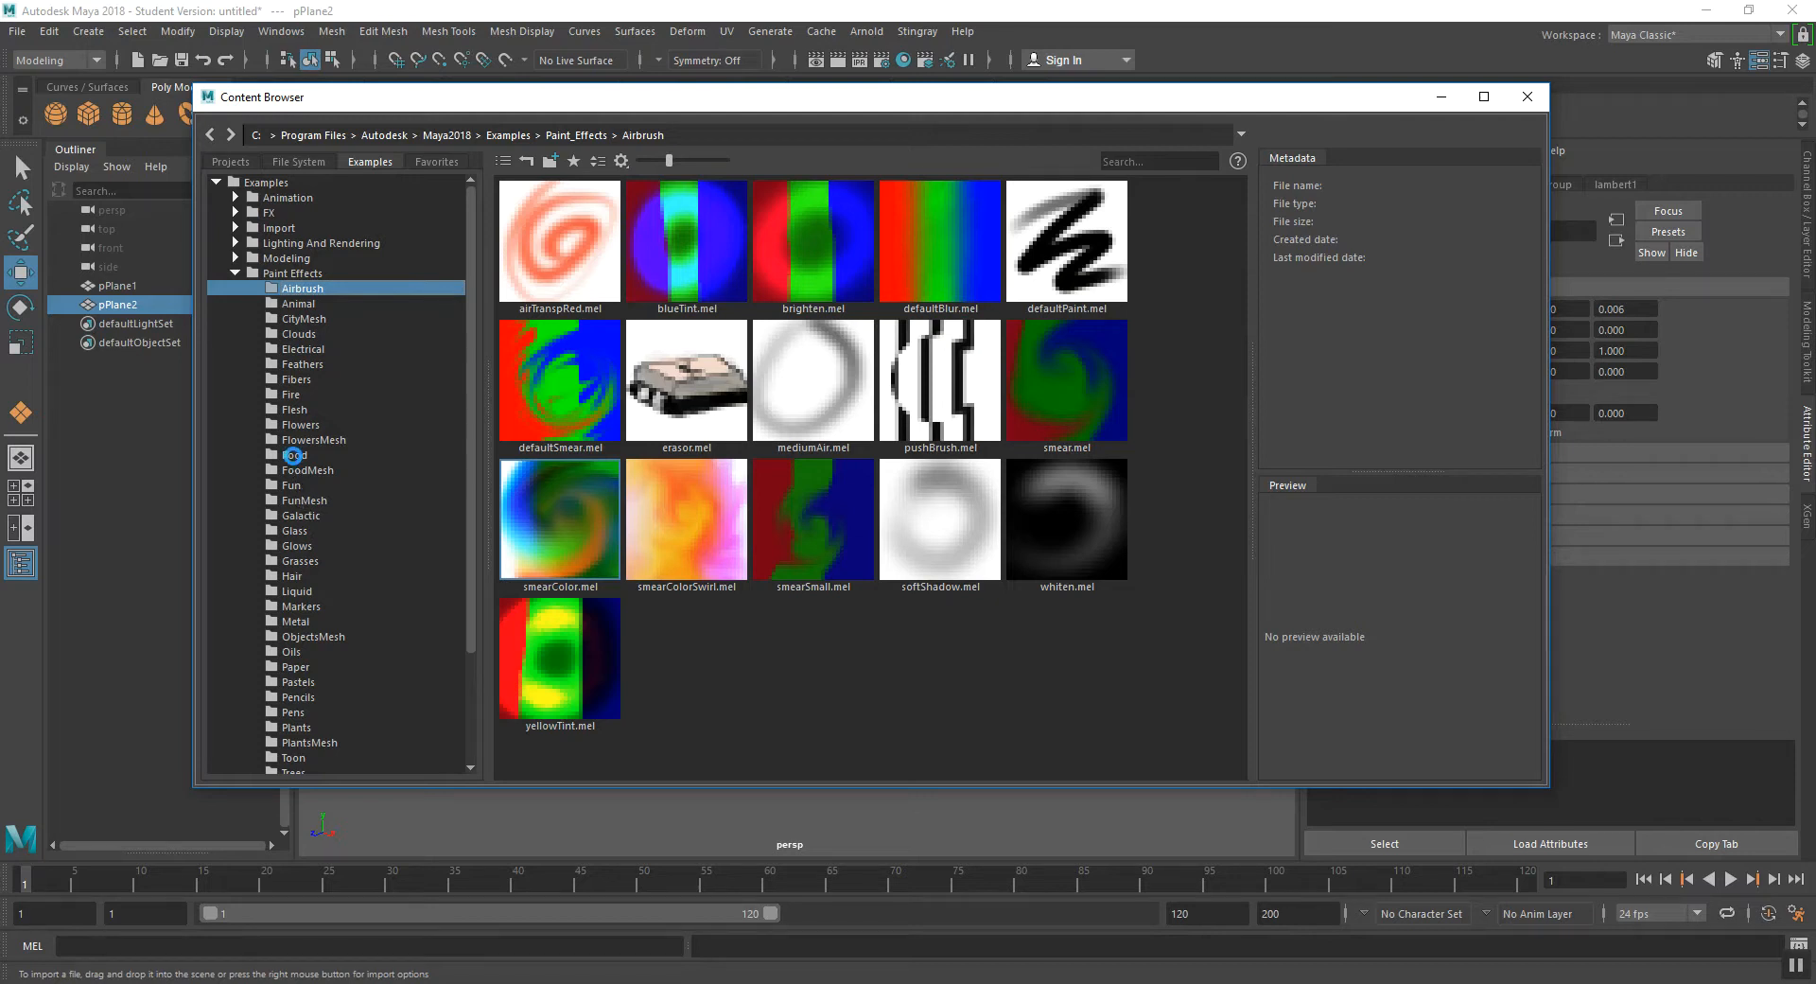
left_click(294, 457)
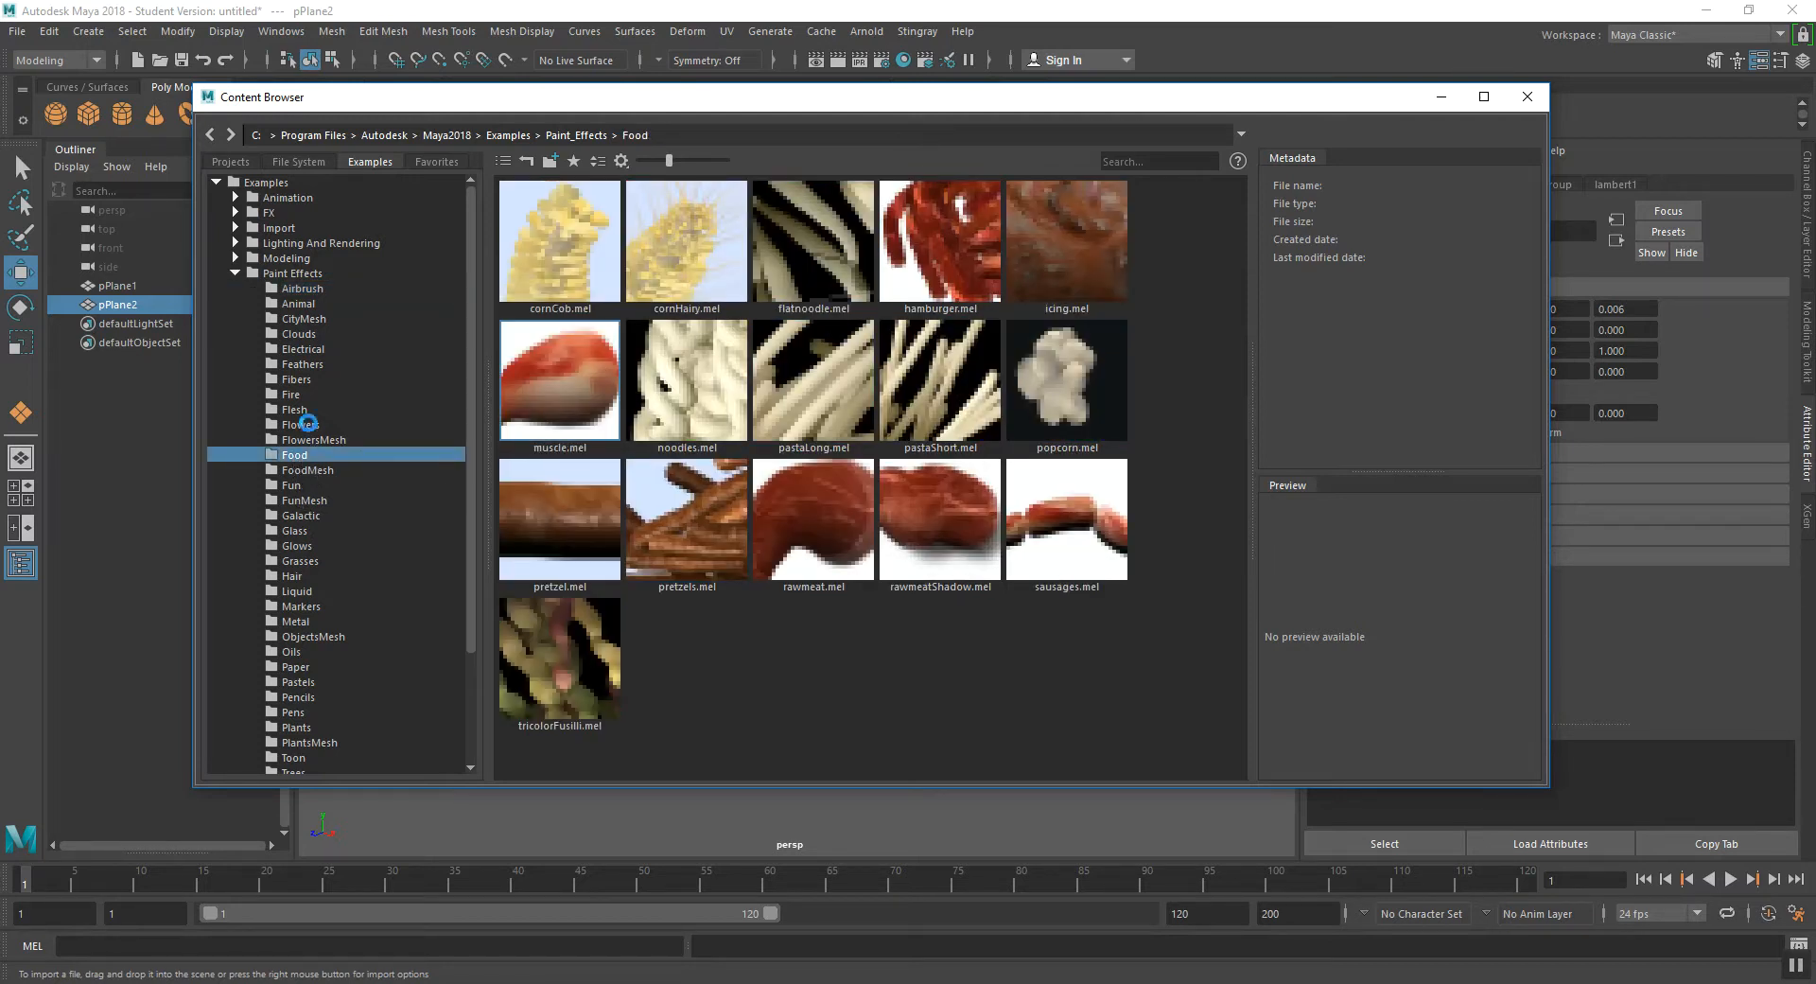
left_click(308, 425)
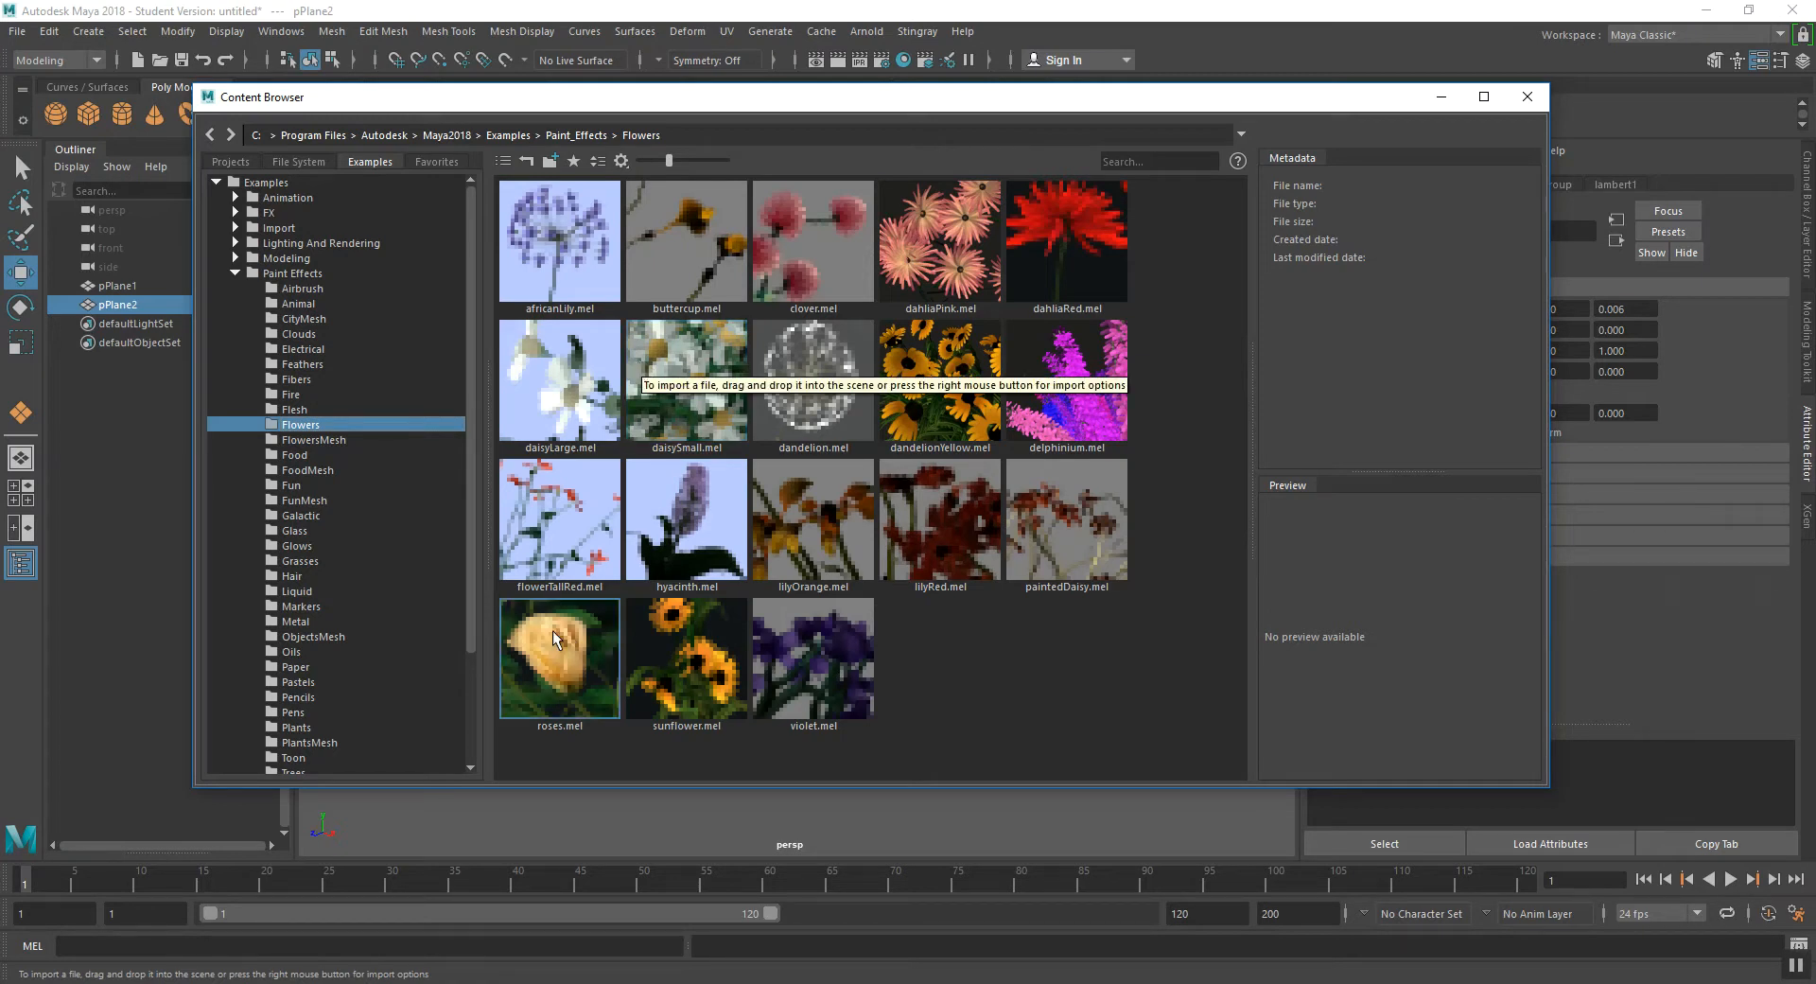
left_click(296, 562)
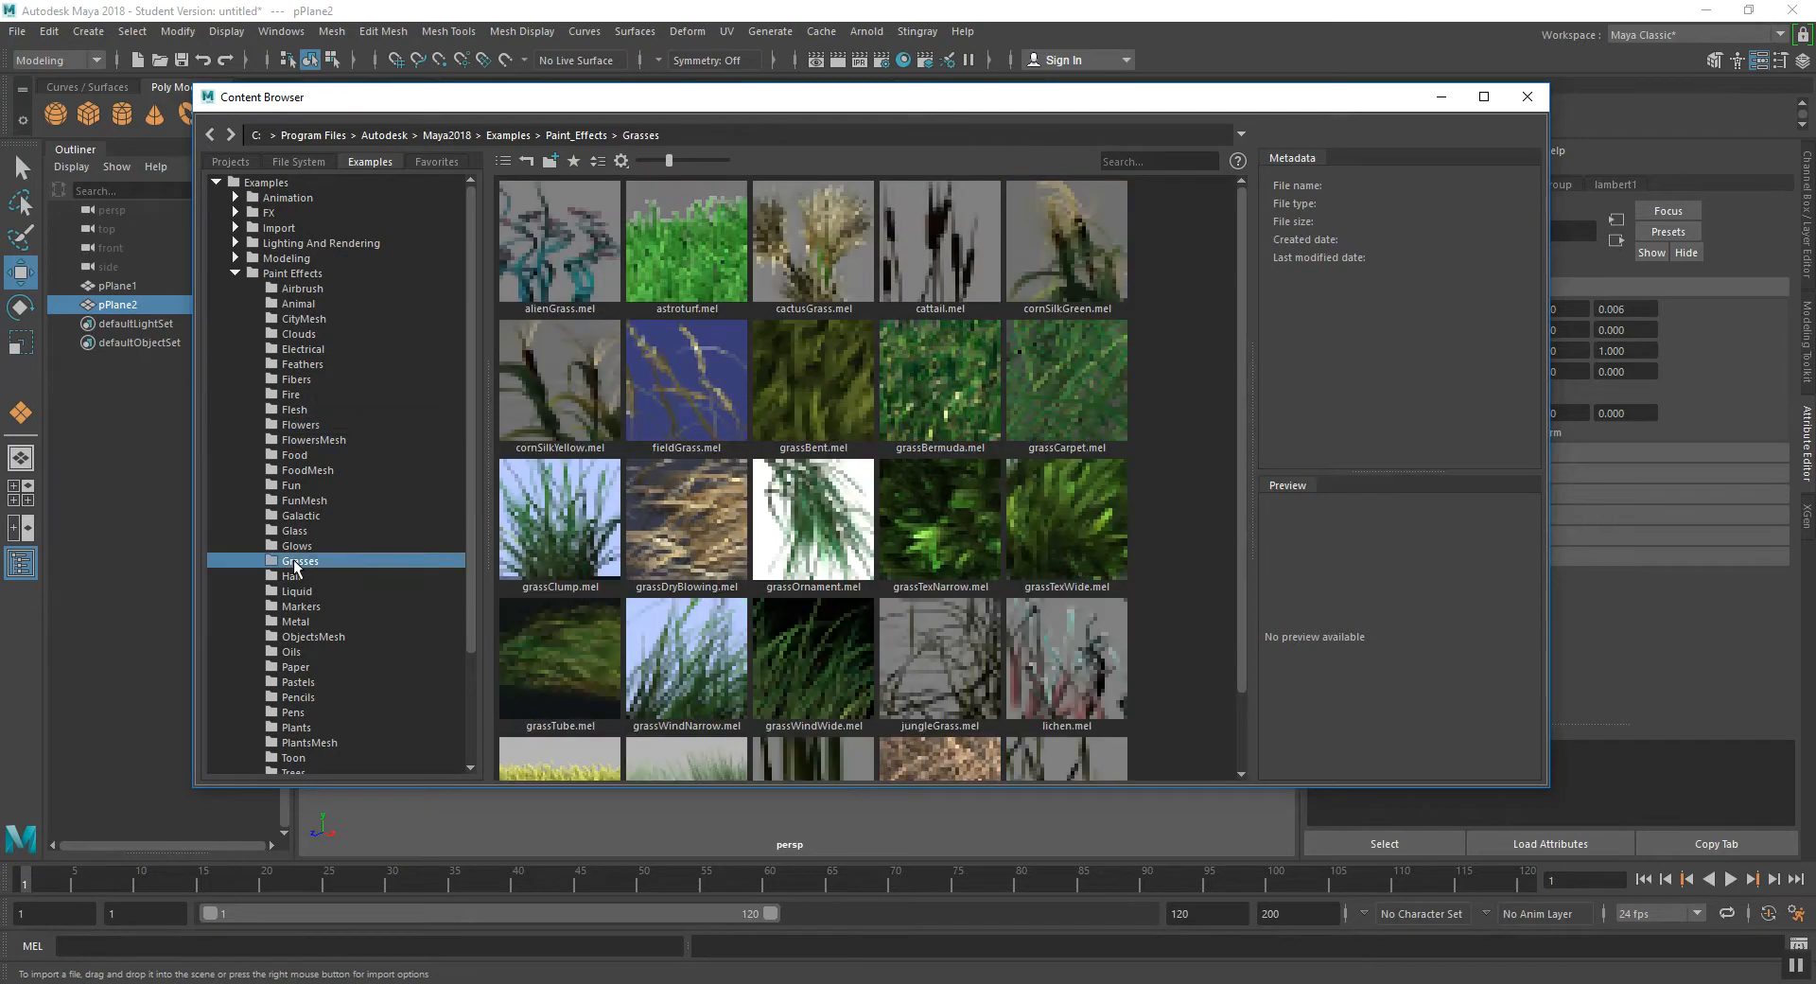
left_click(819, 501)
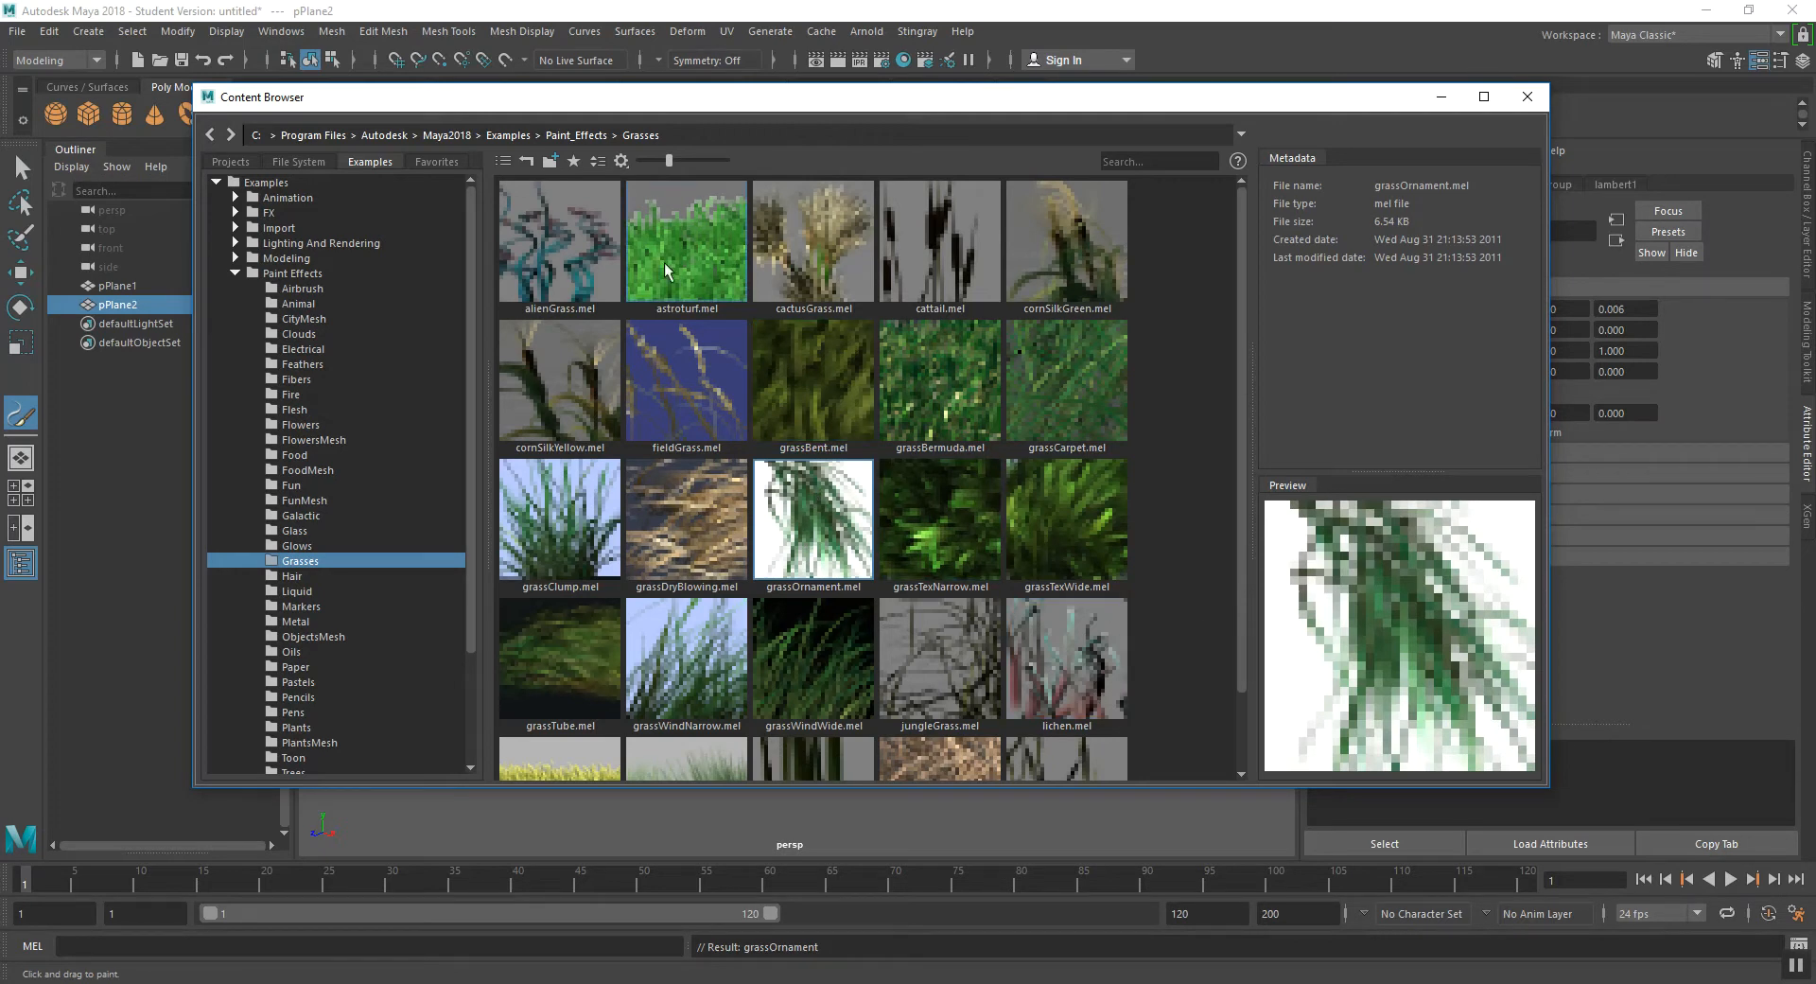
left_click(1530, 101)
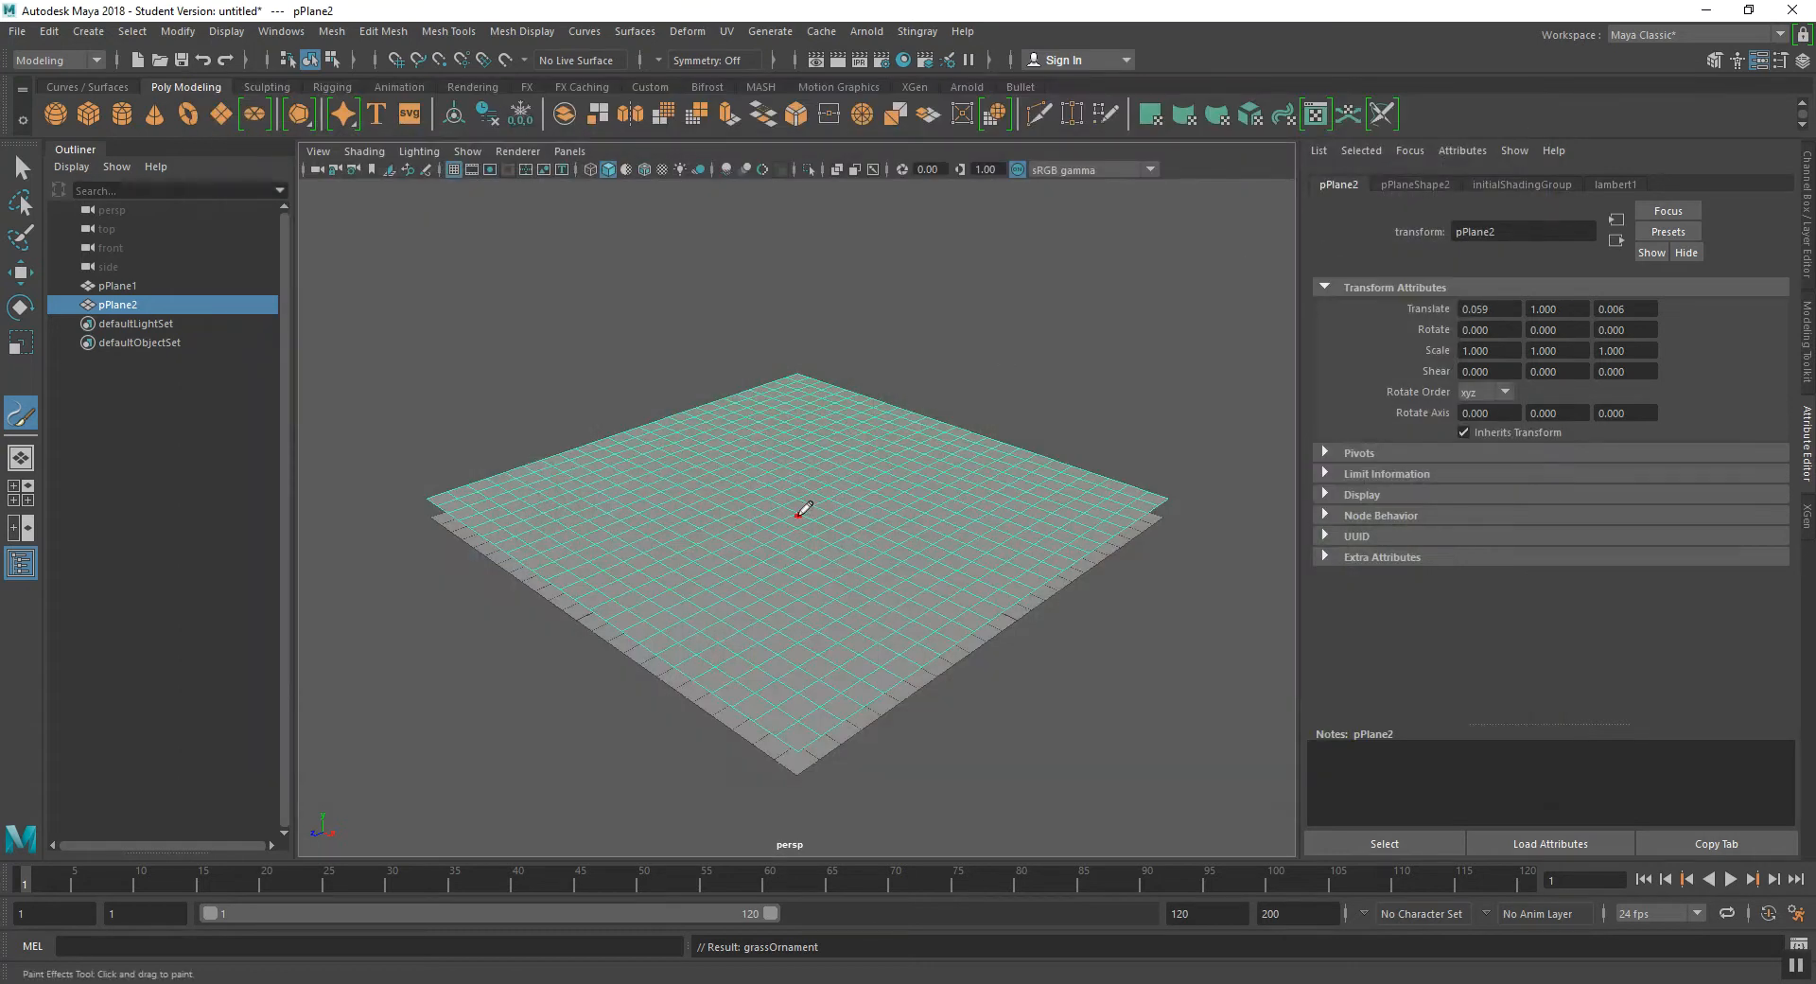
- Adjust the Paint Effects brush size and paint a small clump of ornamental grass at the centre of the upper plane
left_click_drag(813, 513, 803, 560, "alt")
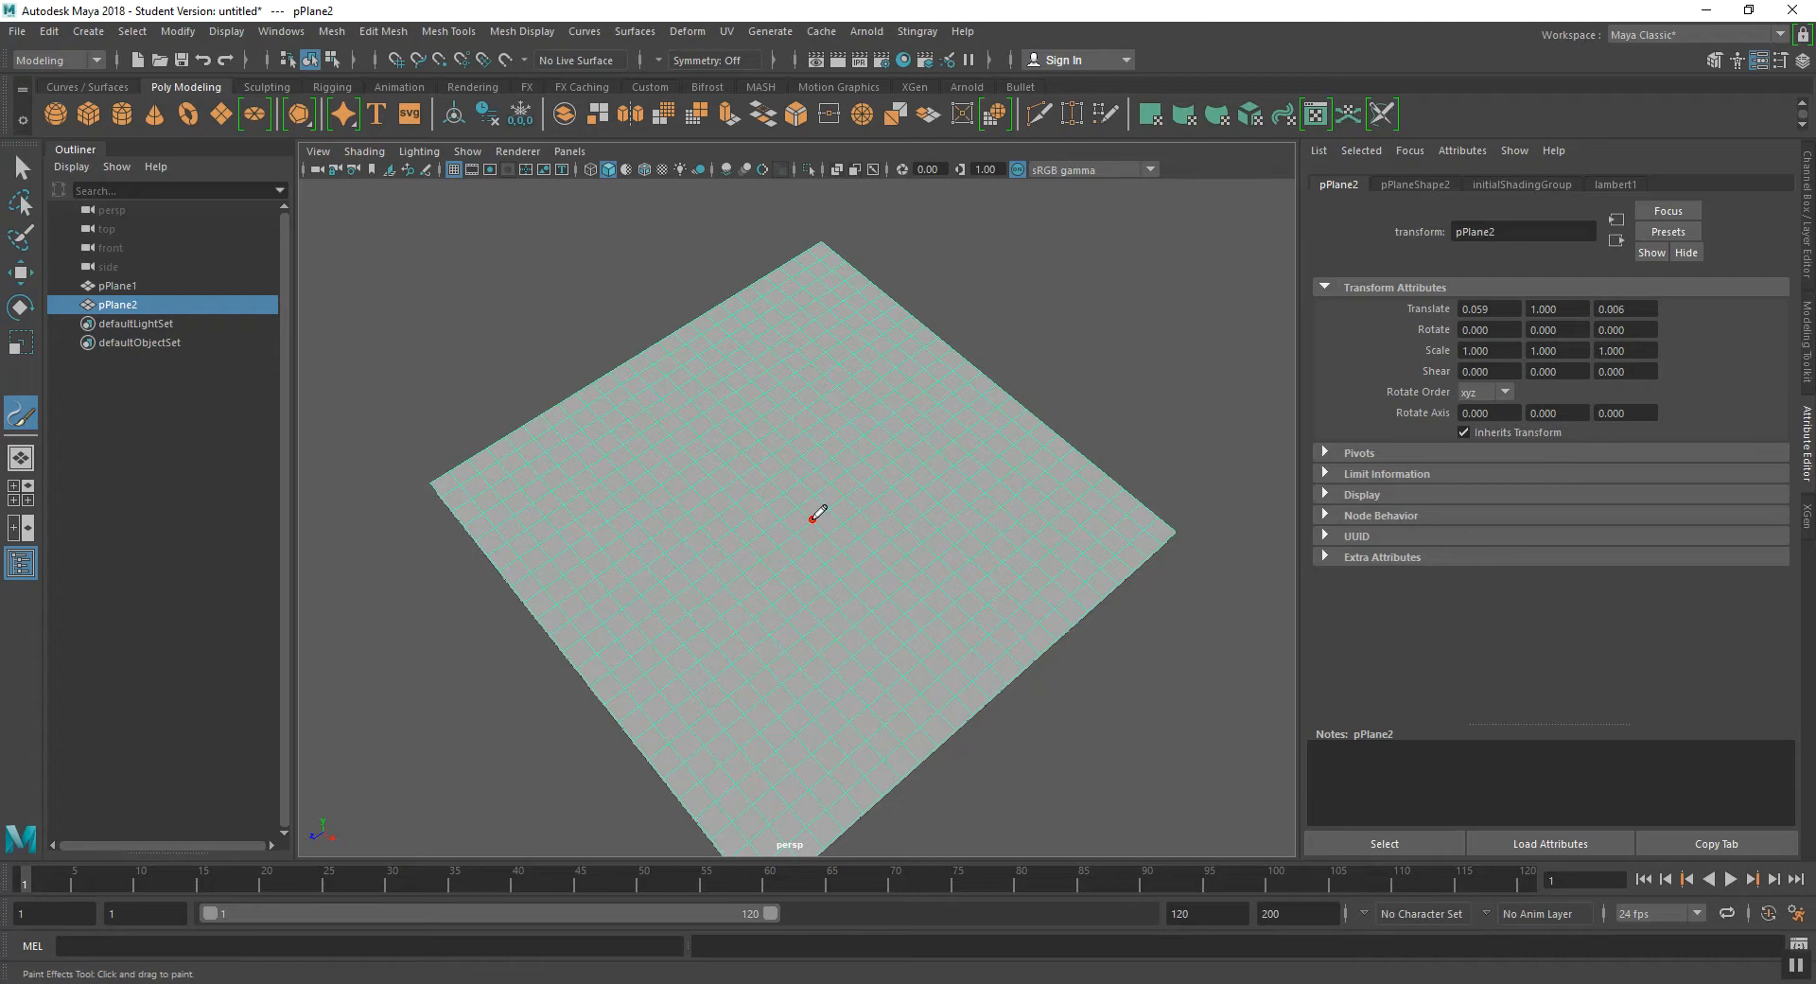
mouse_move(861, 520)
left_mouse_down()
mouse_move(988, 529)
mouse_move(842, 513)
mouse_move(994, 510)
left_mouse_up()
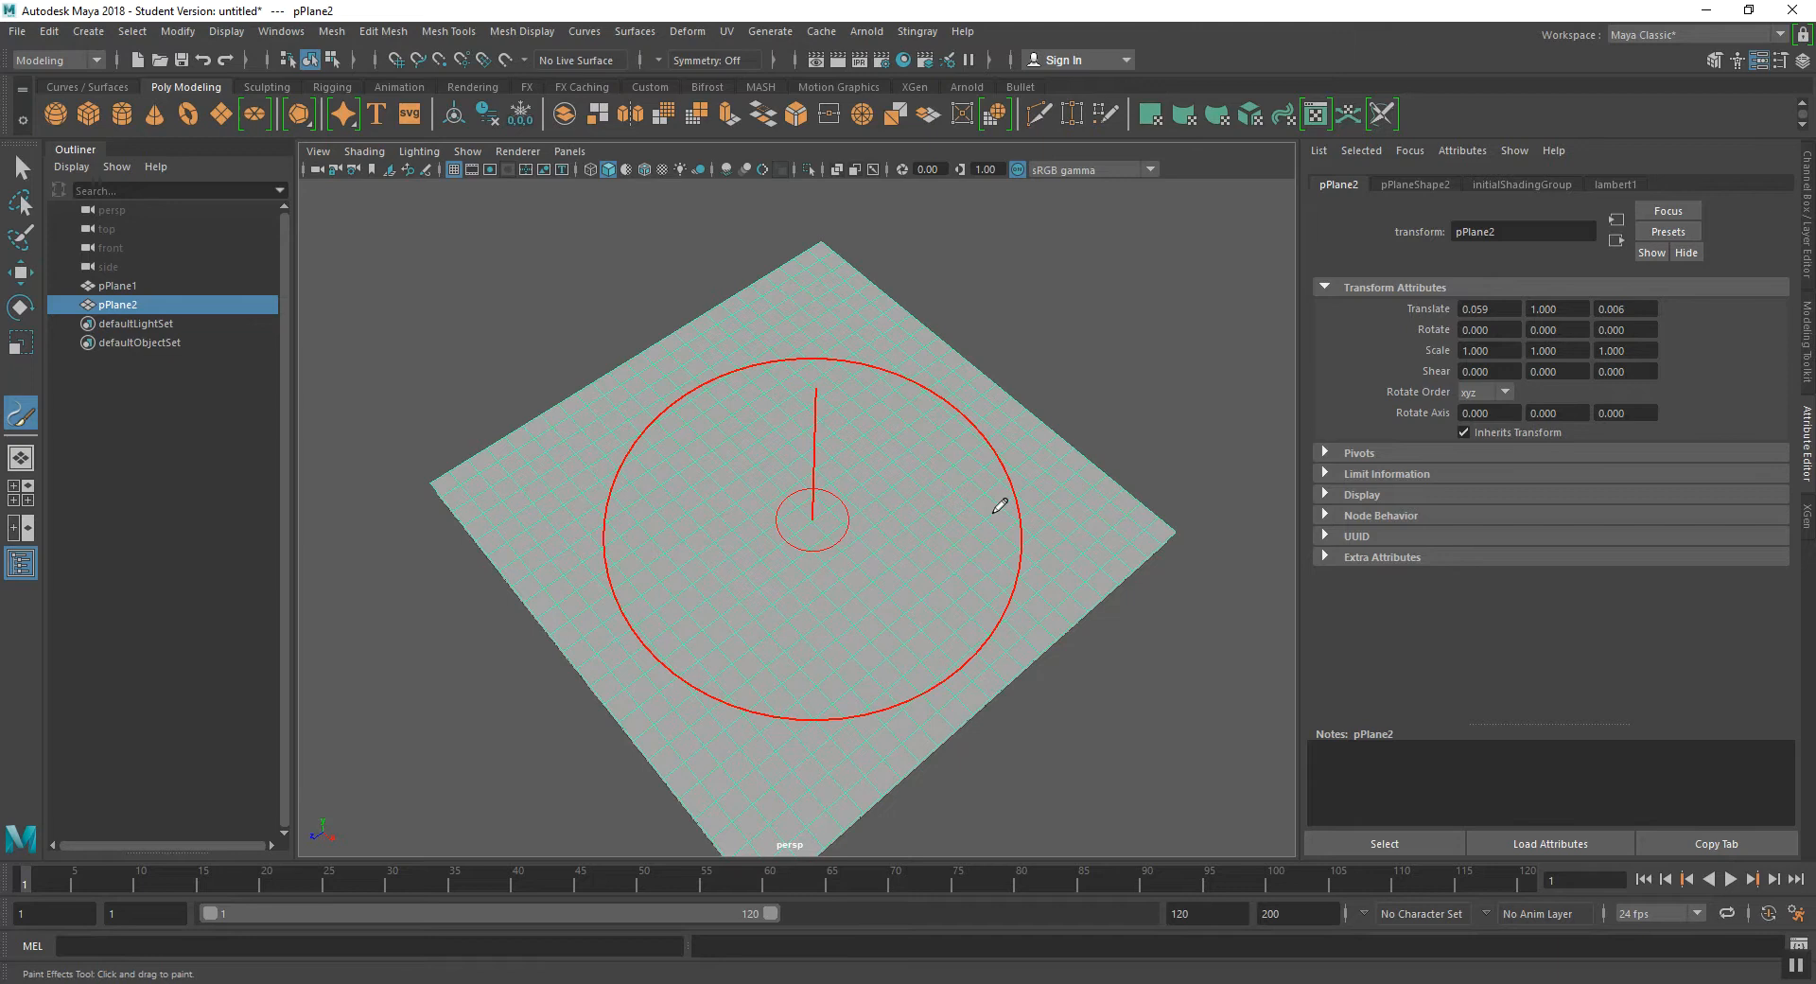
left_click_drag(1000, 504, 870, 506)
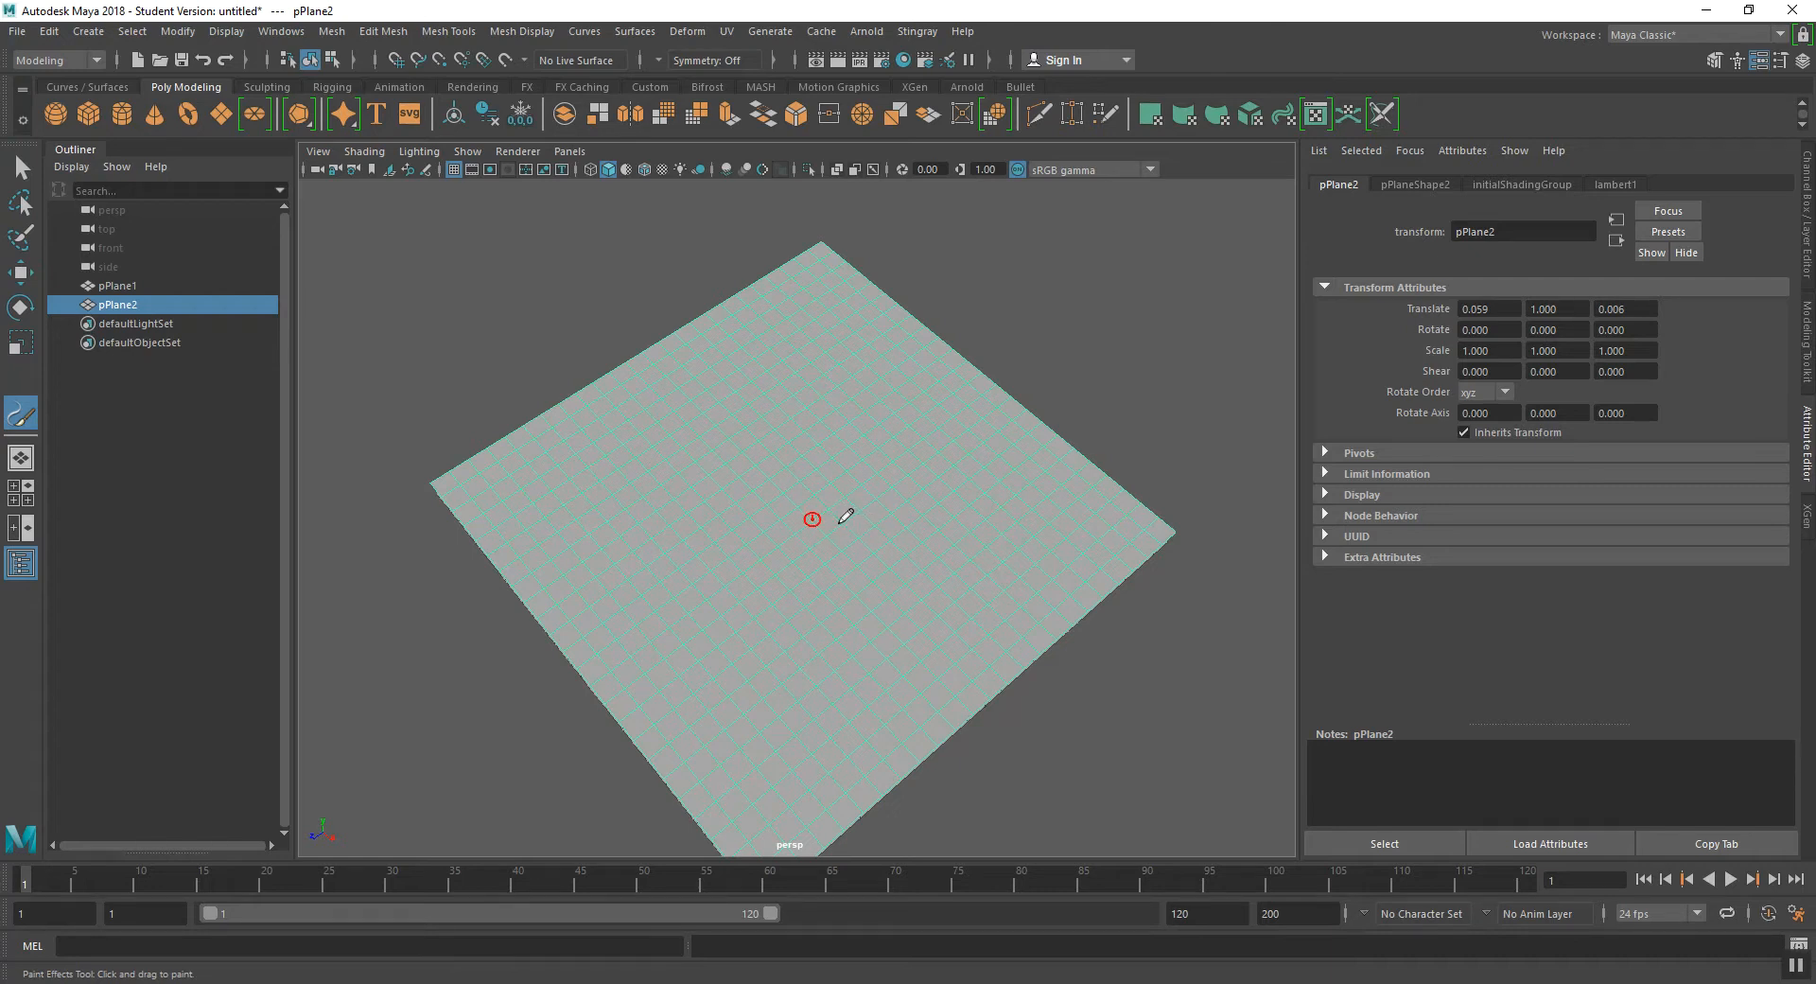
left_click_drag(837, 523, 824, 520)
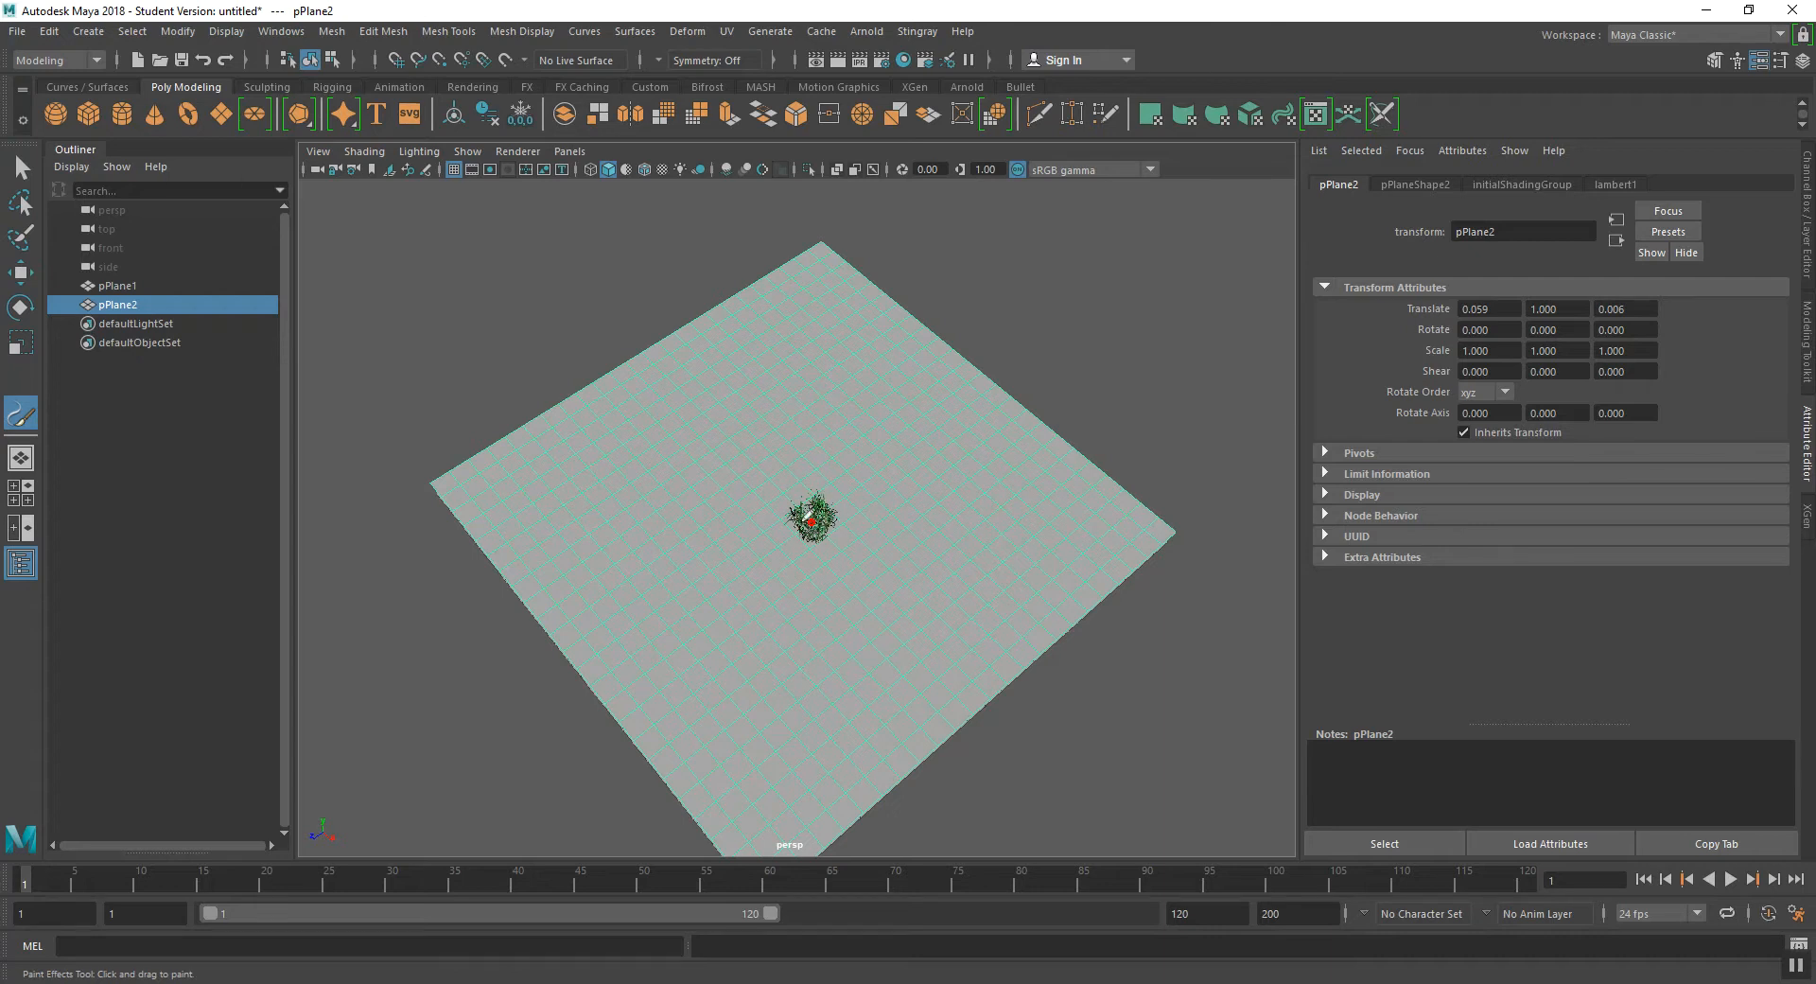
mouse_move(817, 495)
left_mouse_down()
mouse_move(793, 509)
mouse_move(847, 535)
mouse_move(804, 507)
left_mouse_up()
scroll(816, 508, "up", 6)
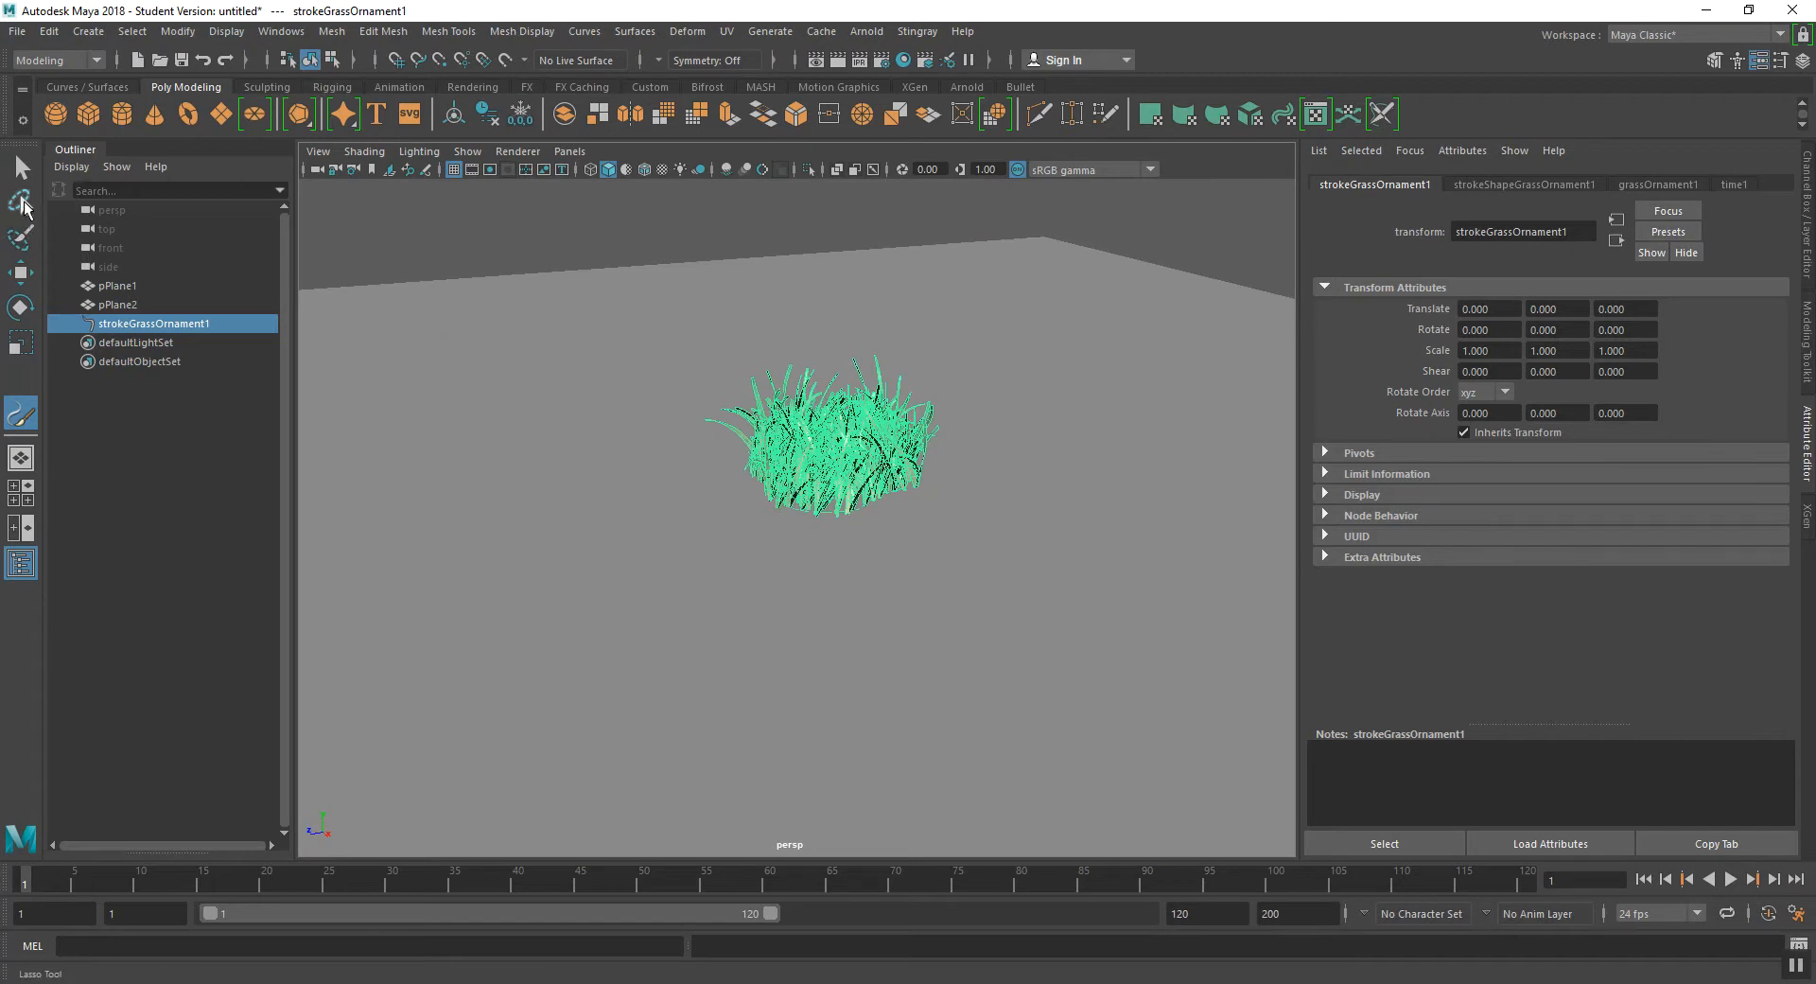
- Switch to the Move tool with the upper plane selected, inspect the grass clump up close, and undo the grass stroke
left_click(20, 274)
left_click(840, 441)
left_click_drag(839, 442, 924, 506, "alt")
scroll(827, 493, "up", 3)
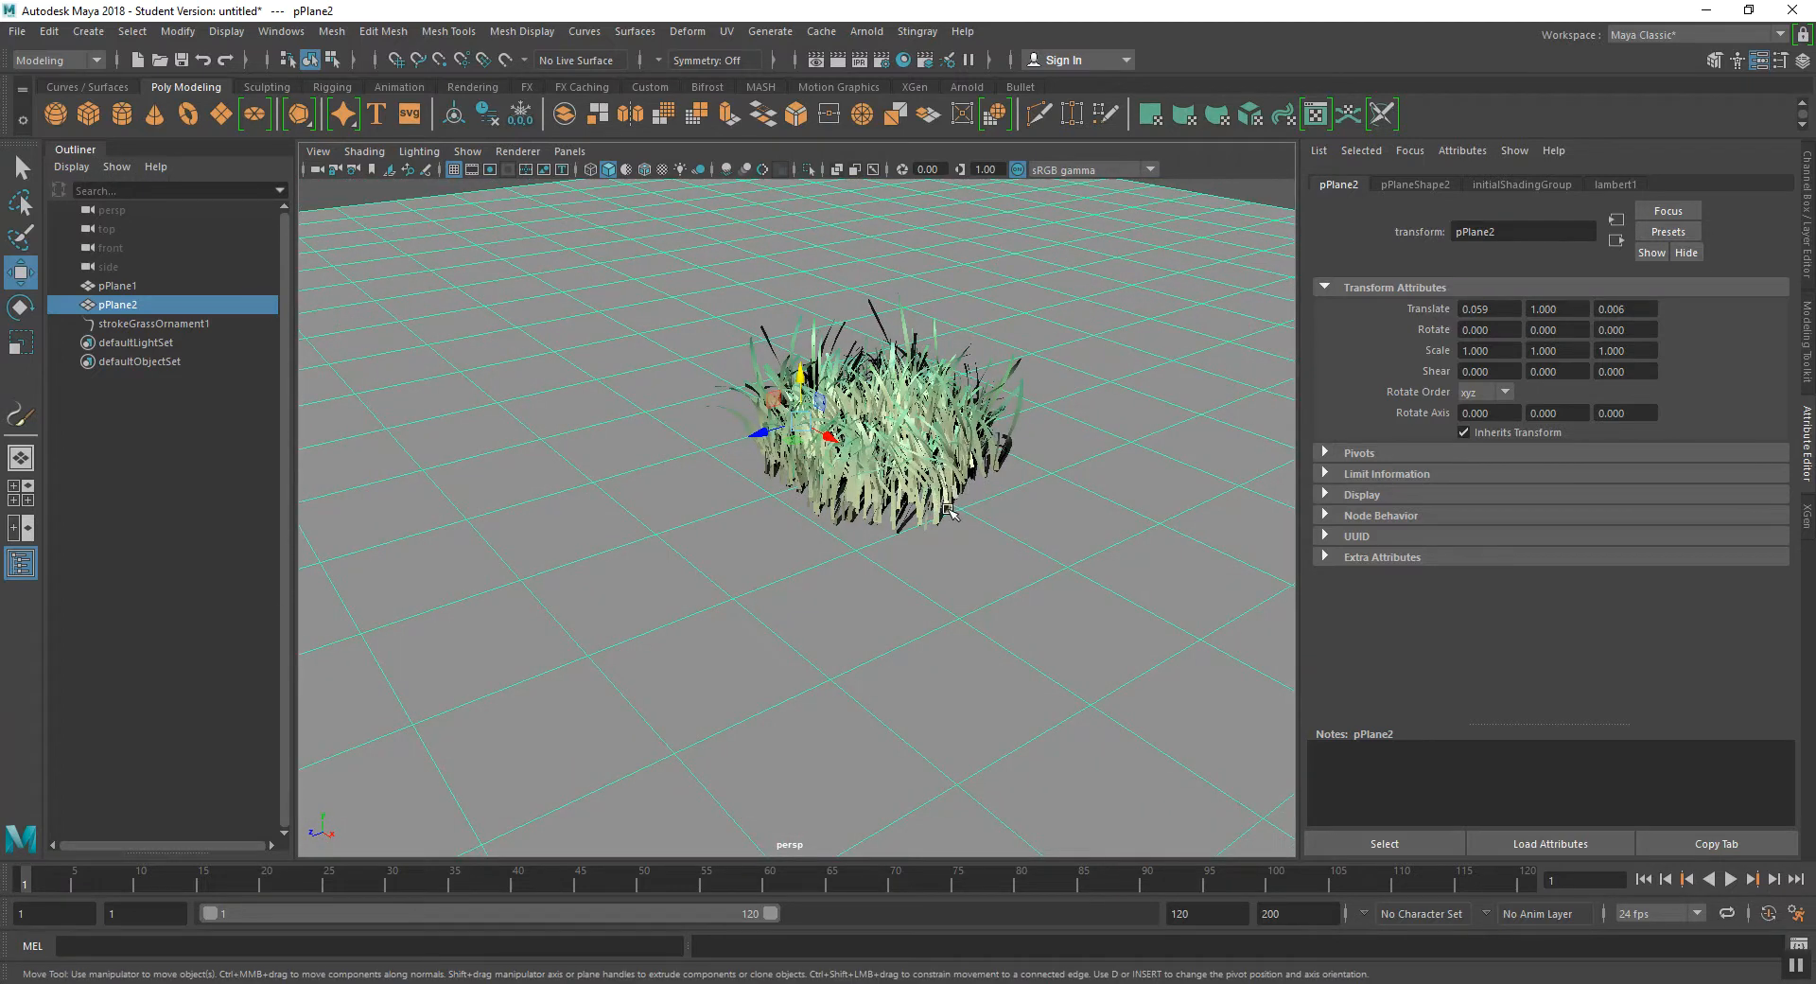
mouse_move(943, 522)
left_mouse_down("alt")
mouse_move(923, 658)
mouse_move(913, 601)
mouse_move(941, 525)
left_mouse_up("alt")
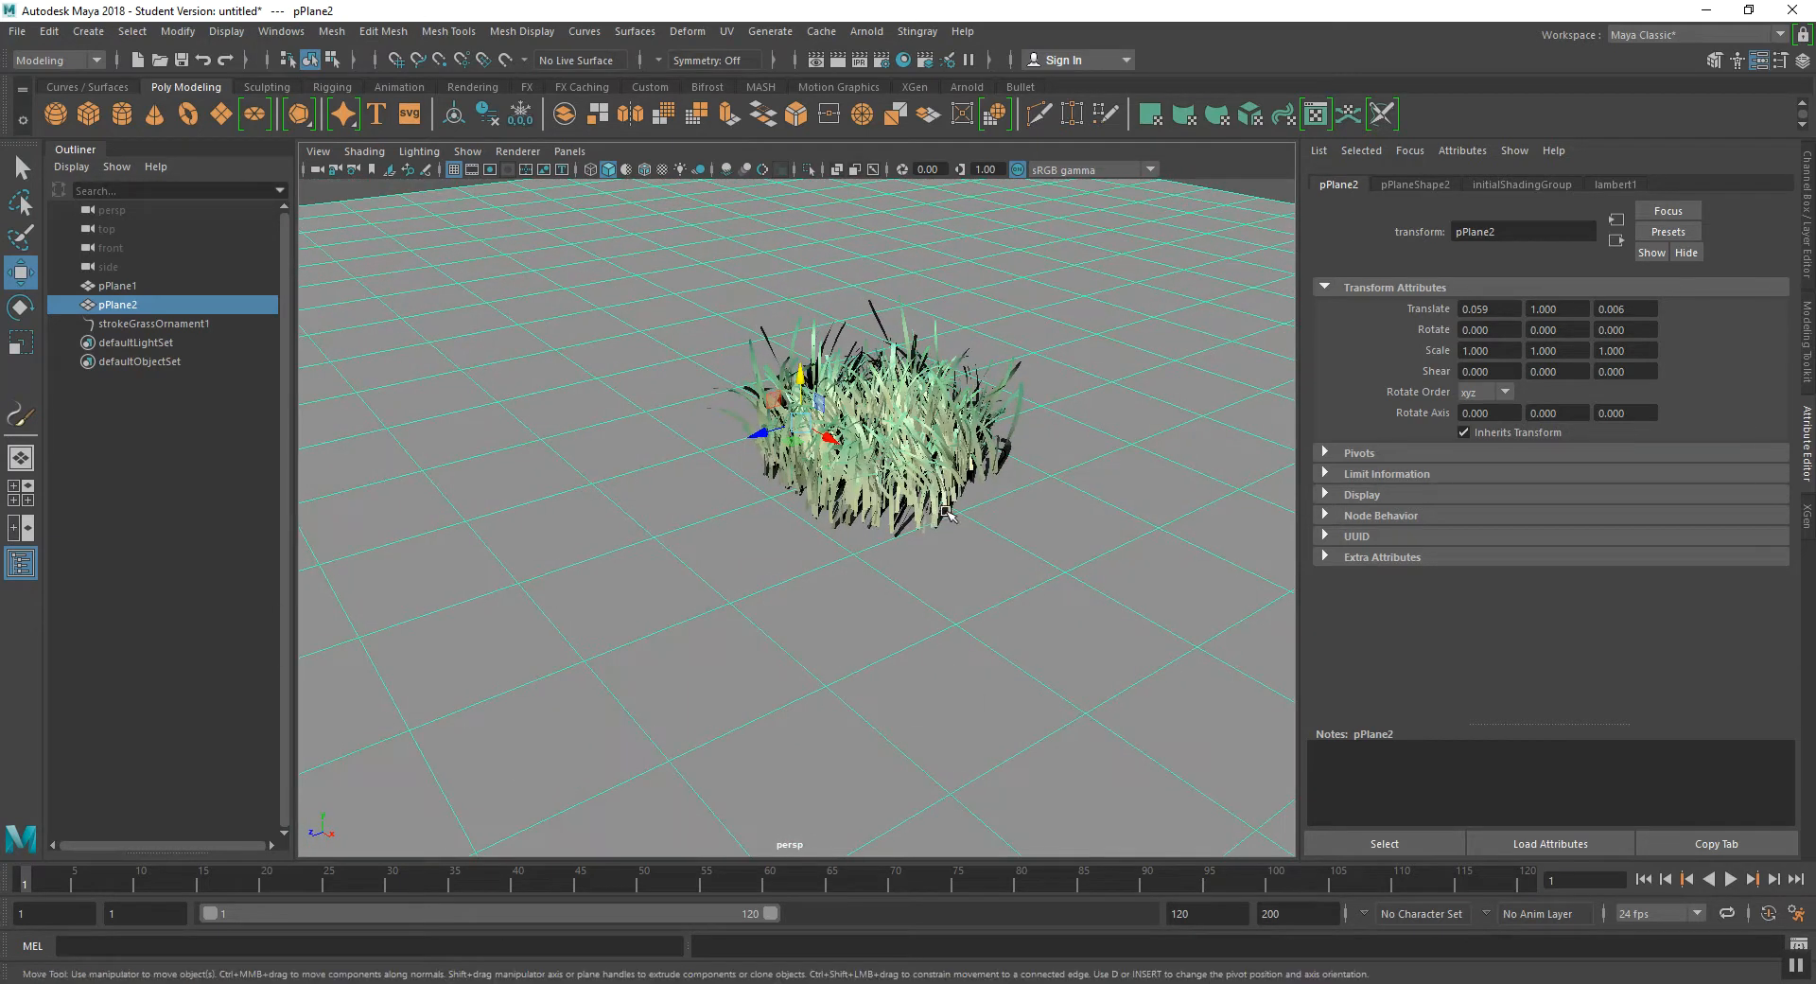
key("ctrl+z")
key("ctrl+z")
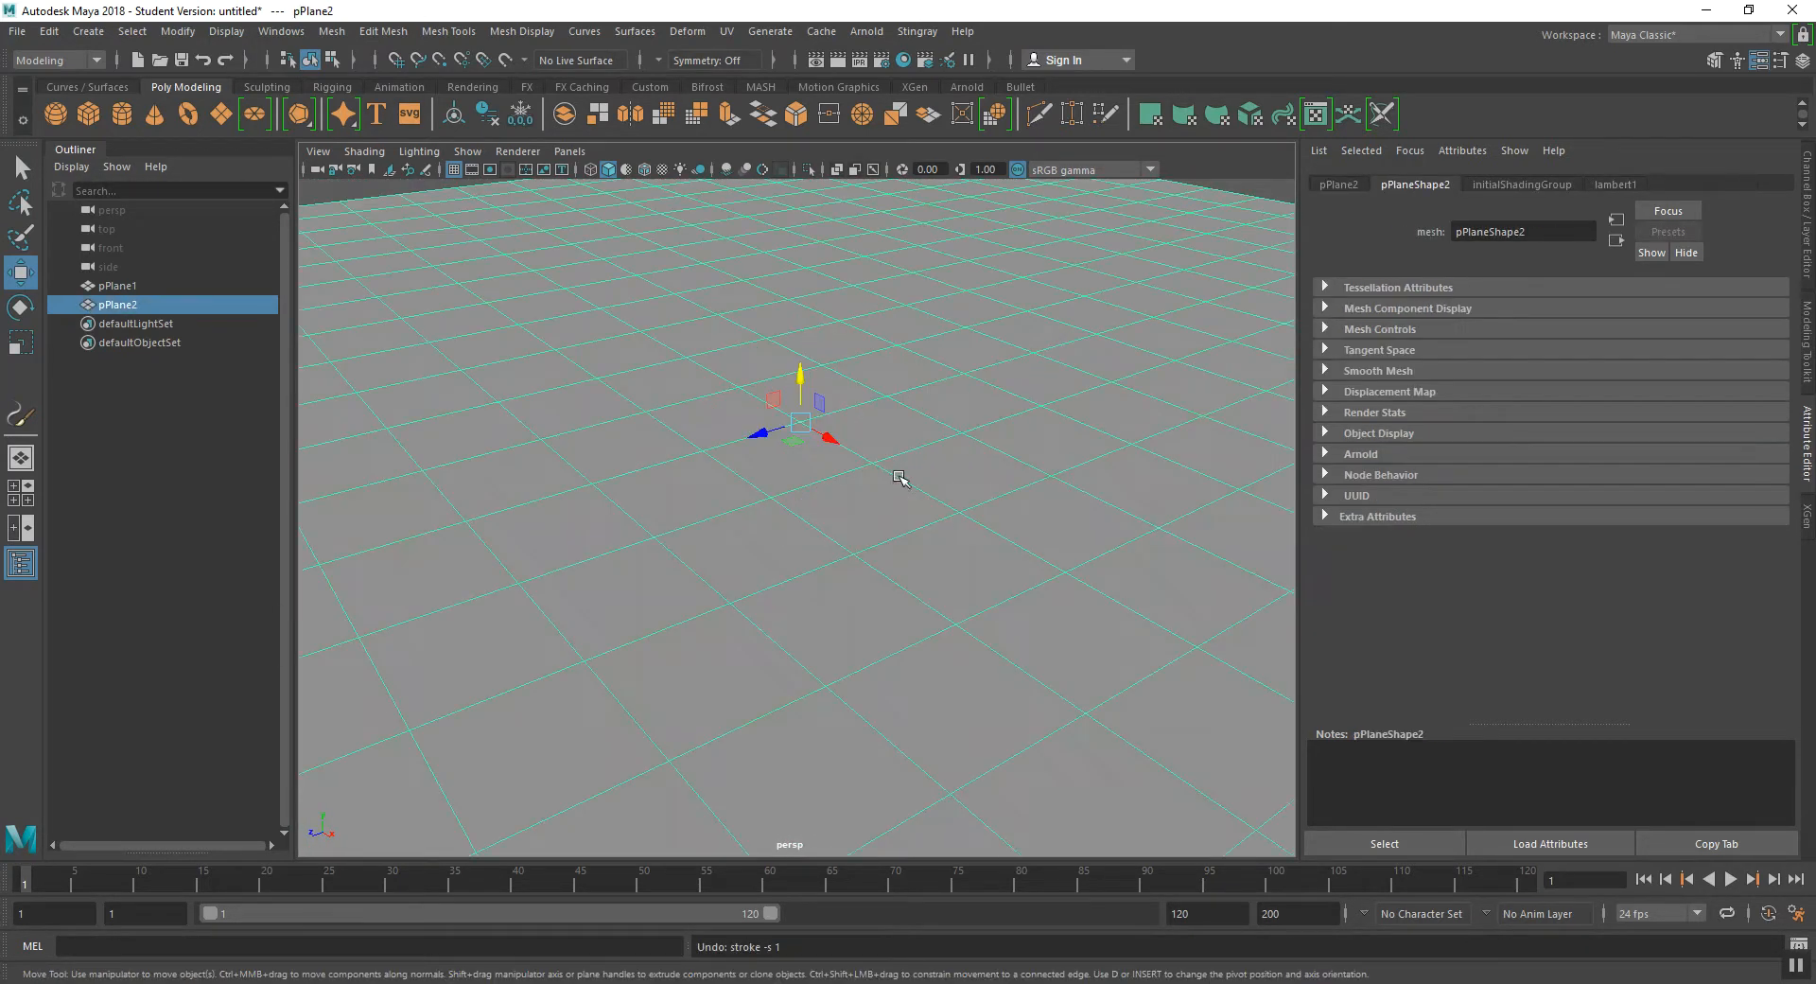
- Reload the grassOrnament.mel brush from the Grasses folder of the Paint Effects examples
left_click(771, 31)
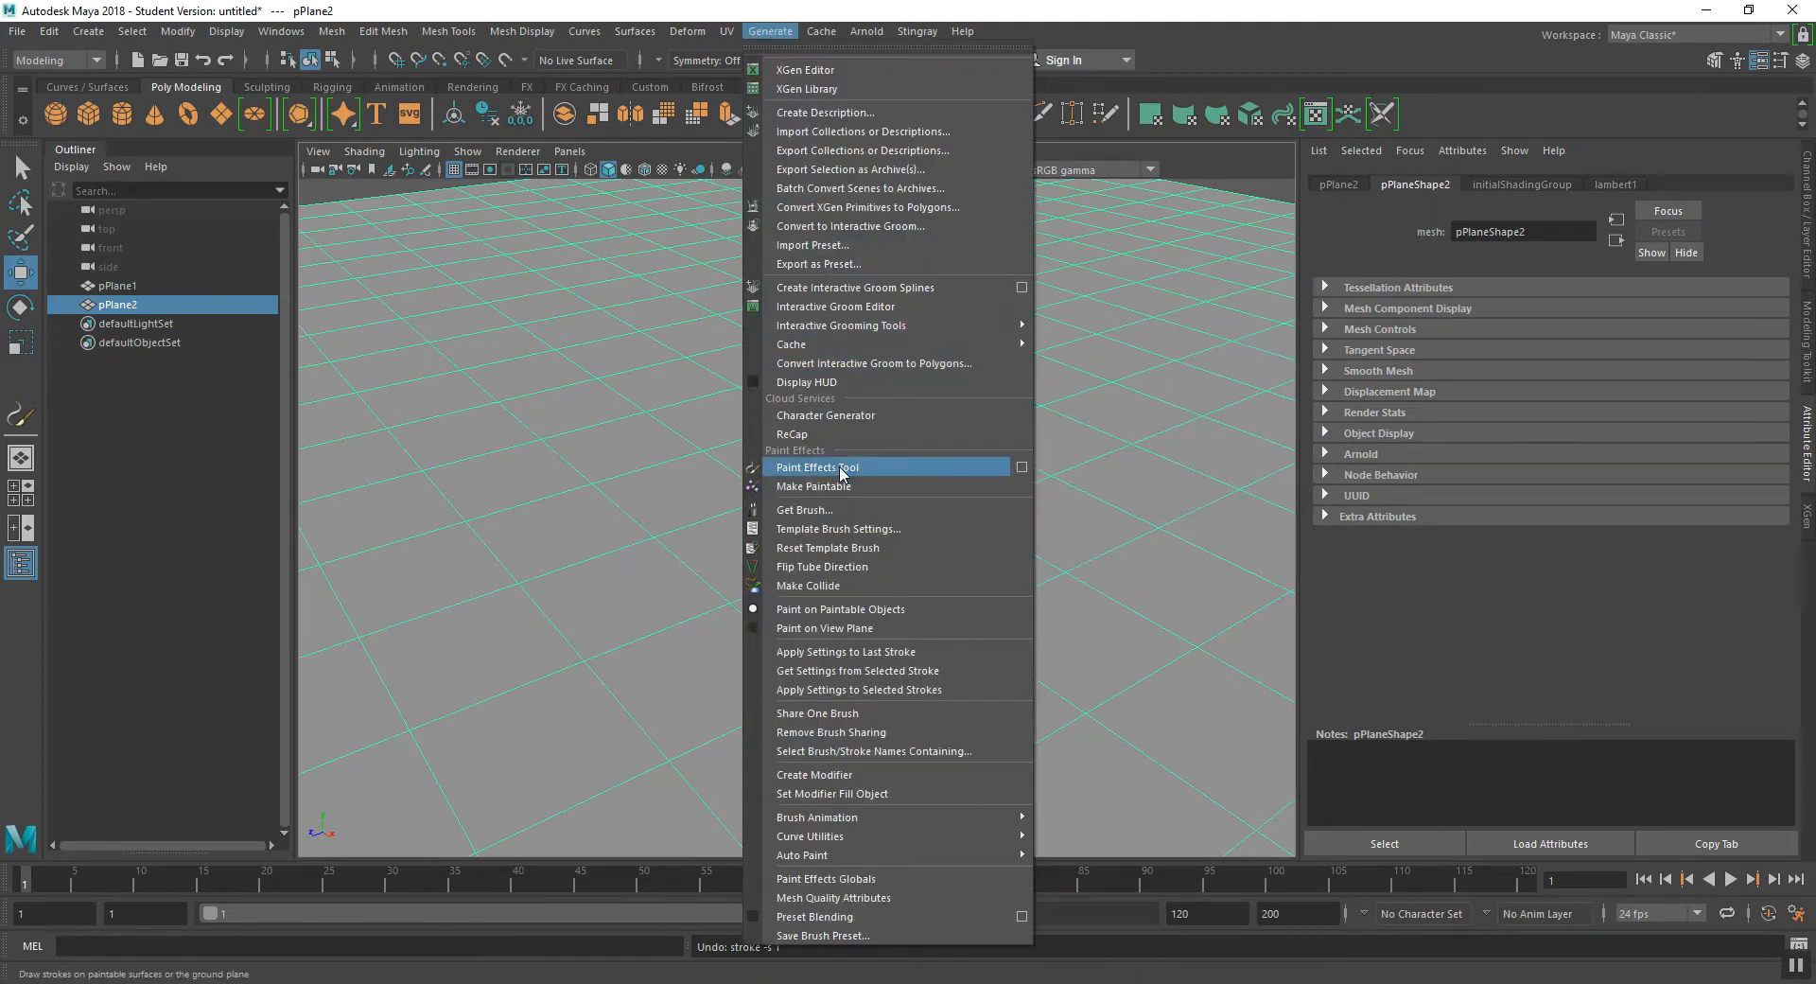
left_click(847, 509)
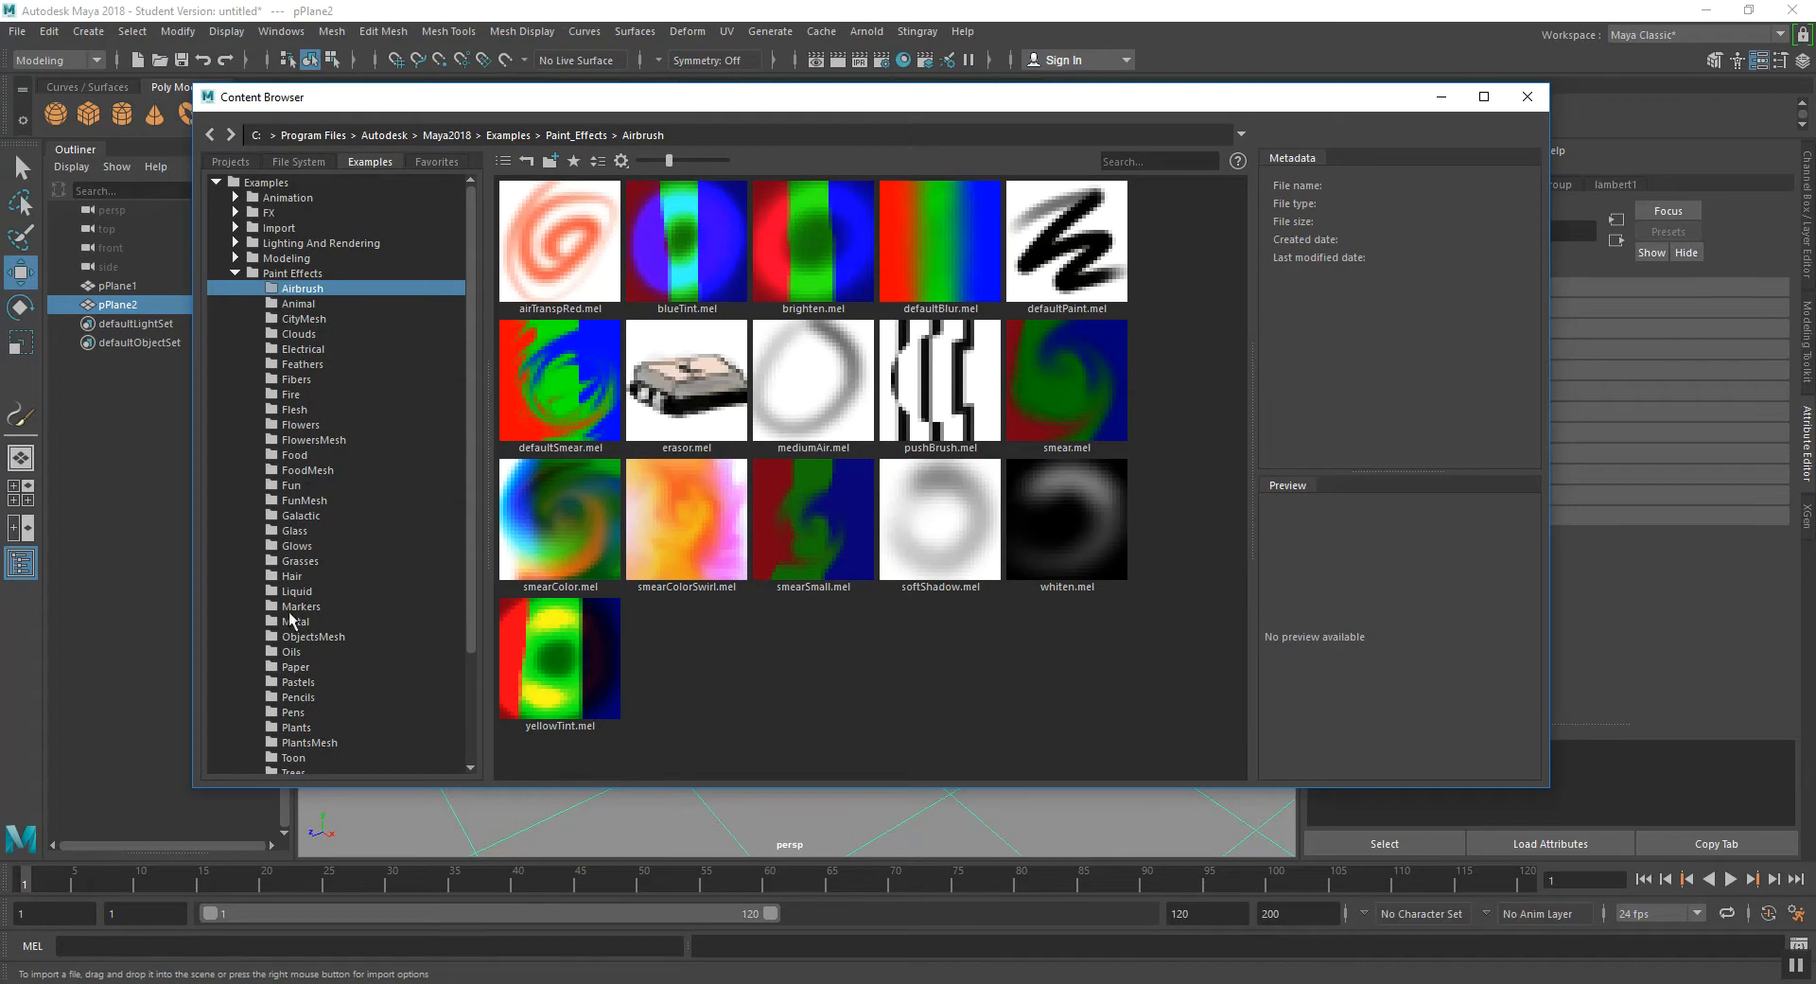
left_click(305, 562)
left_click(825, 554)
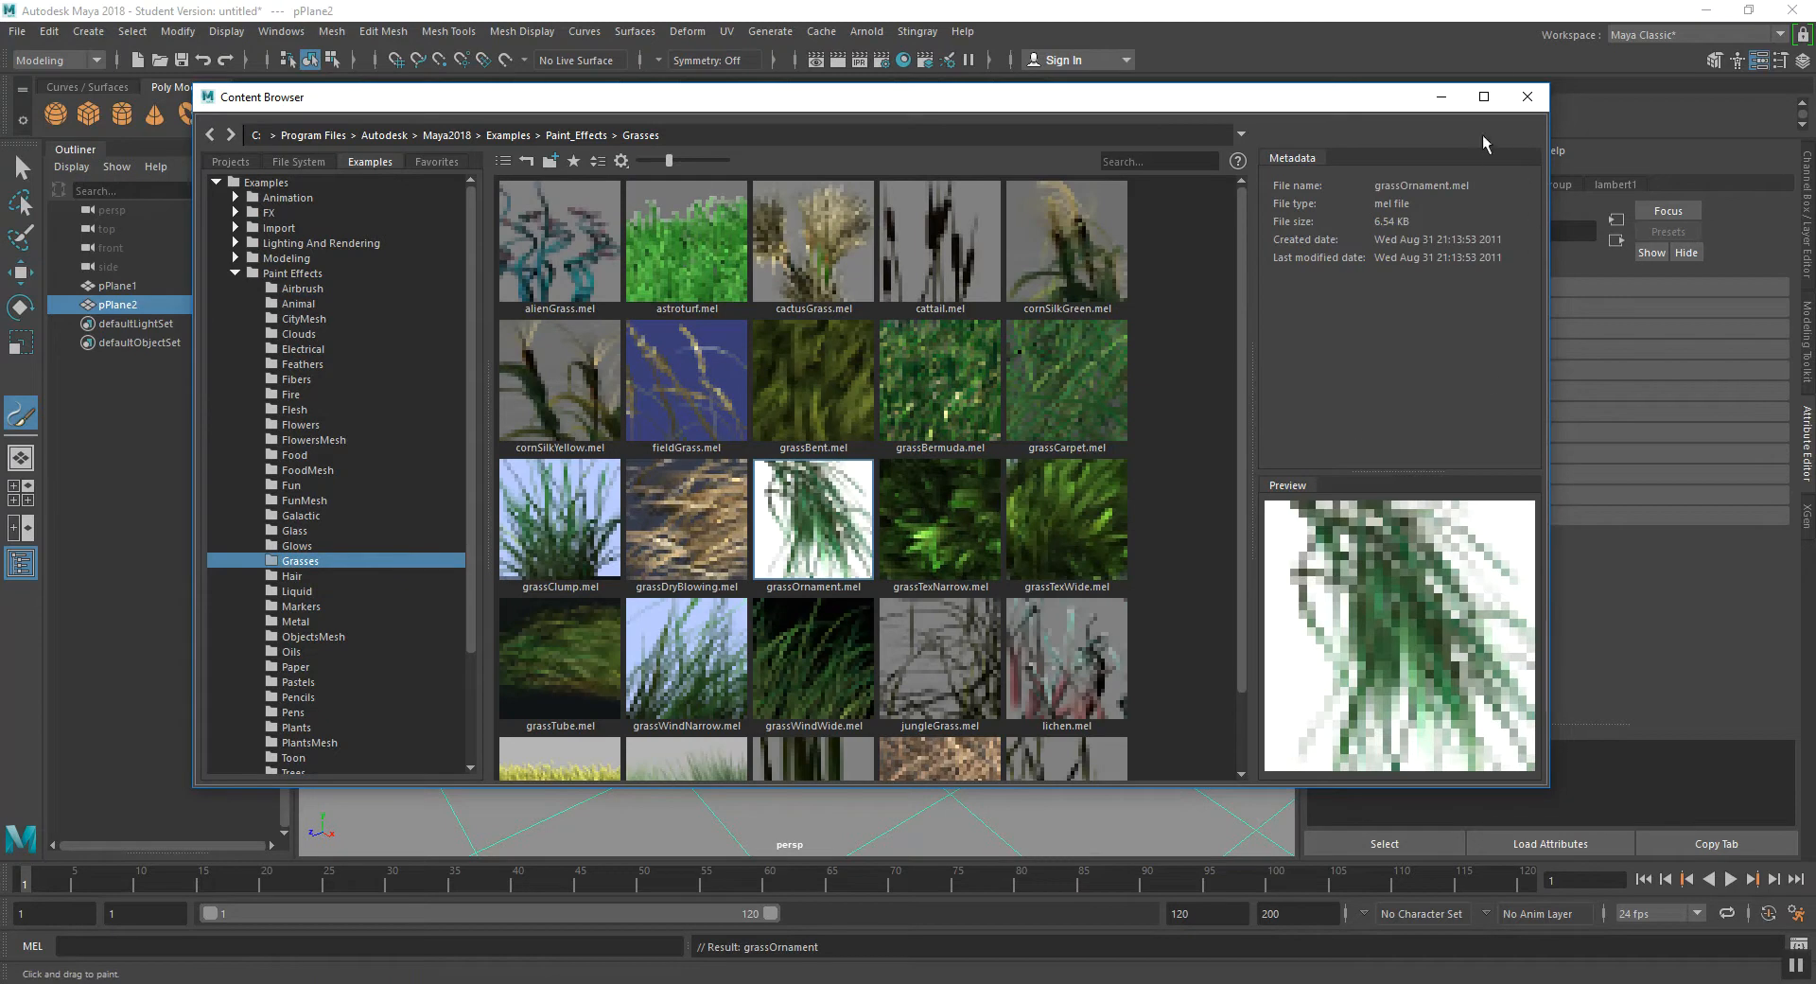
left_click(1527, 97)
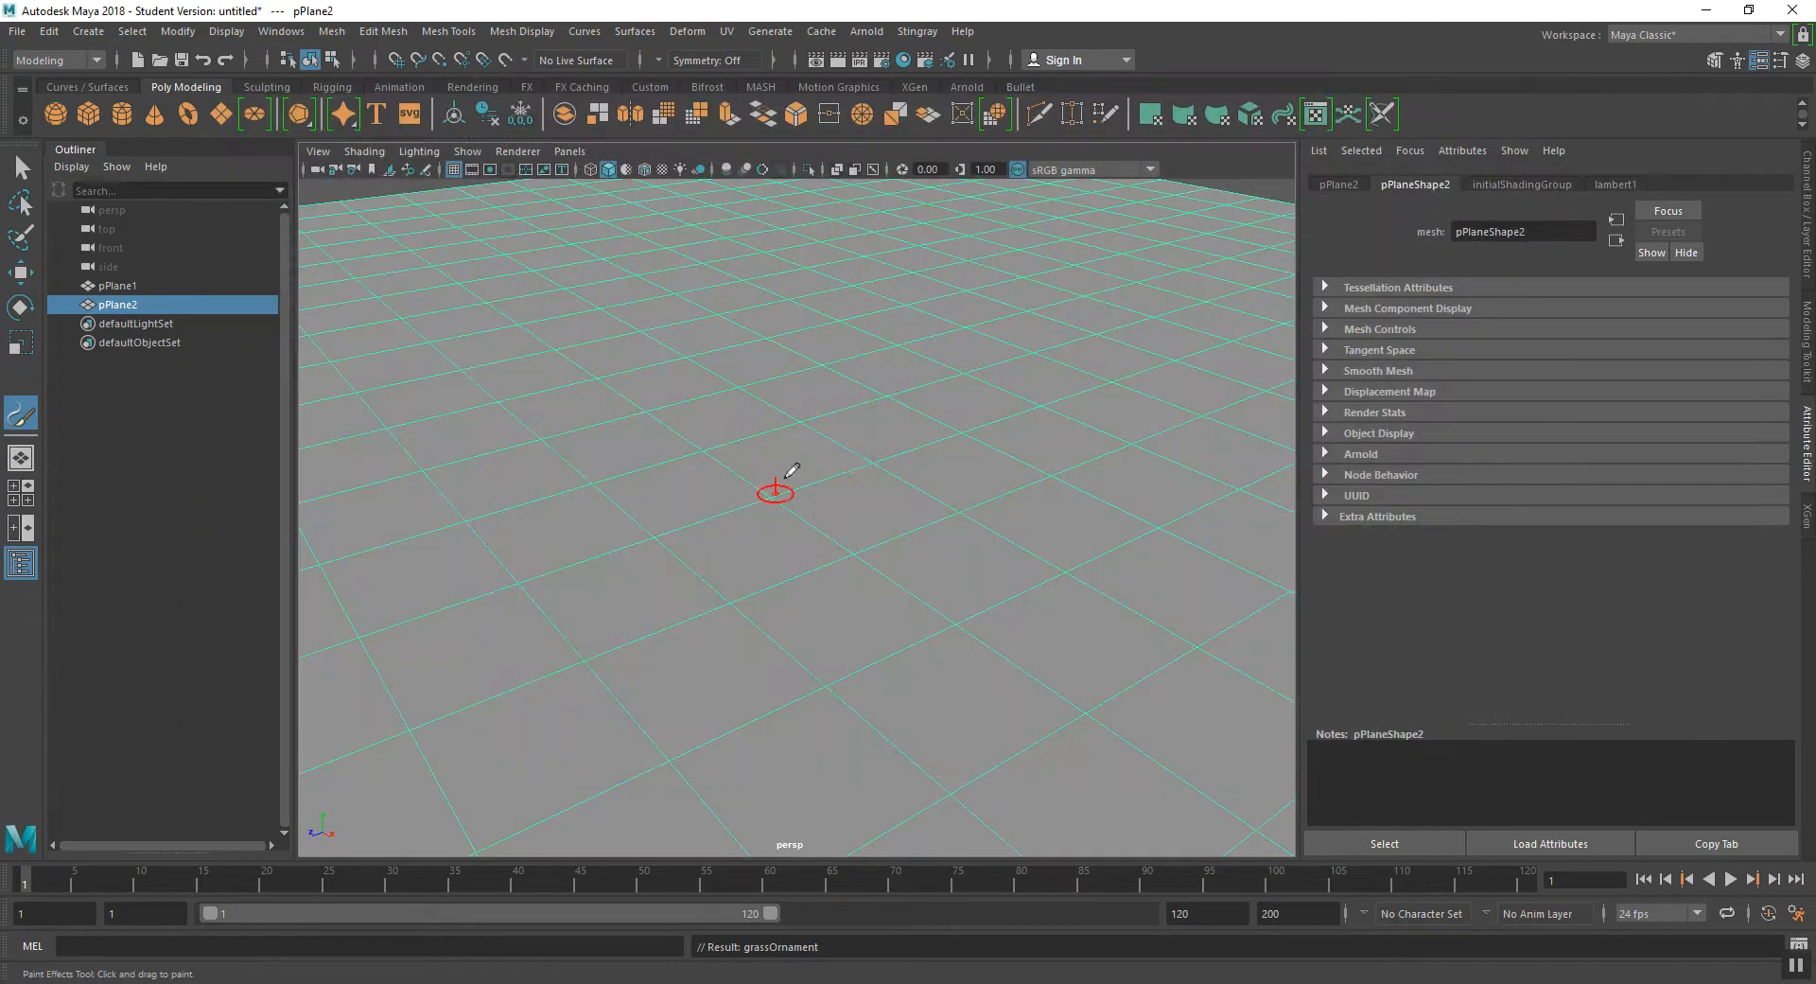
- Paint two overlapping ornamental grass strokes at the centre of the upper plane, switch to the Select tool and clear the selection
left_click(873, 461)
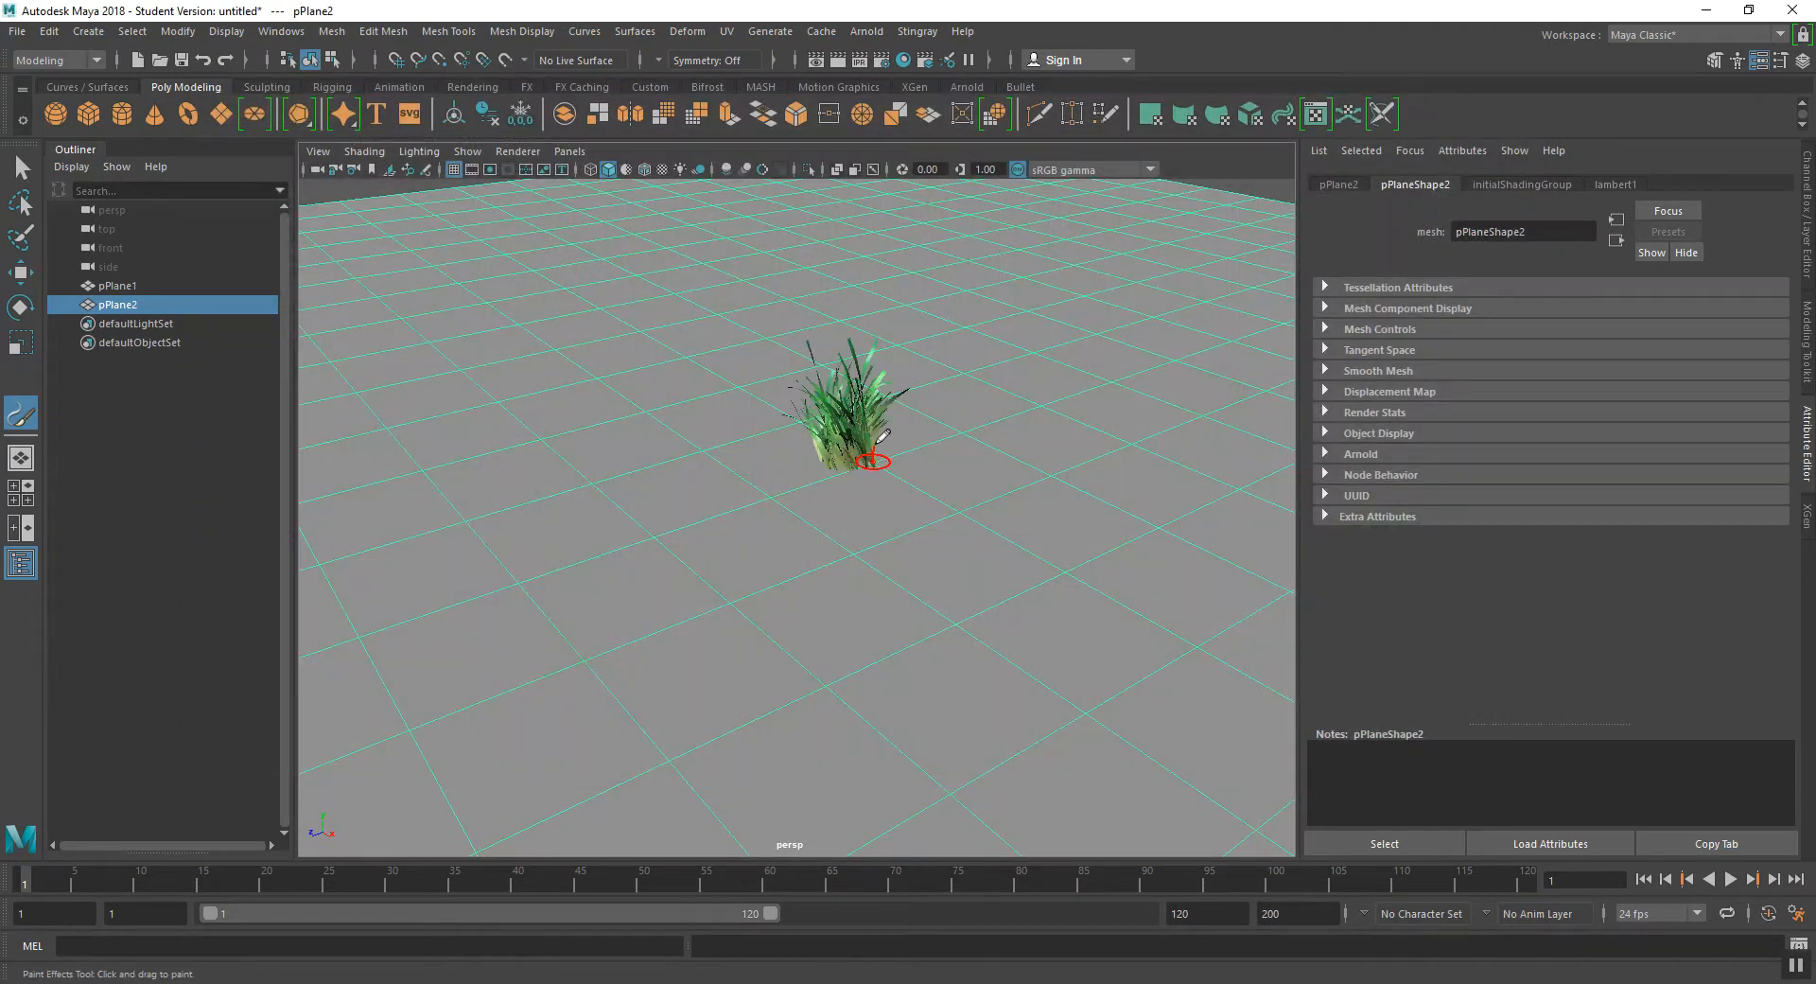
mouse_move(881, 437)
left_mouse_down()
mouse_move(1012, 421)
mouse_move(856, 440)
mouse_move(802, 426)
mouse_move(932, 406)
mouse_move(1017, 435)
mouse_move(813, 439)
mouse_move(879, 587)
mouse_move(876, 556)
mouse_move(848, 624)
mouse_move(862, 560)
left_mouse_up()
mouse_move(919, 623)
left_mouse_down("alt")
mouse_move(916, 571)
mouse_move(936, 582)
left_mouse_up("alt")
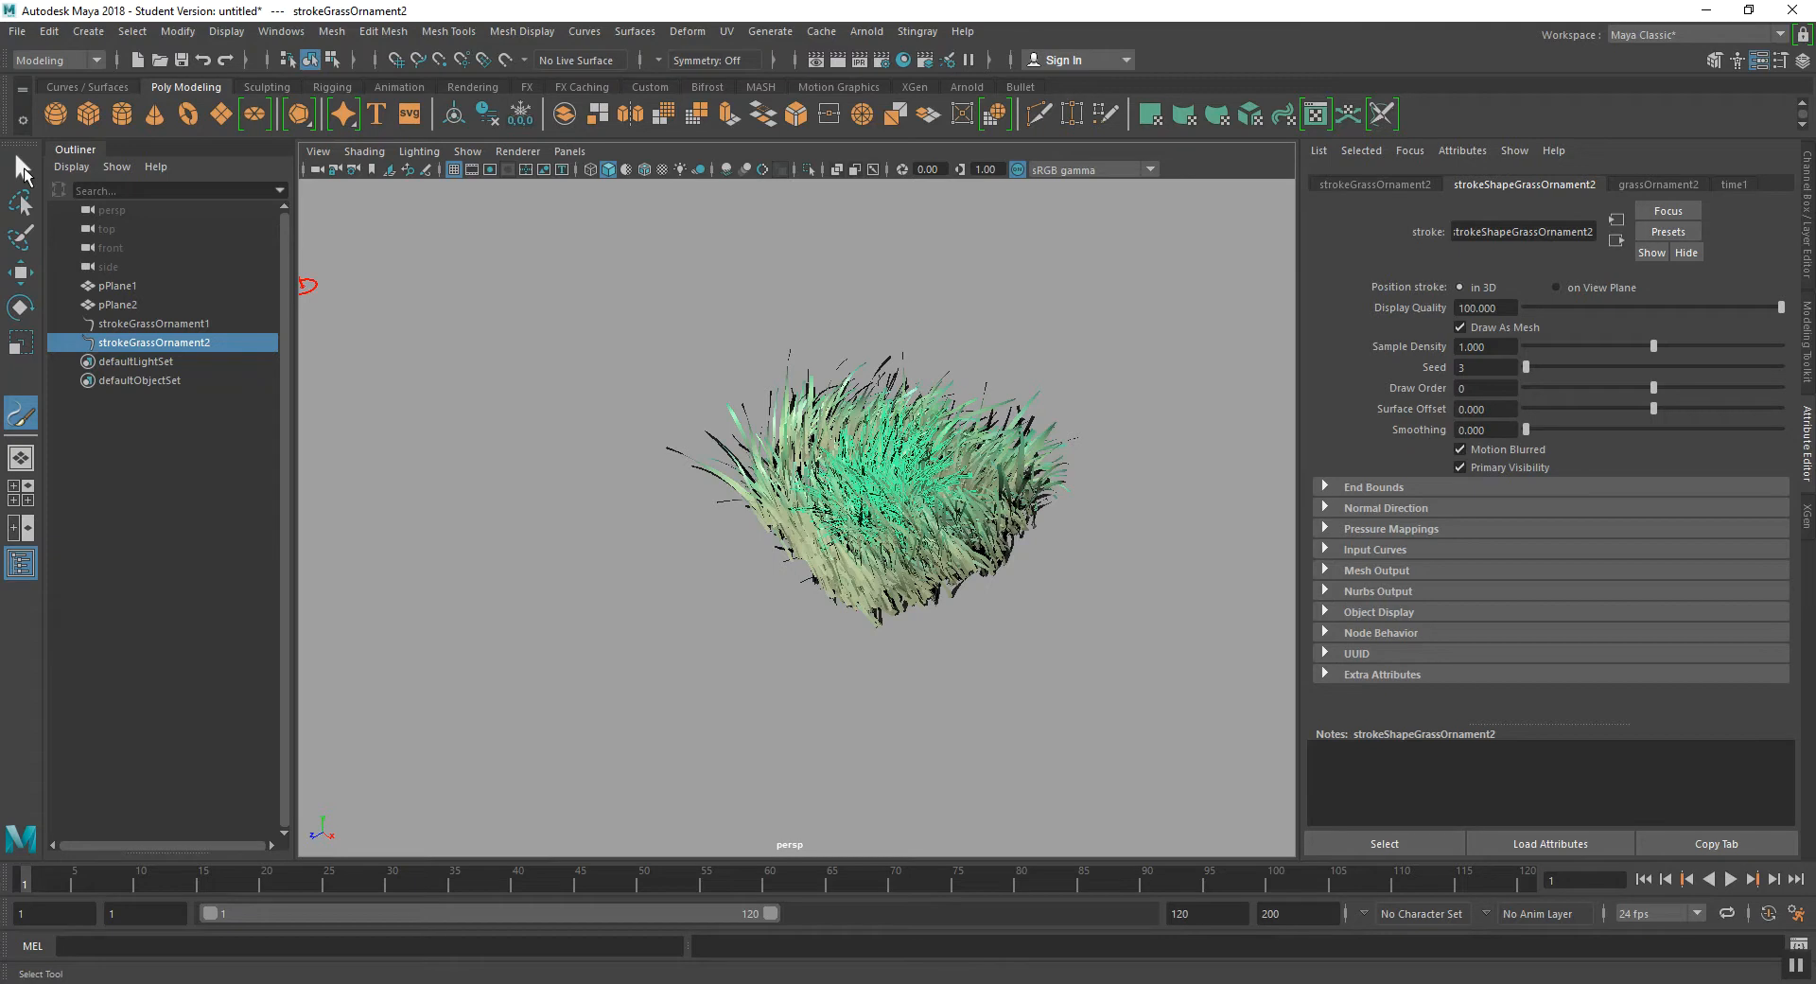
left_click(23, 167)
left_click_drag(725, 547, 713, 502, "alt")
left_click(421, 239)
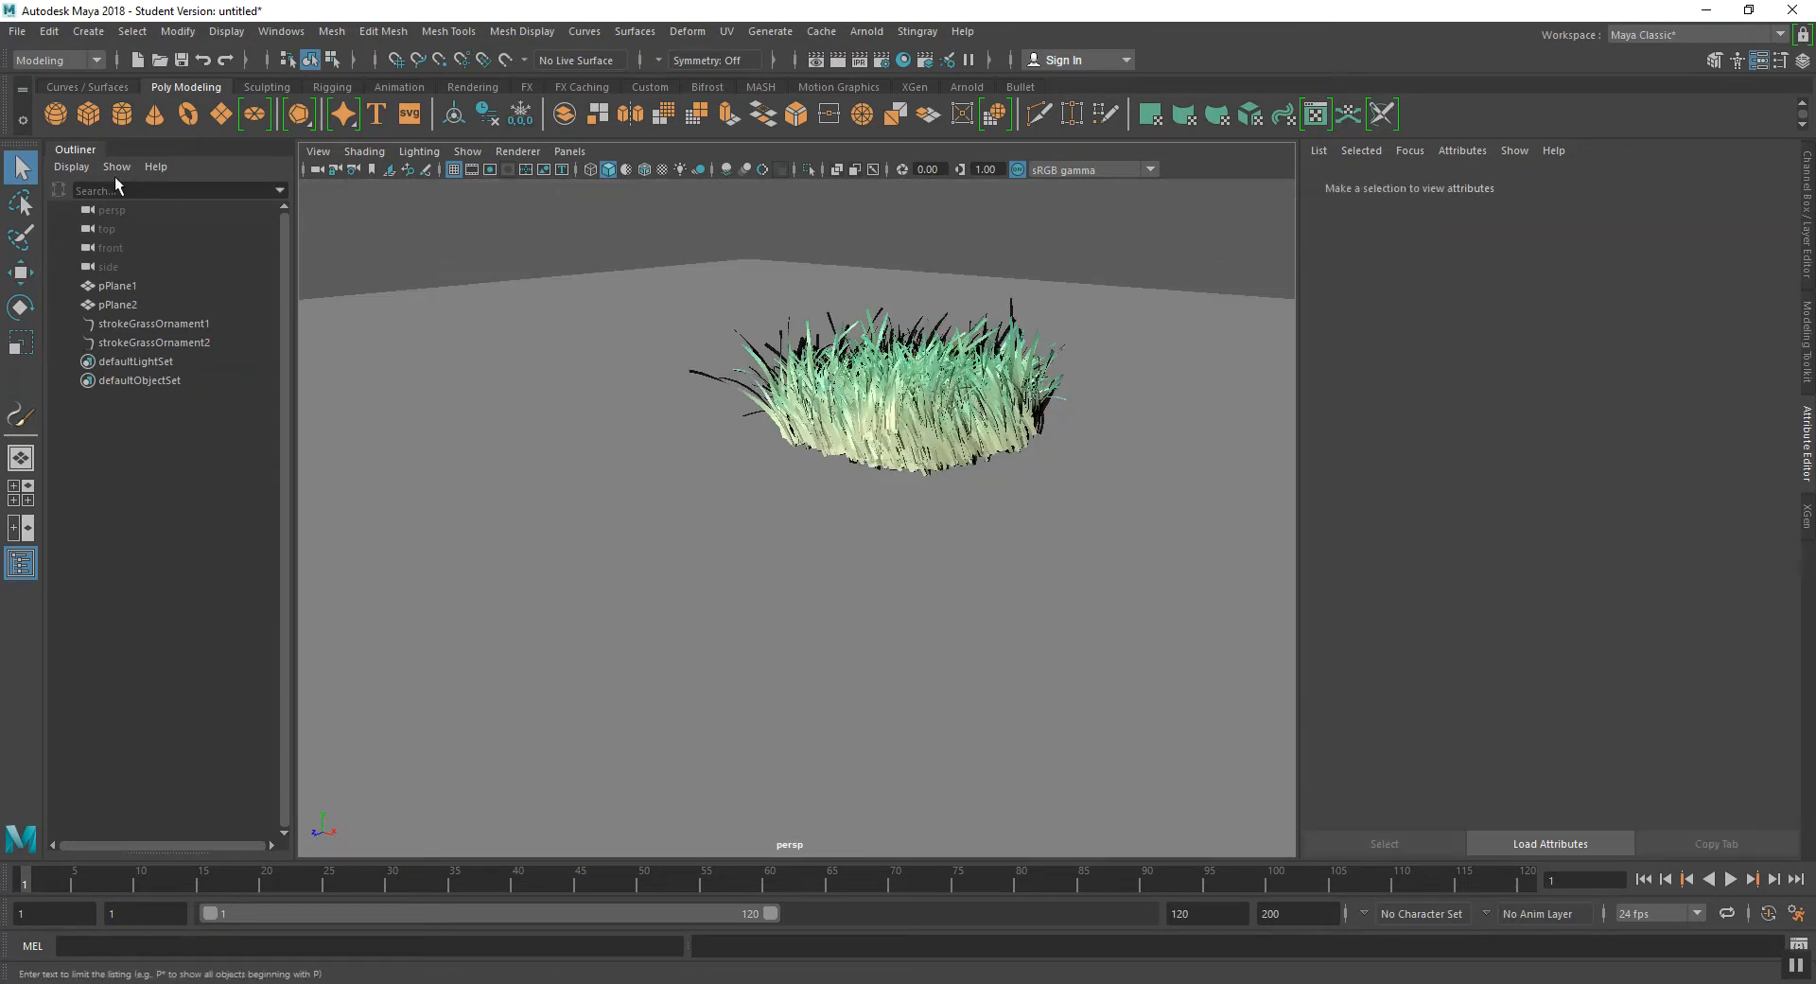
mouse_move(942, 425)
left_mouse_down("alt")
mouse_move(920, 479)
mouse_move(939, 435)
left_mouse_up("alt")
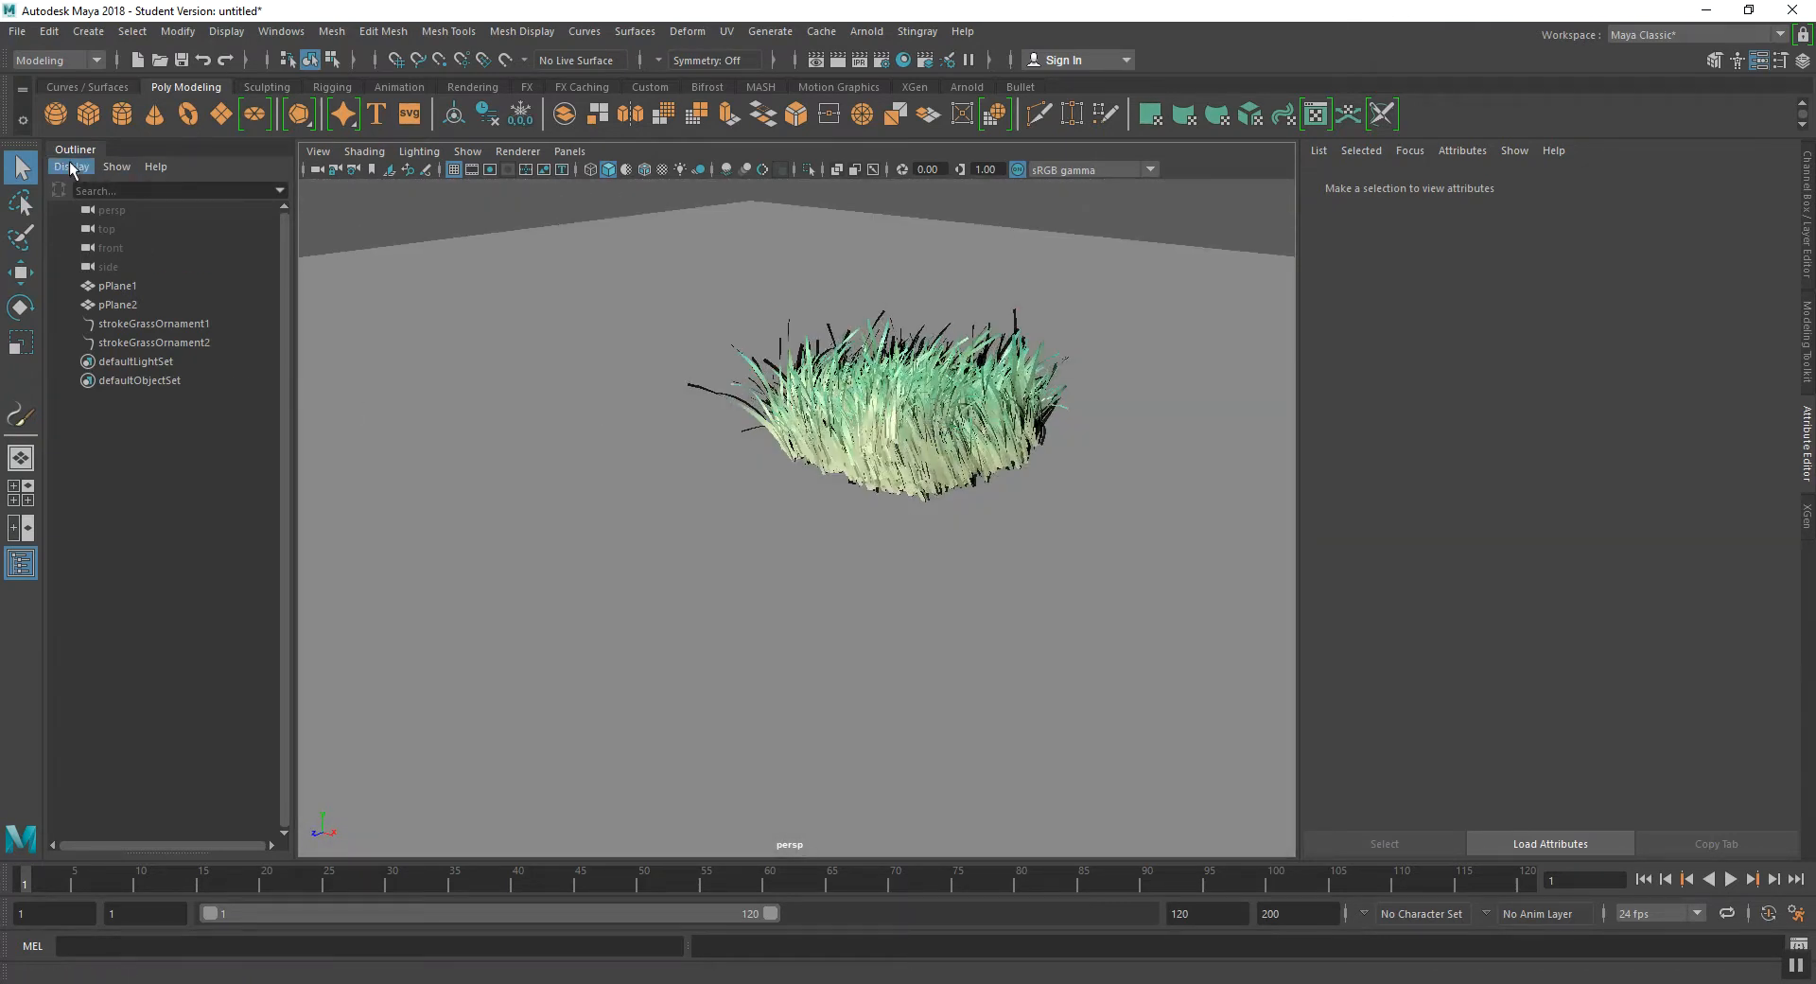
- Convert both grass strokes to polygons with vertex color mode None, quad output, hidden strokes and a poly limit of 100000
left_click(150, 324)
left_click(144, 342)
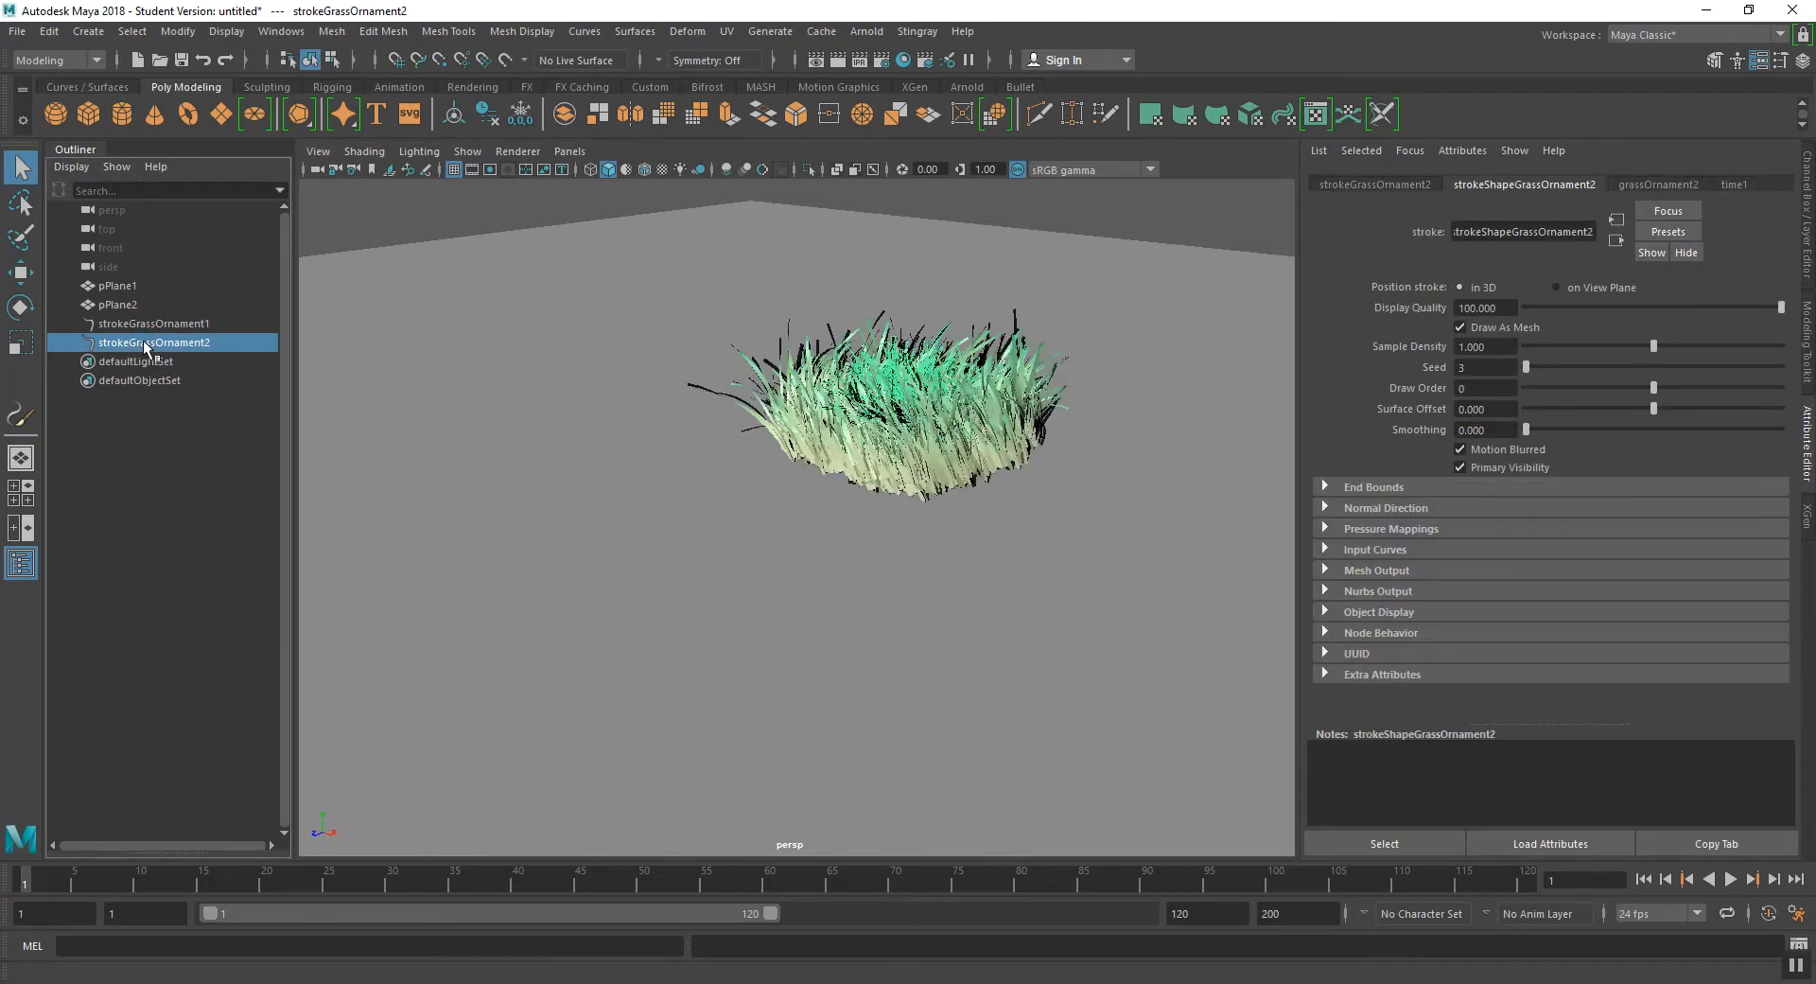
left_click(150, 322)
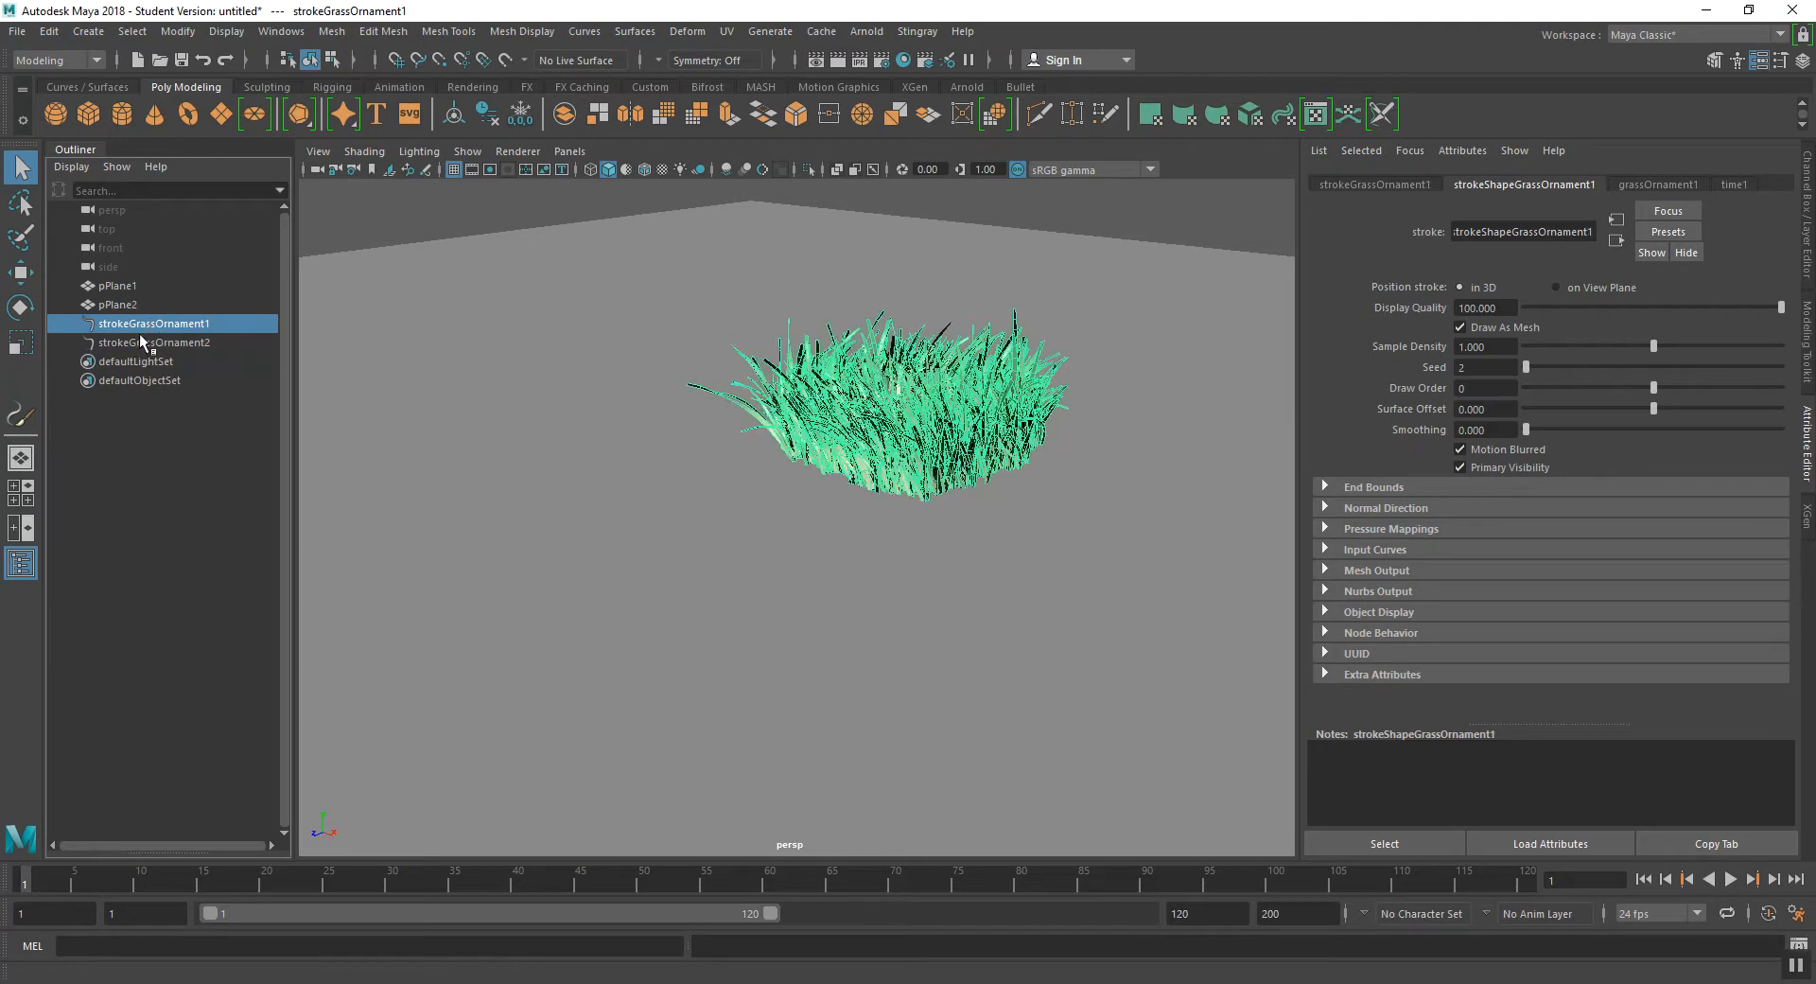
scroll(906, 441, "up", 4)
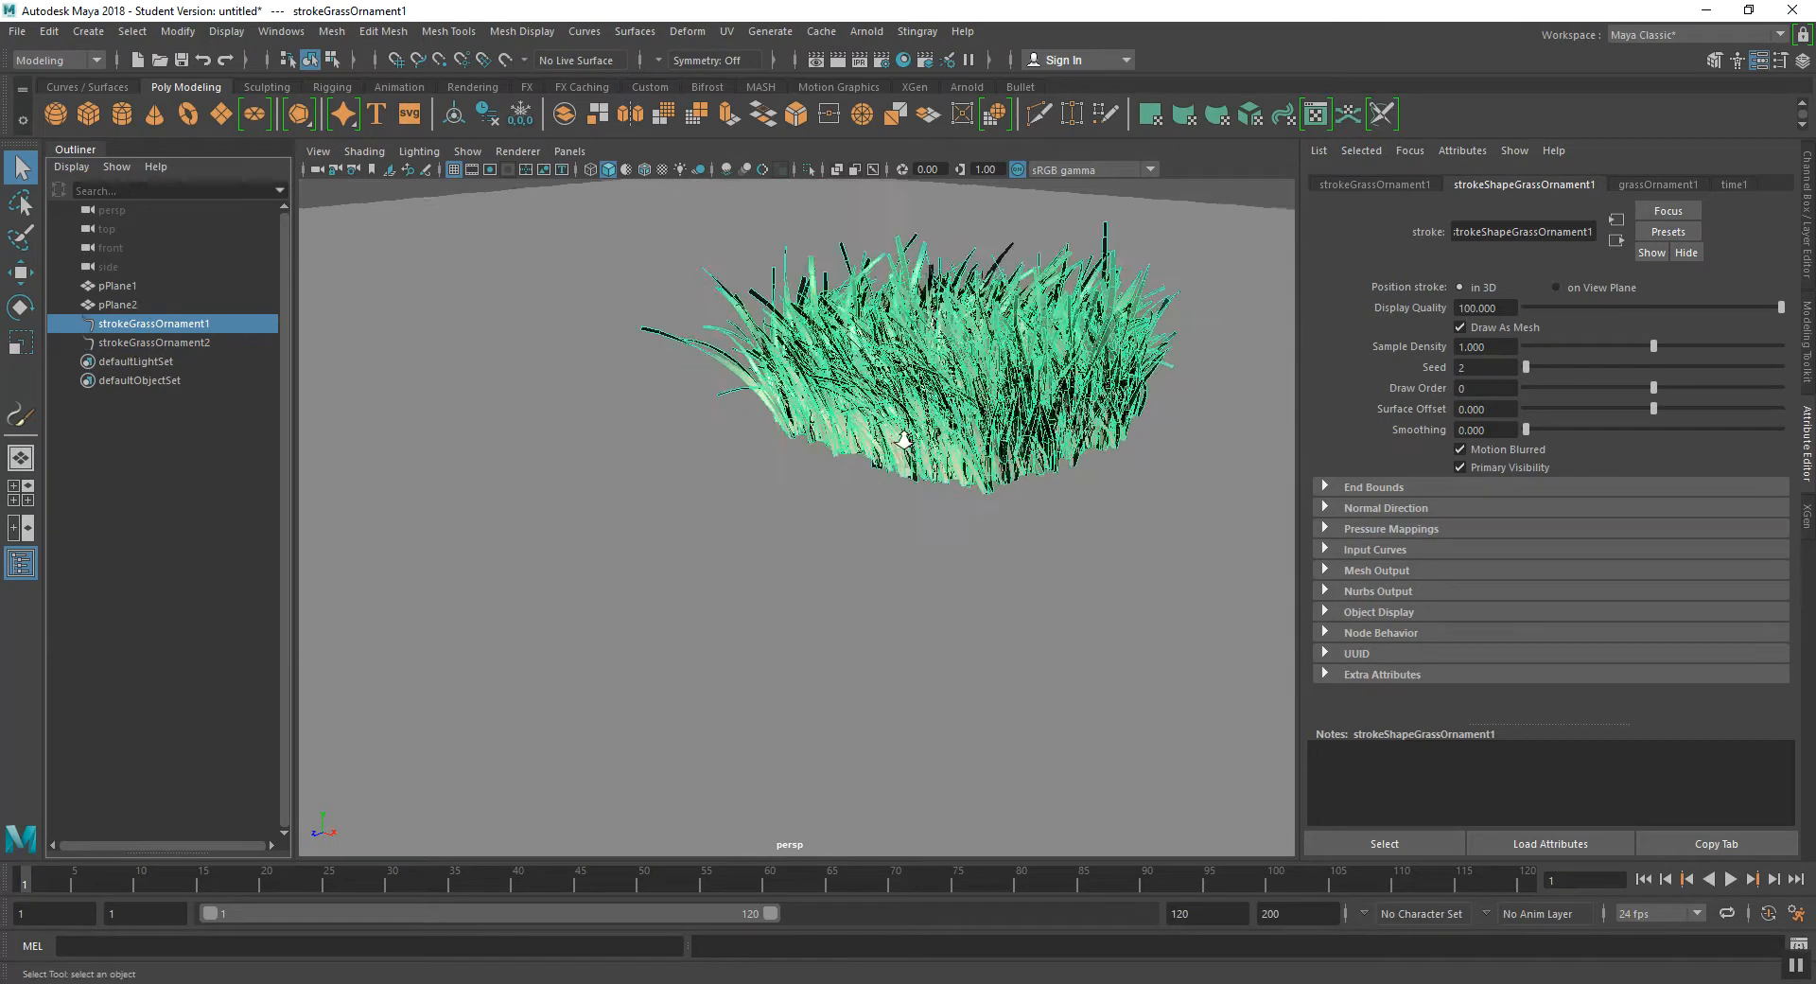
mouse_move(906, 440)
left_mouse_down("alt")
mouse_move(883, 463)
mouse_move(1012, 483)
left_mouse_up("alt")
scroll(952, 454, "down", 4)
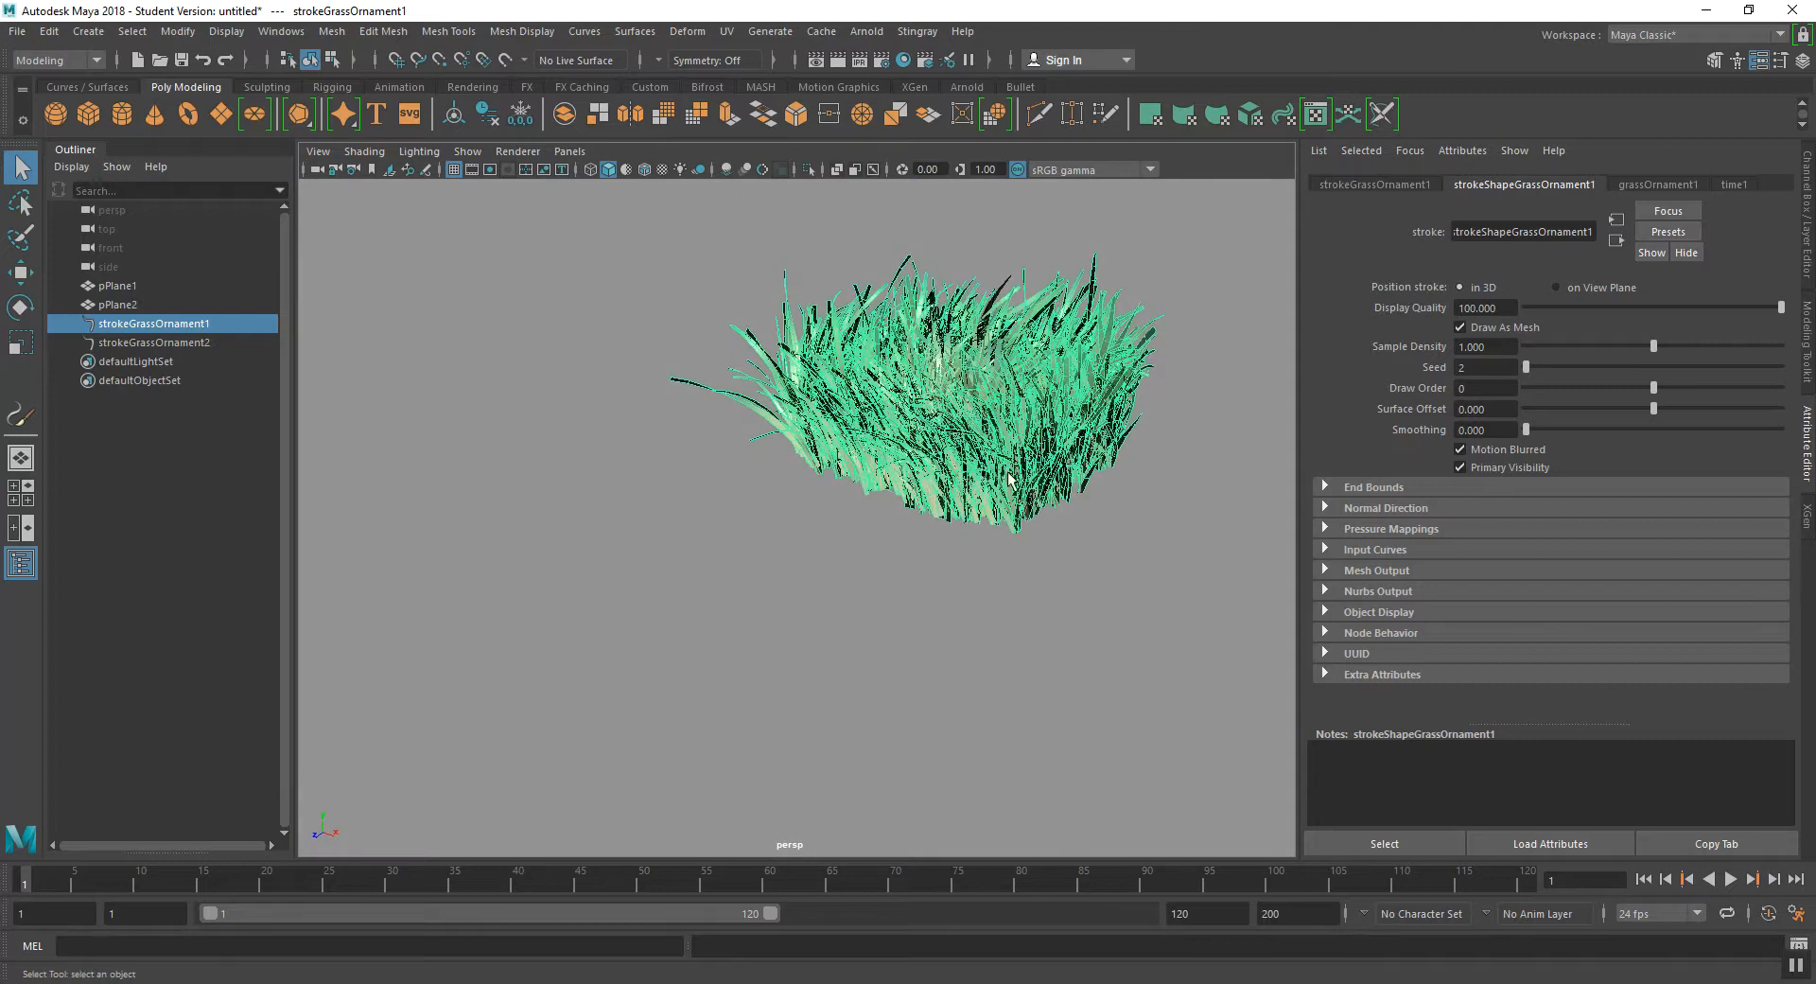
left_click(189, 342, "shift")
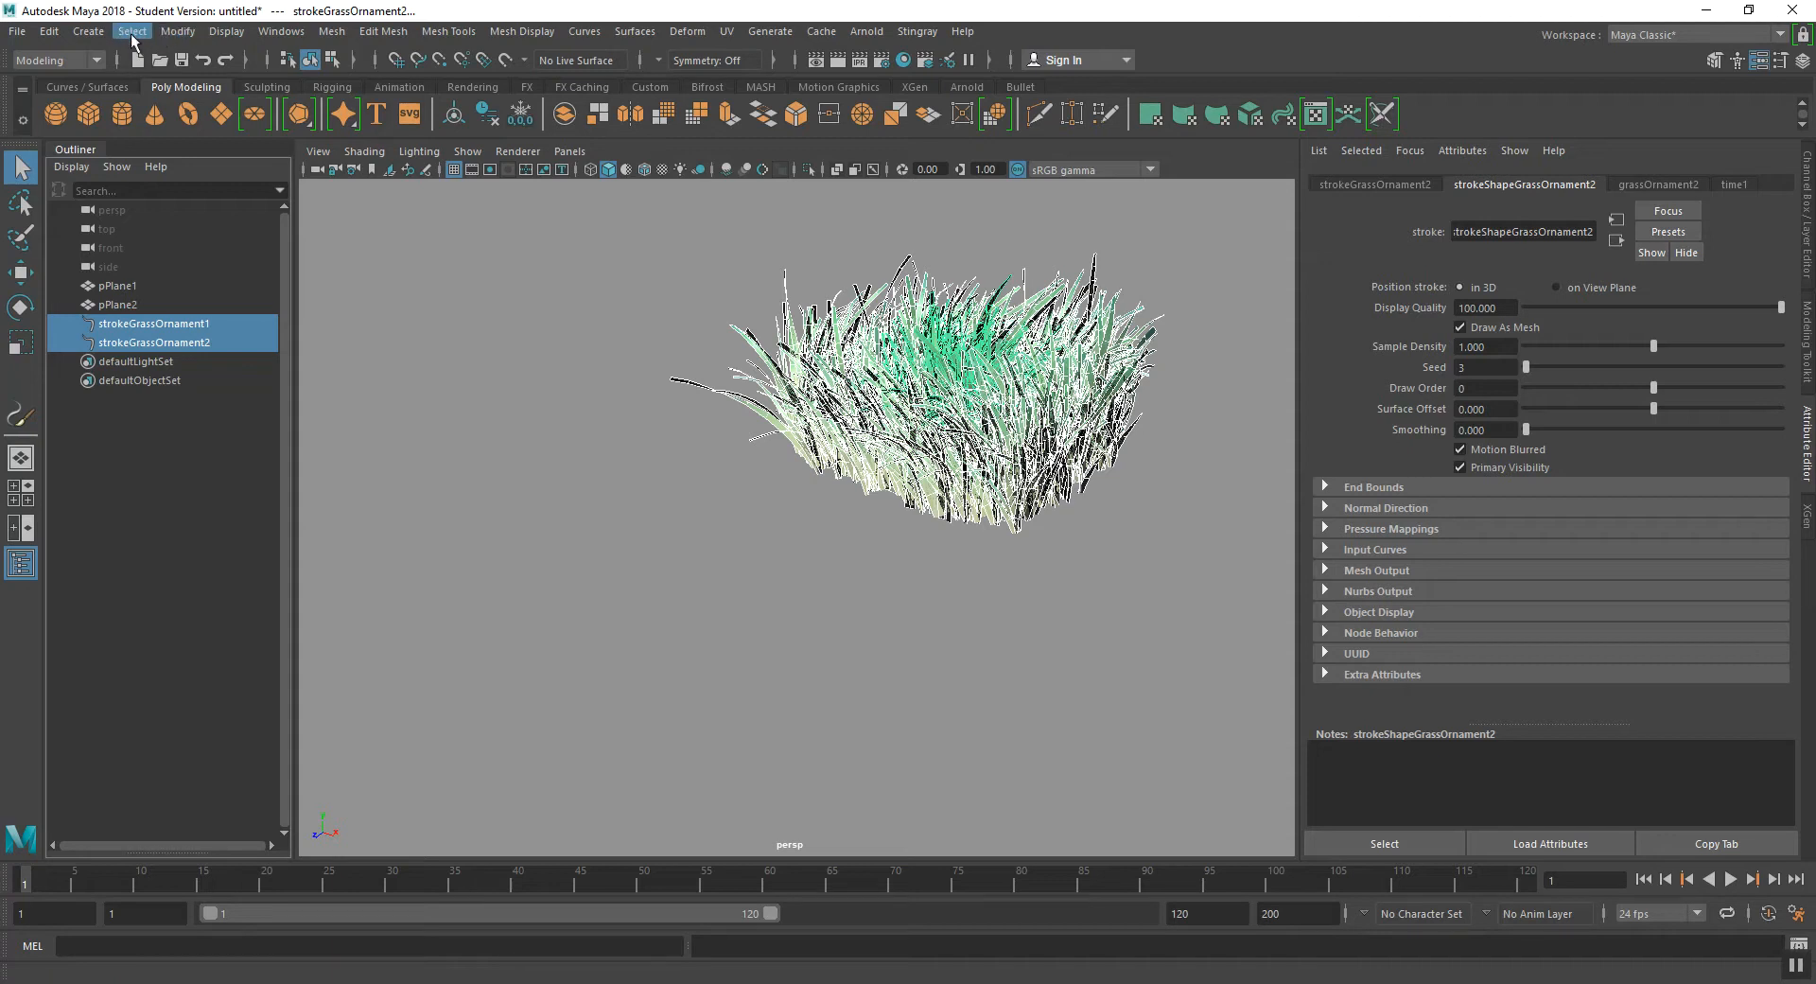
left_click(172, 34)
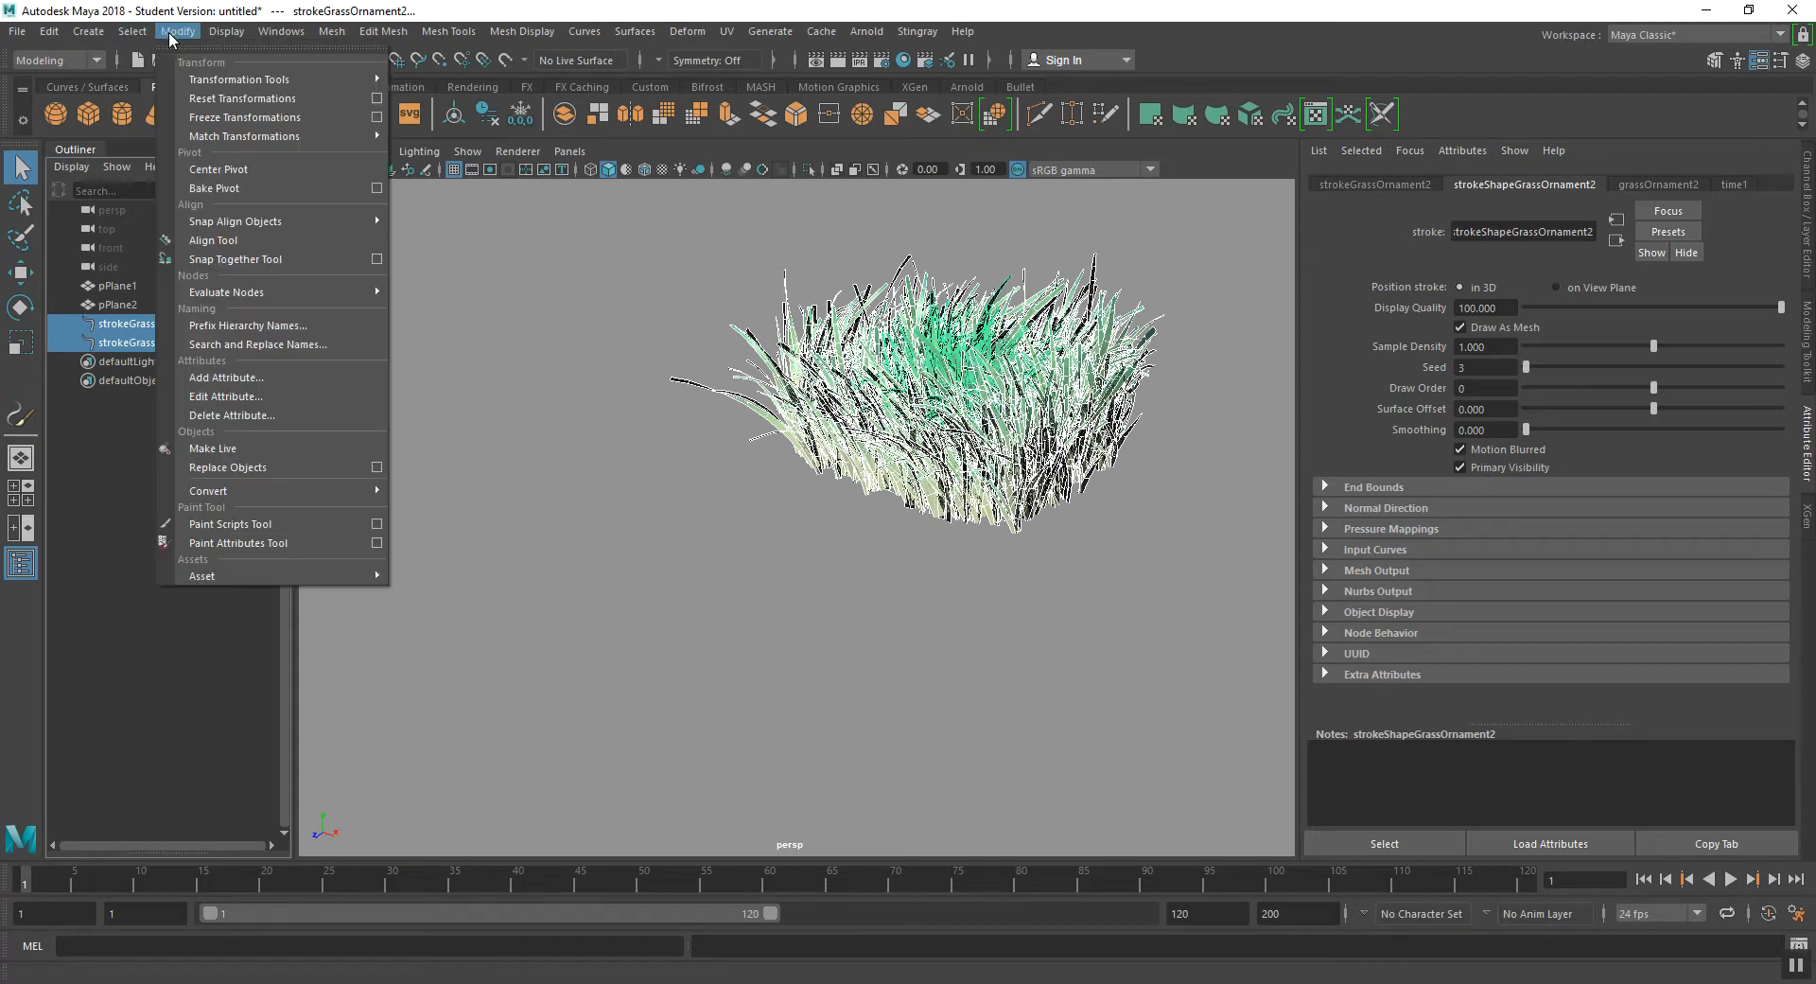
mouse_move(301, 491)
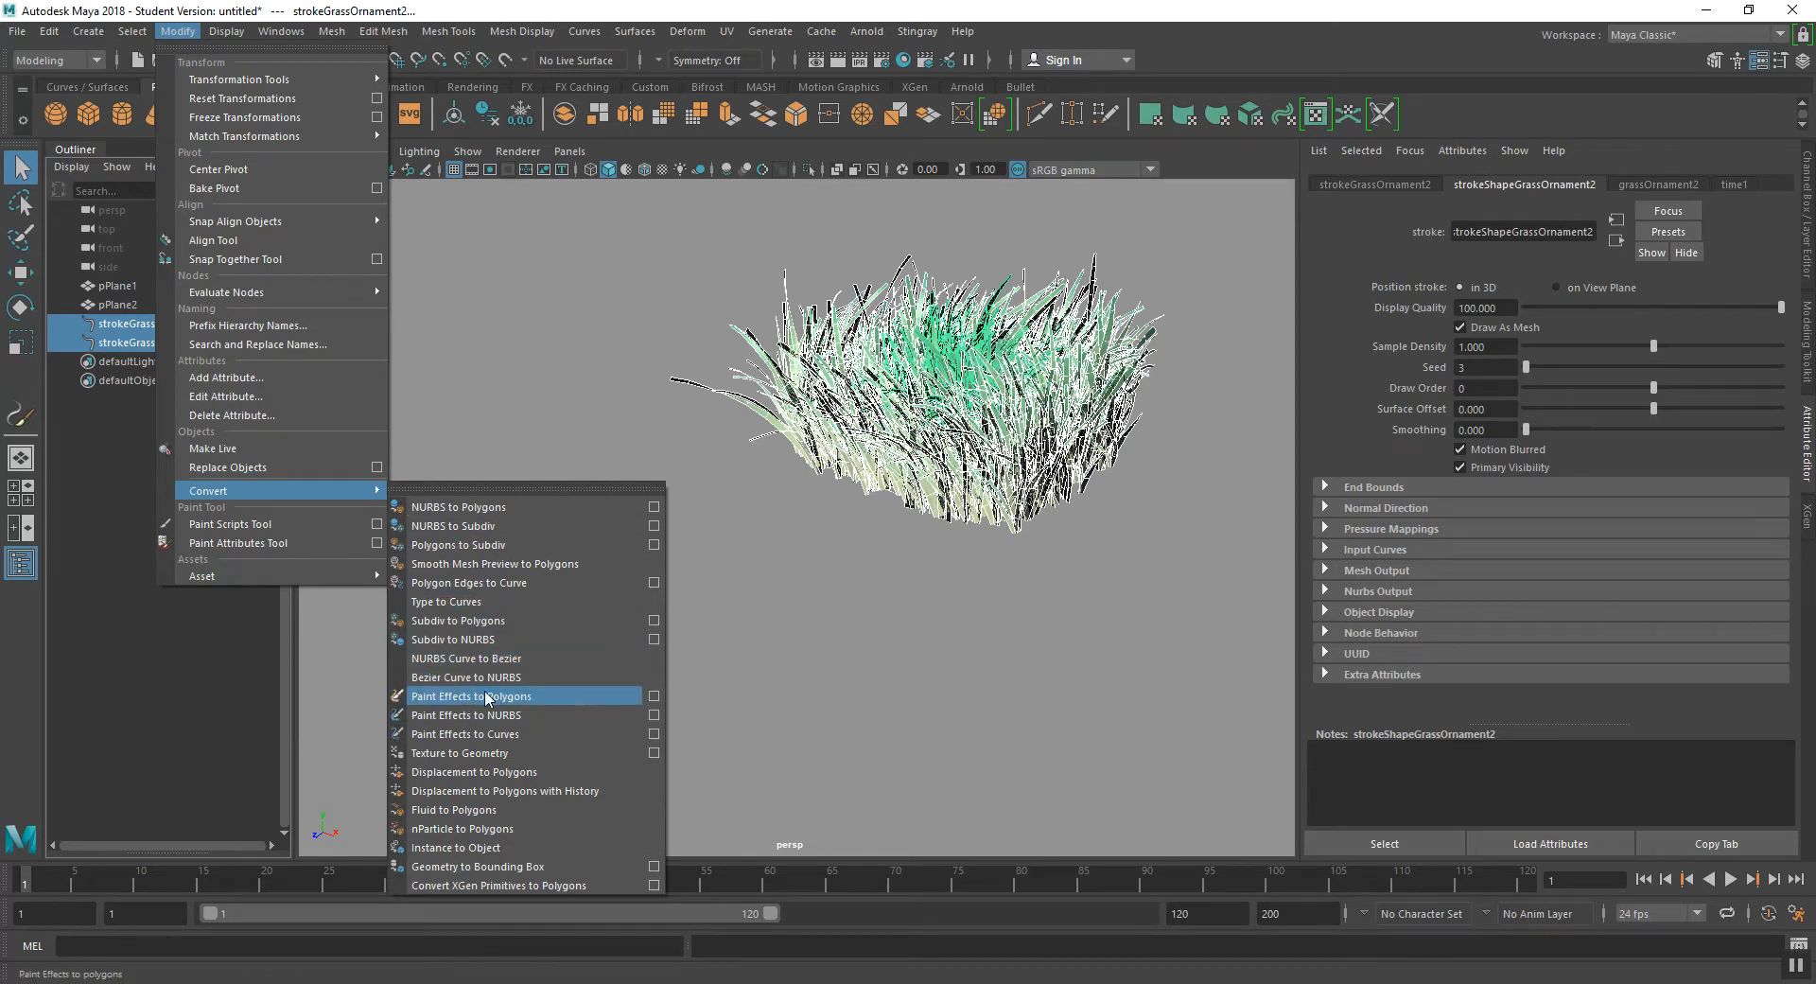
left_click(653, 697)
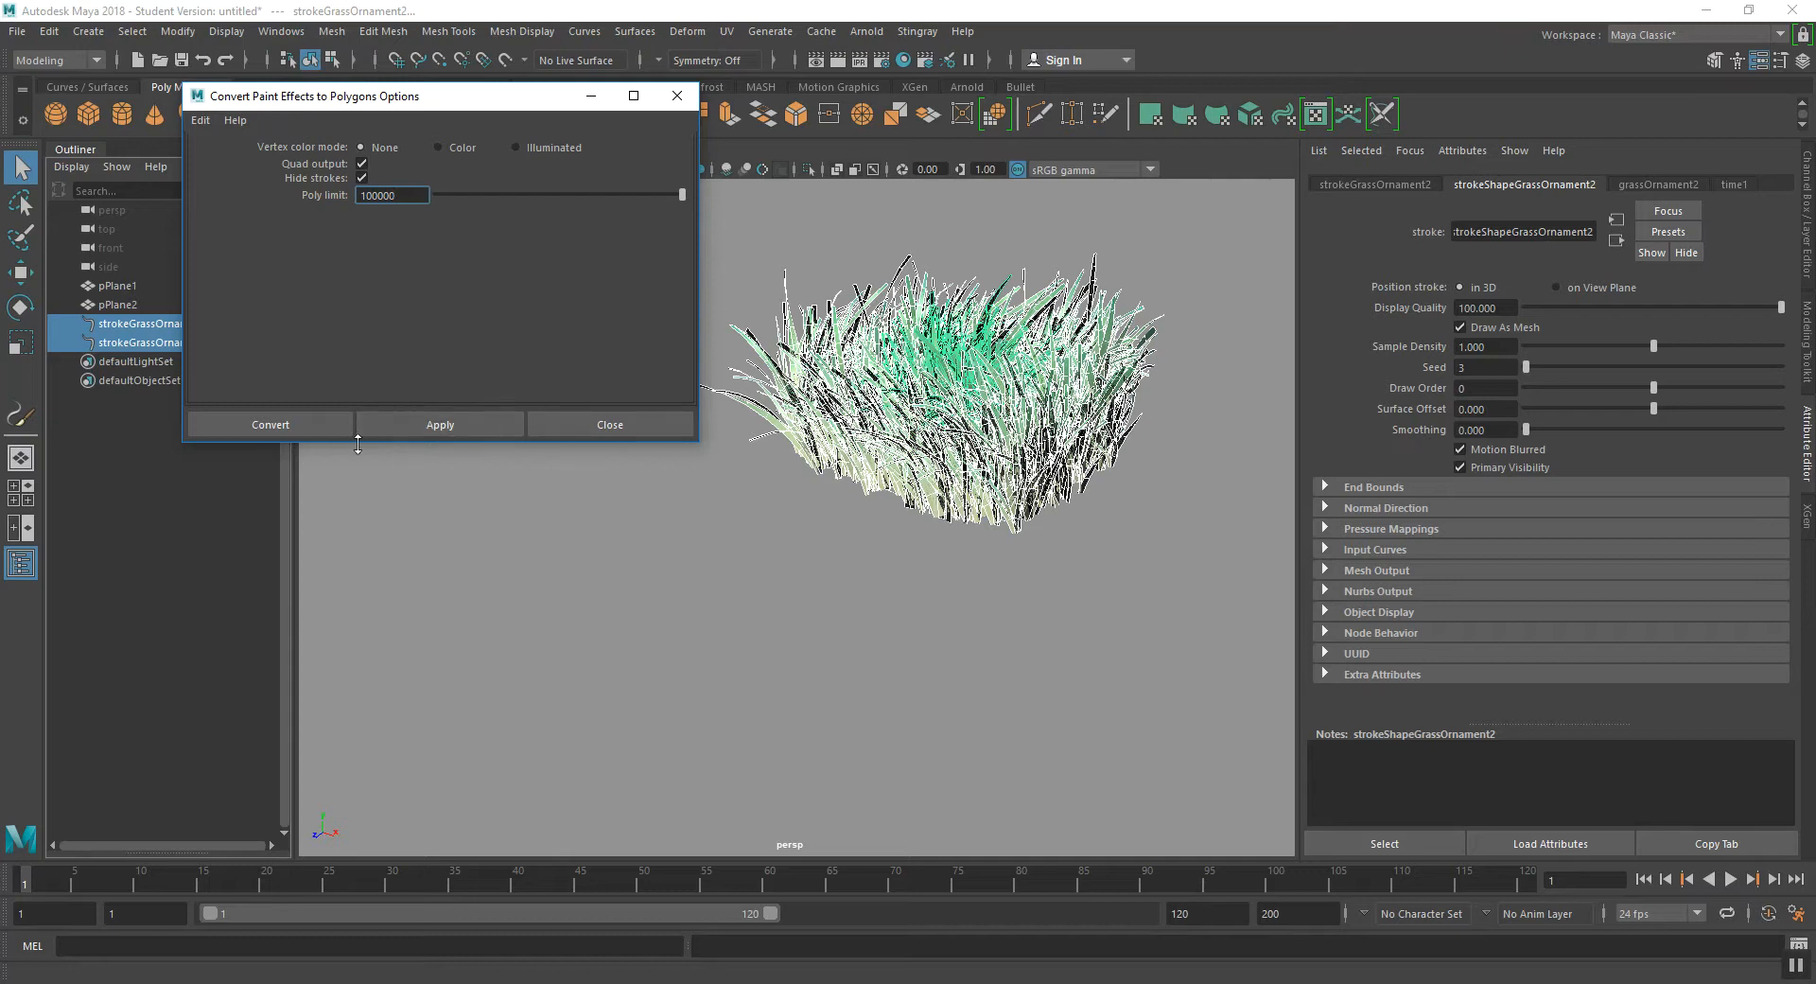
left_click(283, 425)
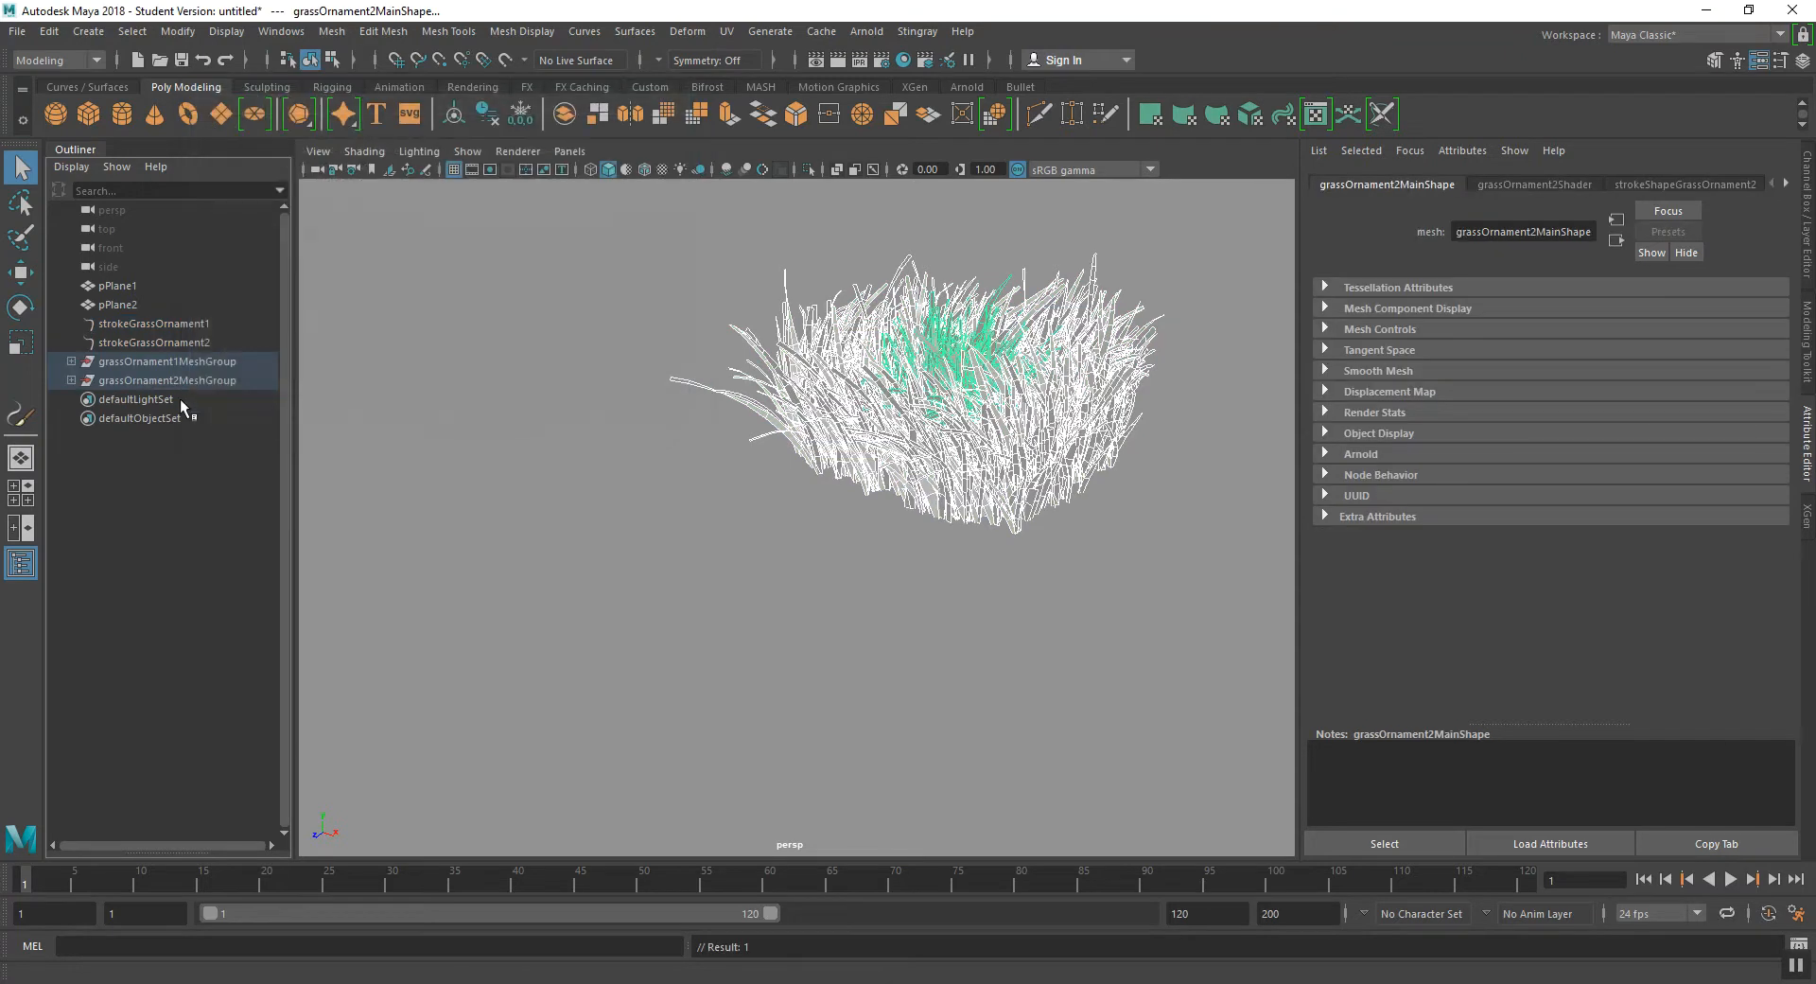
- Check the contents of the two grass mesh groups and combine both groups into a single mesh
left_click(71, 361)
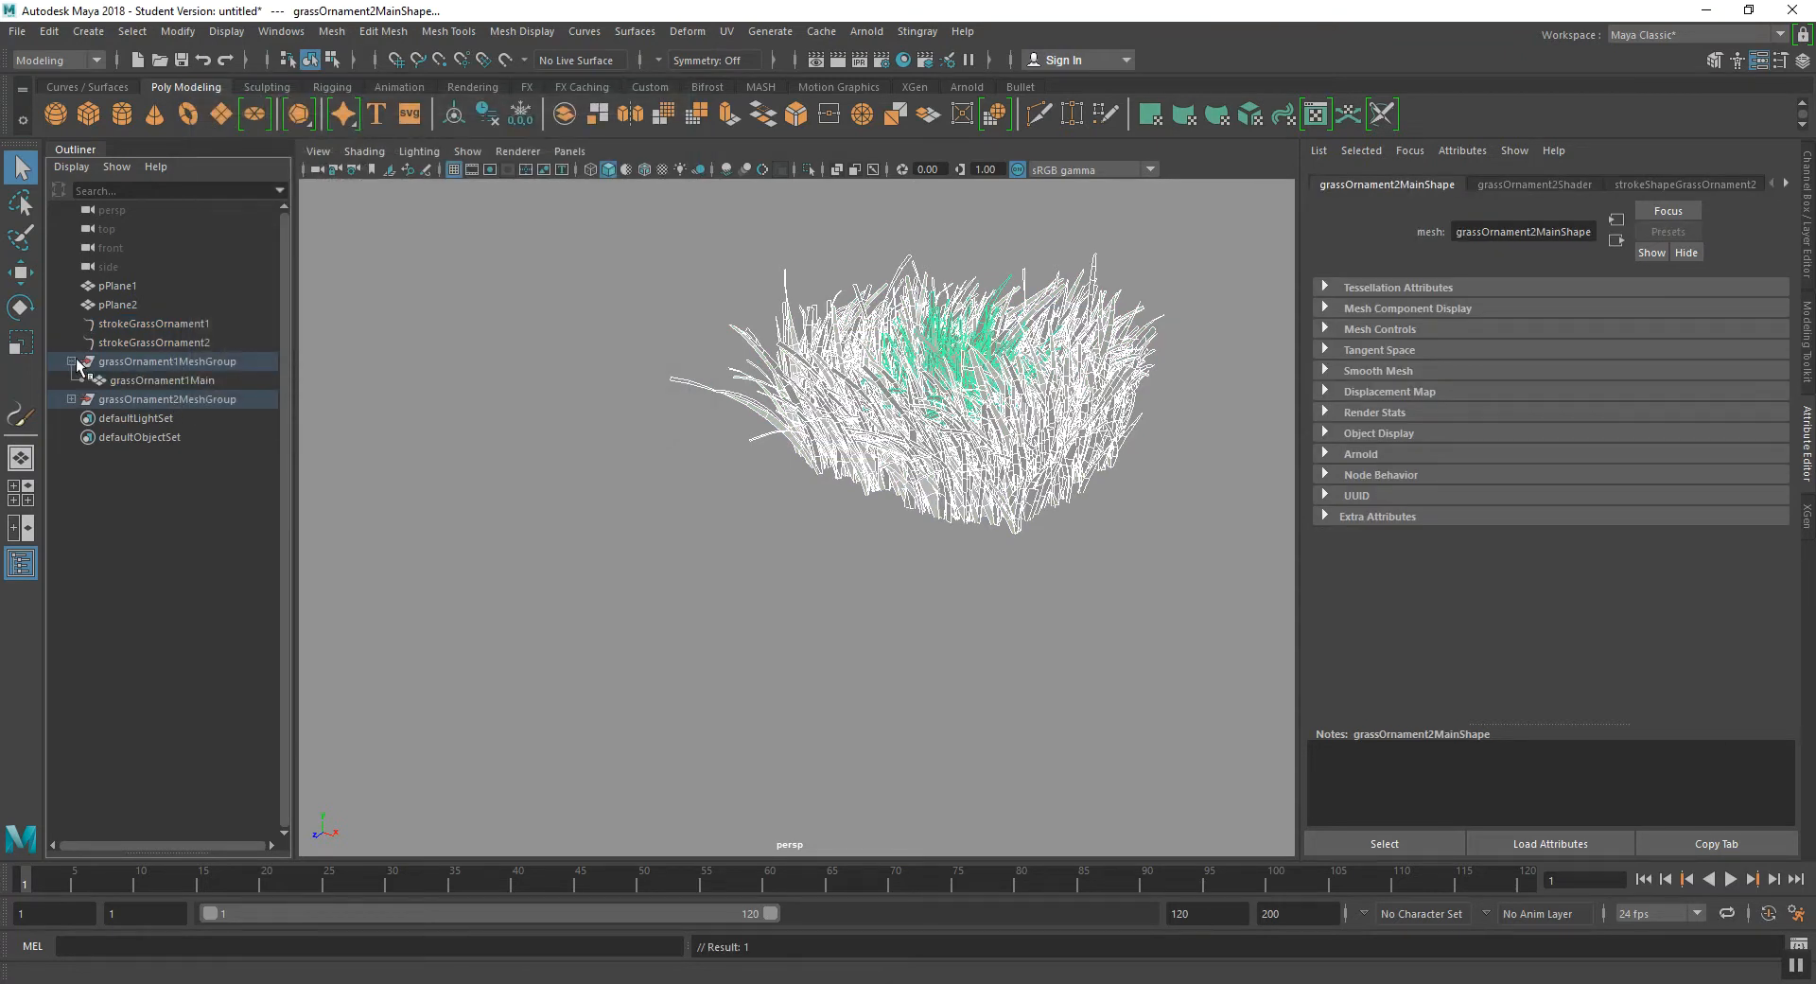
left_click(72, 361)
left_click(71, 379)
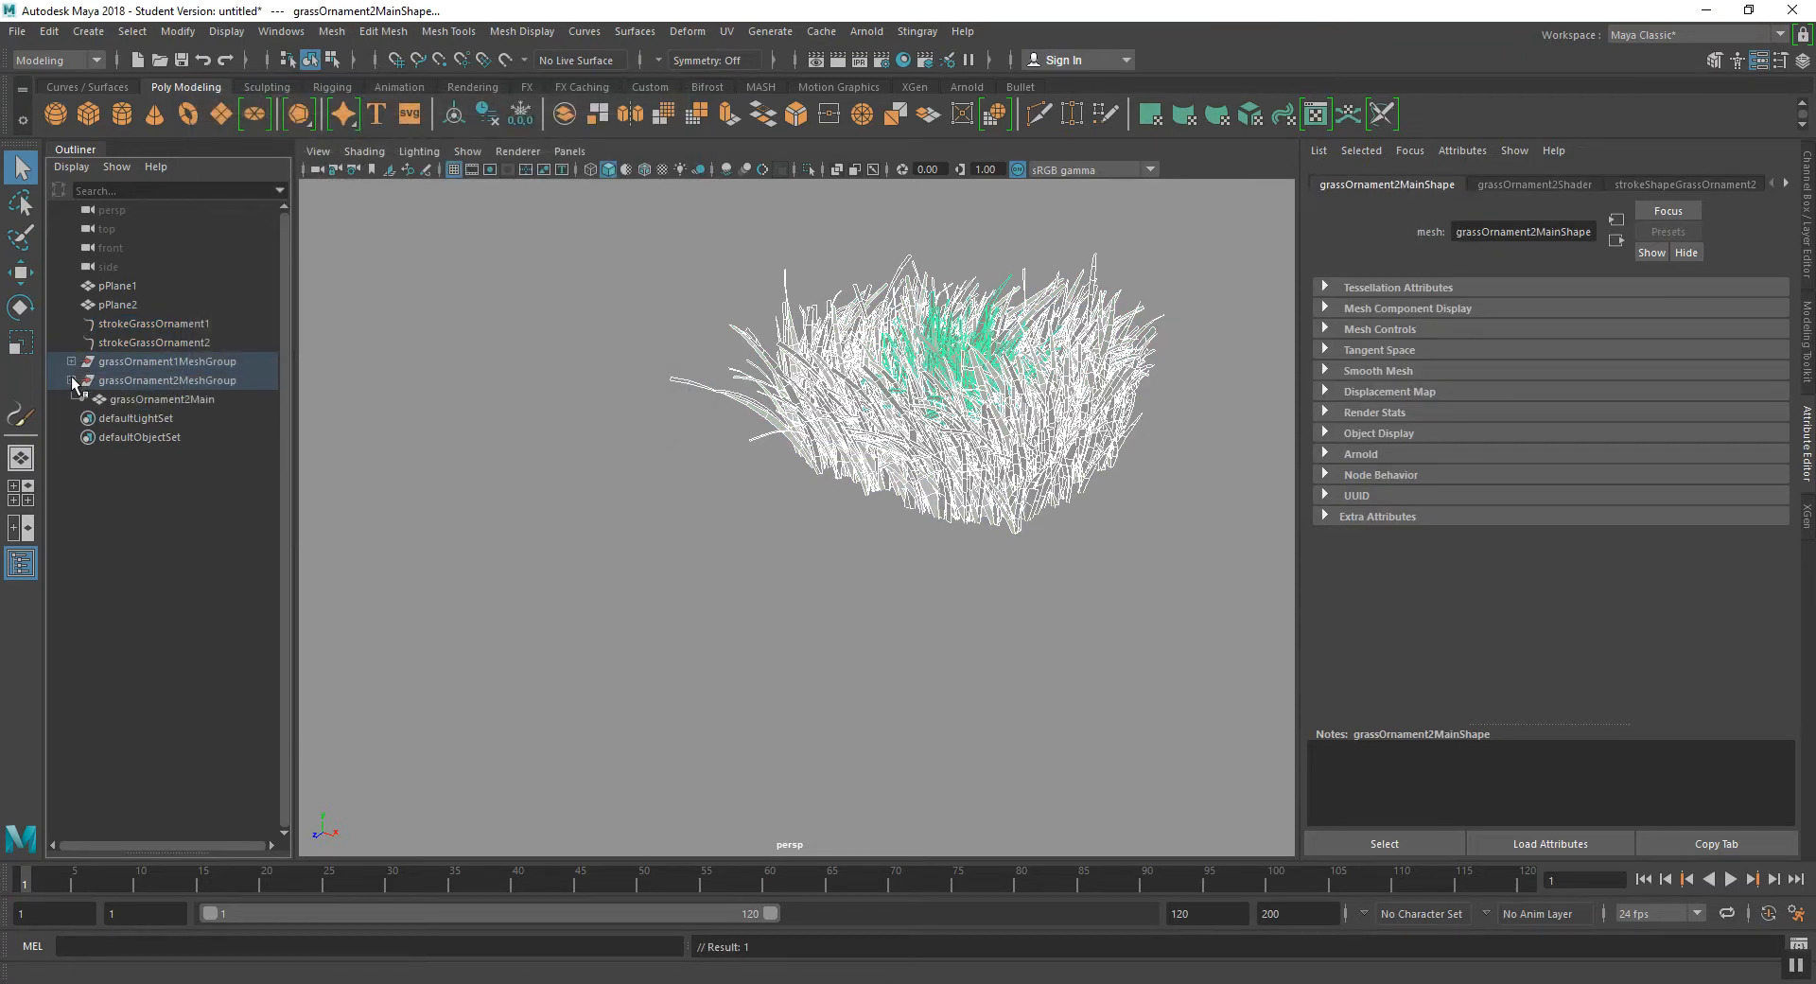
left_click(70, 379)
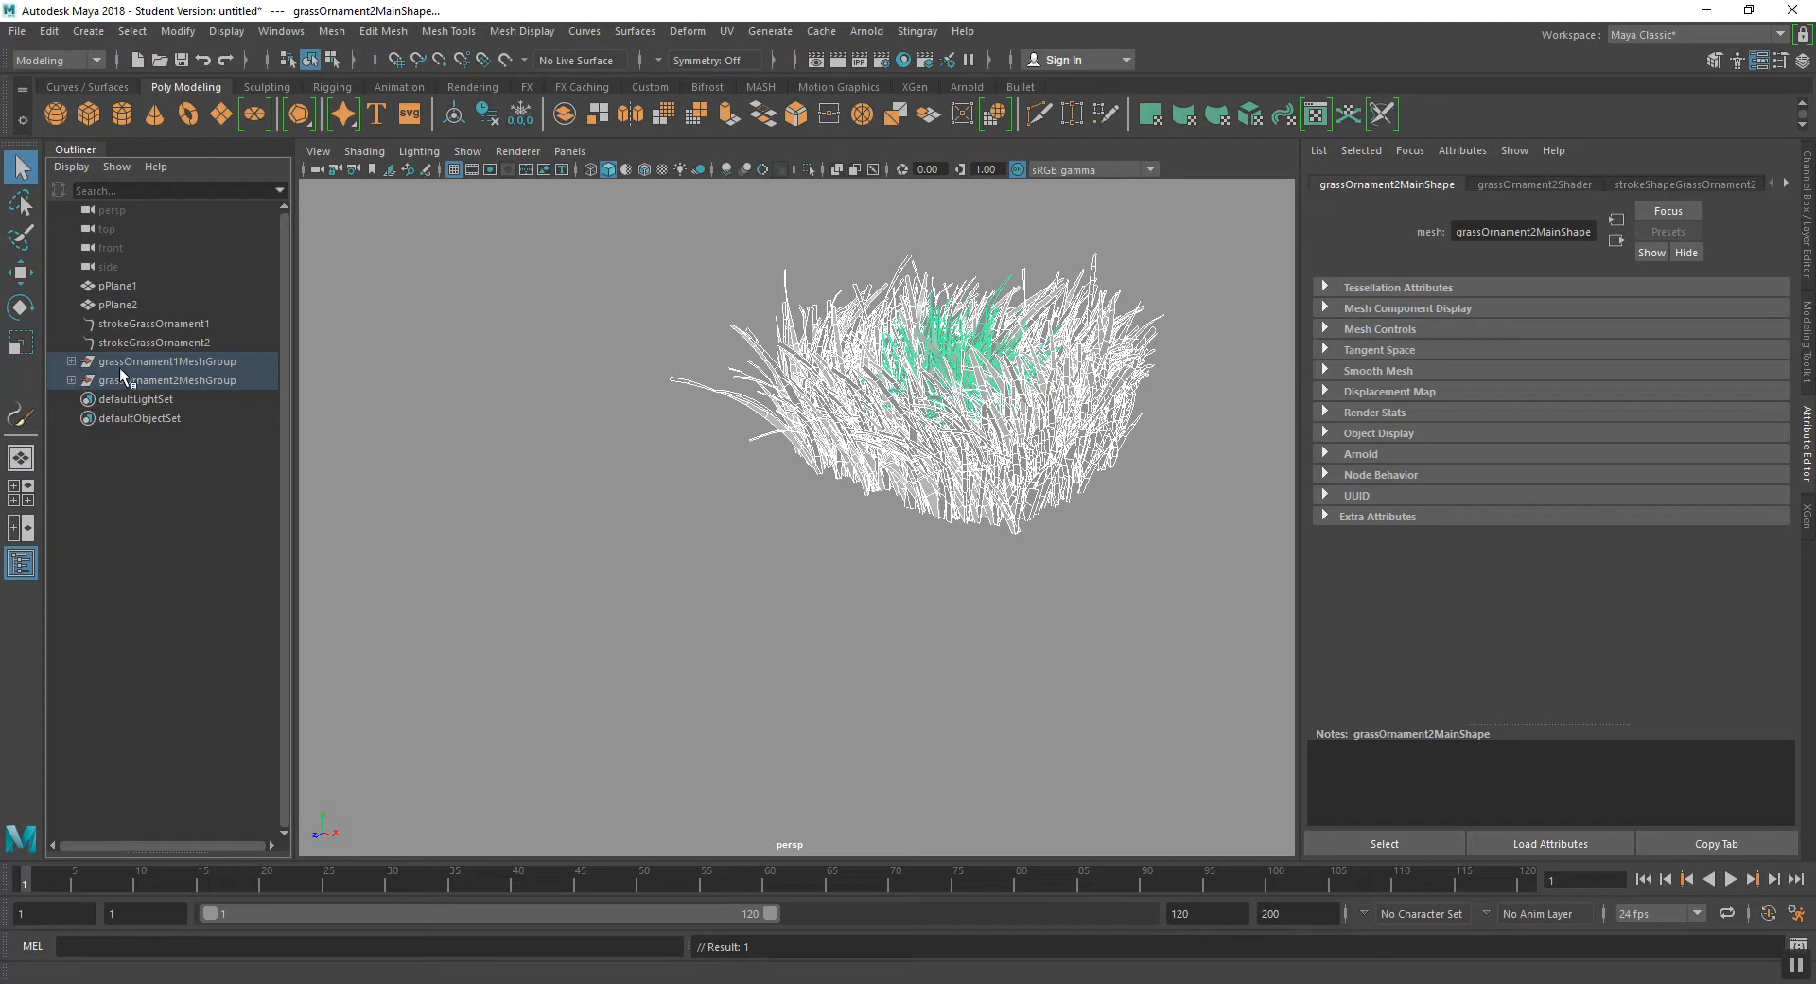
left_click(174, 361)
left_click(174, 376, "shift")
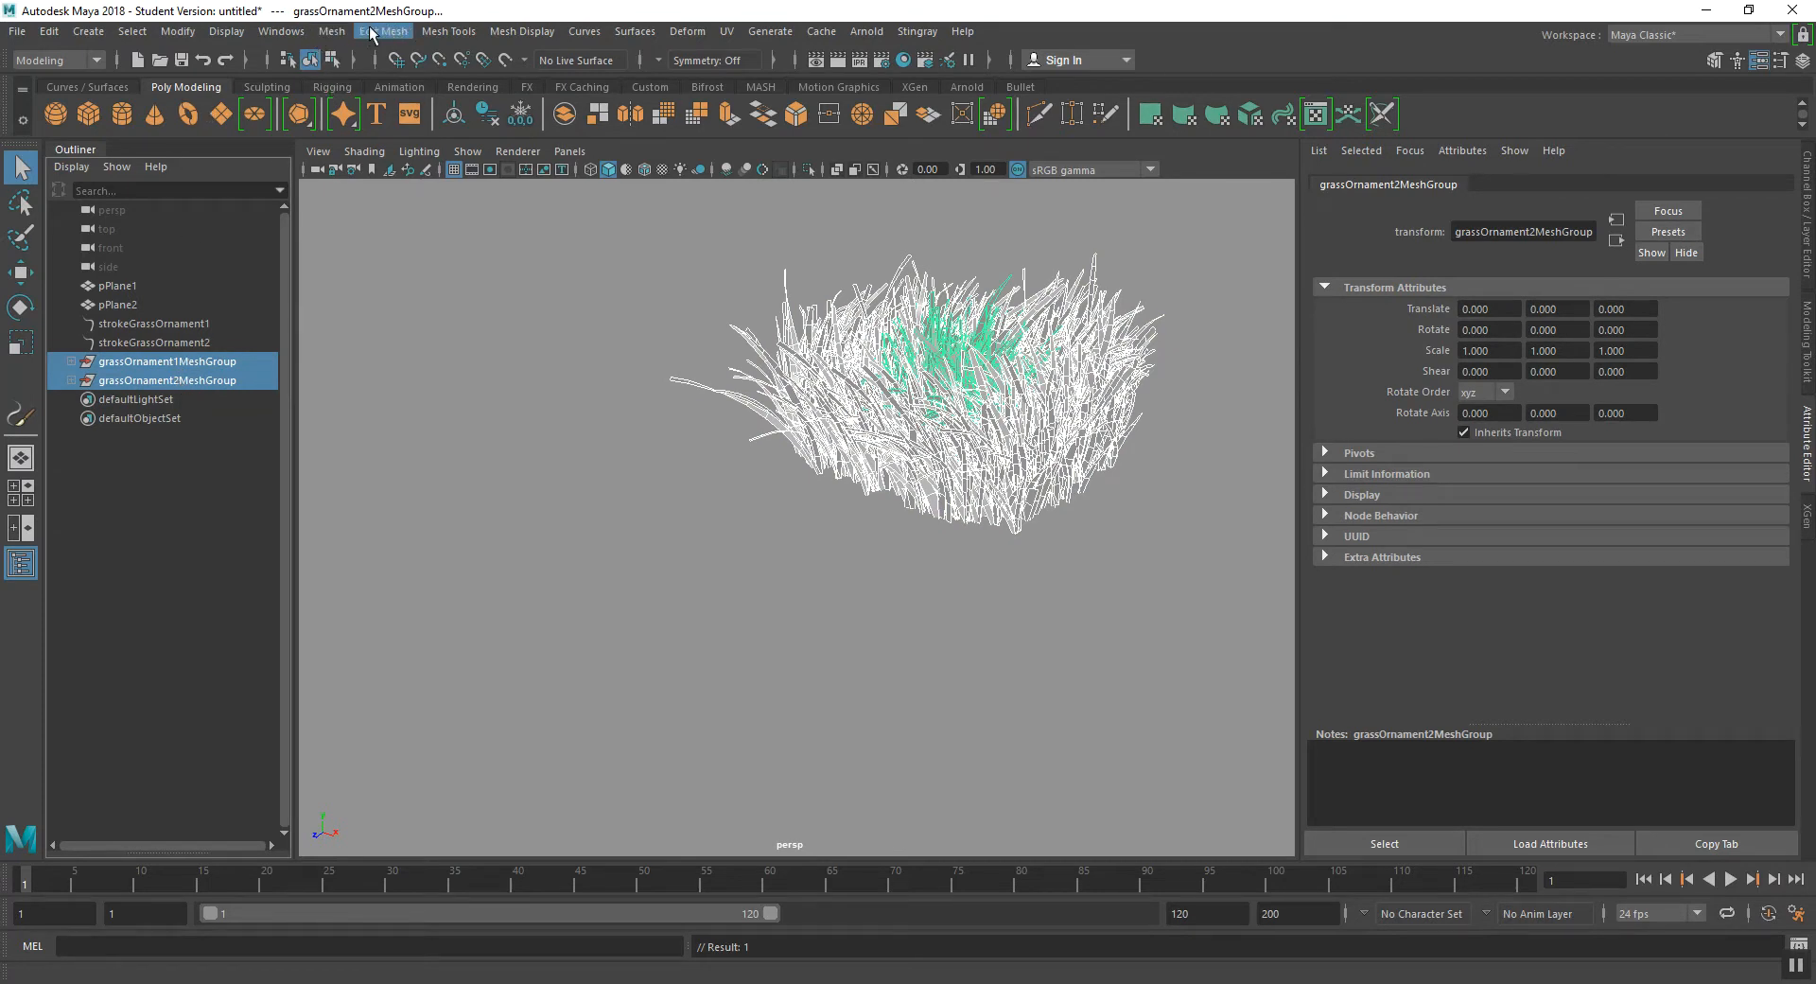
left_click(332, 31)
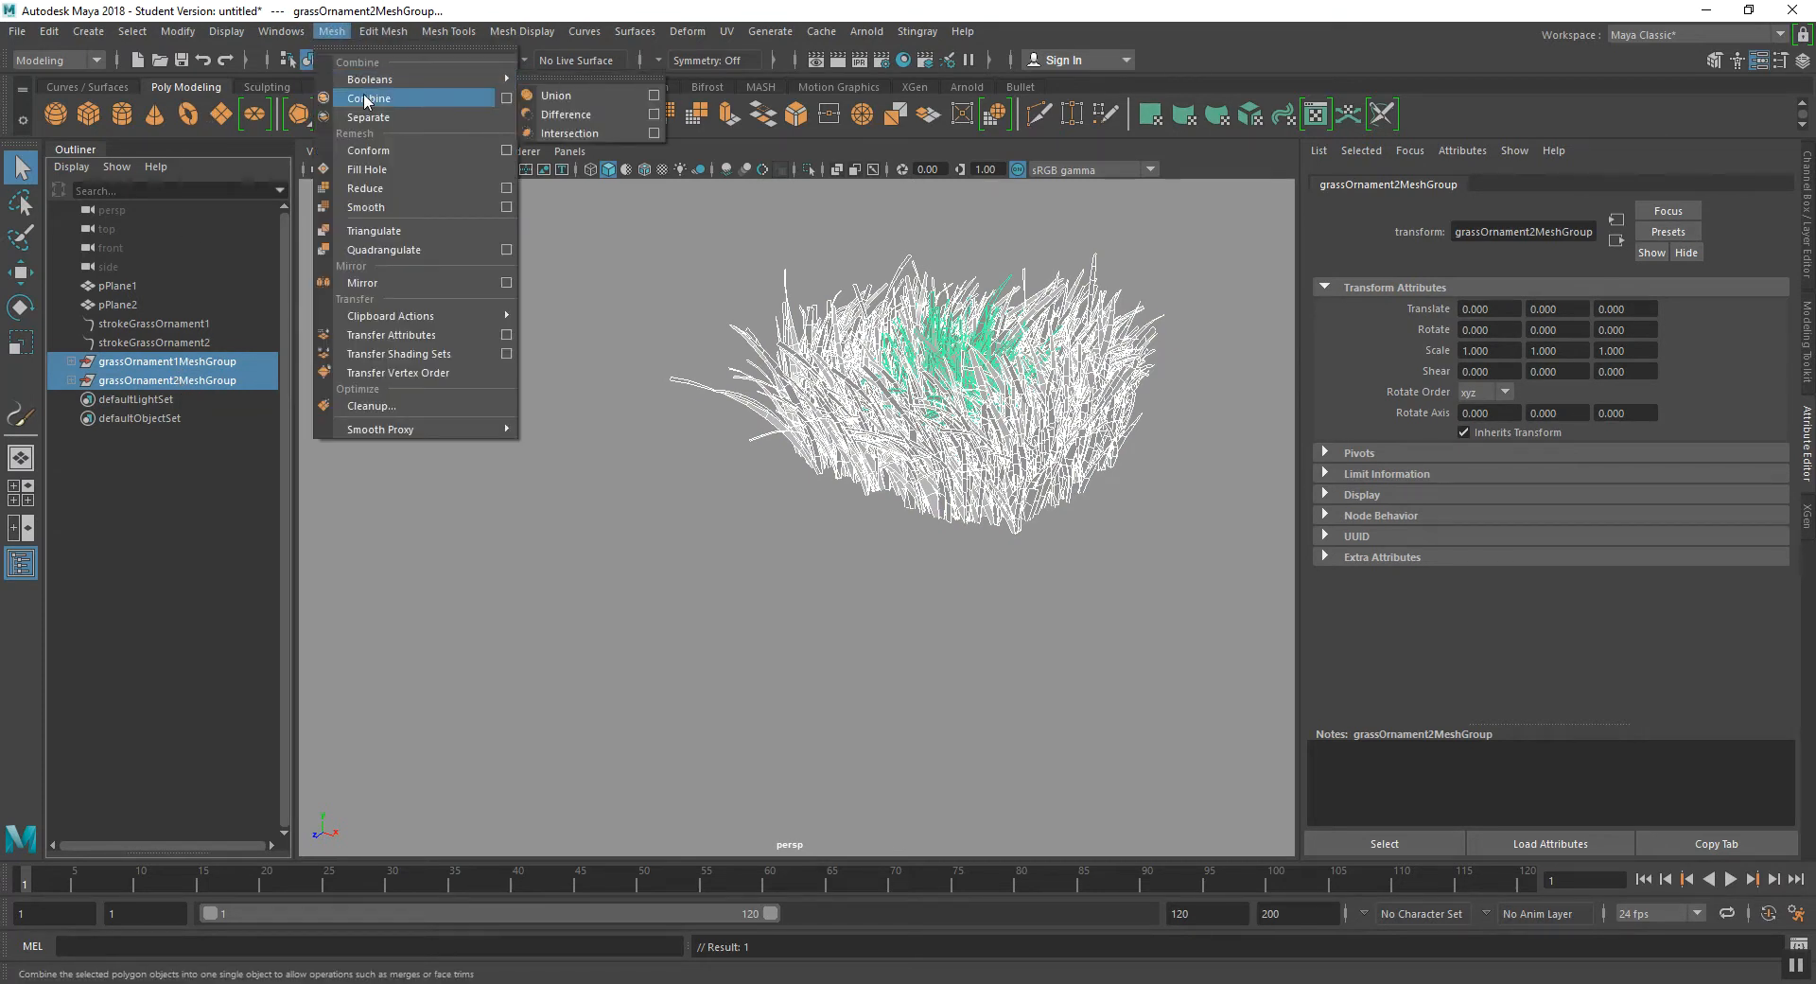
left_click(424, 97)
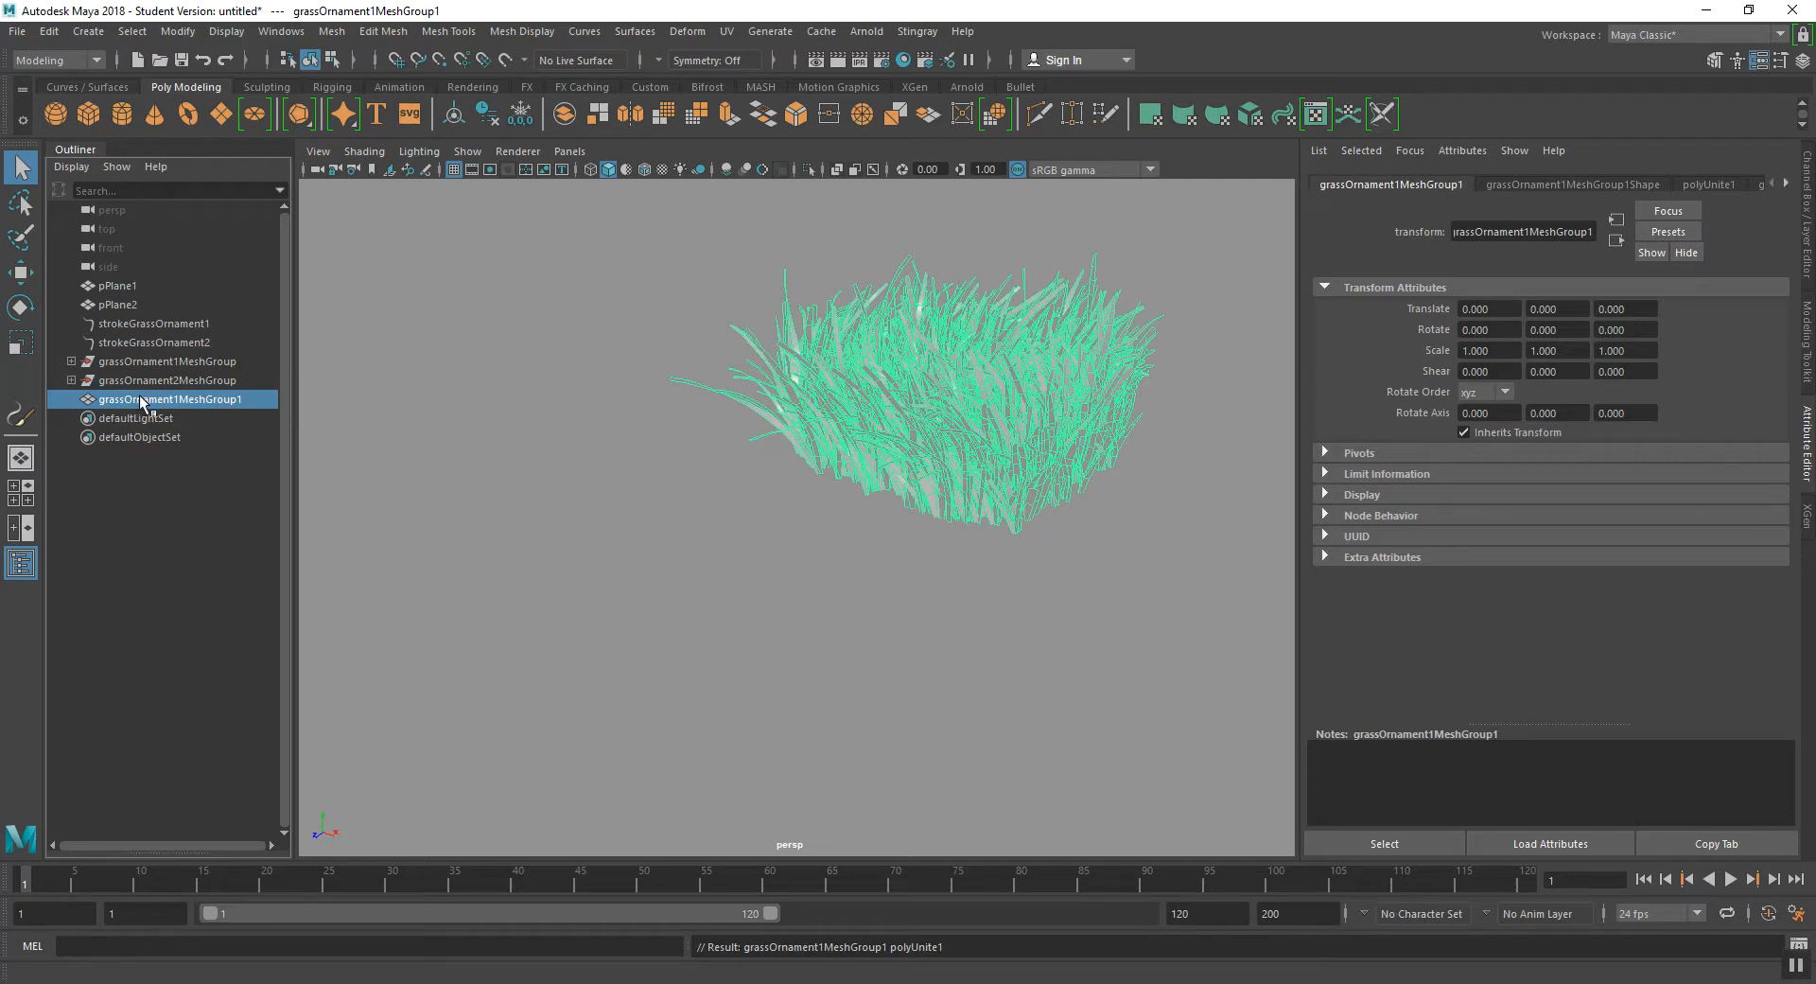
- Delete the construction history of the combined grass mesh
left_click(86, 32)
left_click(49, 31)
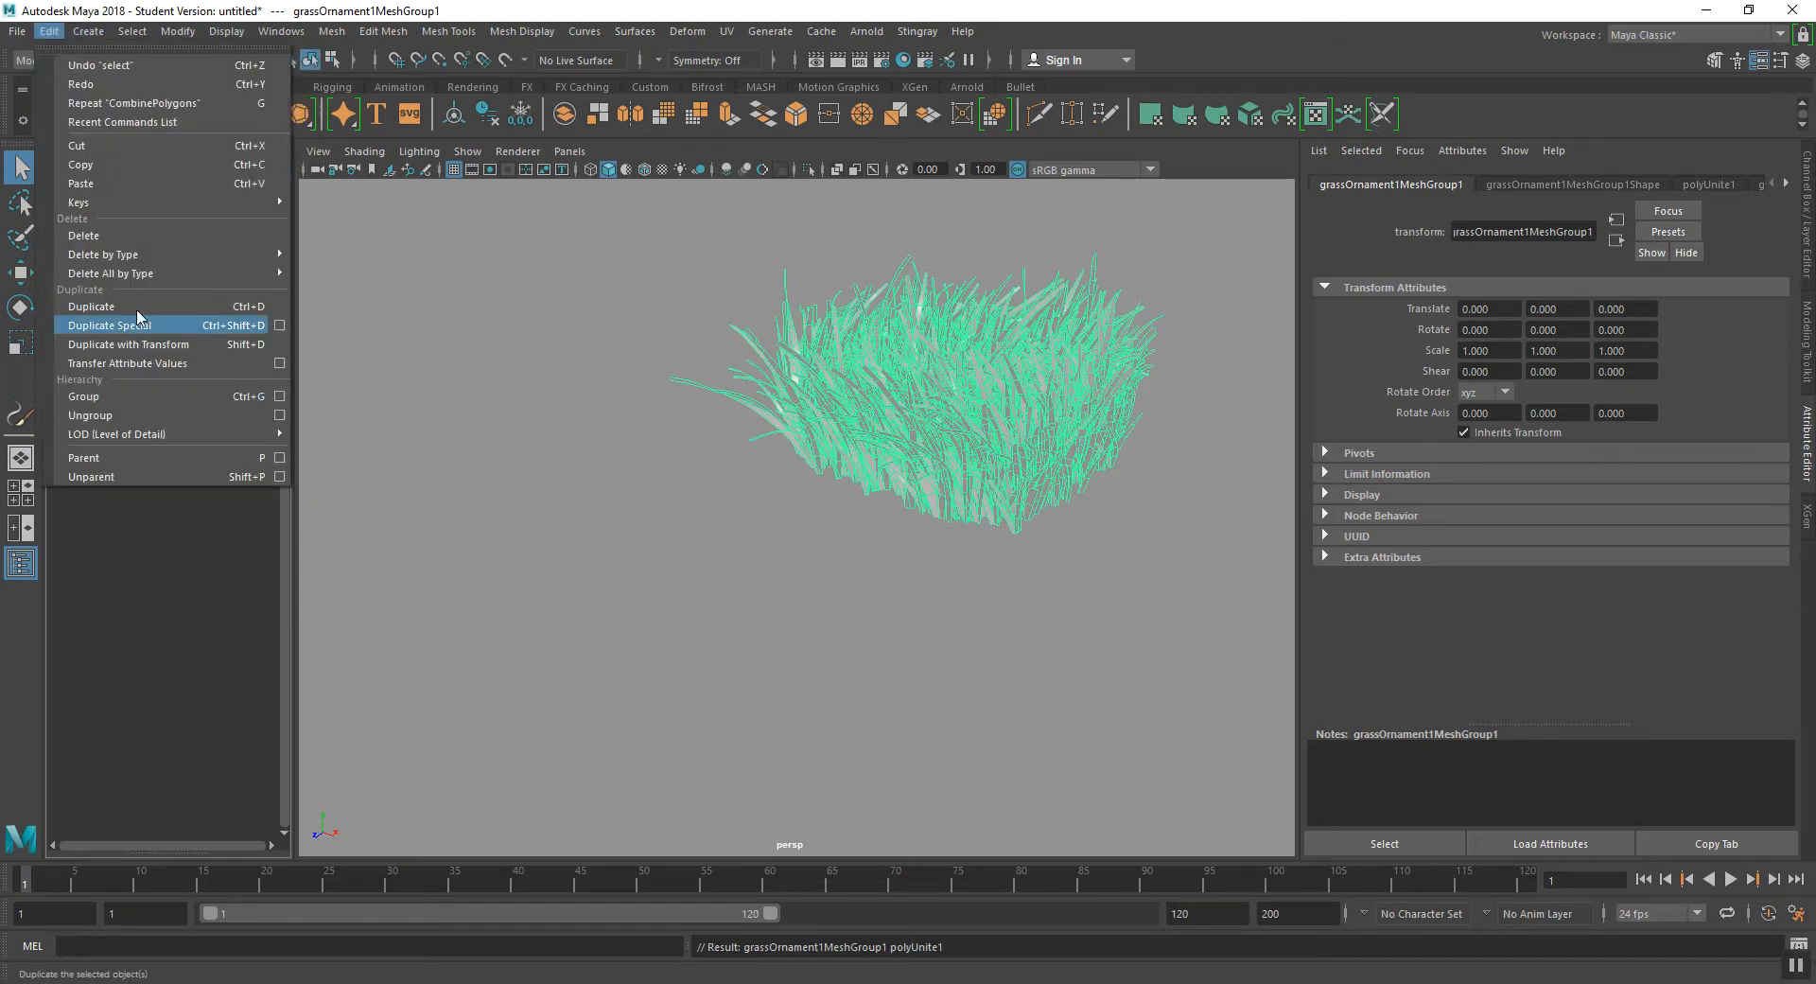
mouse_move(149, 258)
left_click(359, 270)
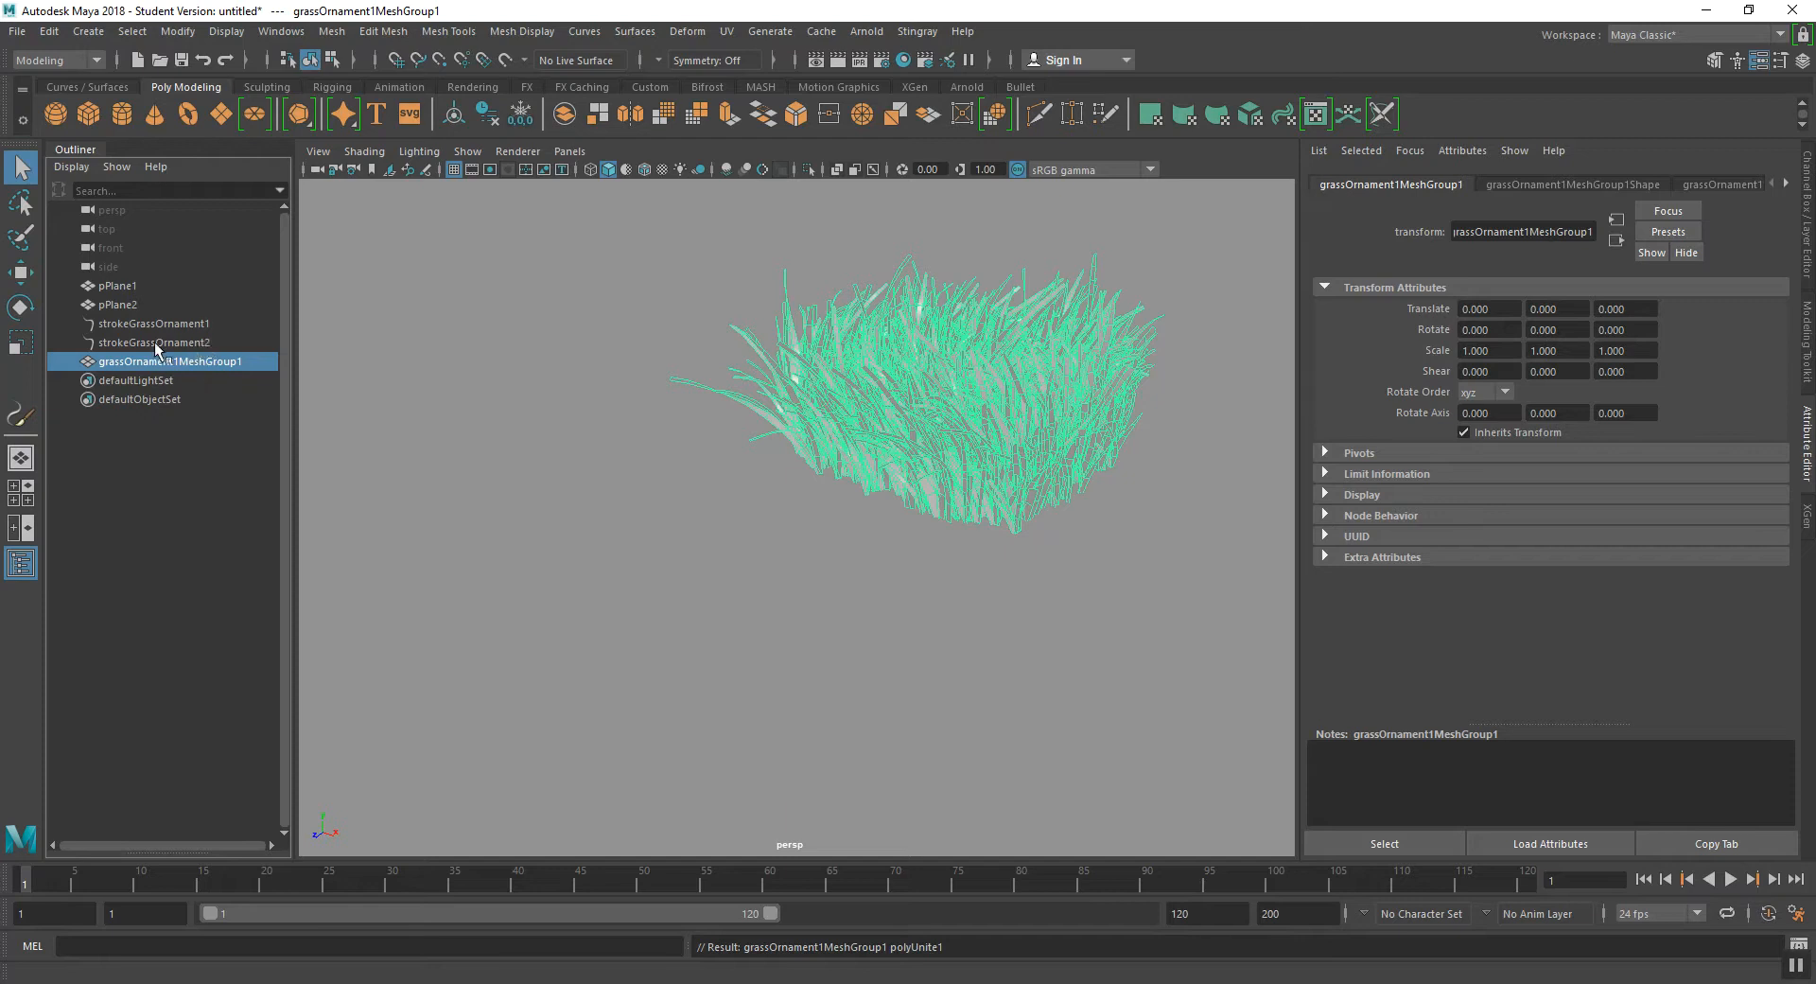
- Delete the upper plane, pPlane2, from beneath the grass
left_click(525, 399)
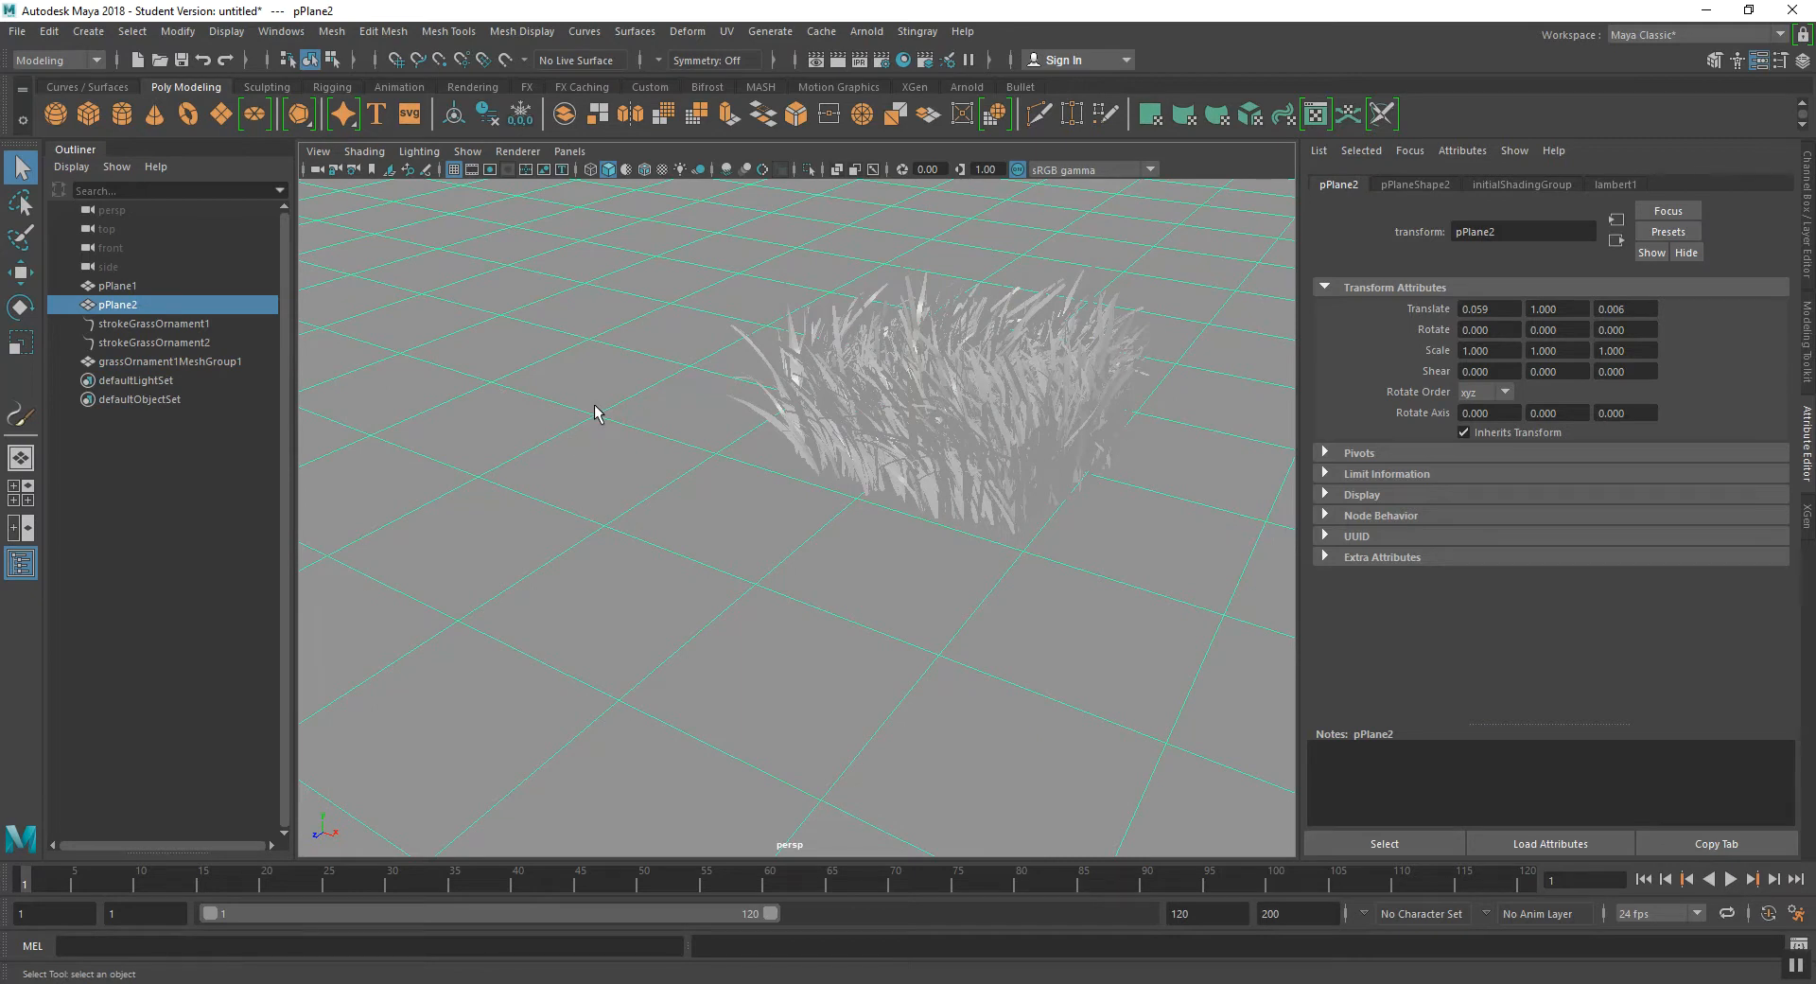
scroll(596, 416, "down", 4)
scroll(596, 416, "down", 2)
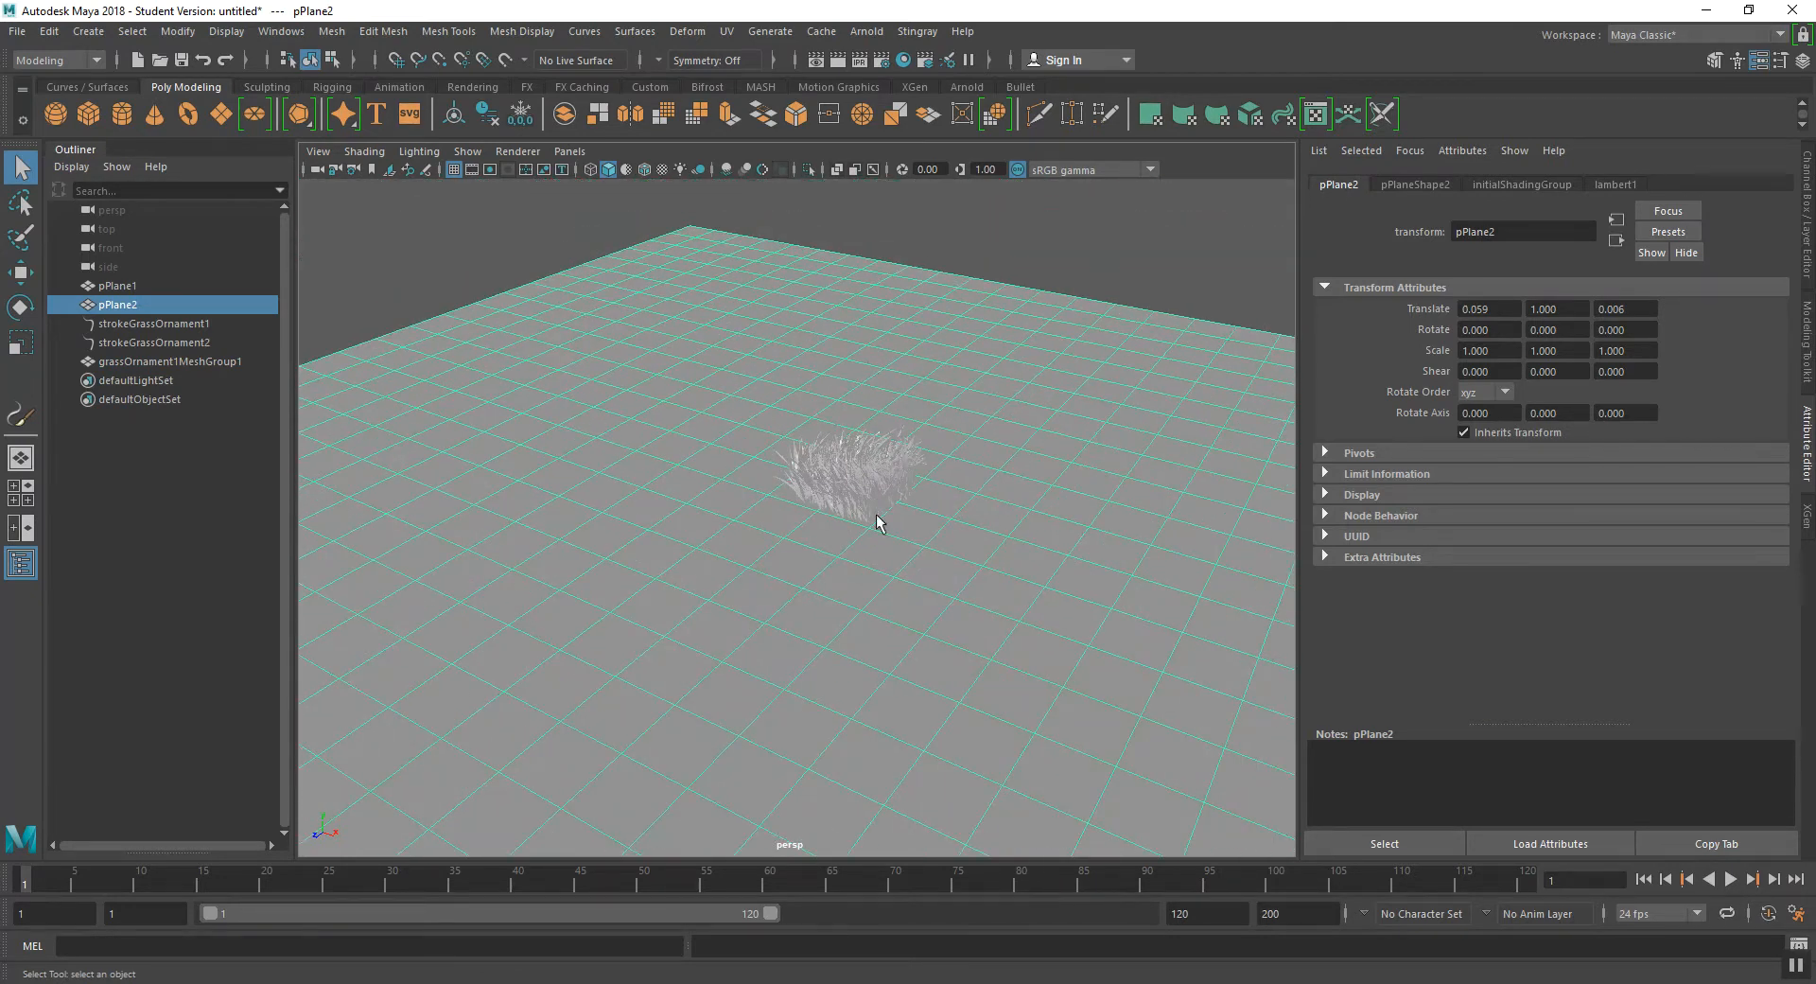
key("Delete")
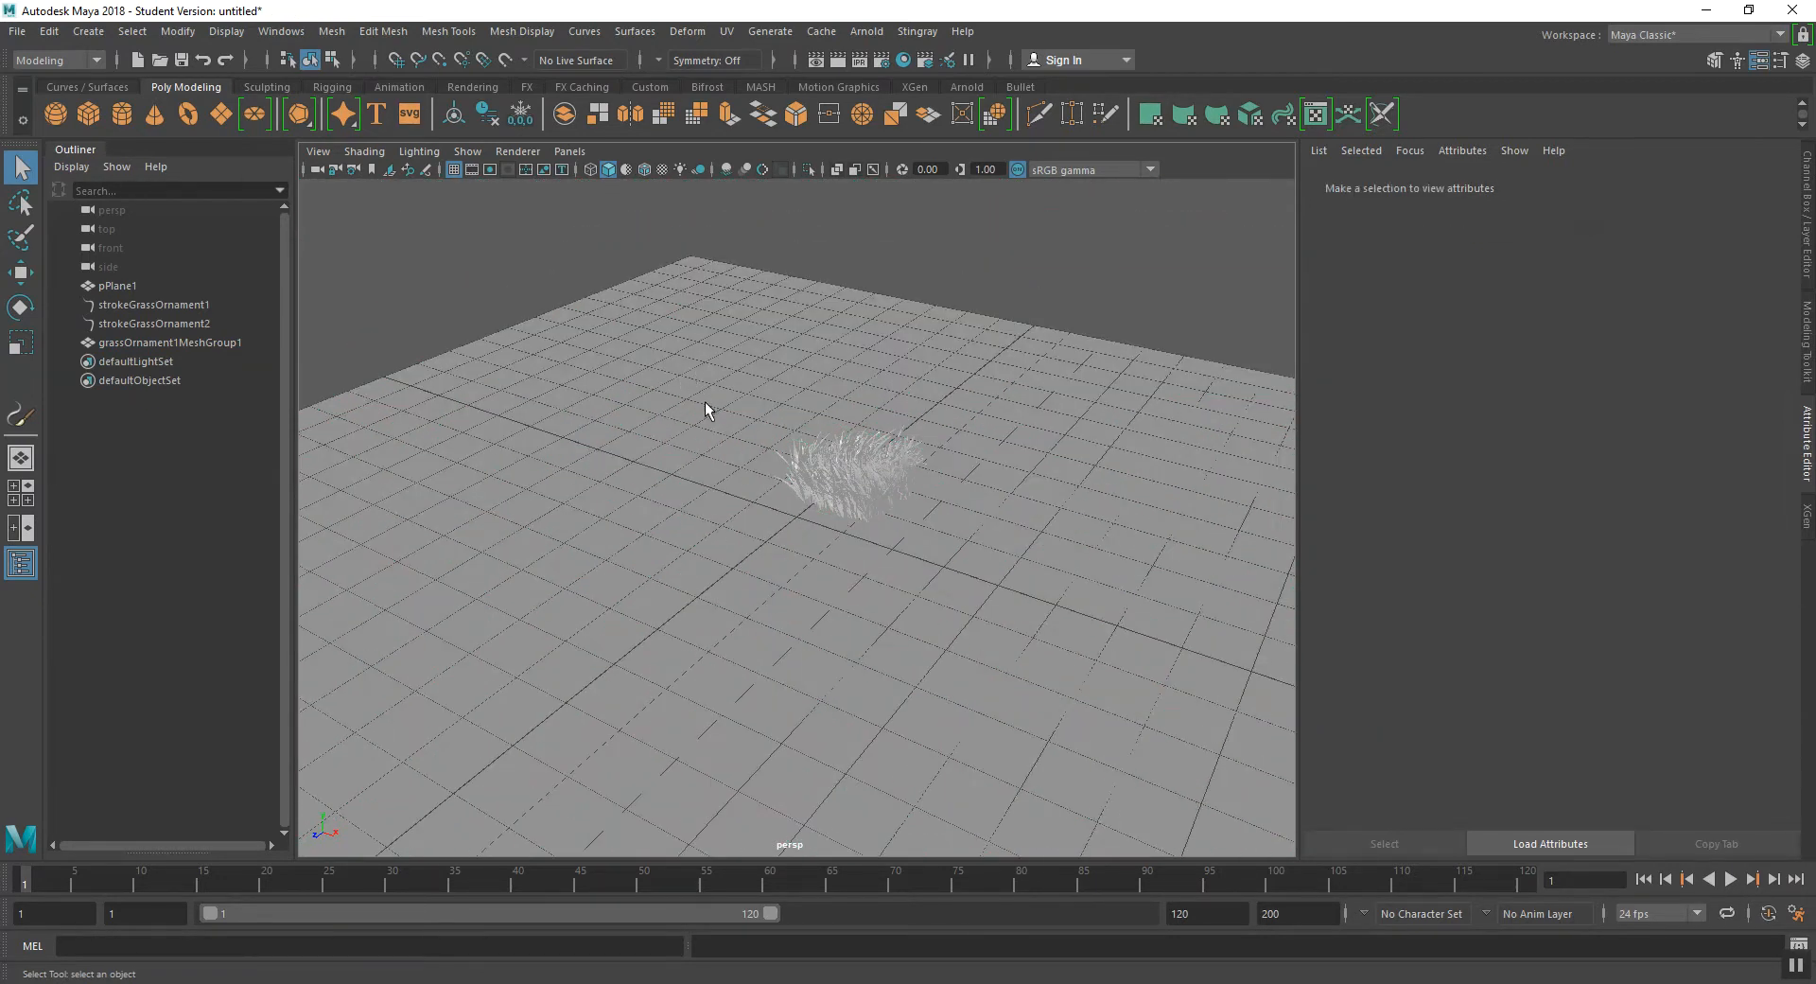
- Activate the Move tool on the combined grass mesh and center its pivot
left_click(867, 463)
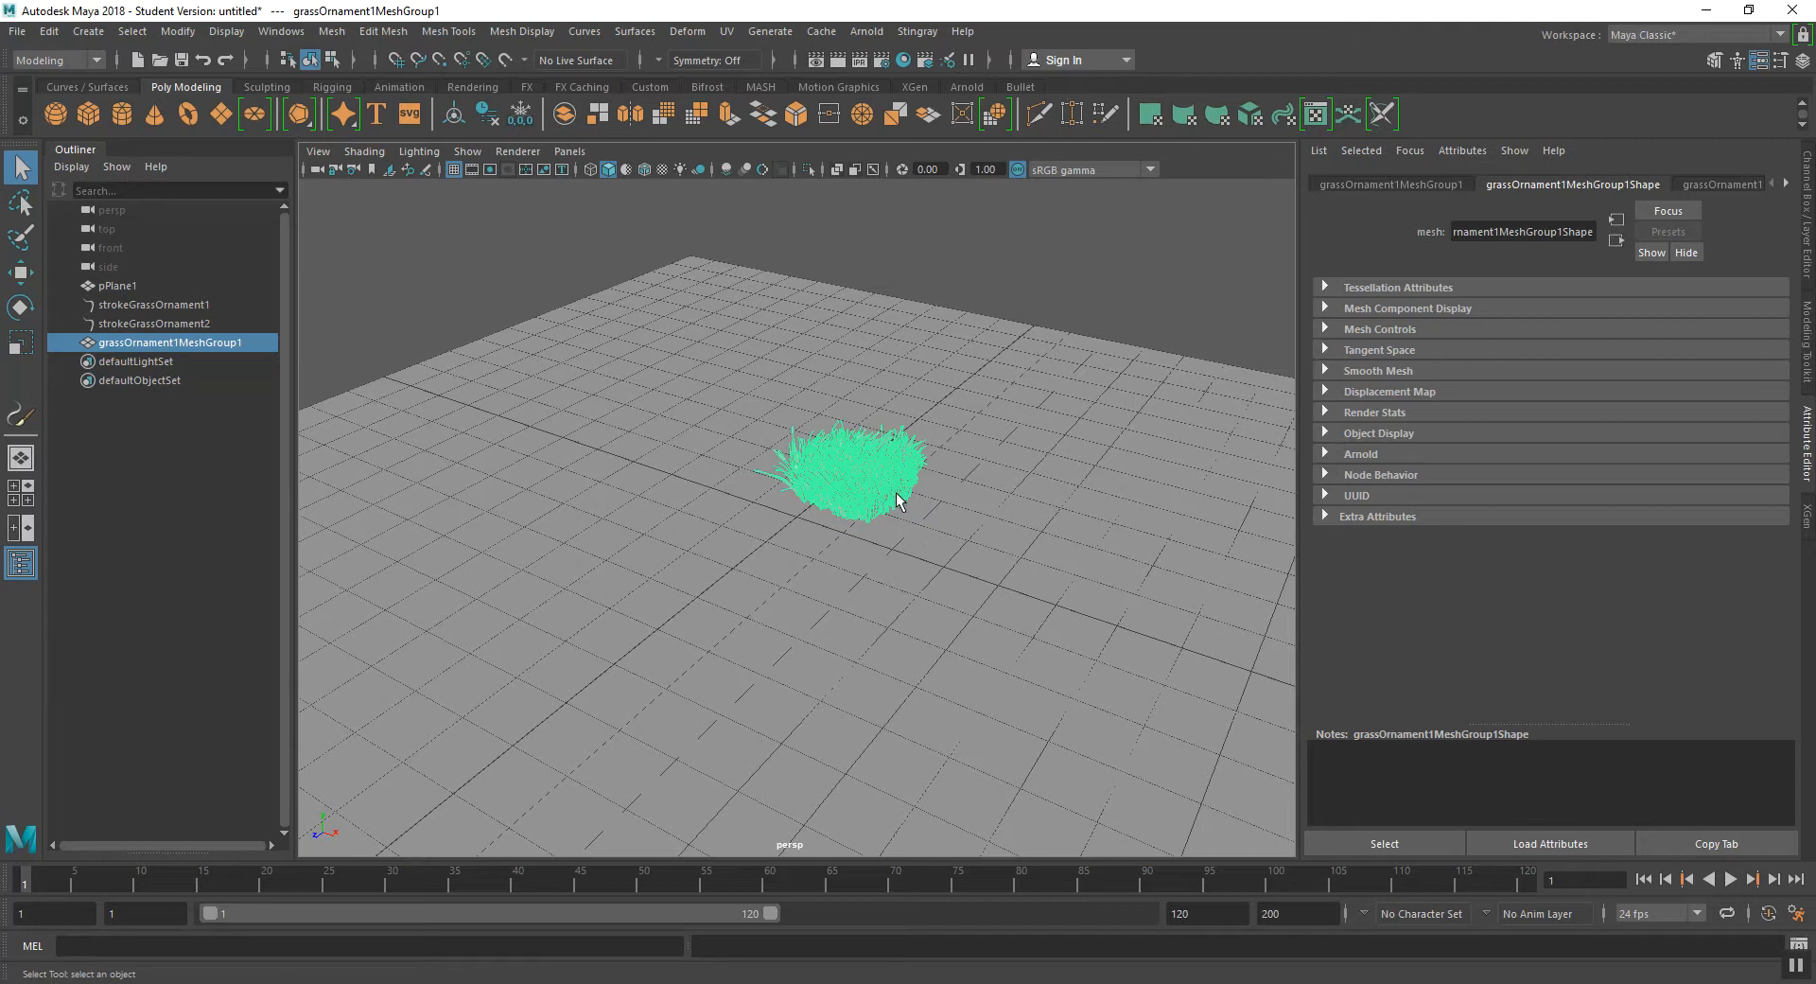
left_click_drag(904, 549, 857, 530, "alt")
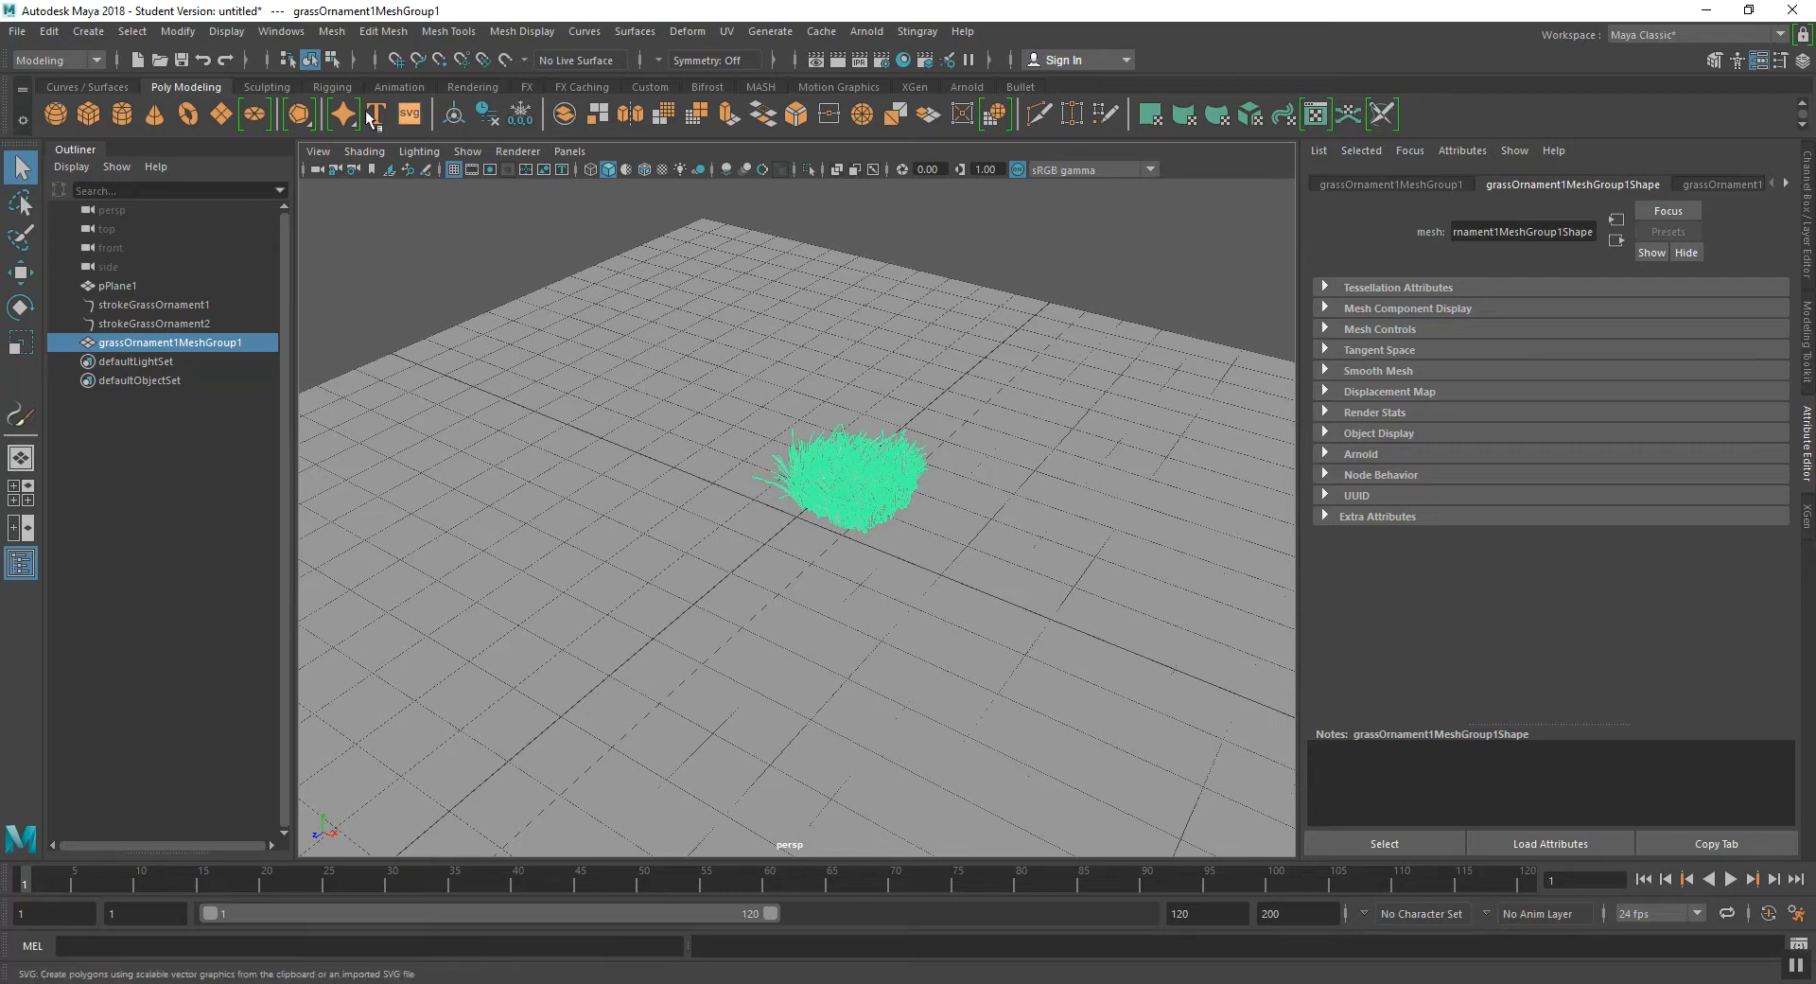
left_click(20, 272)
left_click_drag(886, 627, 928, 599, "alt")
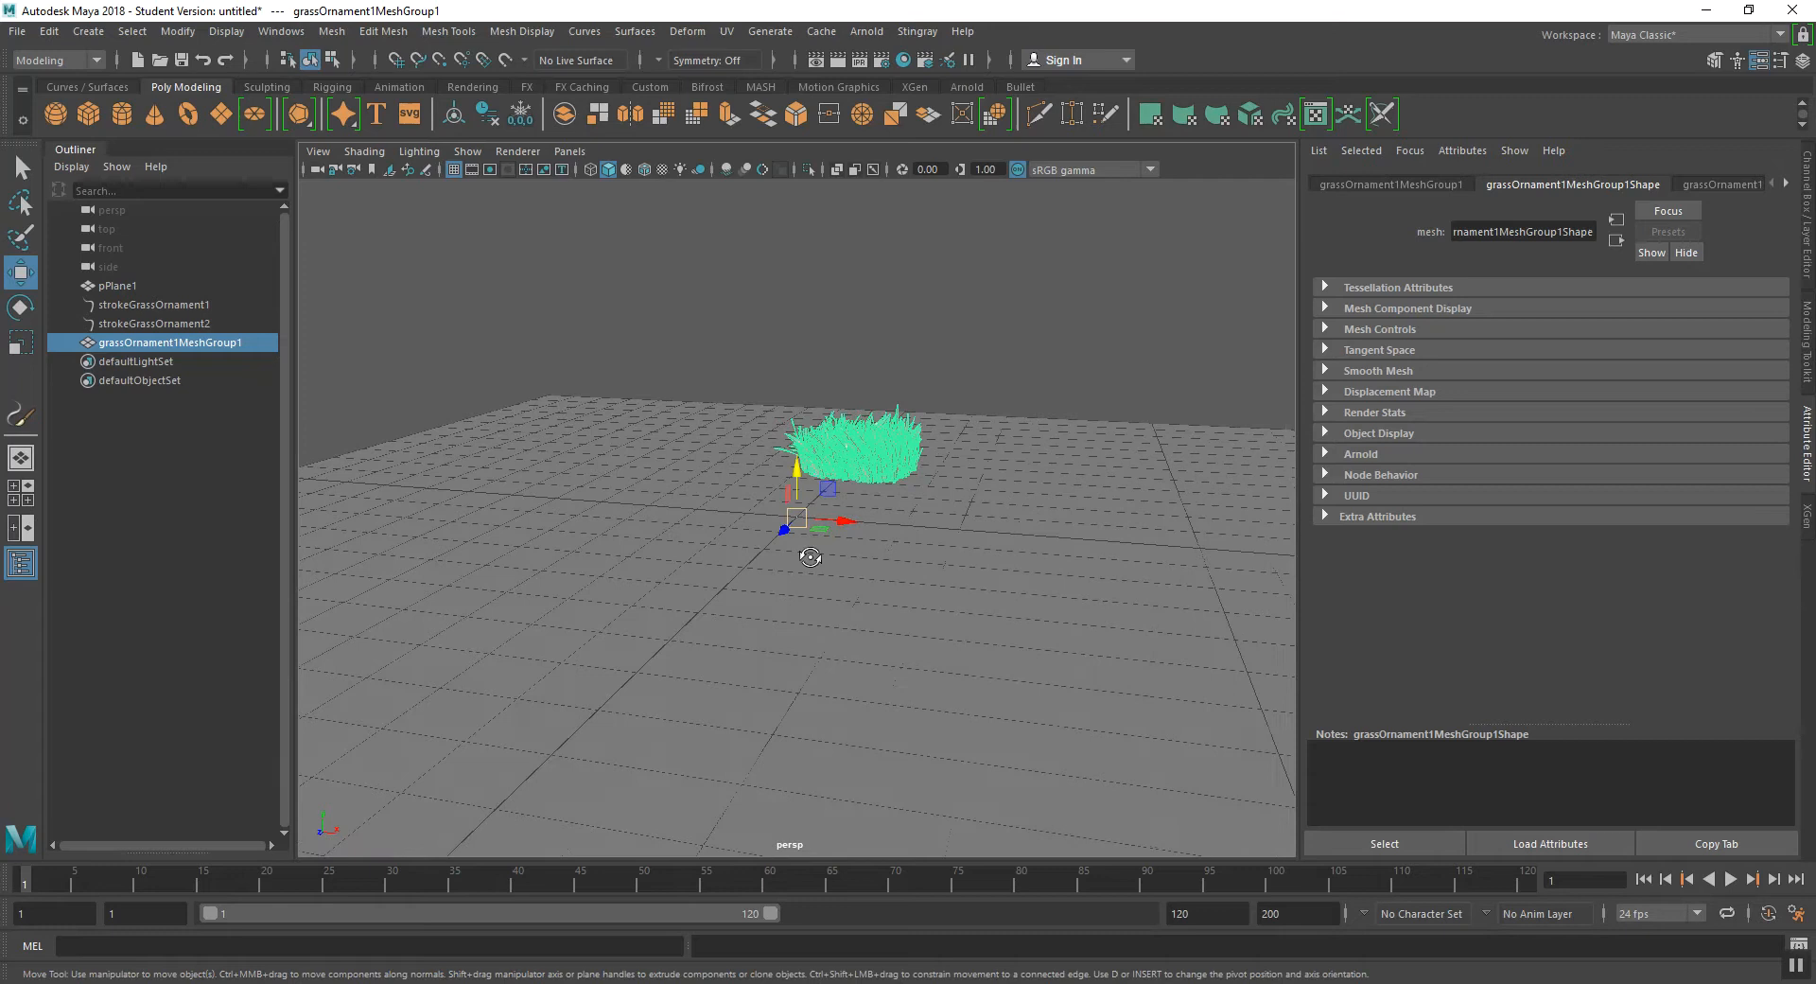
left_click_drag(810, 557, 840, 616, "alt")
left_click_drag(804, 552, 765, 546, "alt")
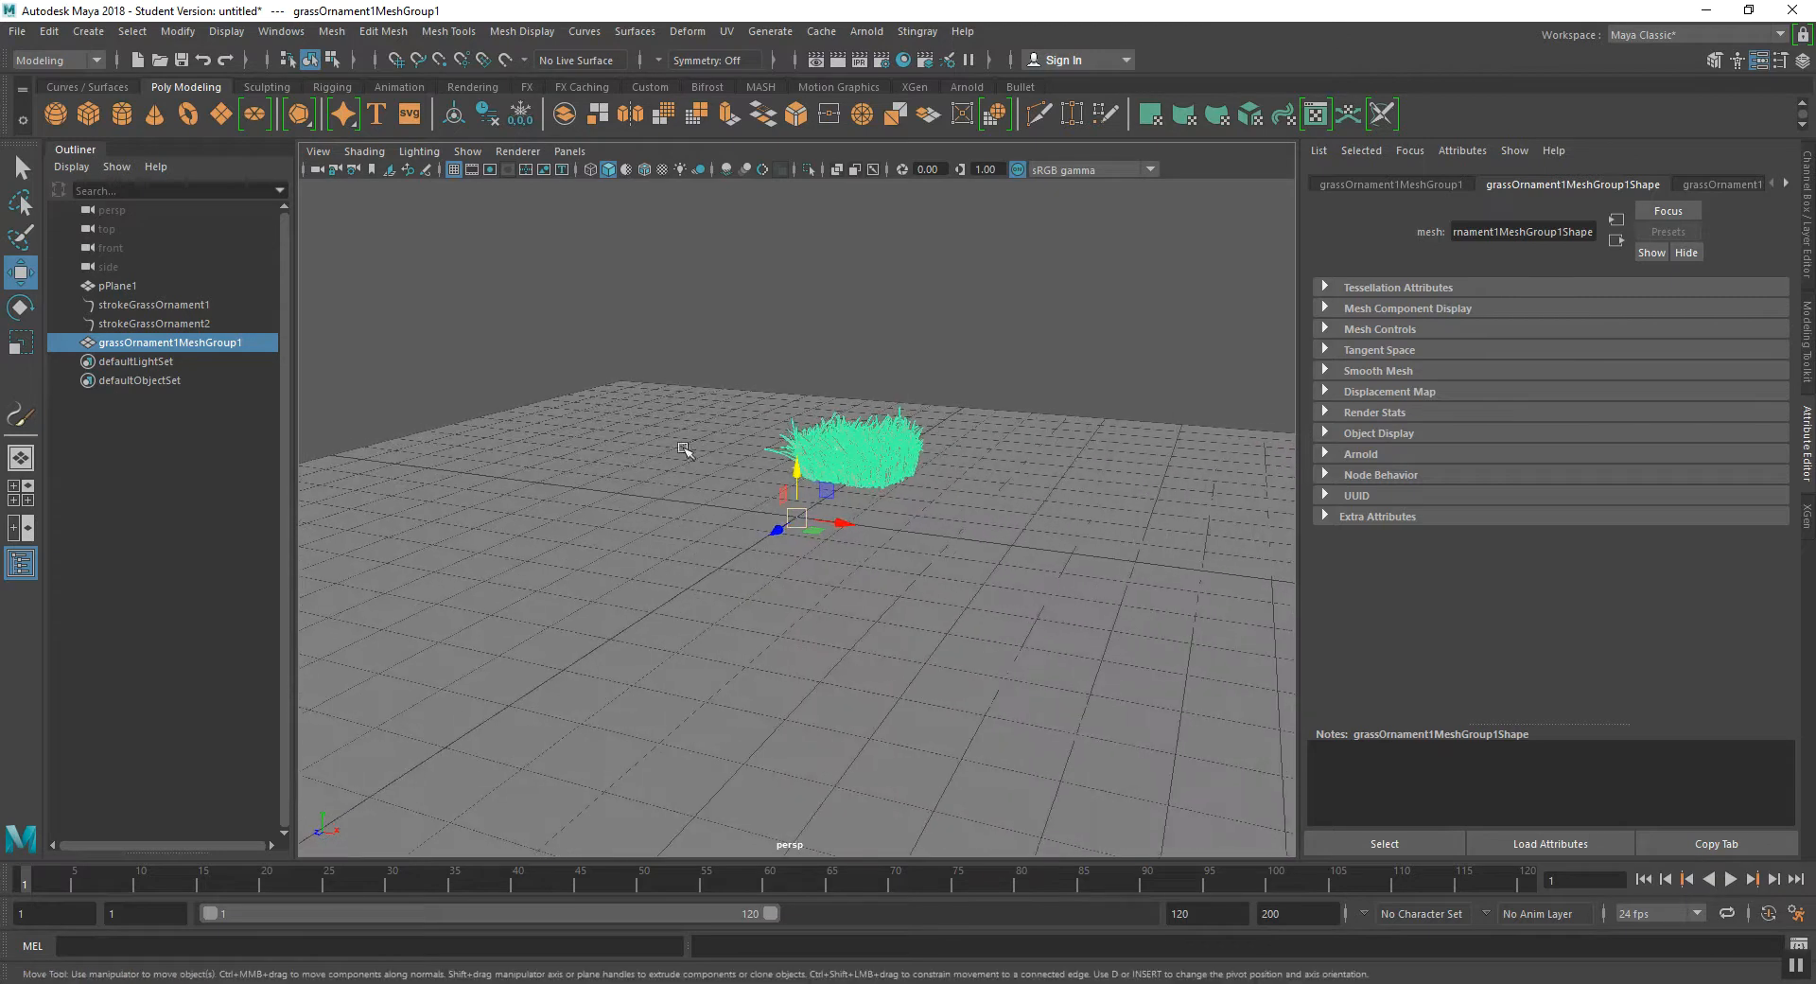
left_click(176, 32)
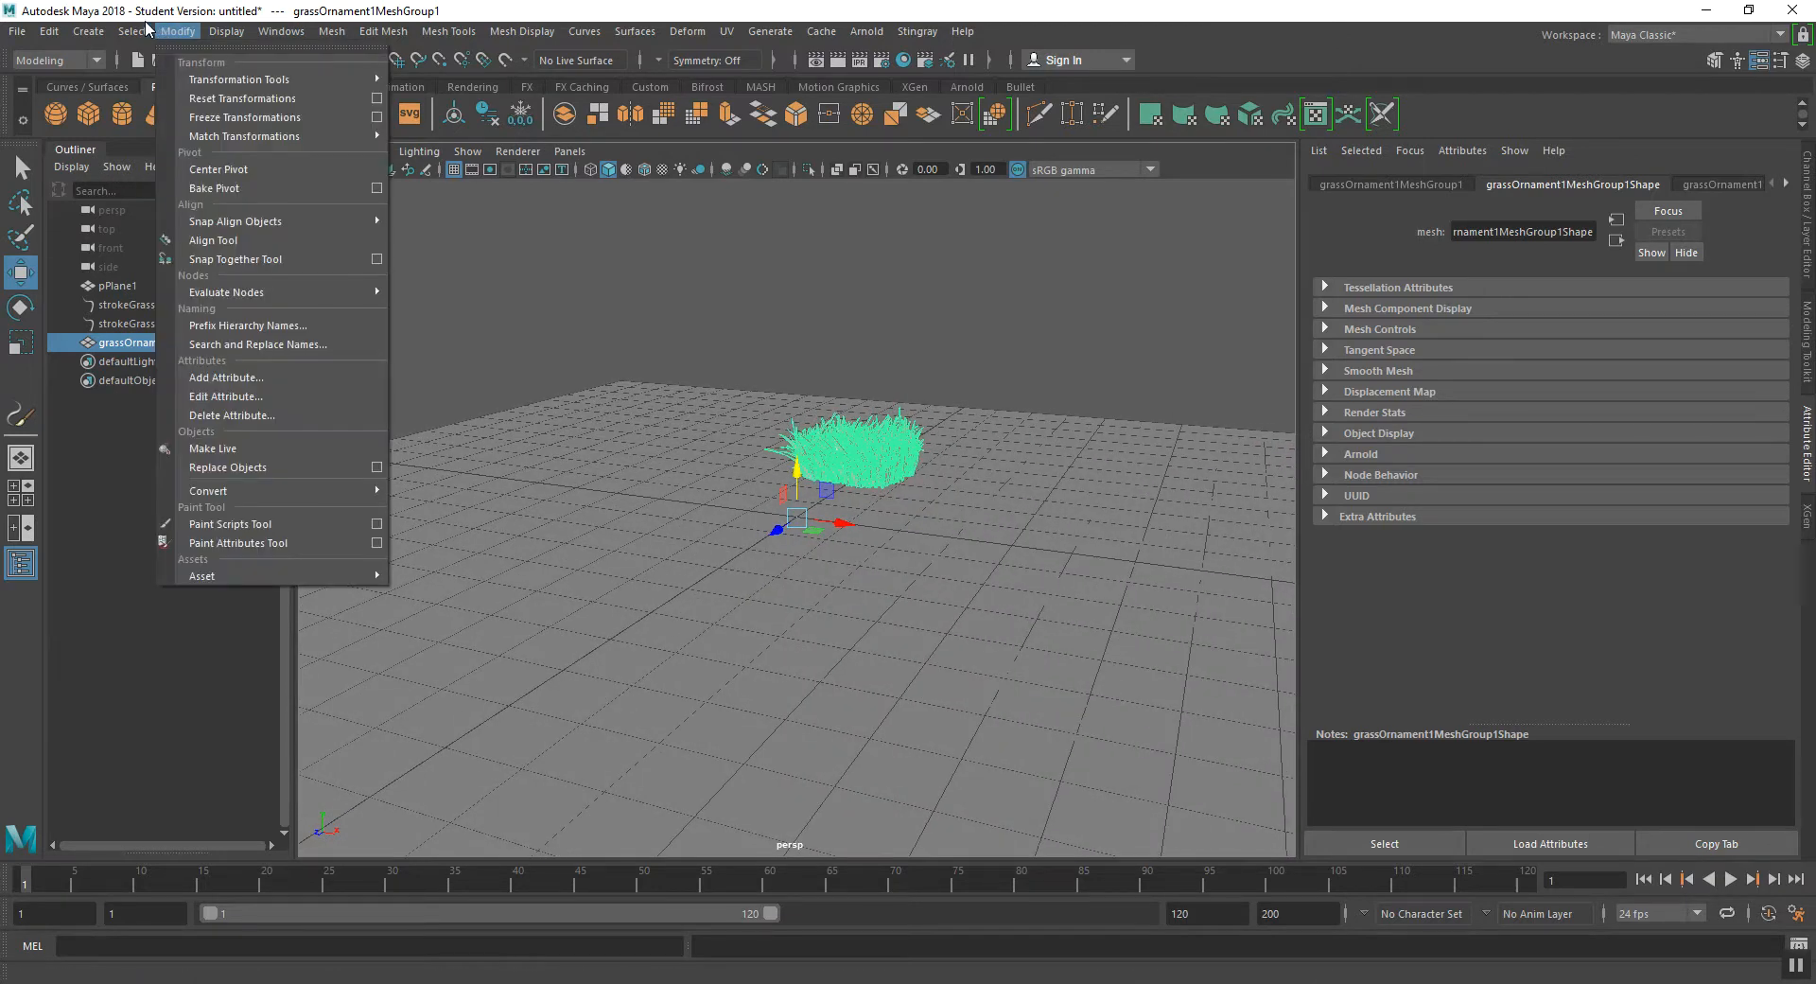
left_click(270, 171)
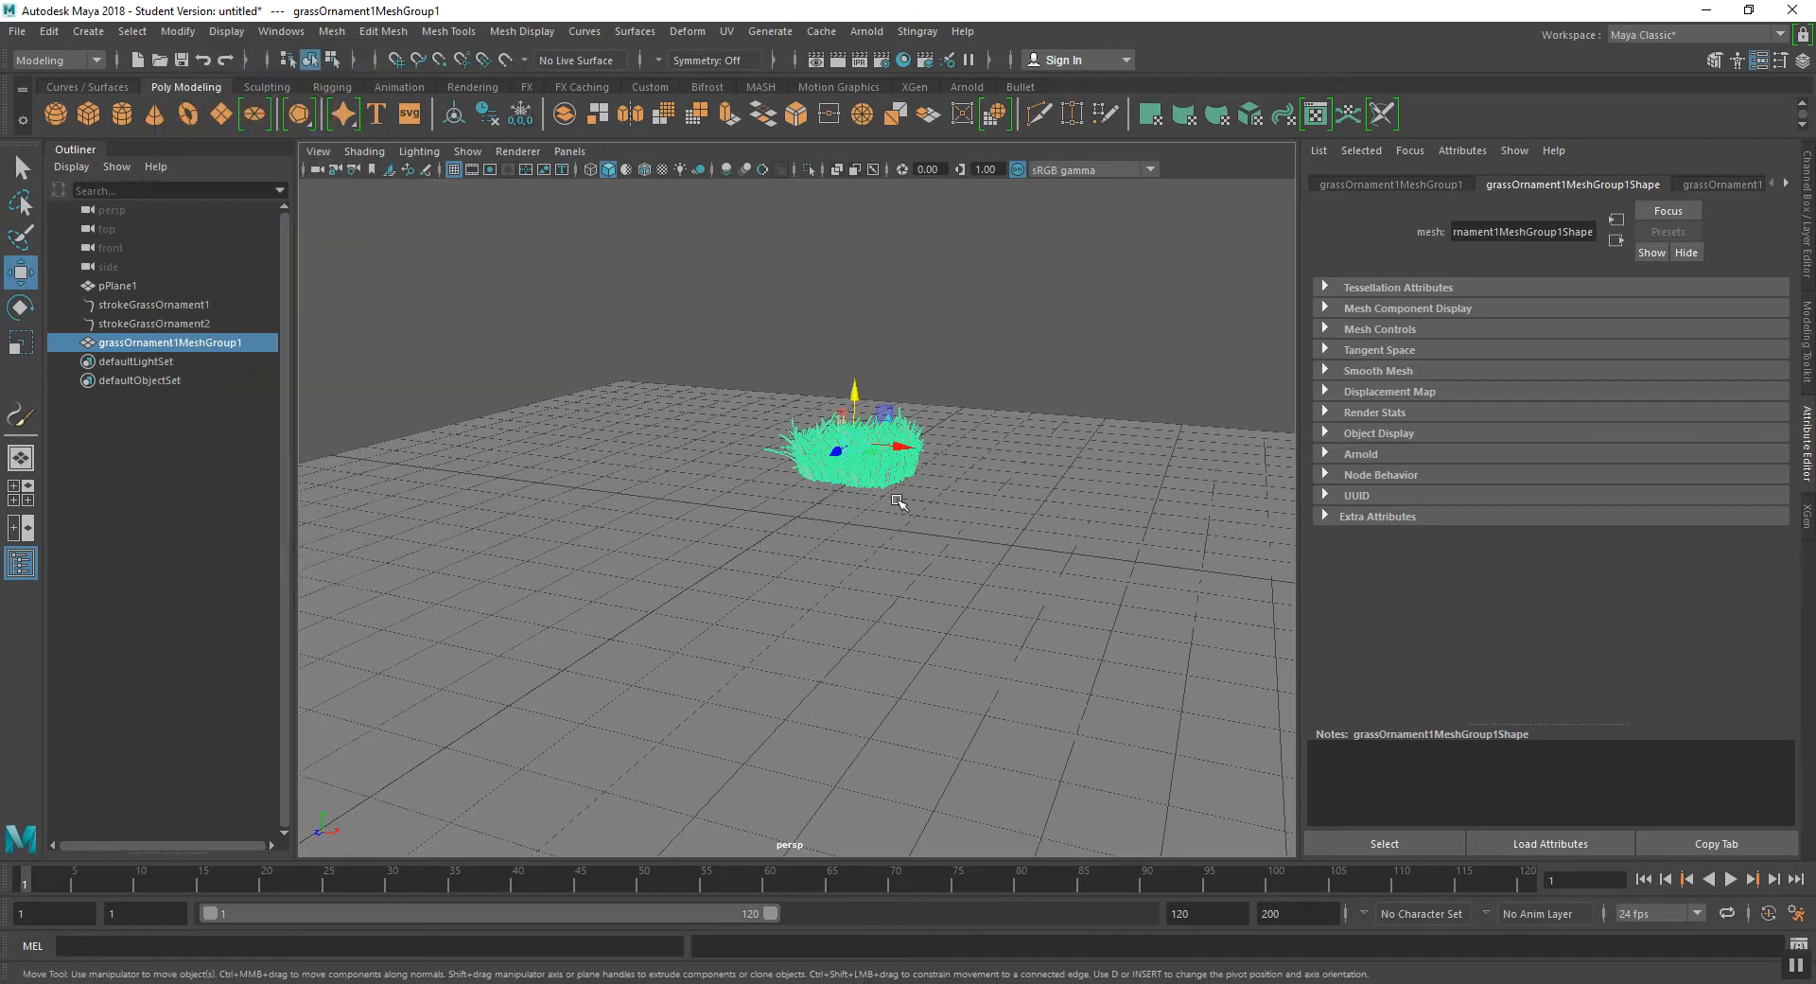
scroll(866, 509, "up", 3)
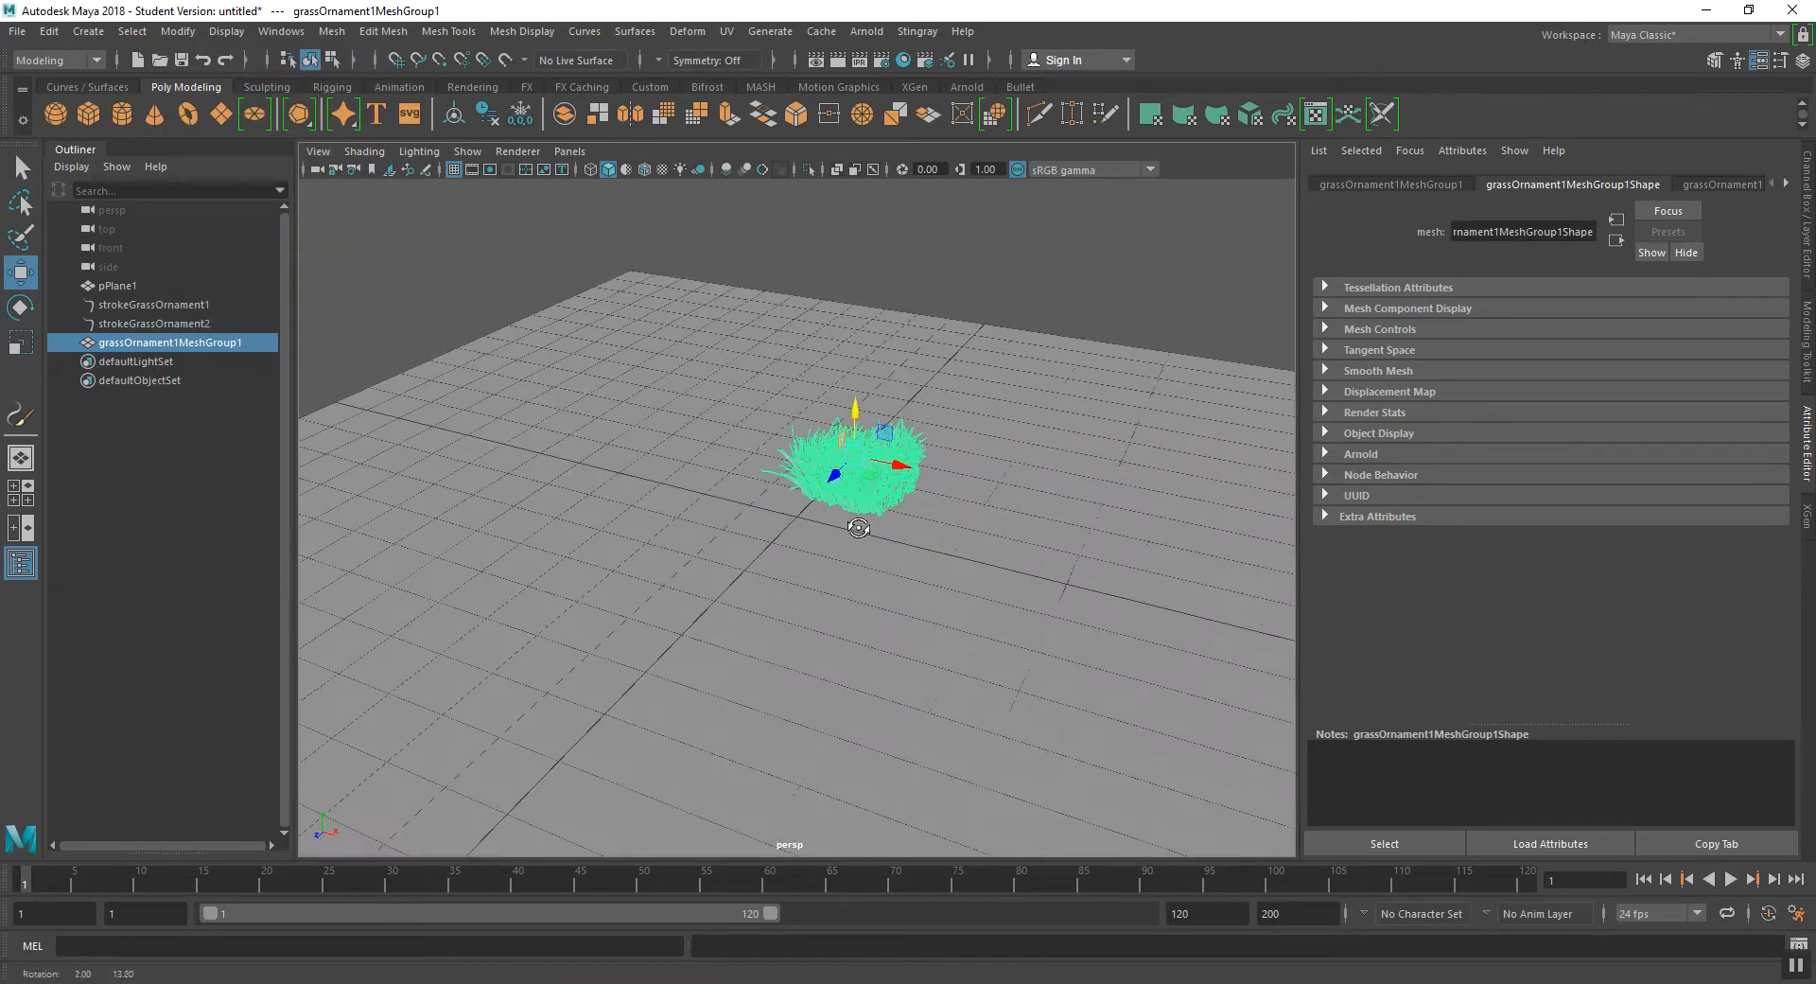
key("v")
key("d")
left_click_drag(854, 460, 829, 493)
key("ctrl+z")
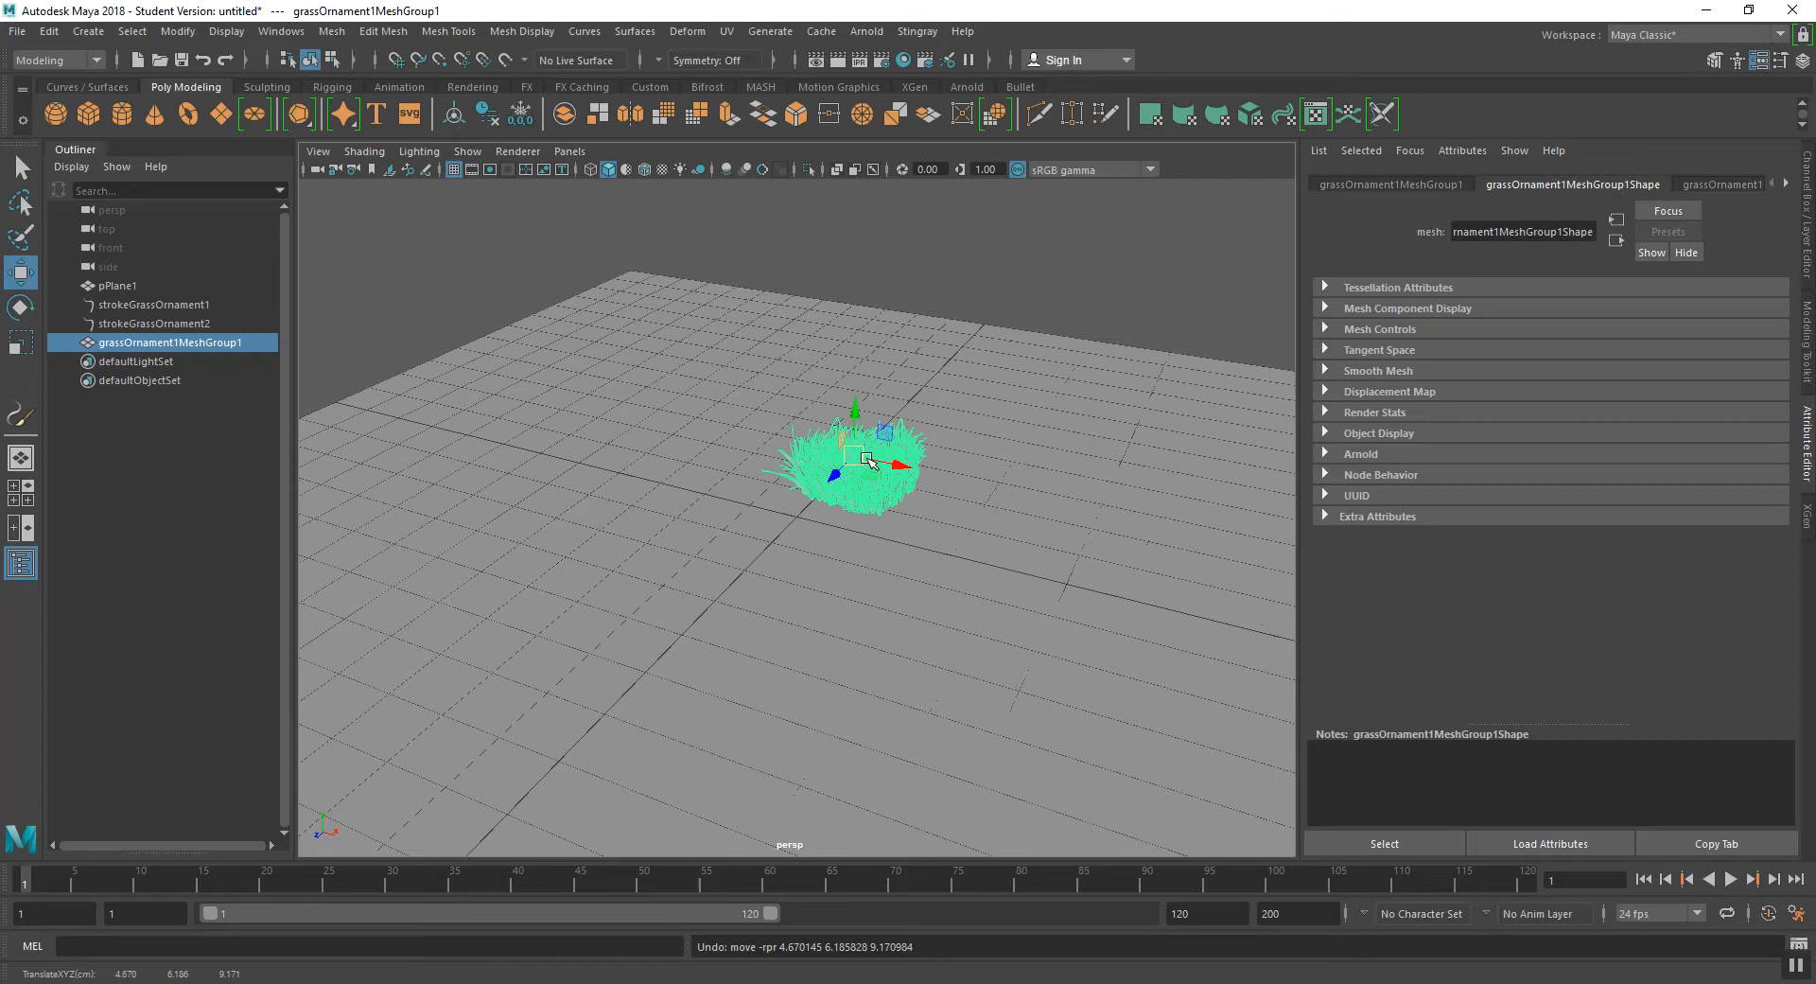
- Move the grass mesh to the centre of the remaining plane using point snapping
left_click(855, 456)
key("v")
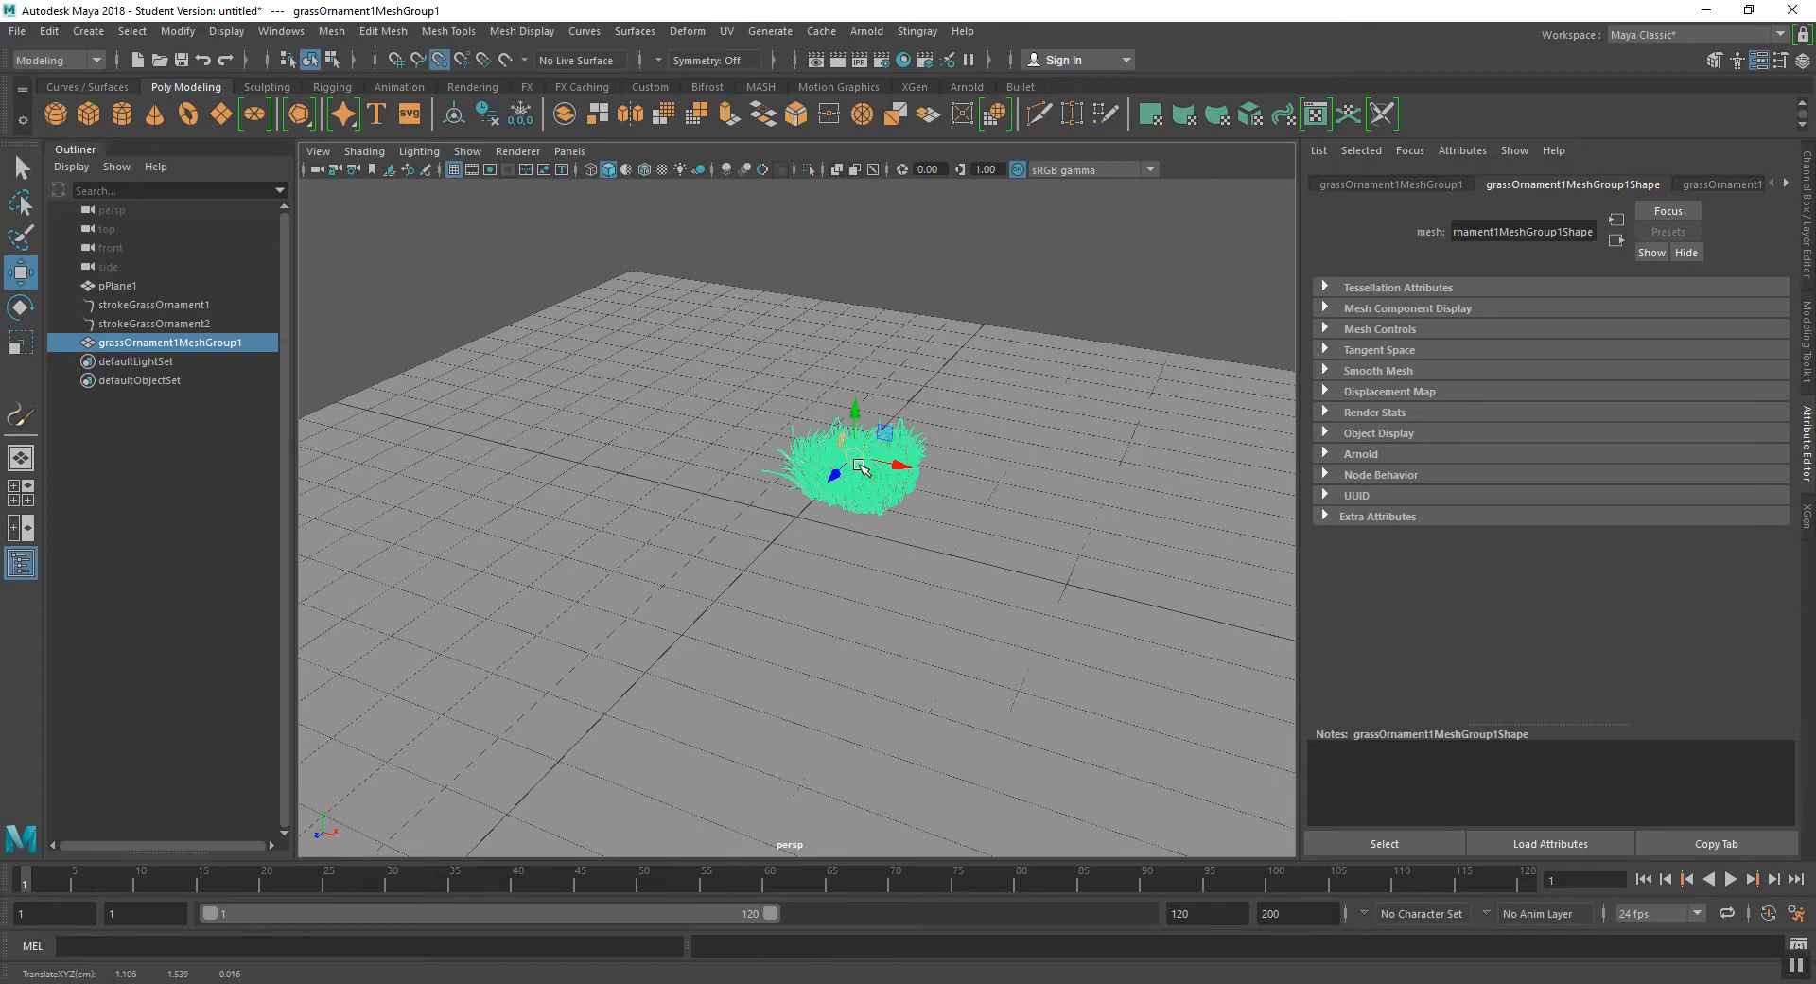
left_click_drag(858, 454, 794, 516)
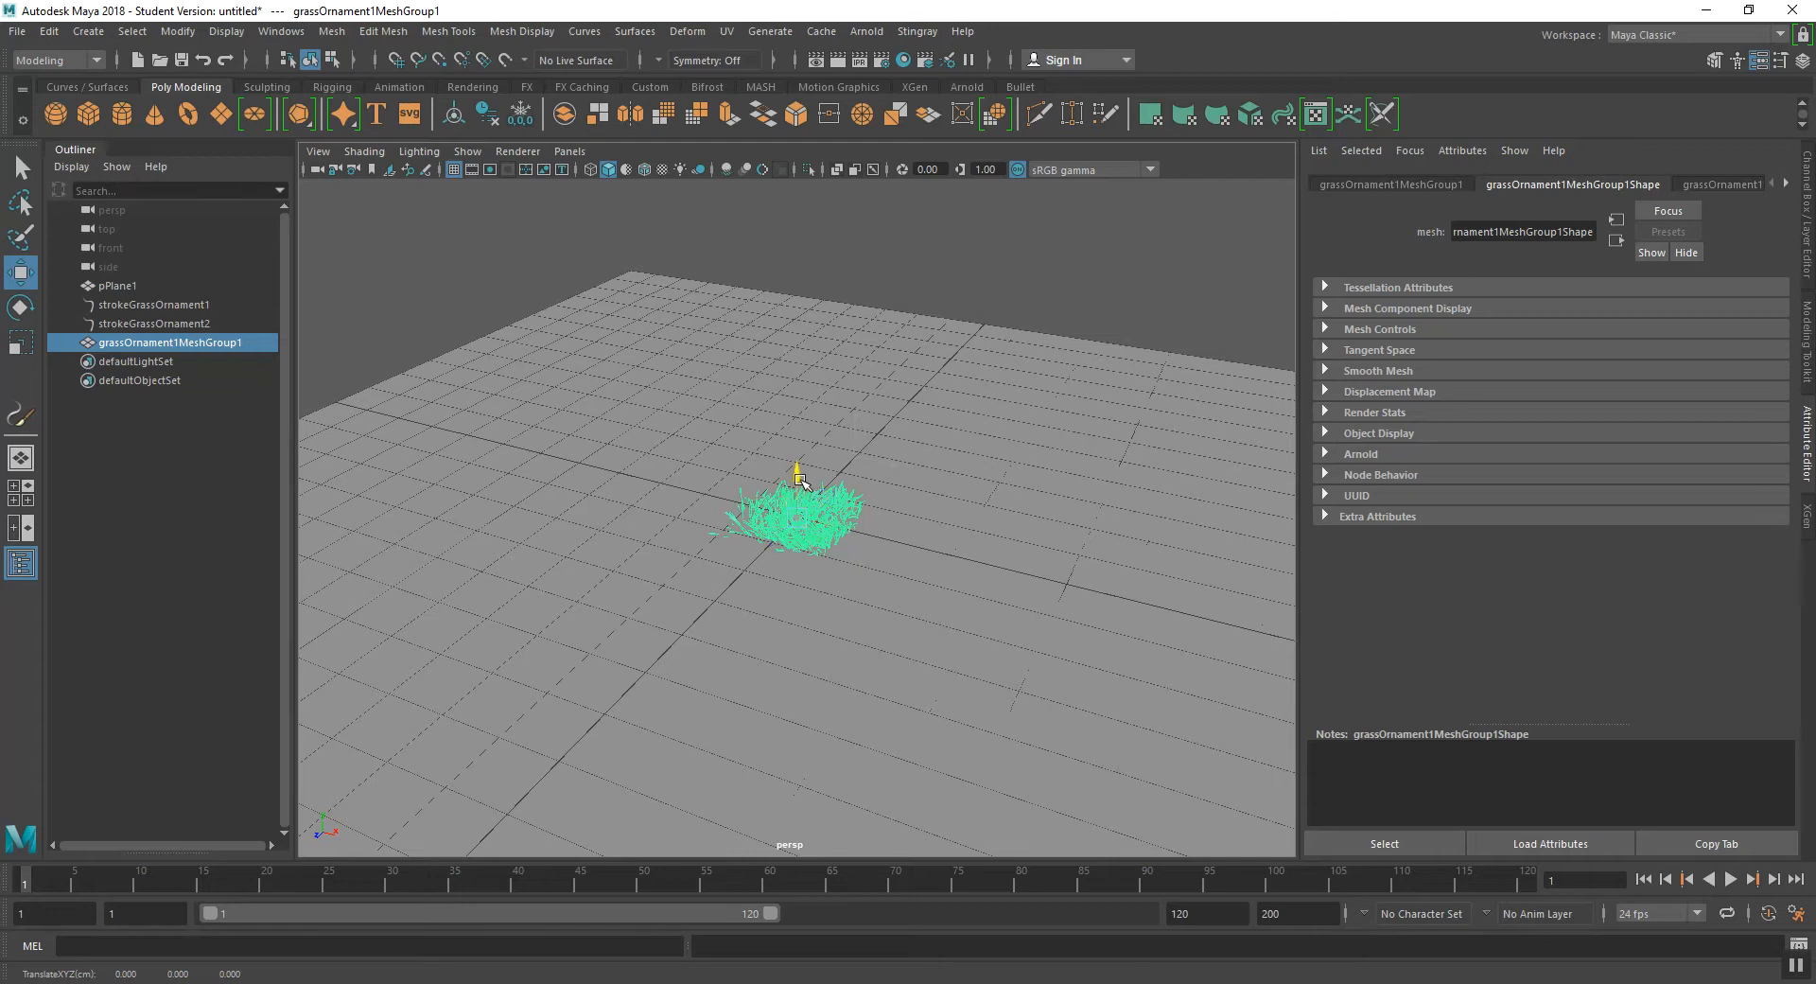
left_click_drag(823, 567, 815, 522, "alt")
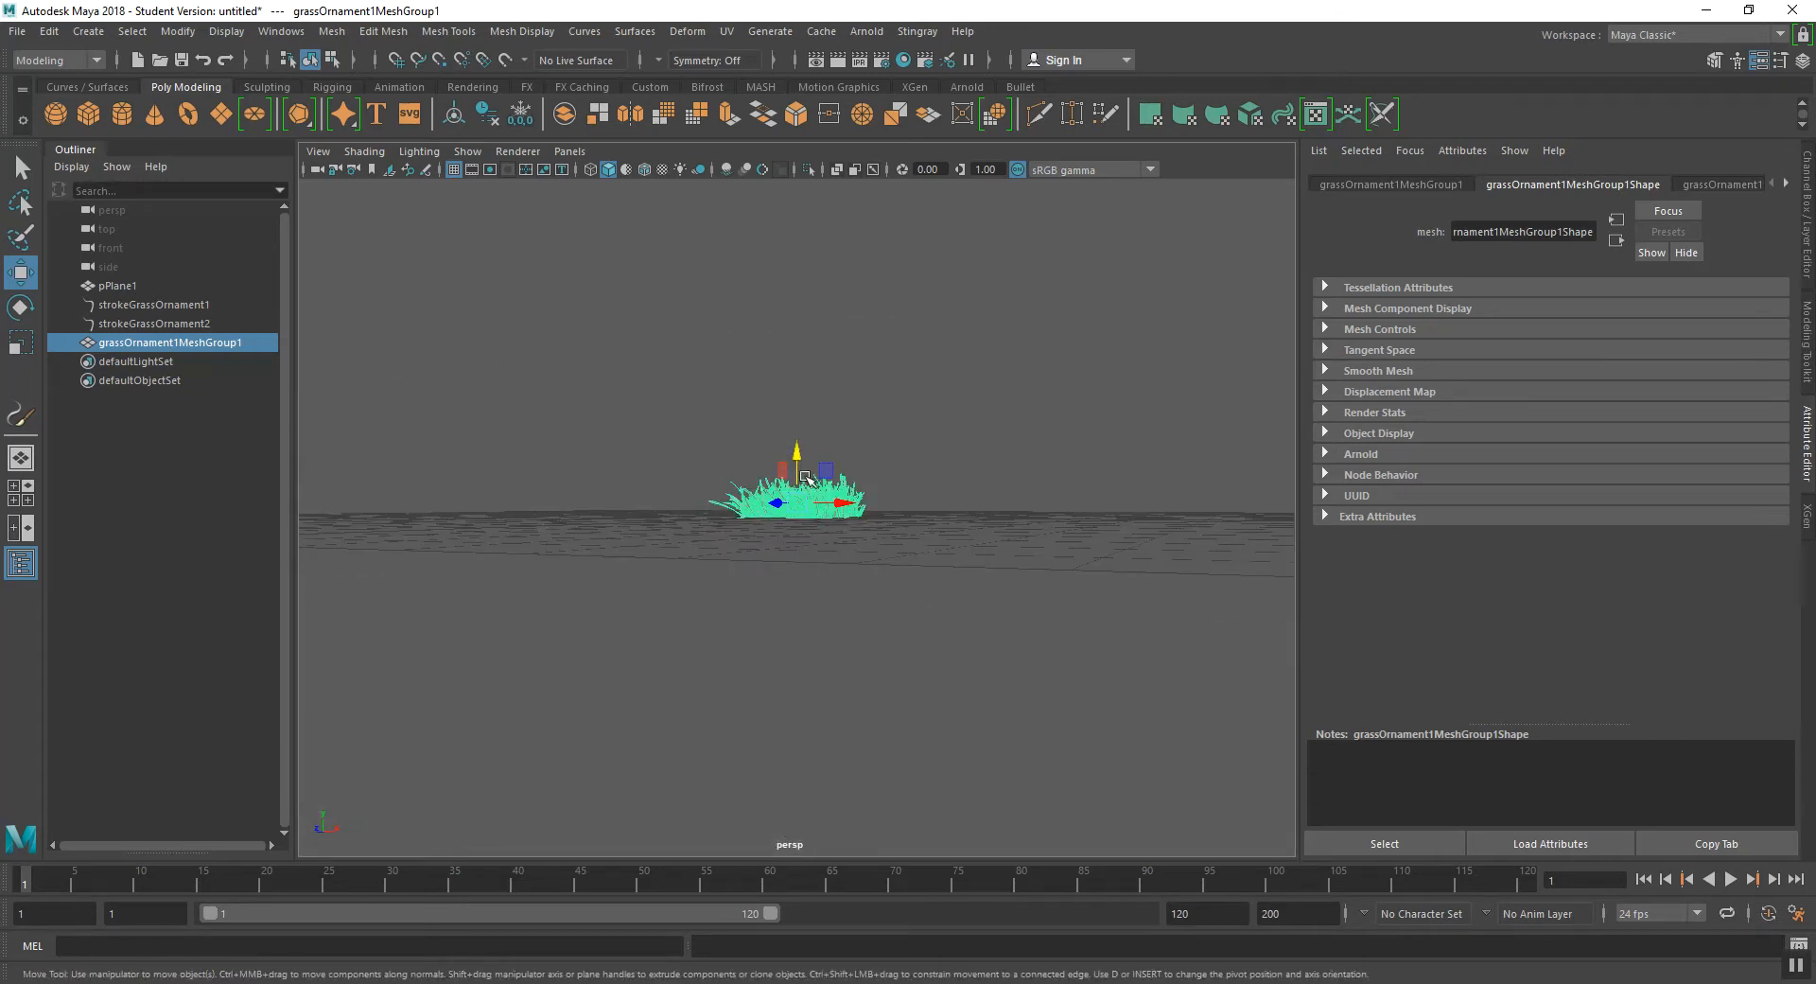
- Create a camera and move it back along its viewing axis, away from the grass clump
left_click_drag(800, 457, 768, 588)
scroll(823, 627, "down", 3)
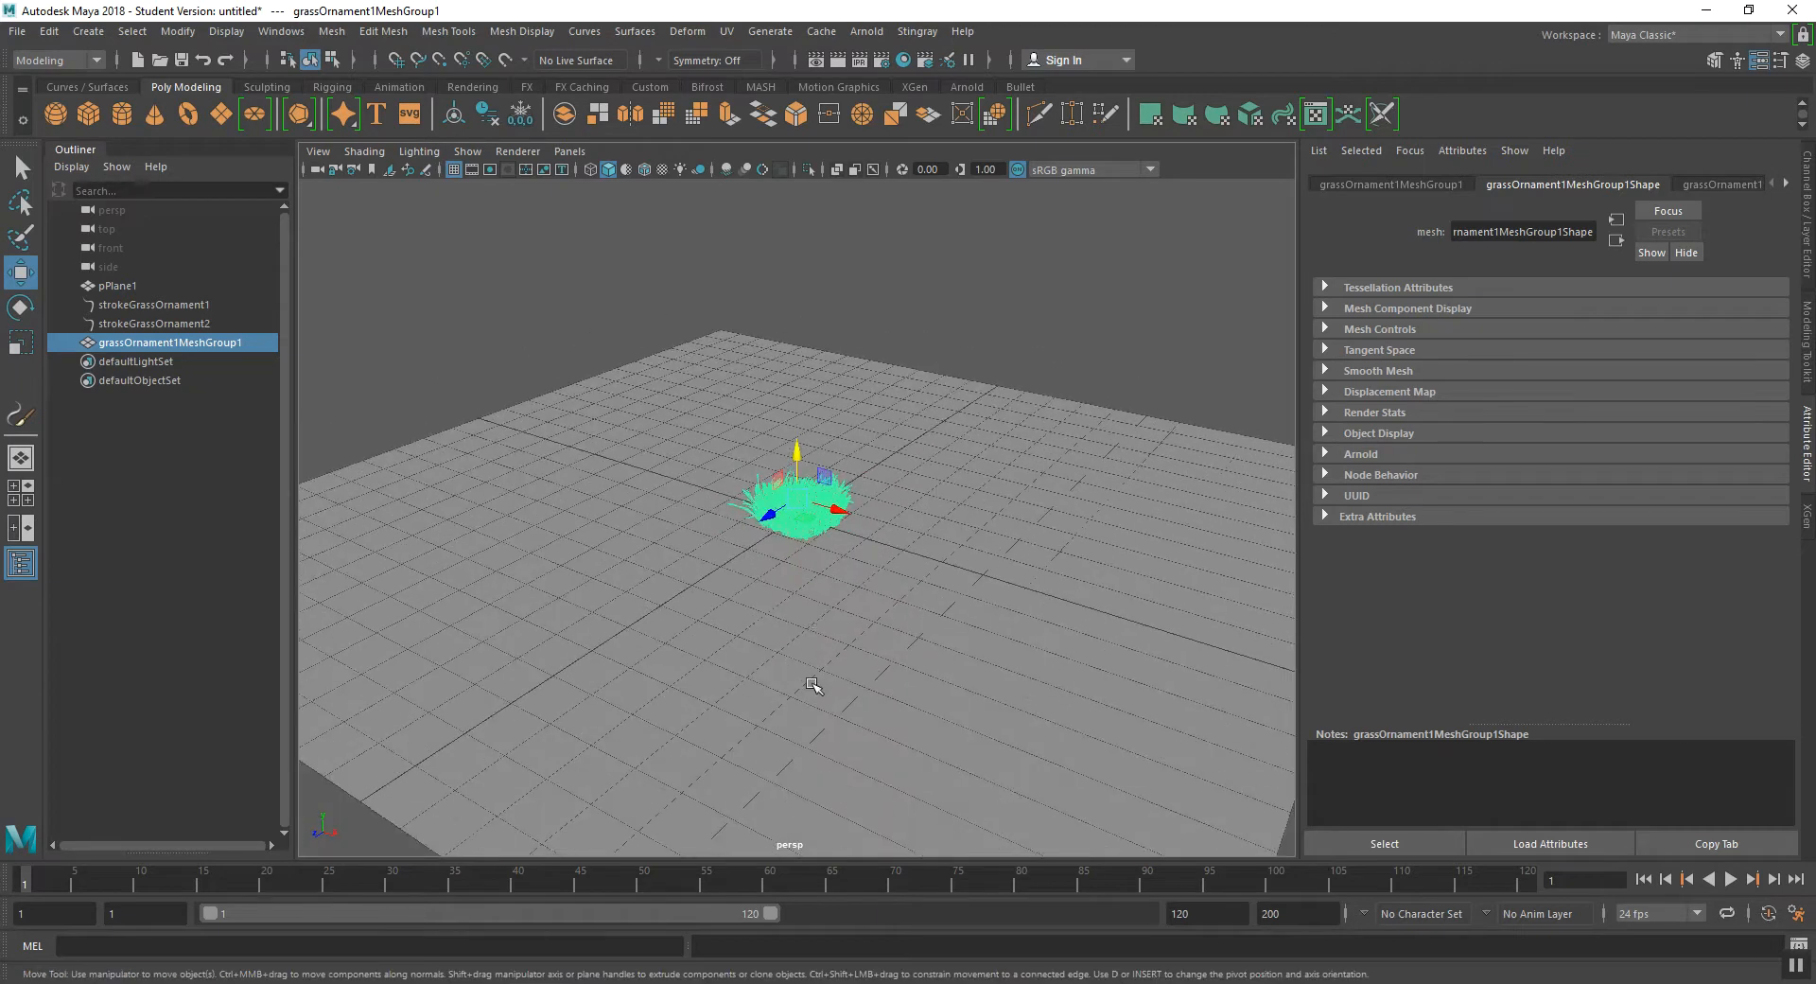
left_click_drag(812, 683, 903, 675, "alt")
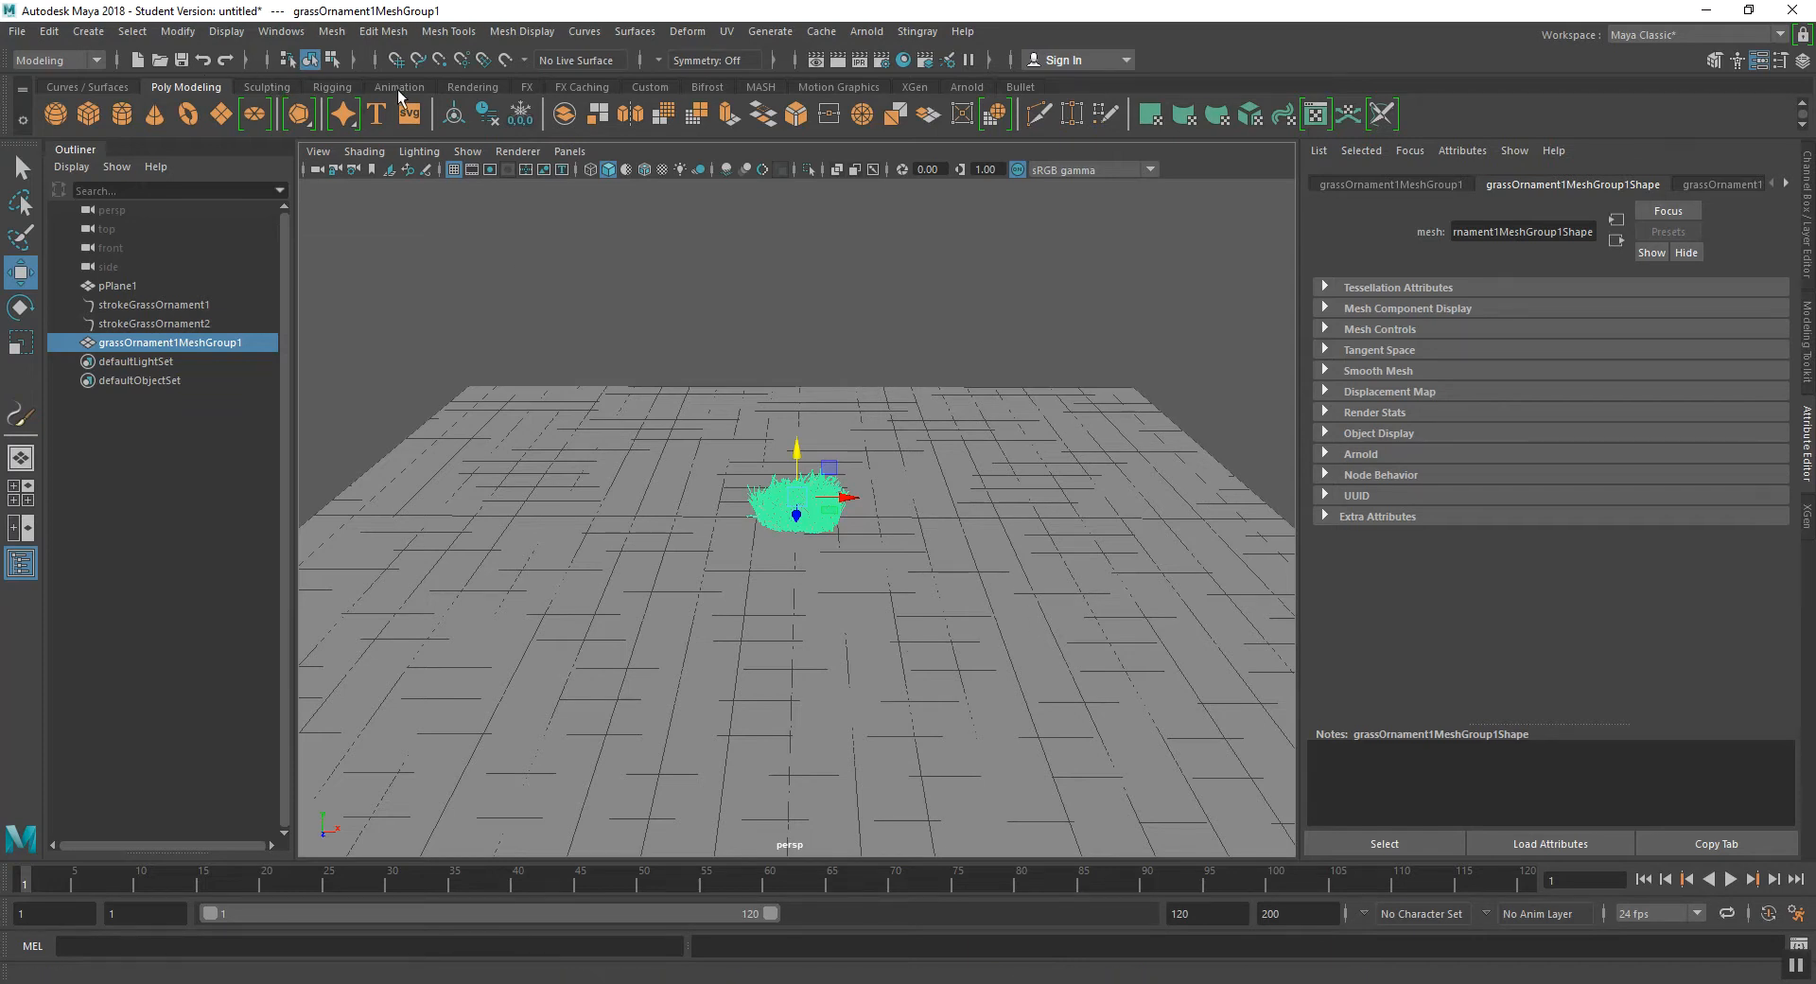
left_click(475, 85)
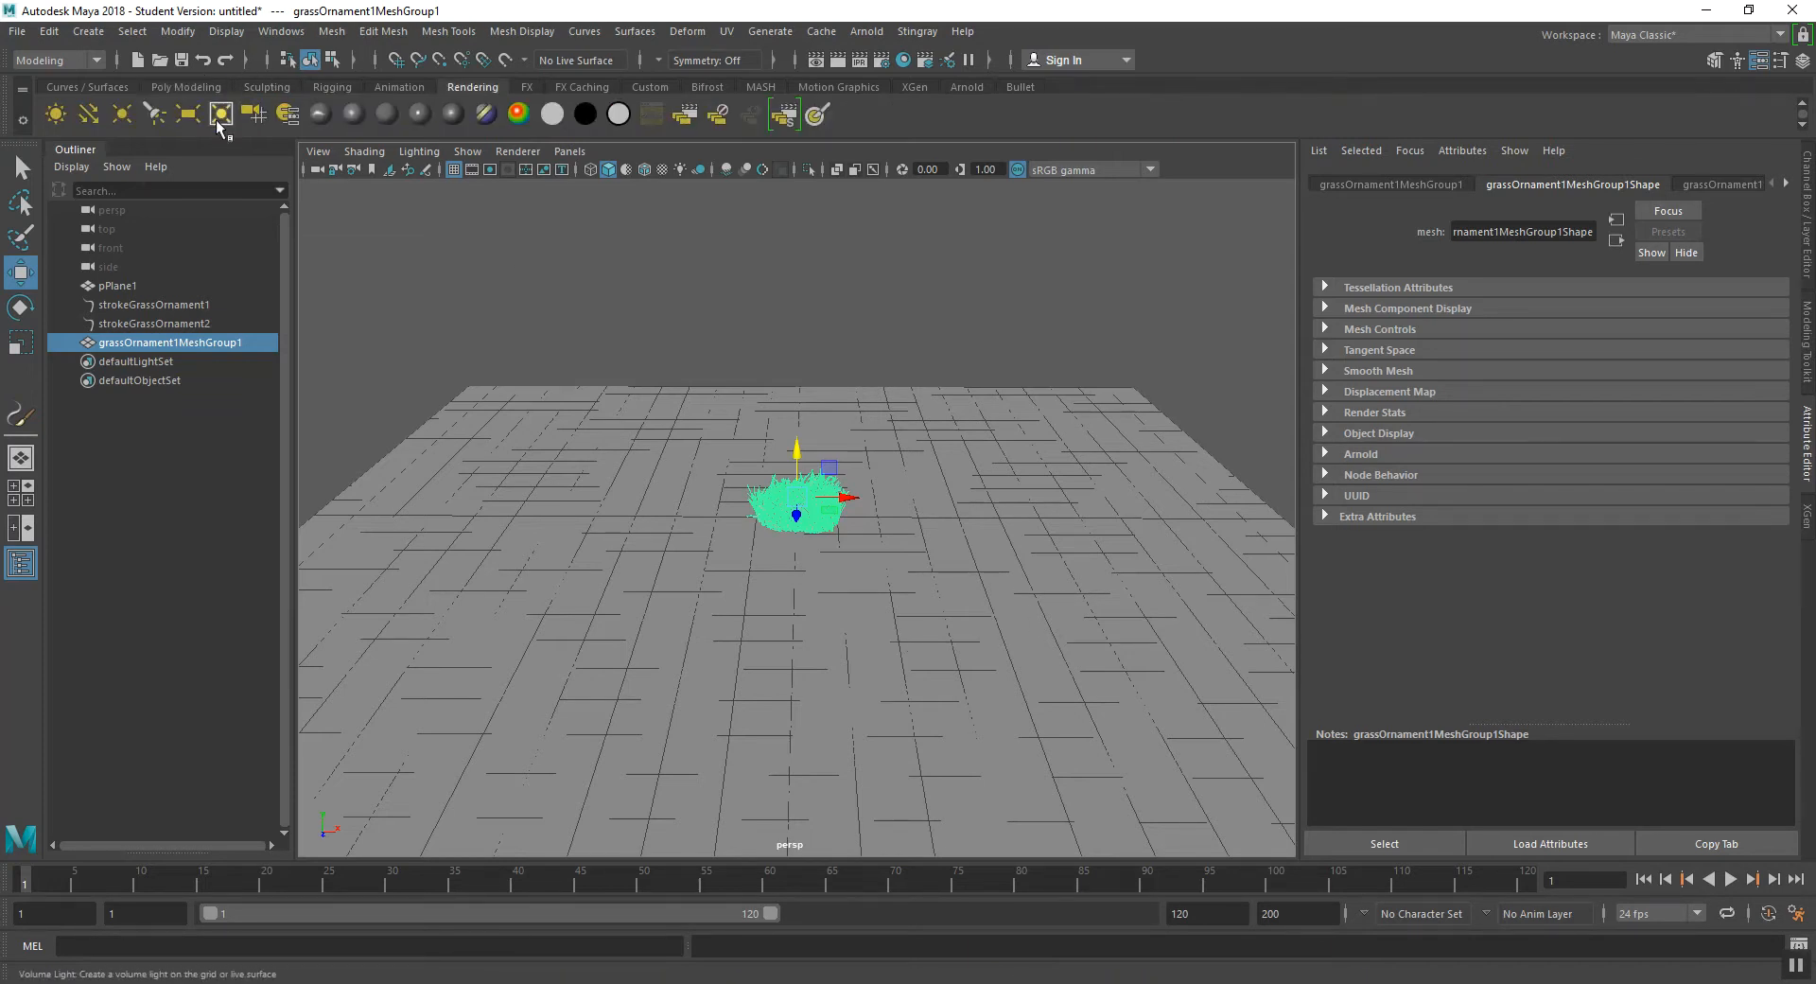
left_click(255, 115)
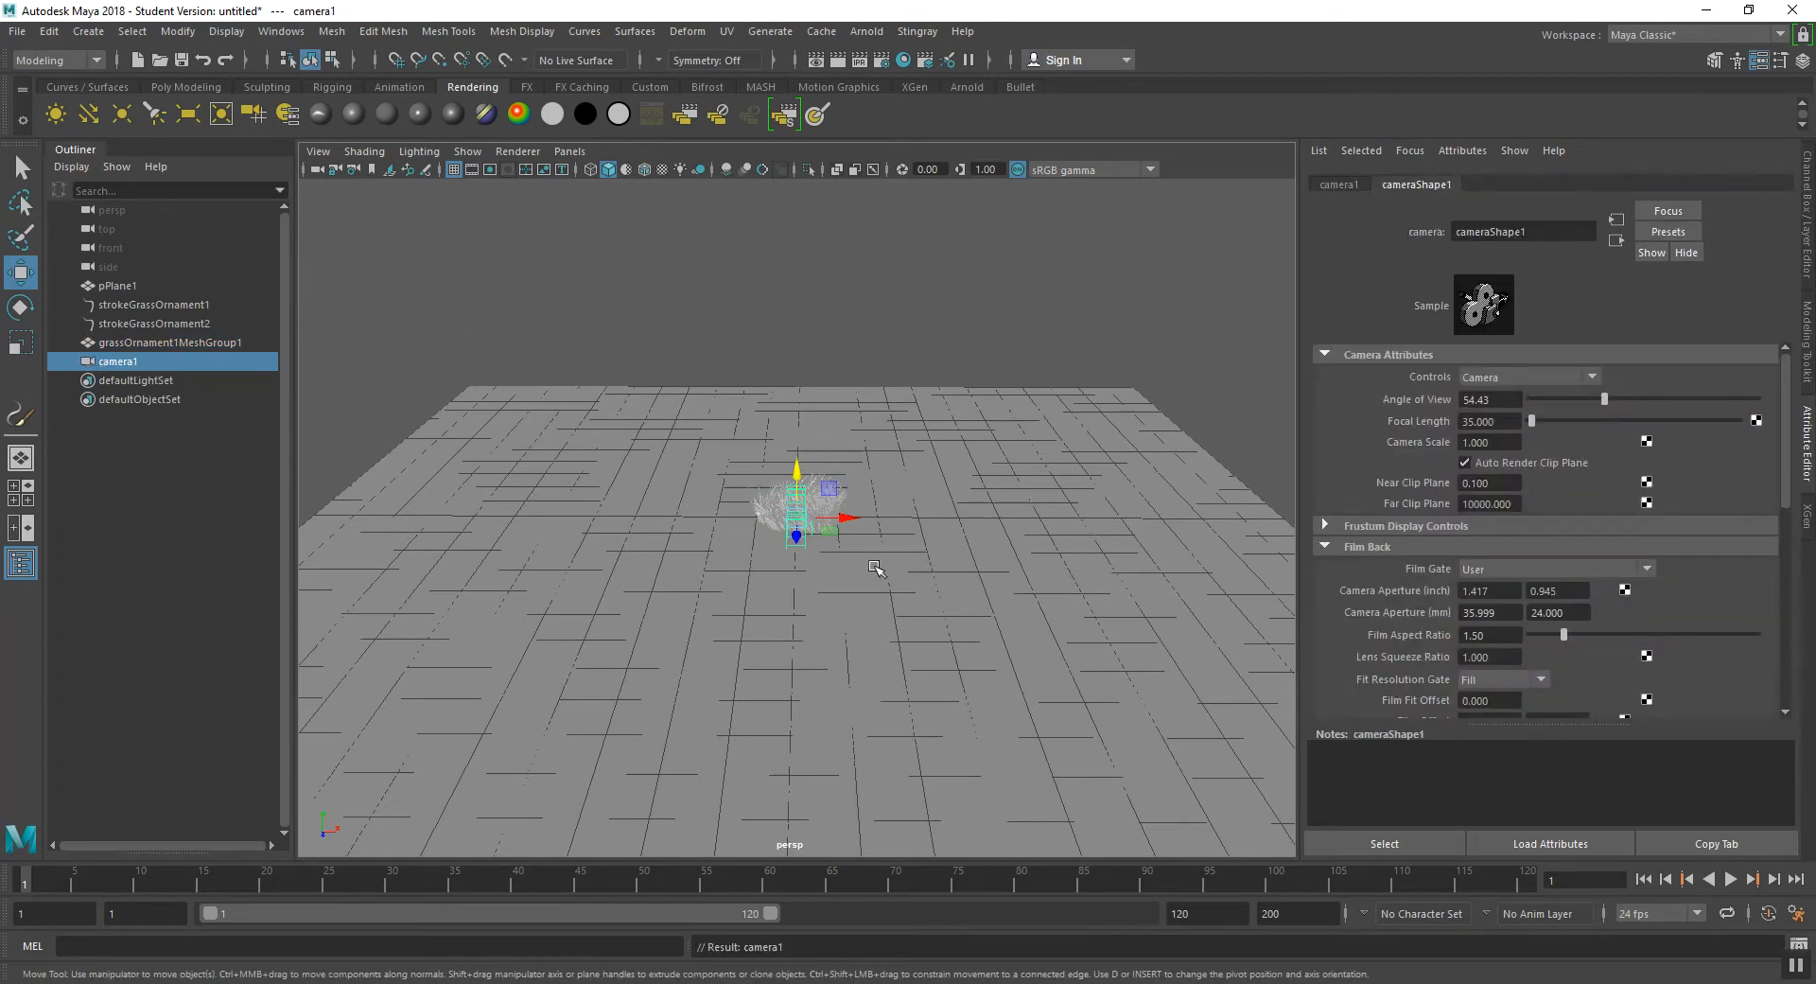
left_click_drag(838, 623, 449, 700, "alt")
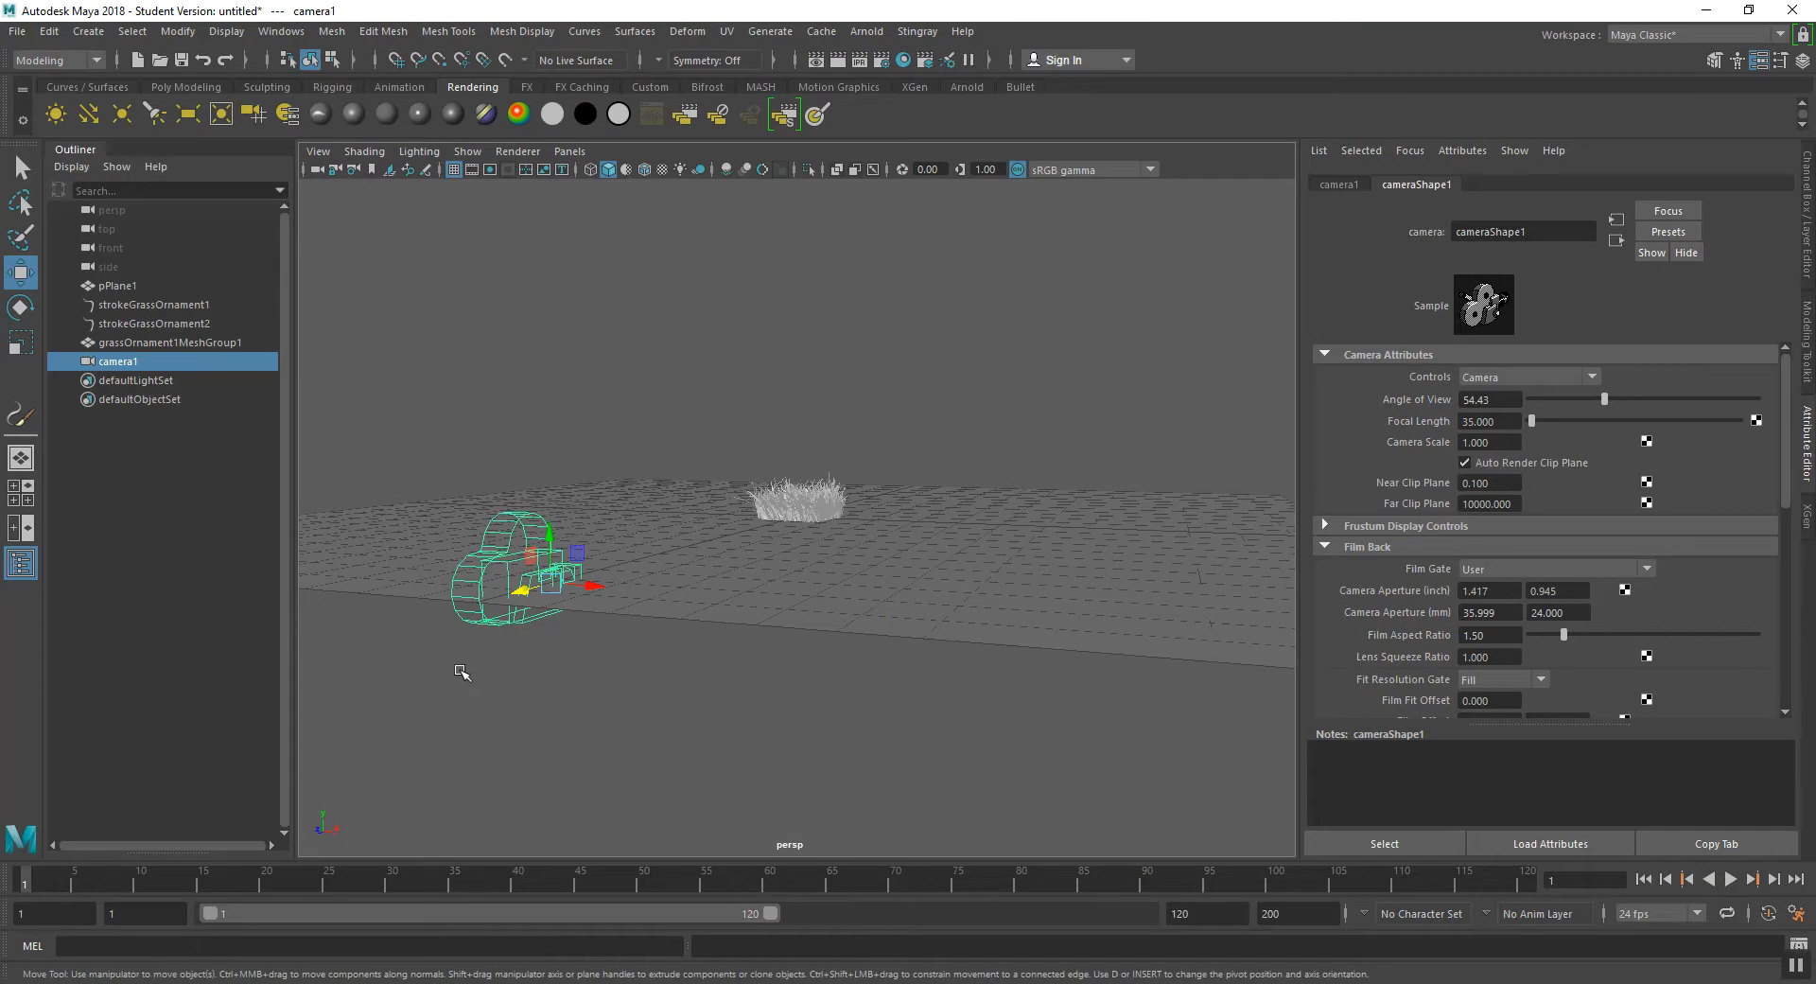
left_click_drag(532, 593, 457, 429)
- Look through camera1 and frame the grass clump and ground plane from slightly above, then clear the selection
left_click(570, 151)
mouse_move(638, 185)
left_click(788, 171)
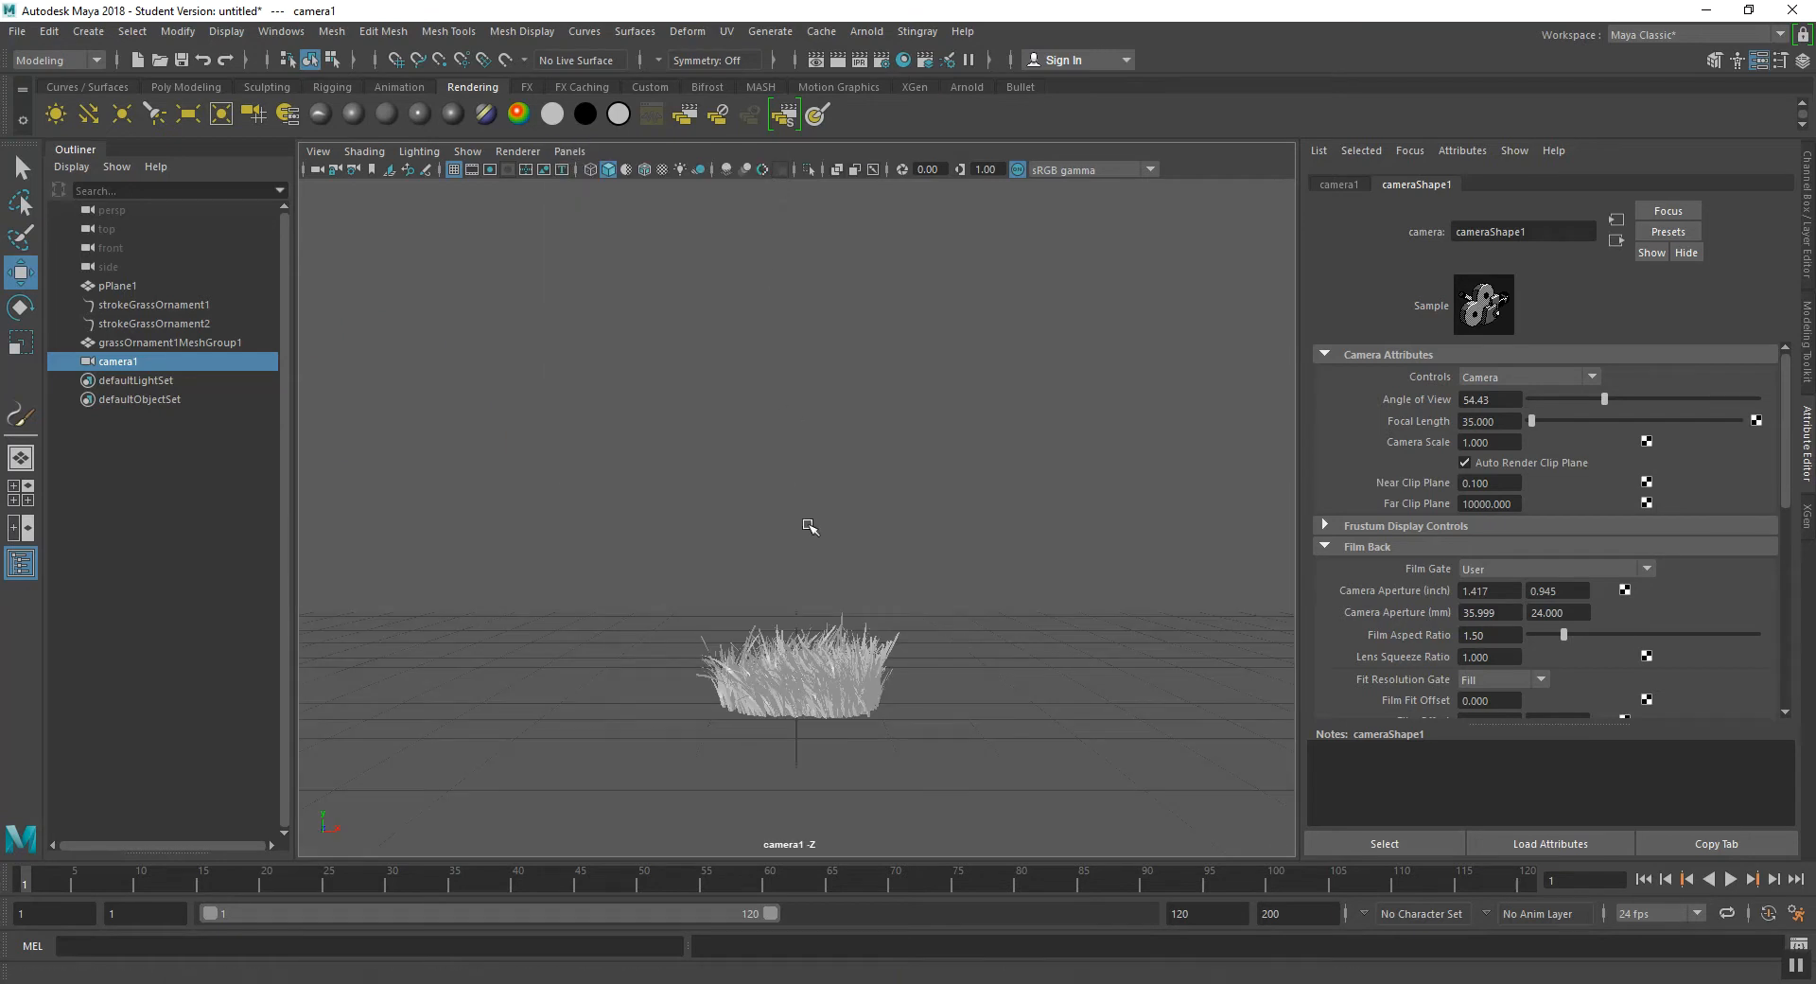
left_click(805, 617, "shift")
mouse_move(813, 624)
left_mouse_down("alt")
mouse_move(811, 606)
mouse_move(816, 647)
left_mouse_up("alt")
left_click(854, 342)
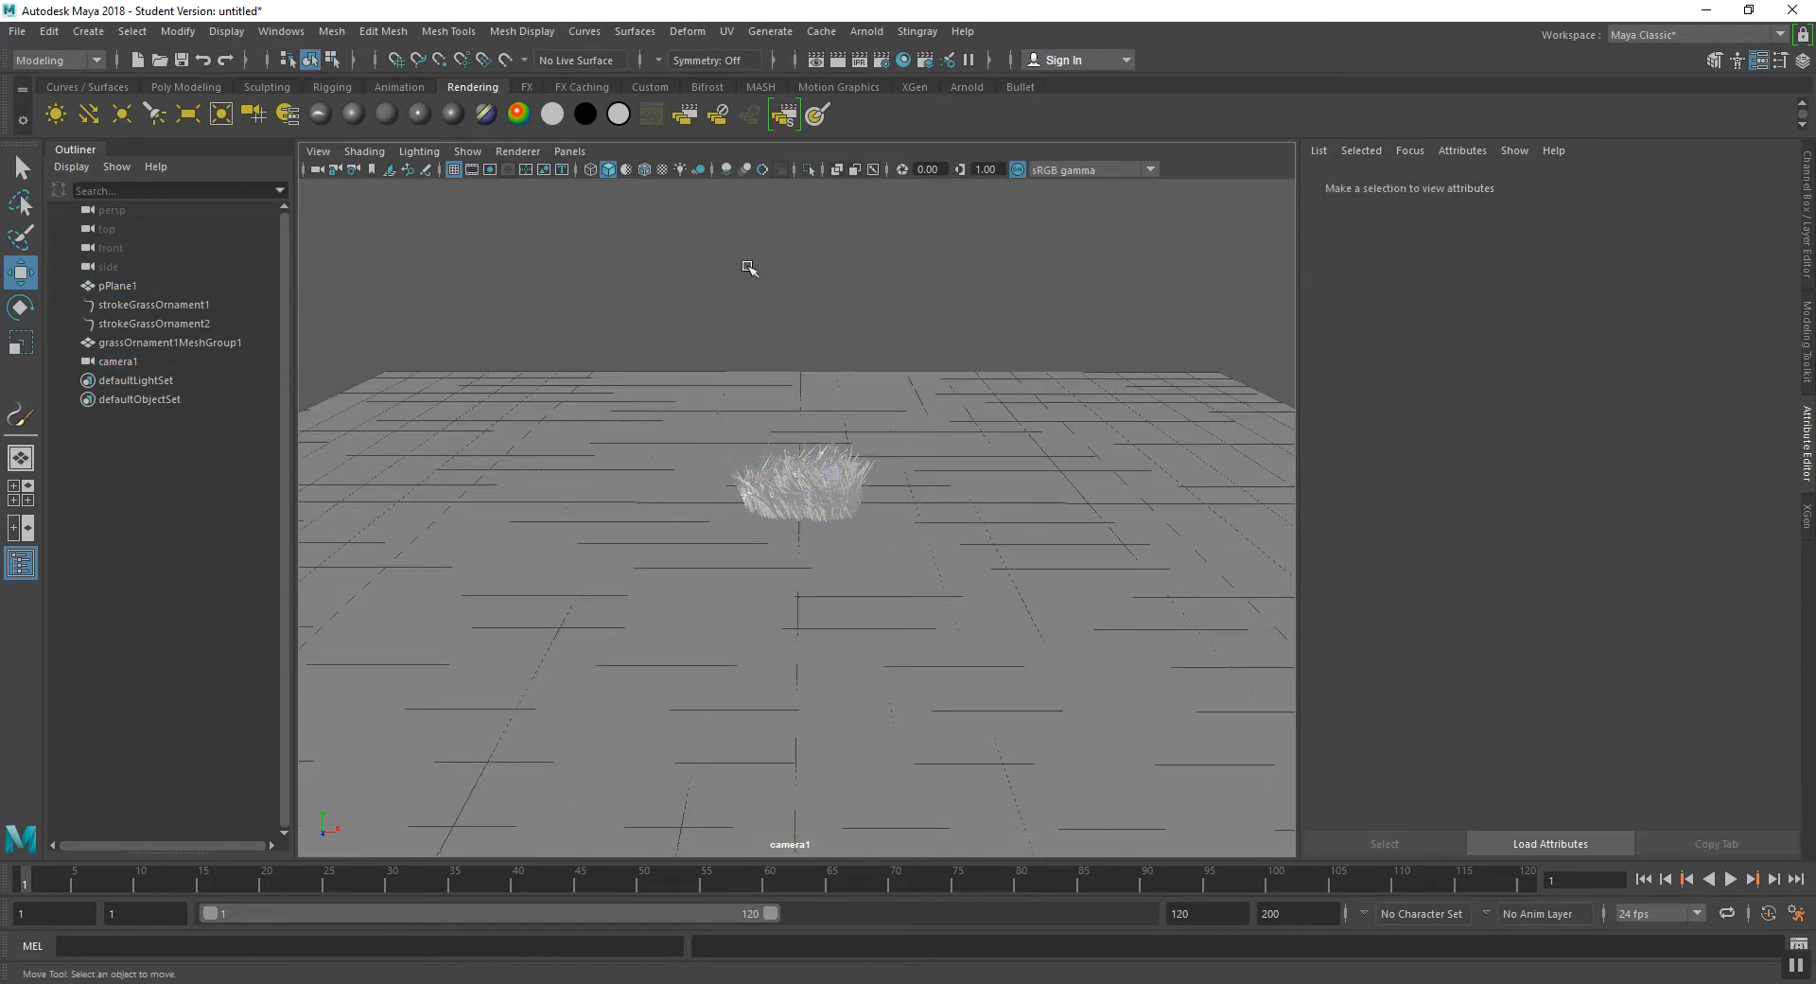
- Create a directional light in the scene
left_click(865, 32)
mouse_move(917, 128)
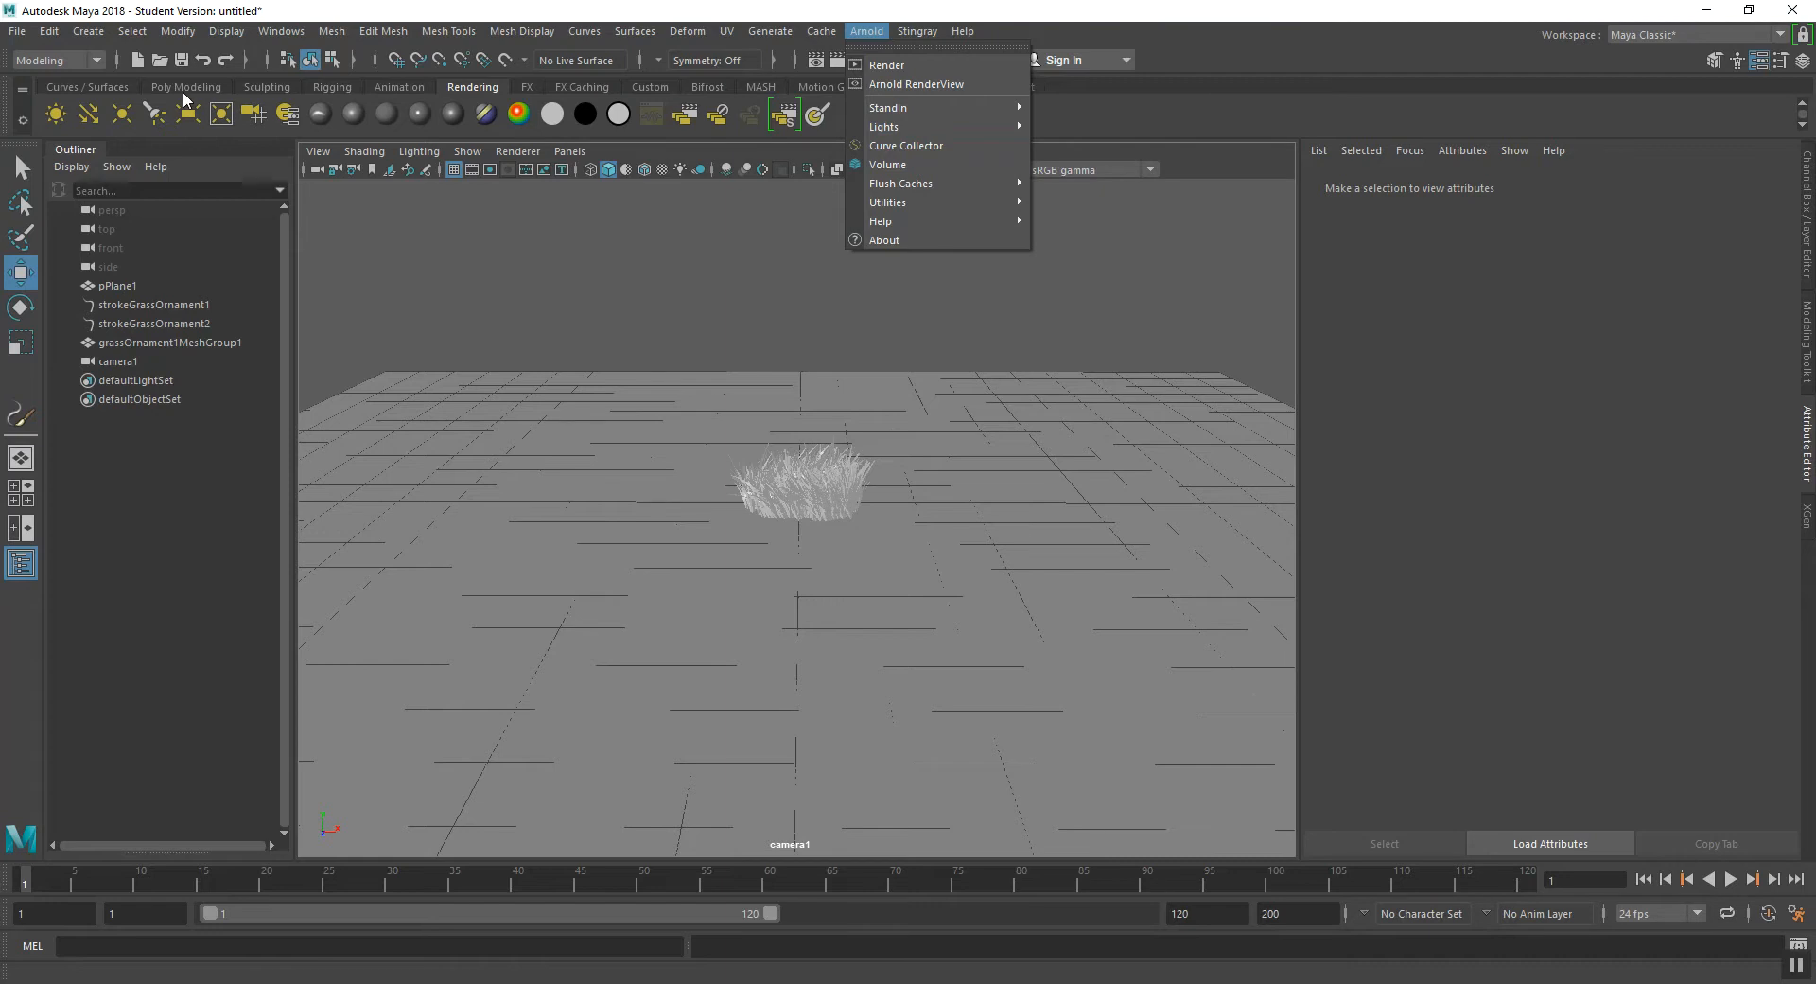
left_click(94, 118)
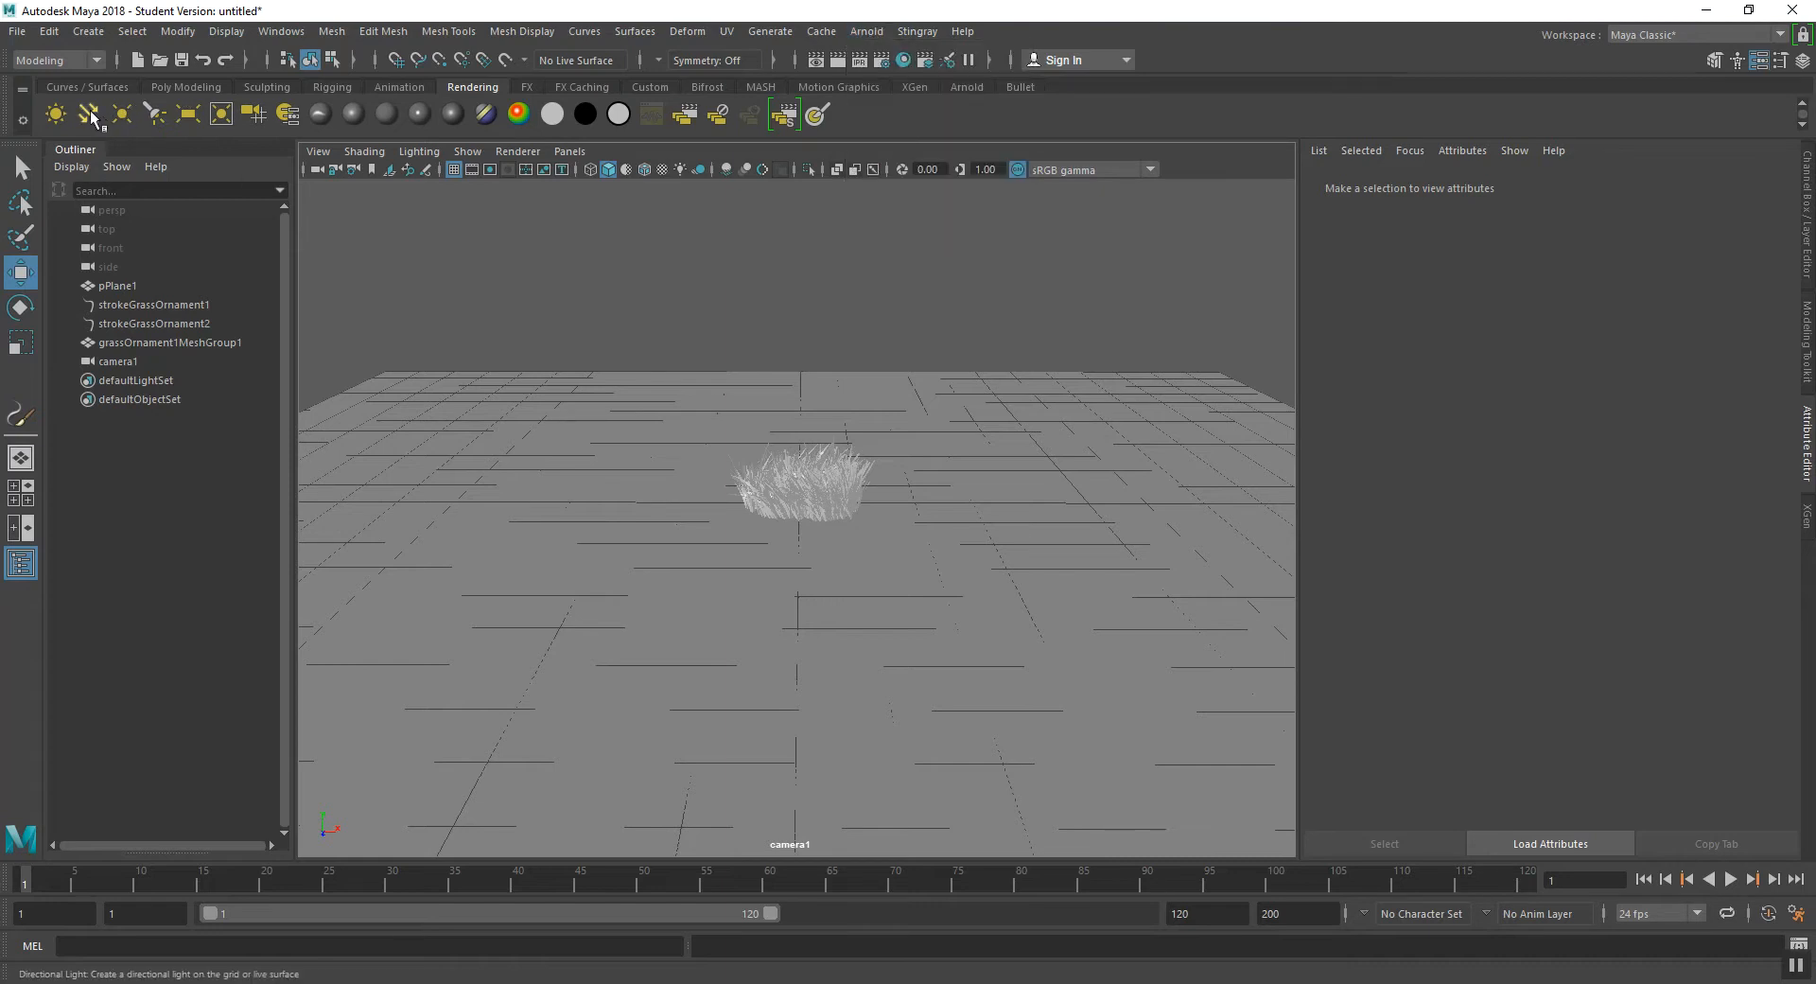
left_click(95, 119)
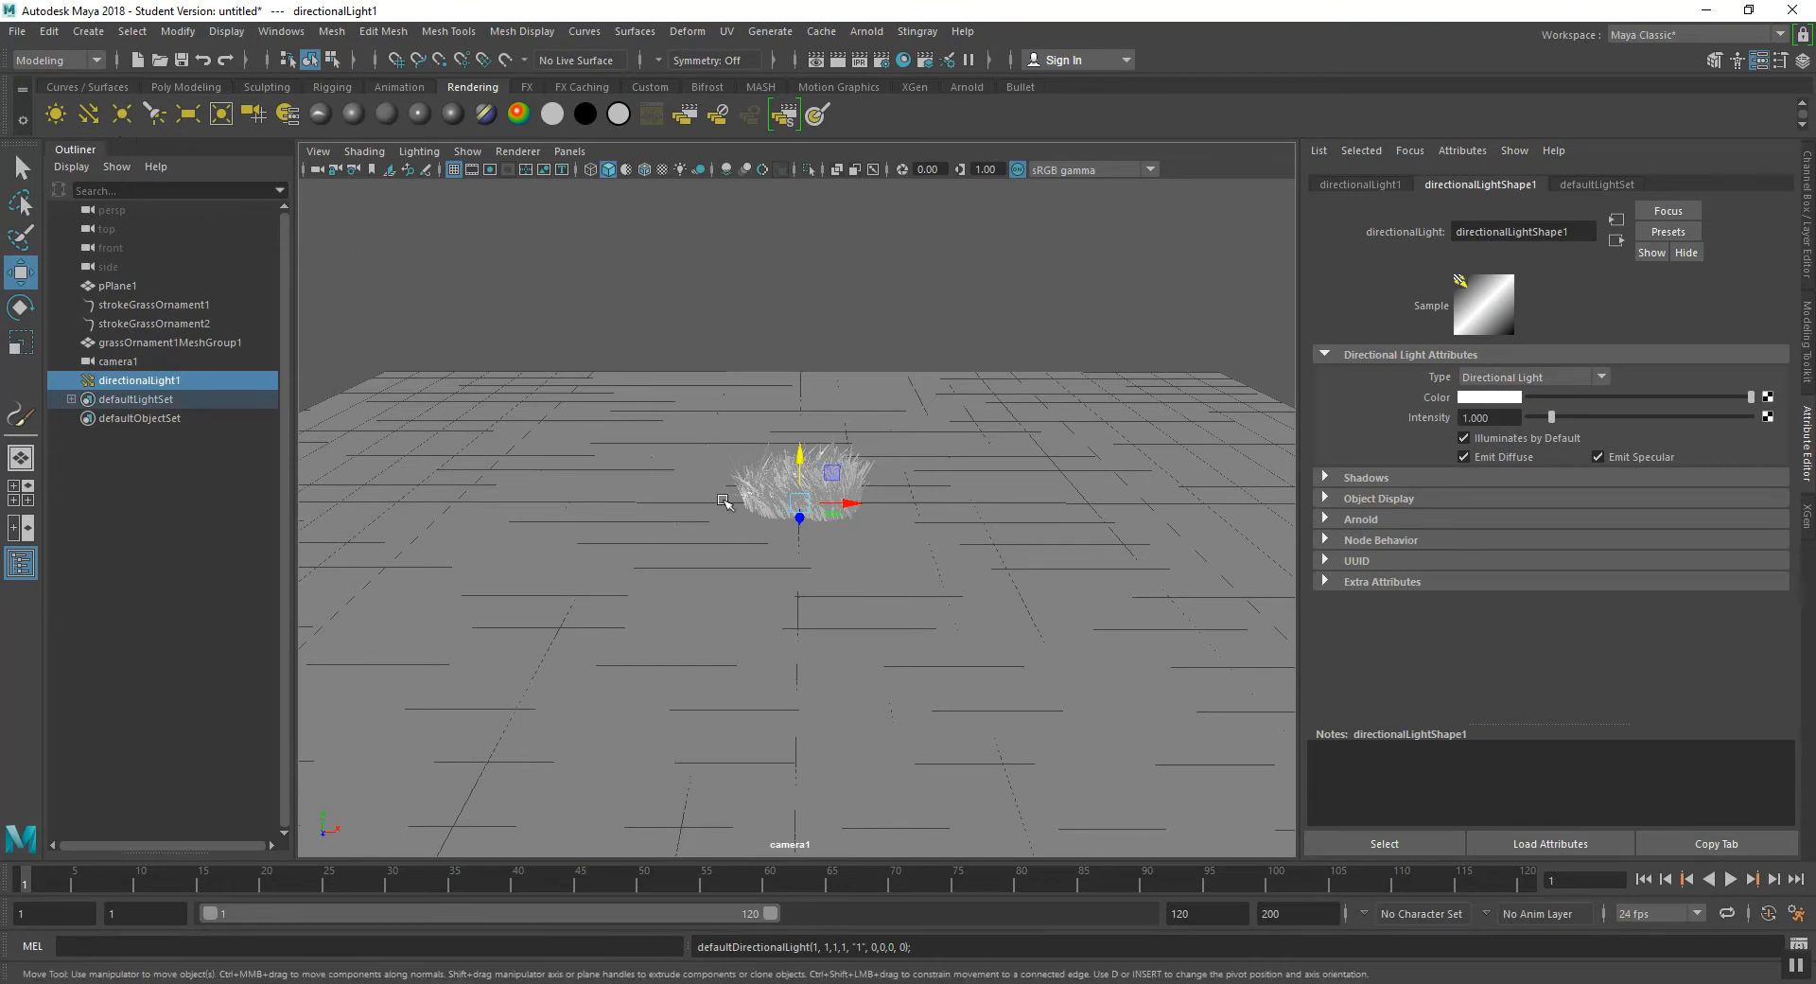
- Raise the directional light above the ground, rotate it towards the grass and move it to the plane's far left side
left_click_drag(802, 460, 774, 398)
key("e")
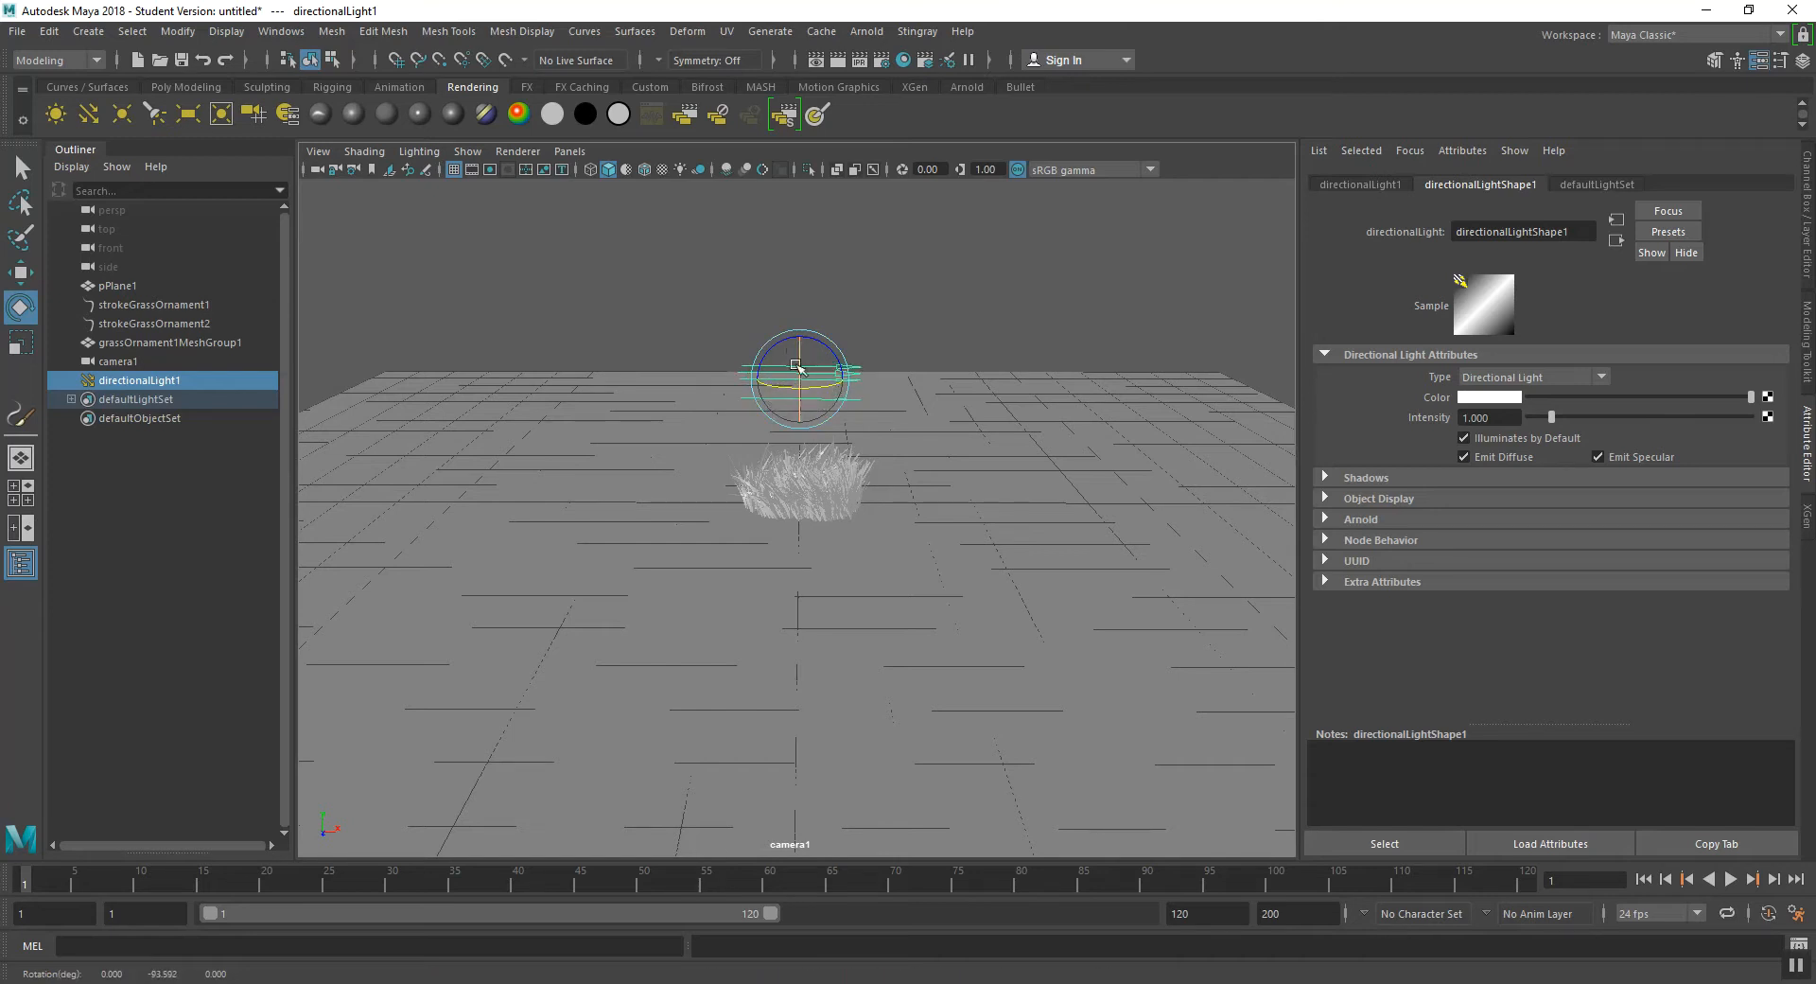
left_click_drag(832, 341, 391, 420)
key("w")
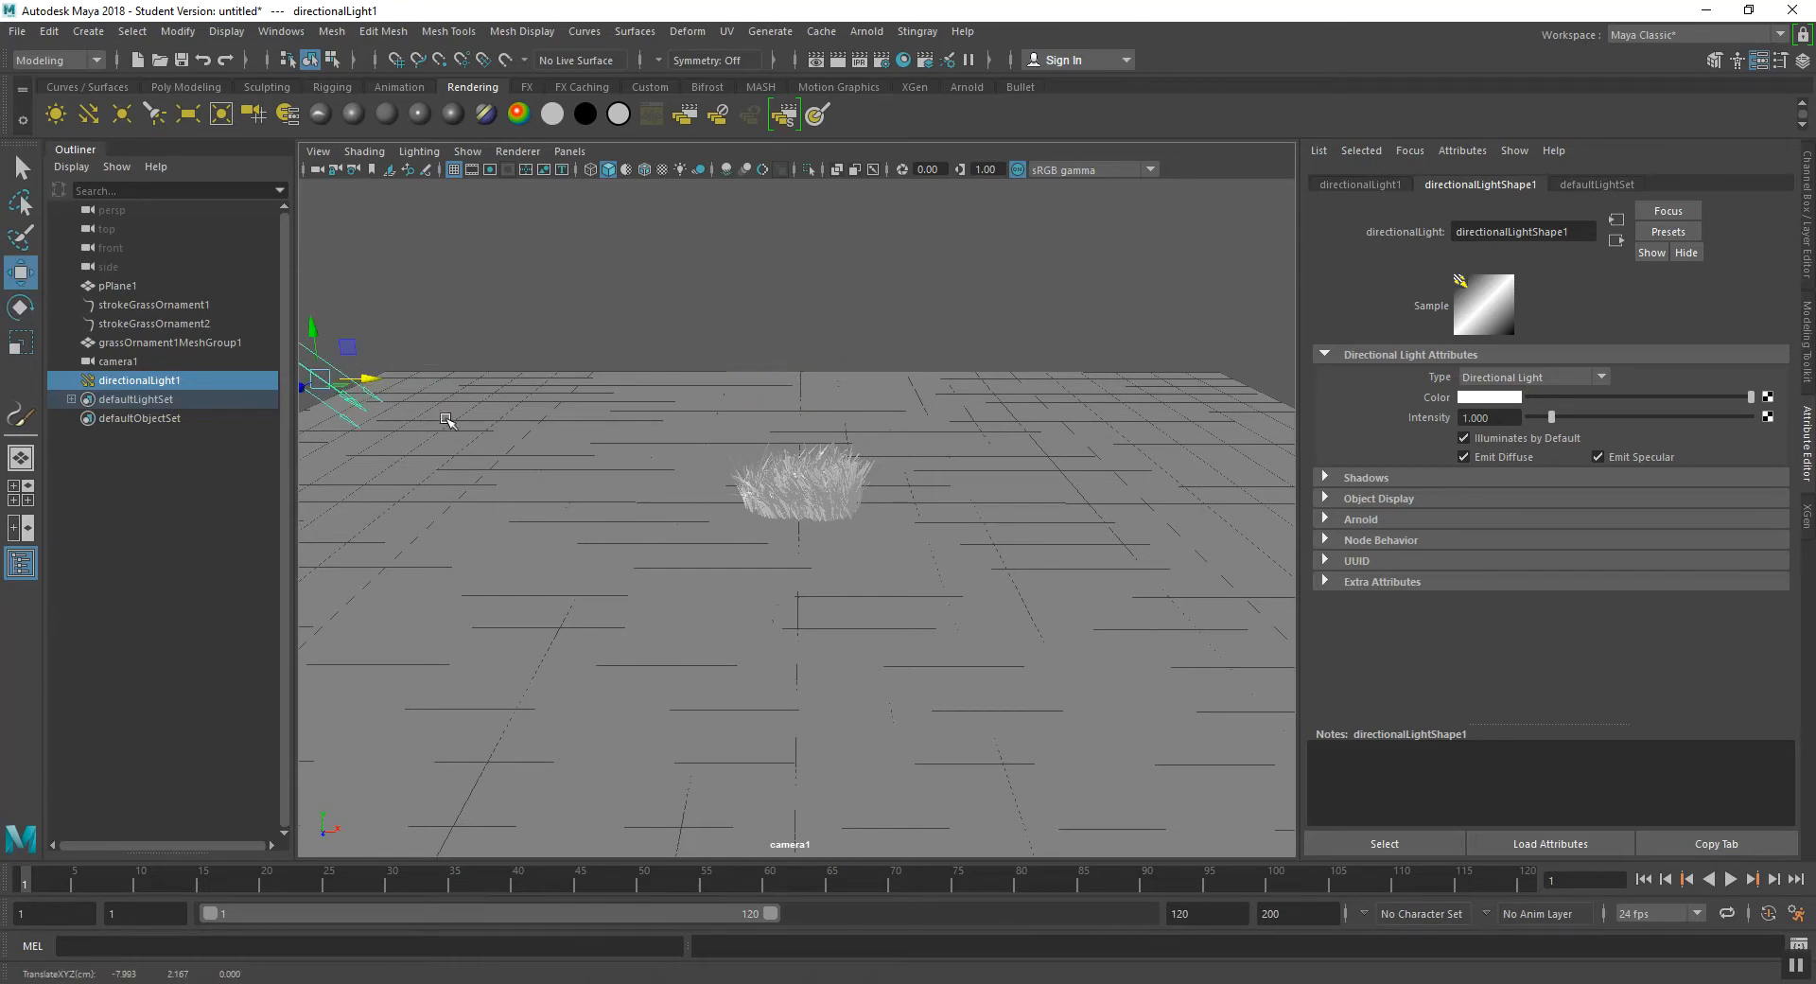
left_click(832, 324)
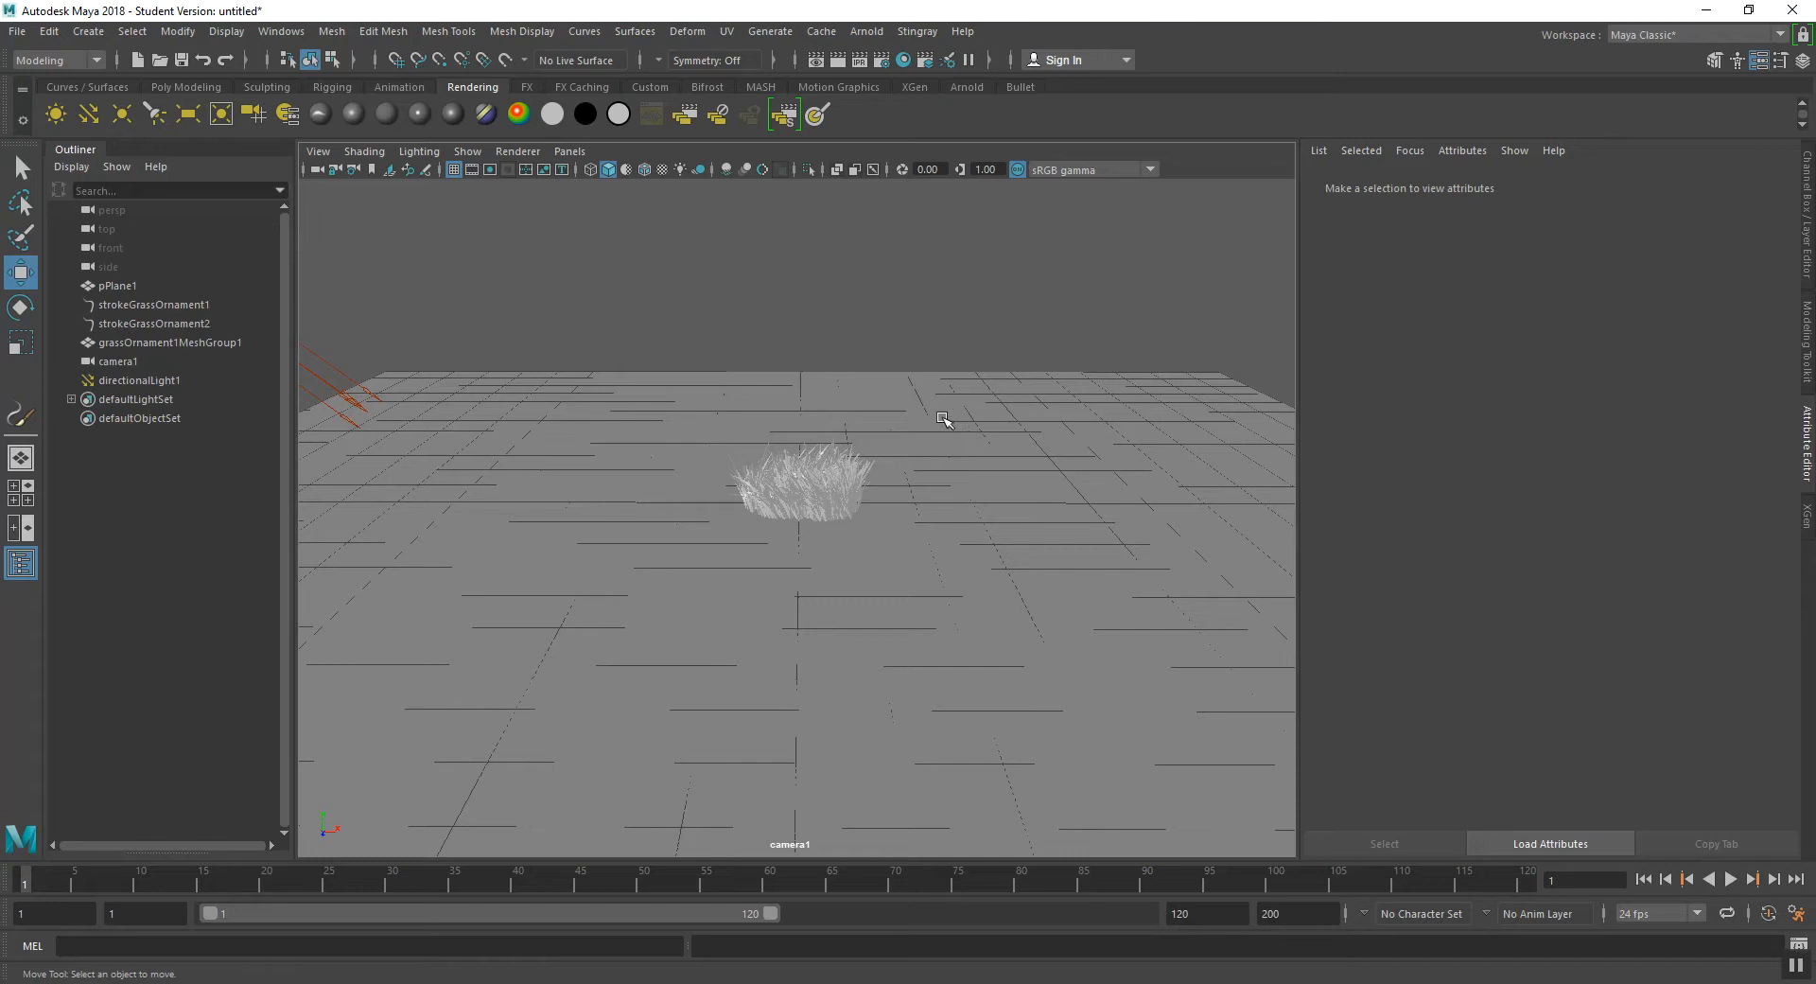
- Create an XGen description named GrassB_description on the ground plane, in a new collection GrassB_collection, using Custom Geometry/Archives primitives
left_click(943, 418)
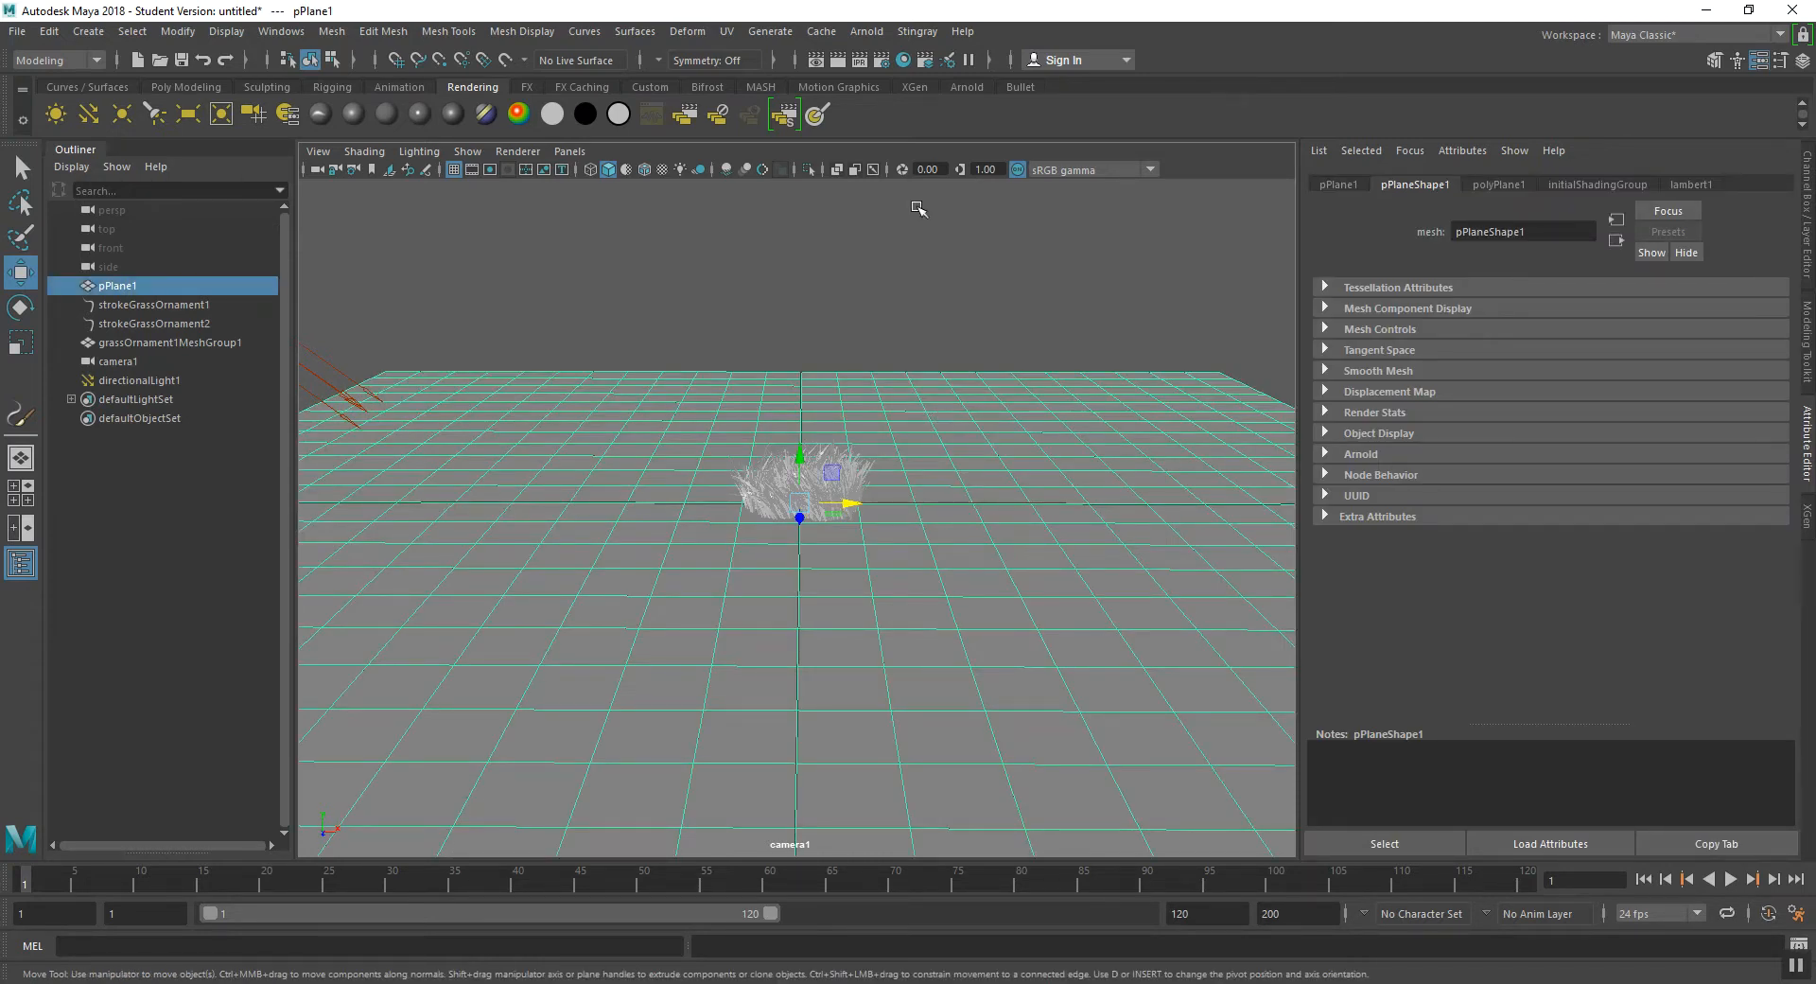
left_click(769, 32)
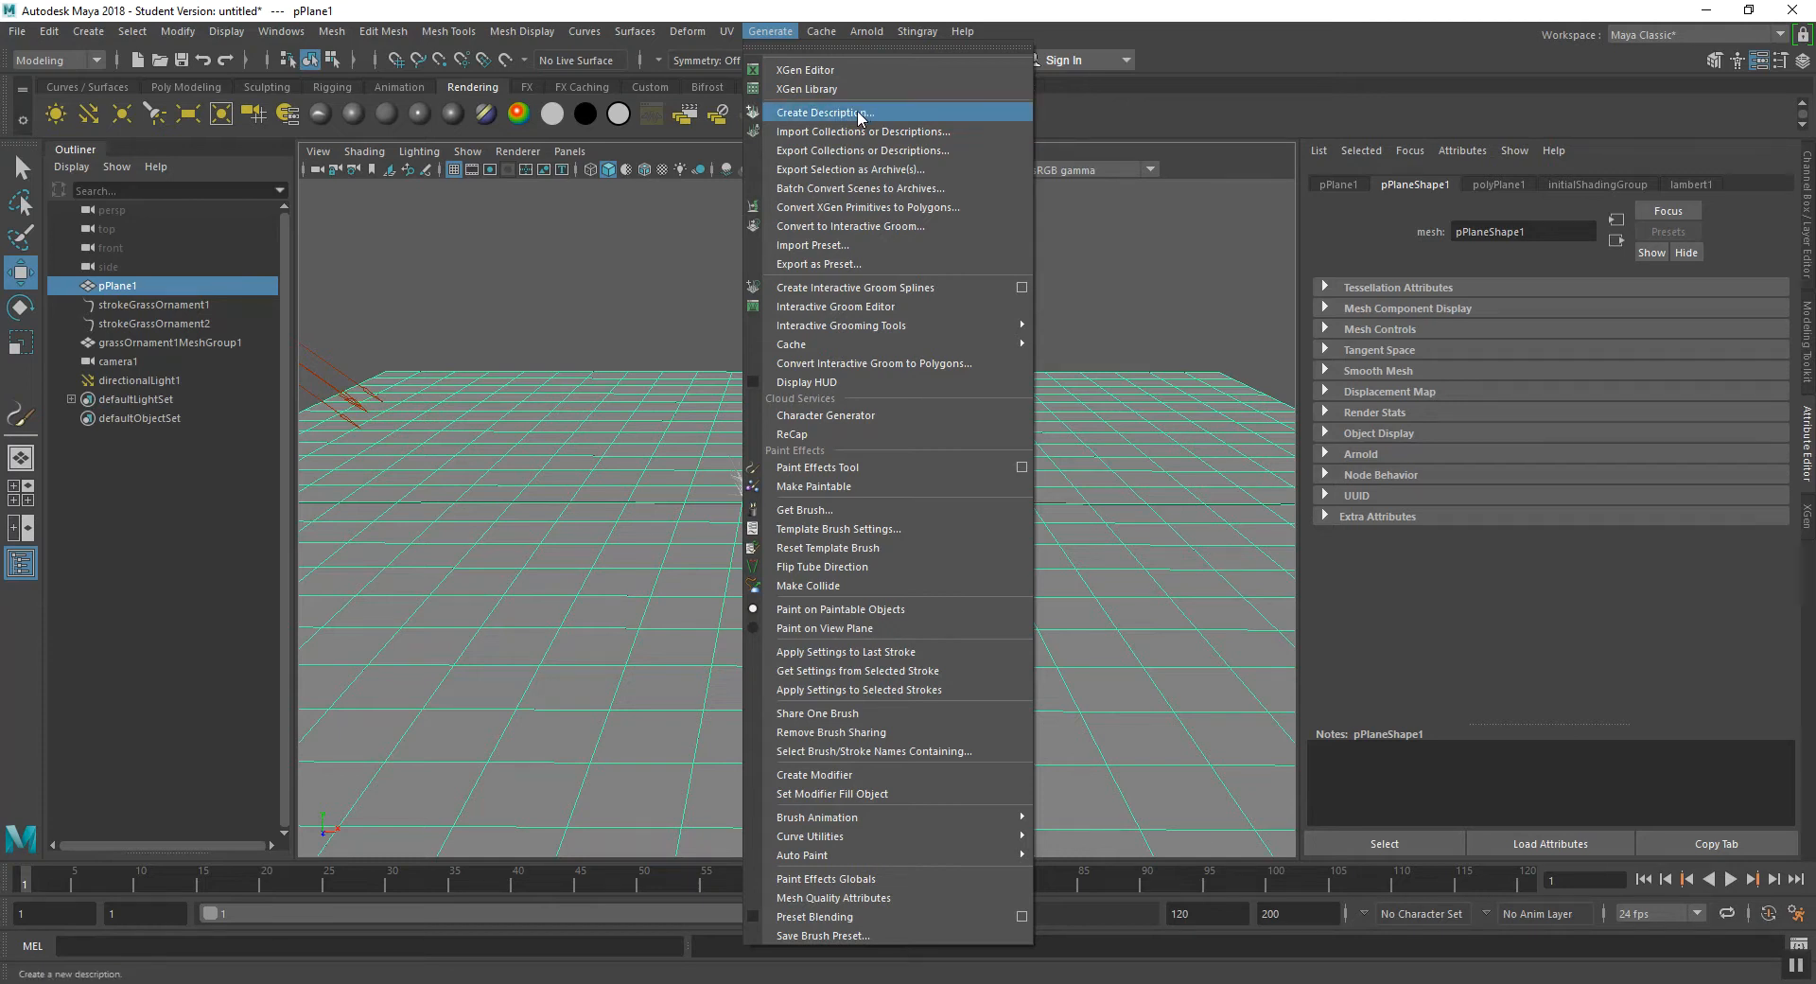
left_click(863, 114)
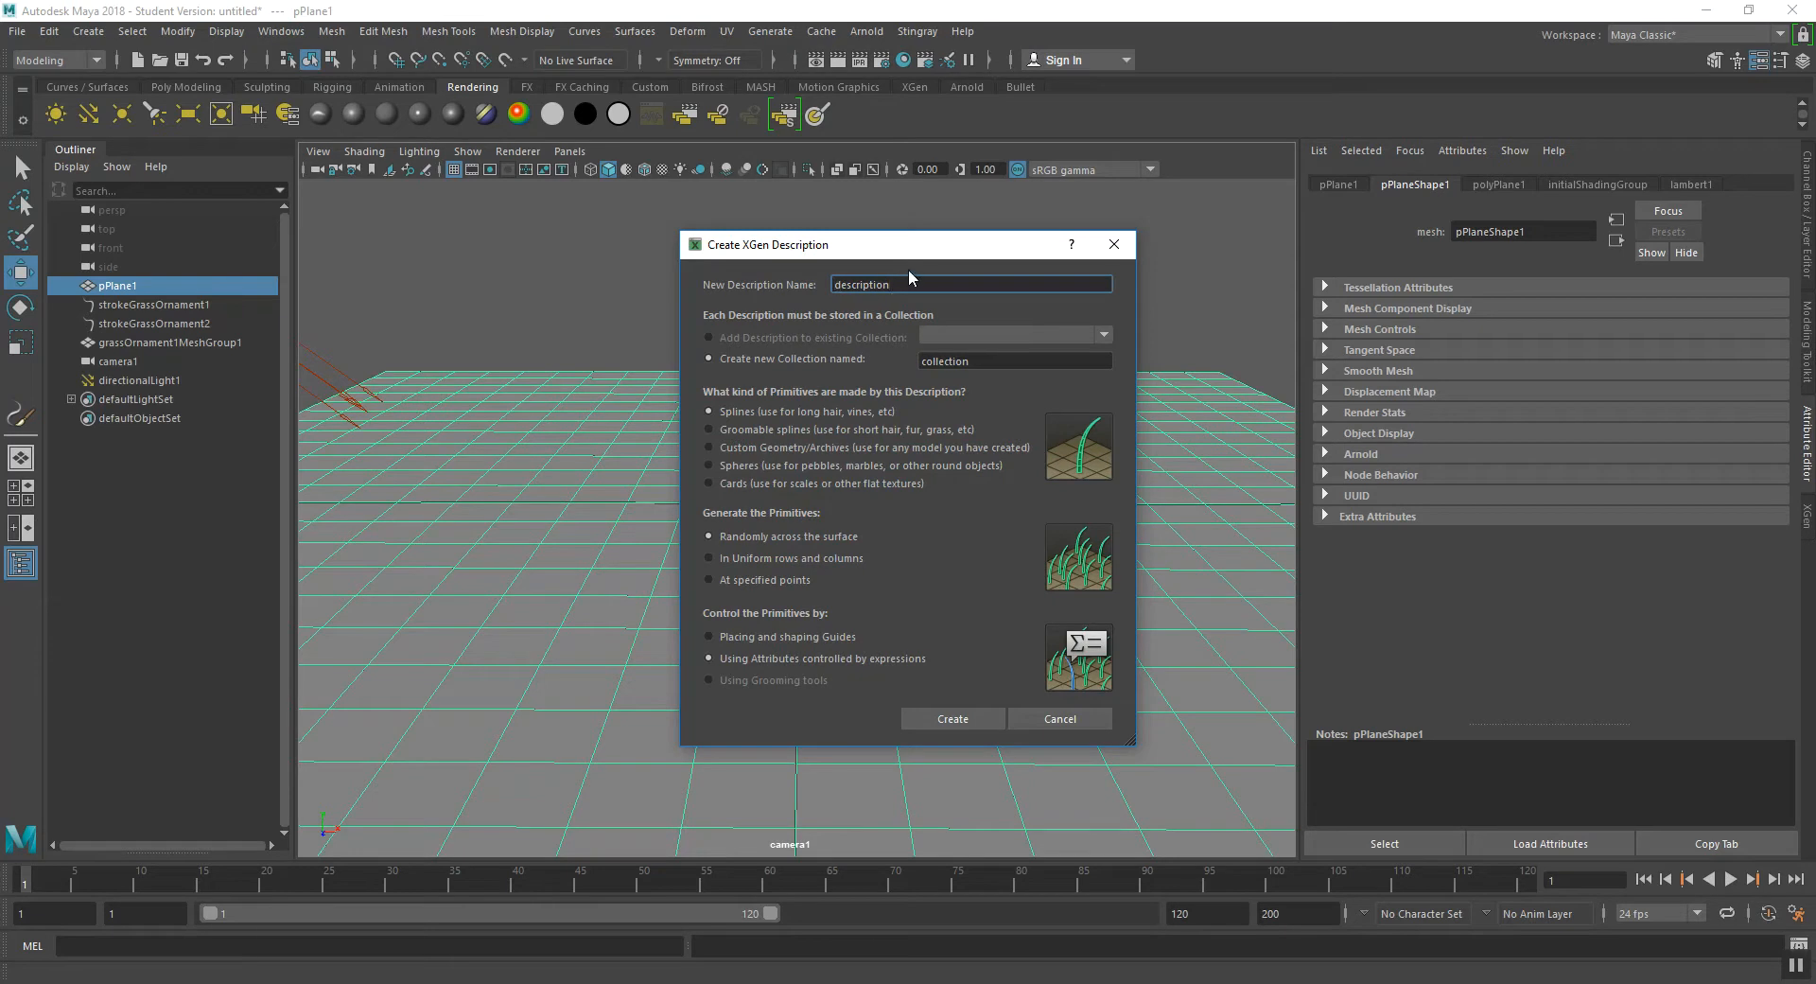
type("GrassB_")
left_click(935, 363)
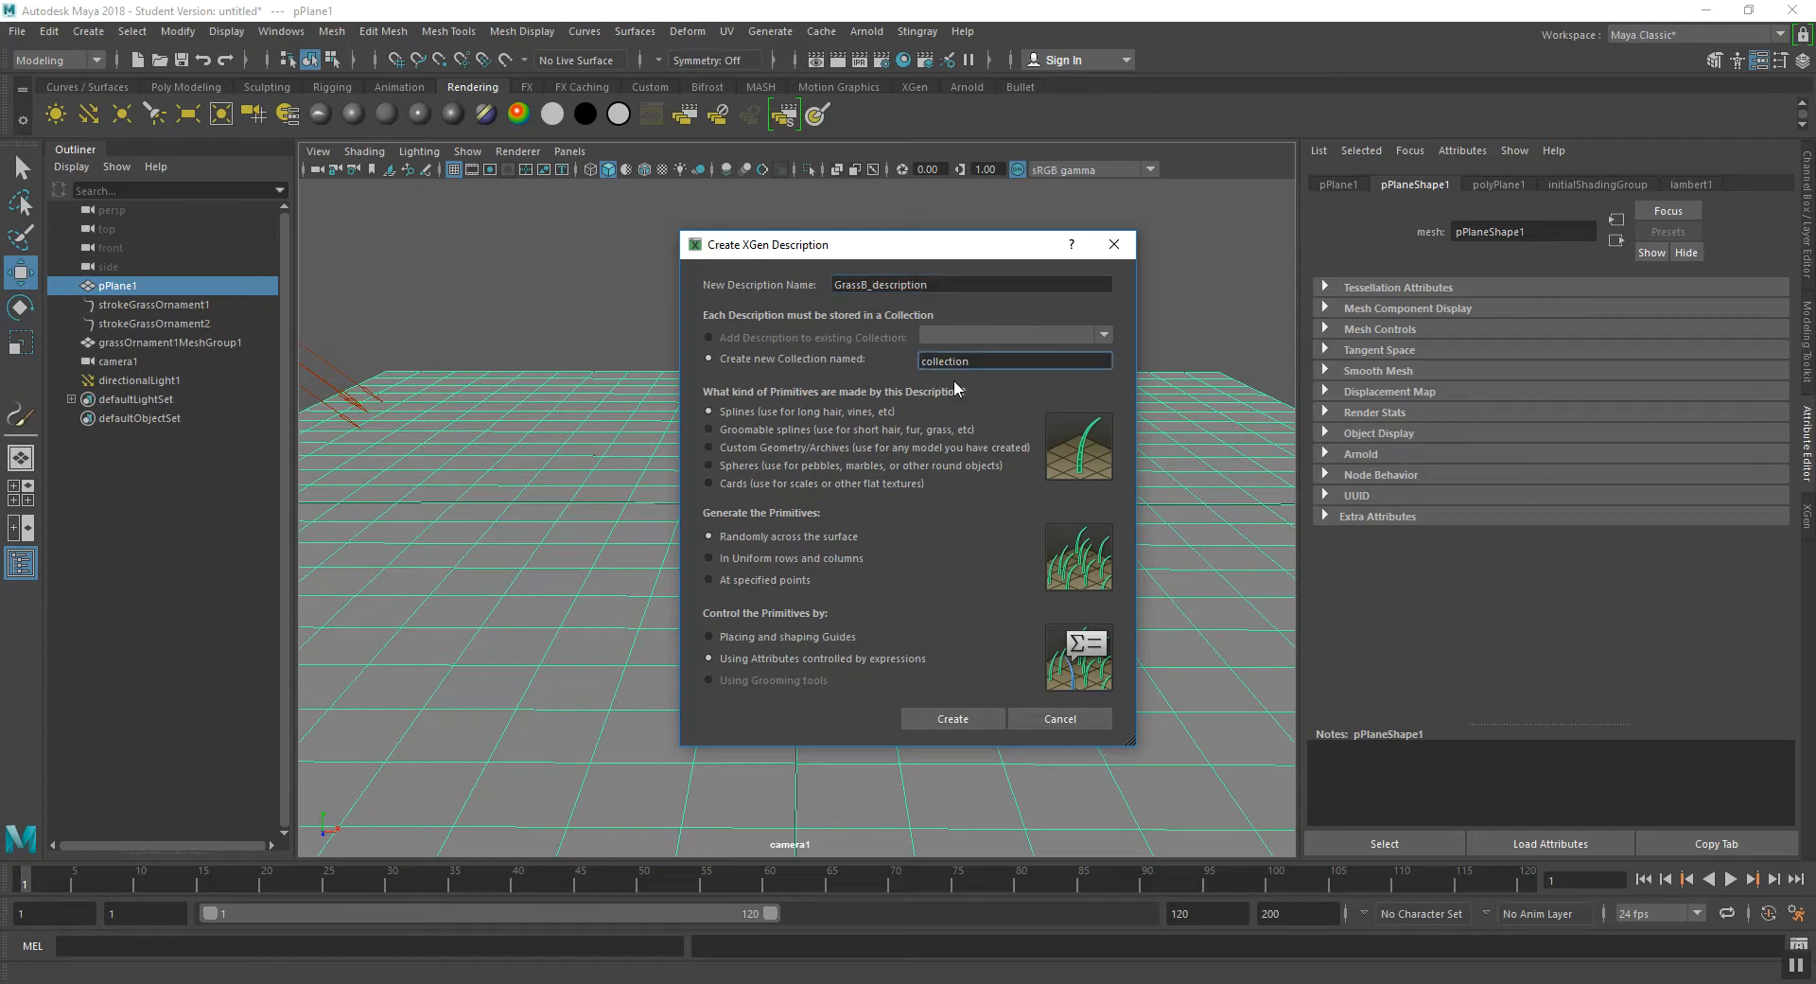
type("GrassB_")
left_click(709, 449)
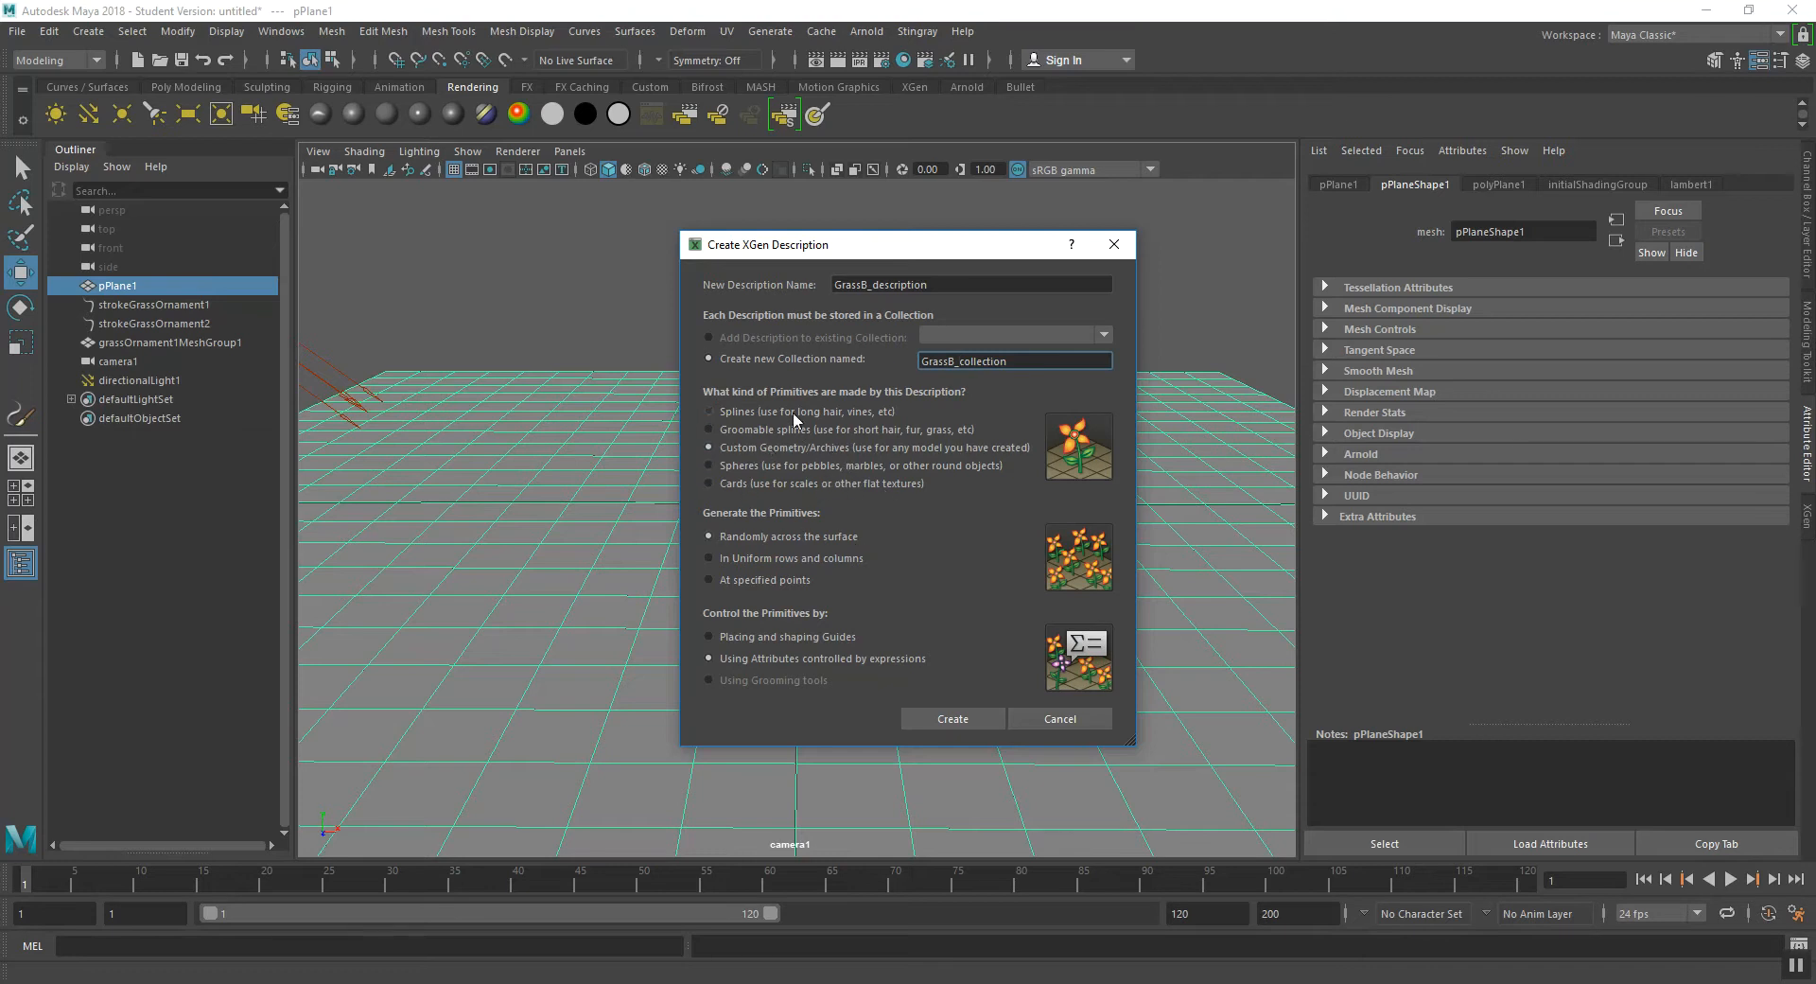
left_click(955, 717)
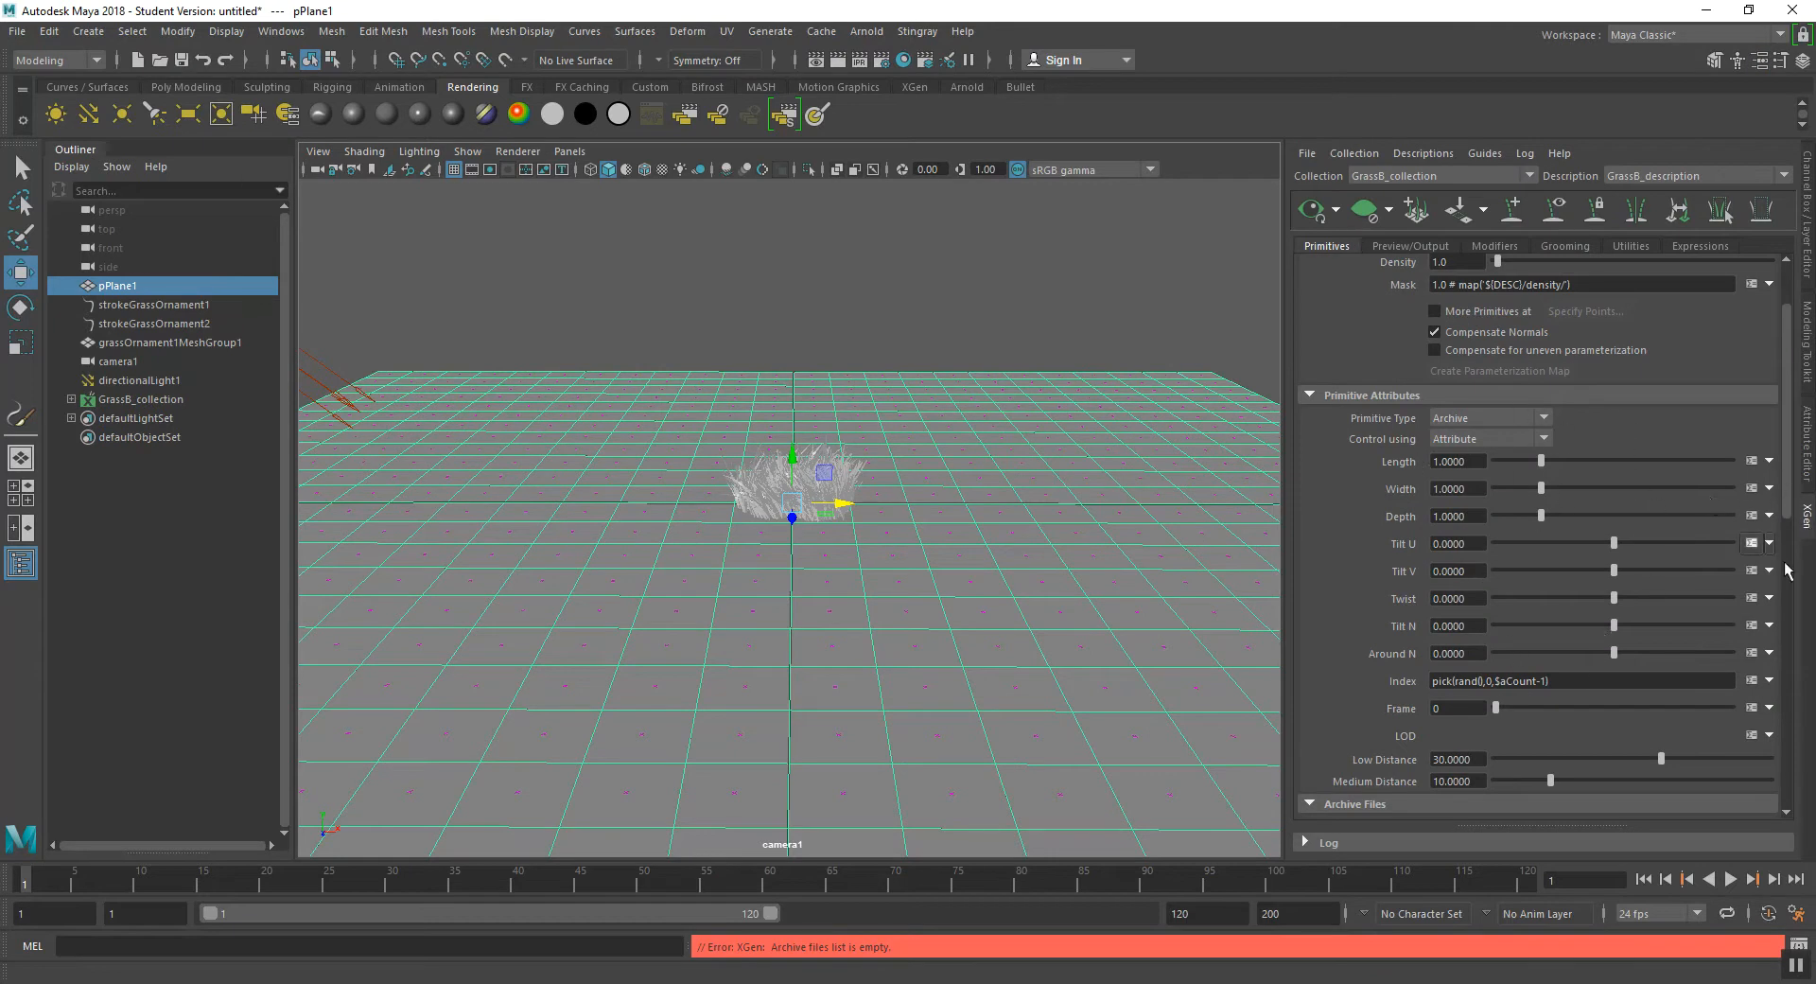
- Examine the generator, primitive attribute and archive file settings of the new XGen description
left_click(1809, 541)
left_click(1808, 515)
left_click(1809, 416)
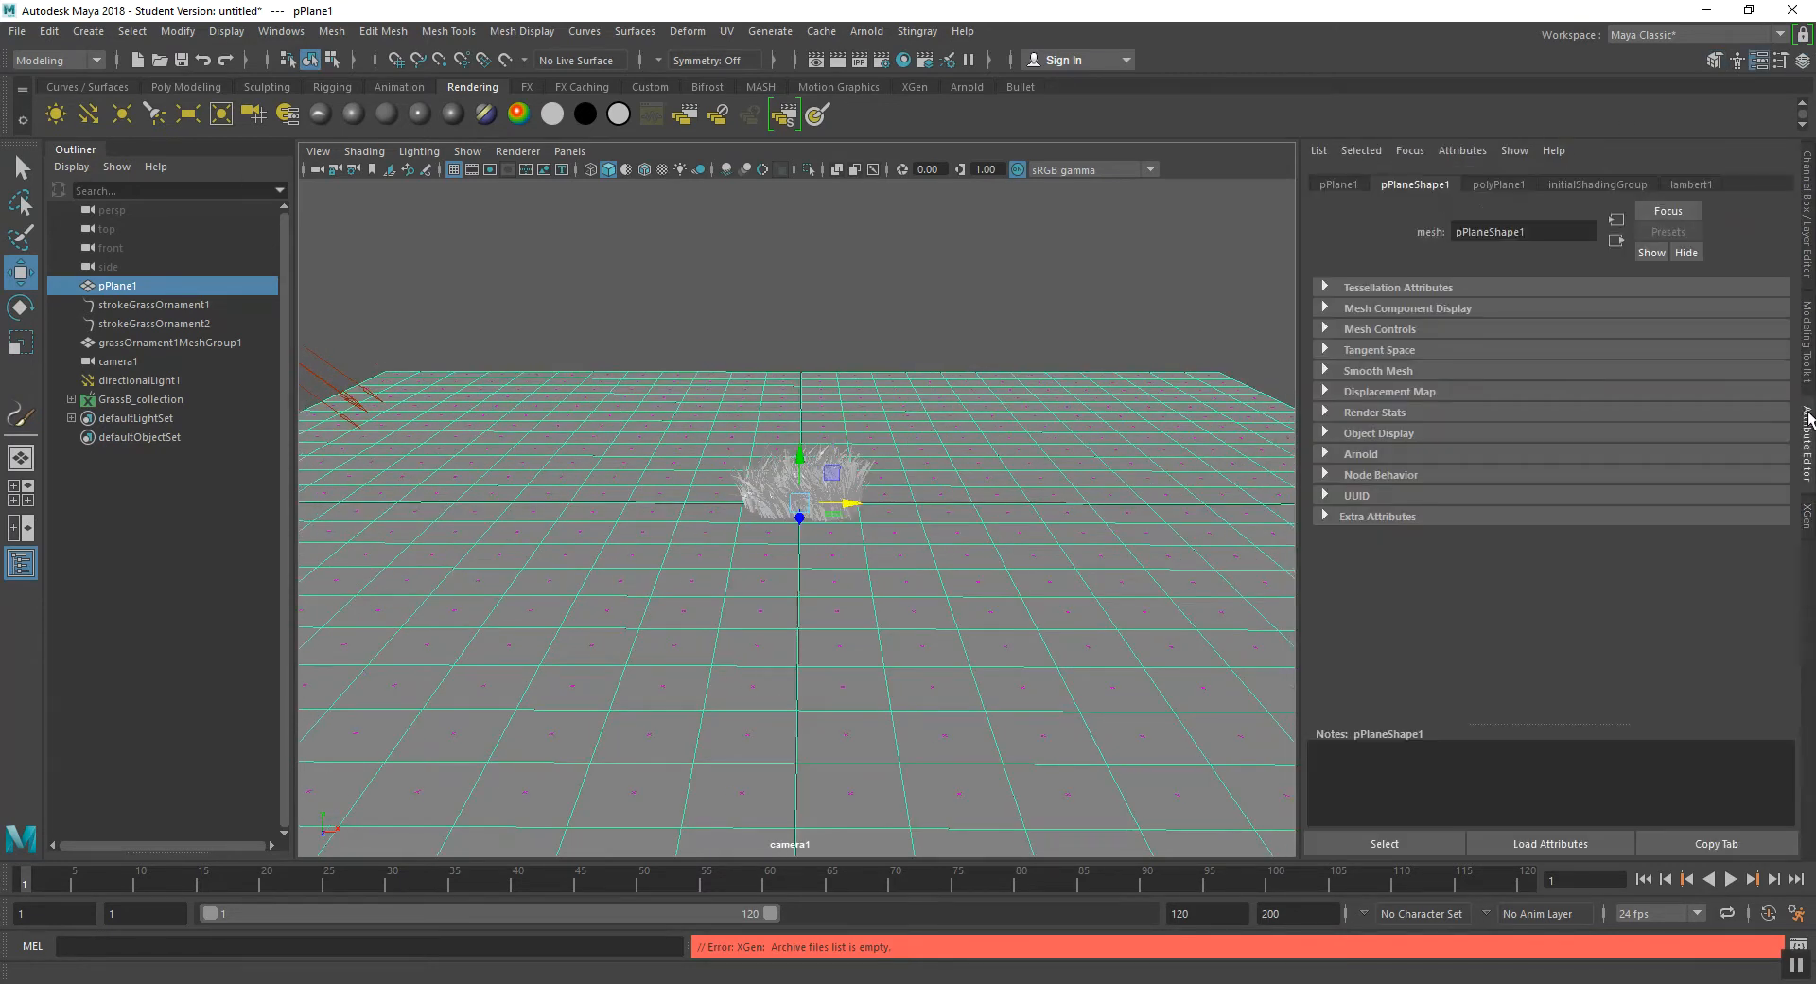
left_click(1807, 515)
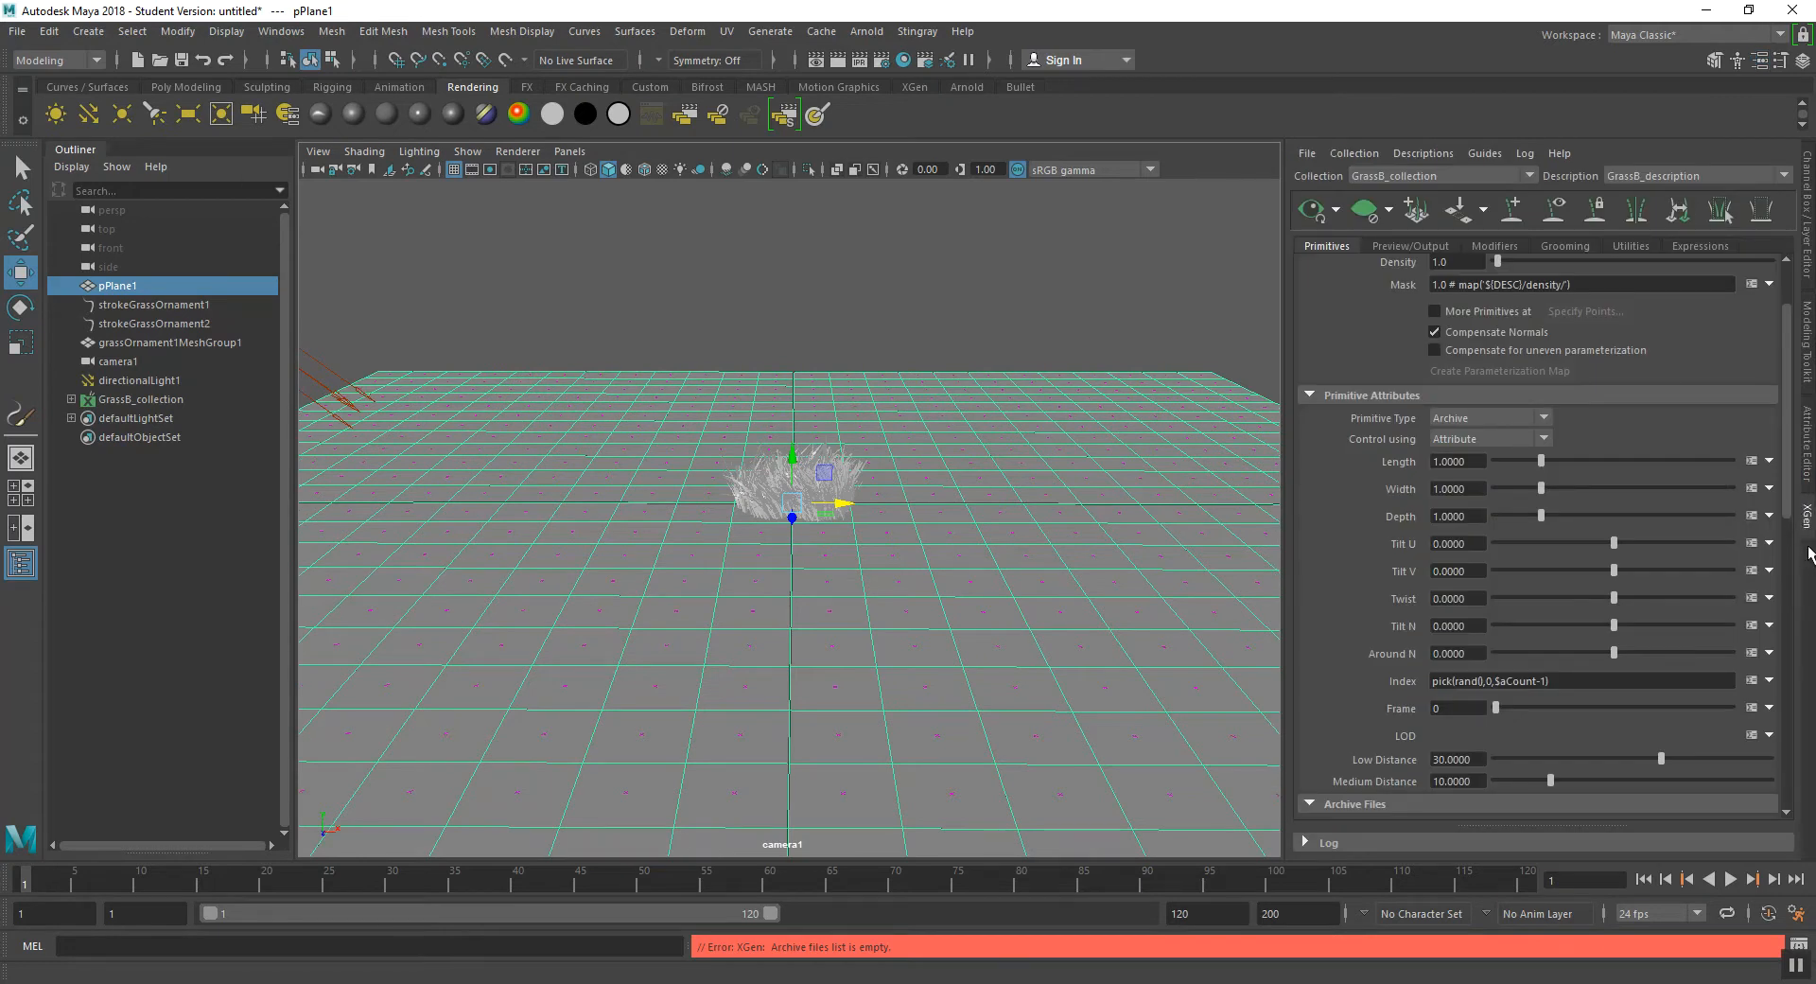
scroll(1776, 407, "down", 8)
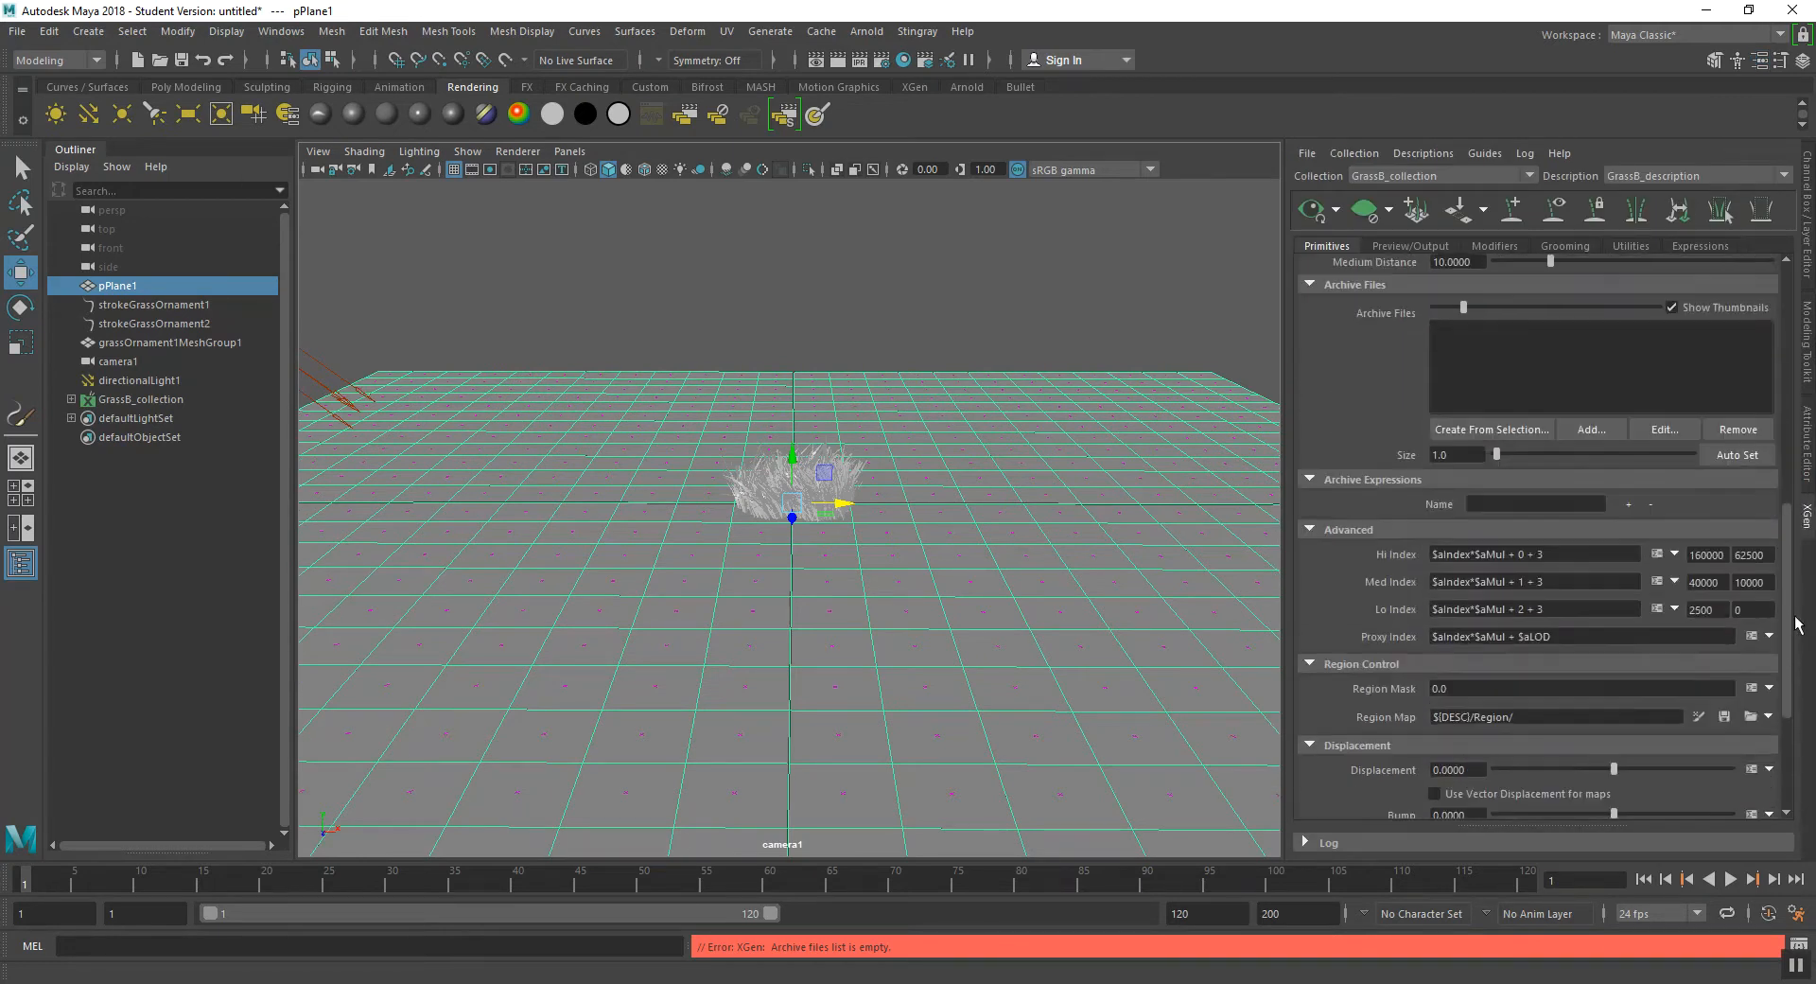
left_click_drag(1815, 555, 1814, 378)
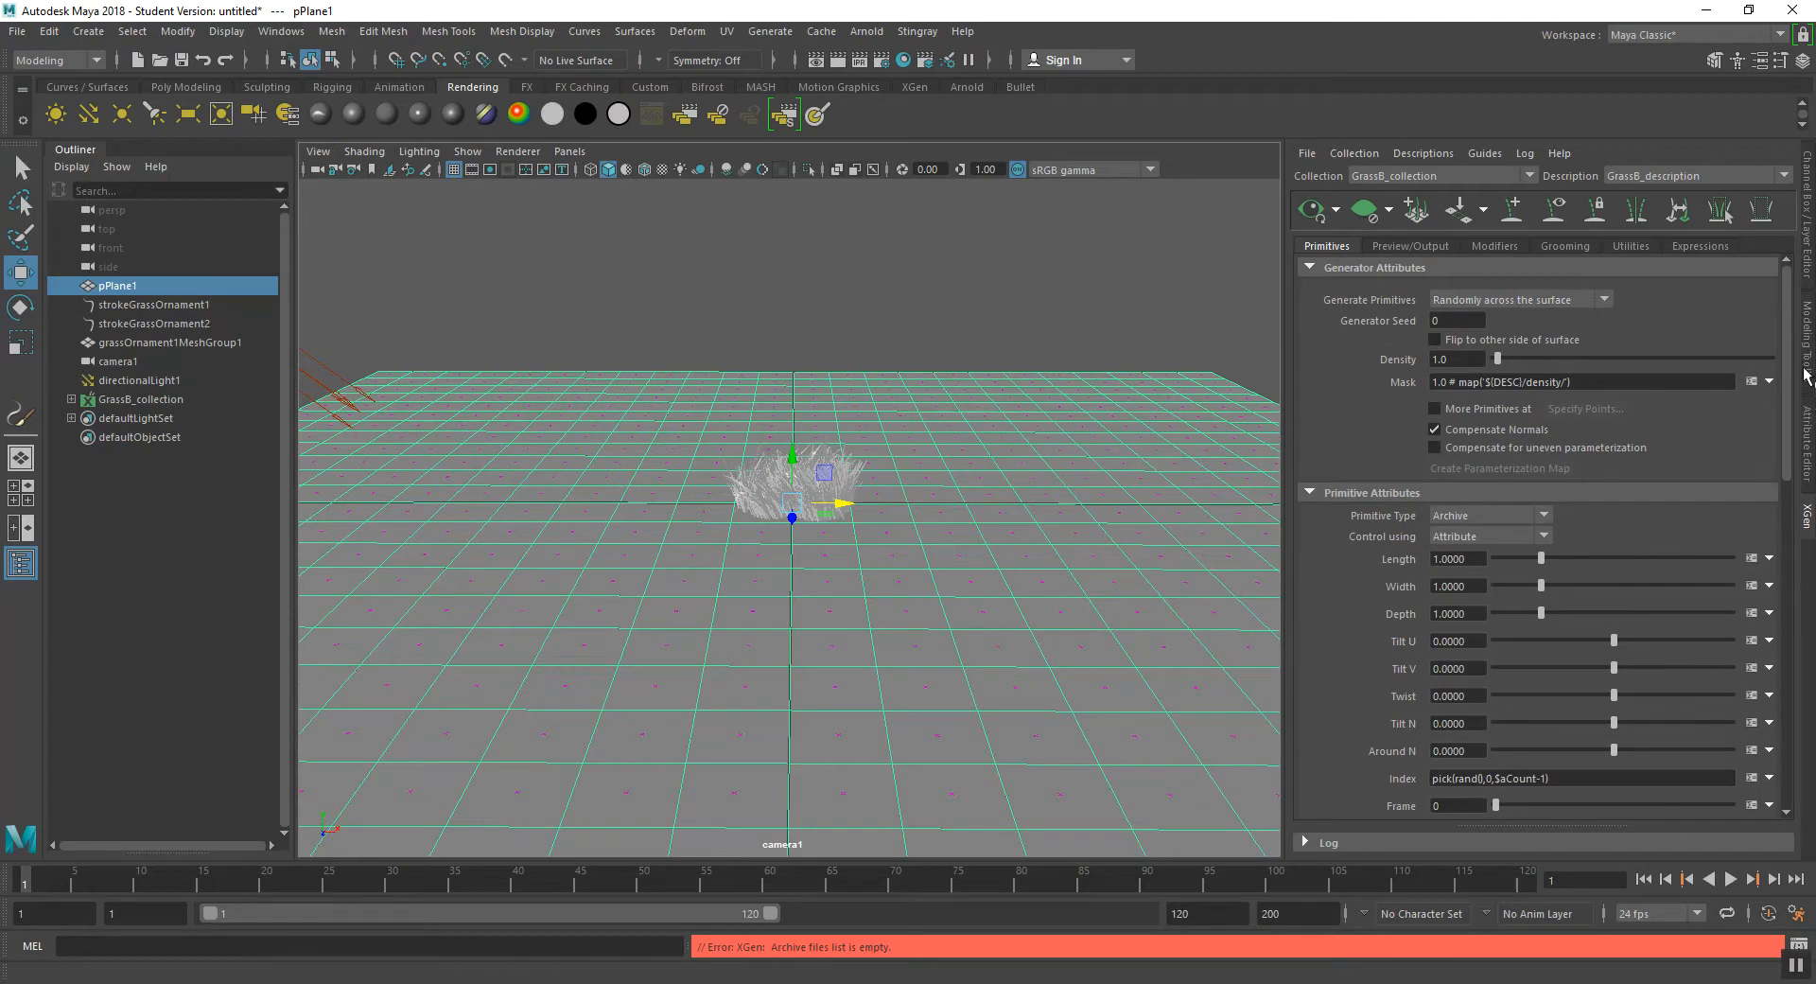
left_click_drag(1787, 382, 1771, 448)
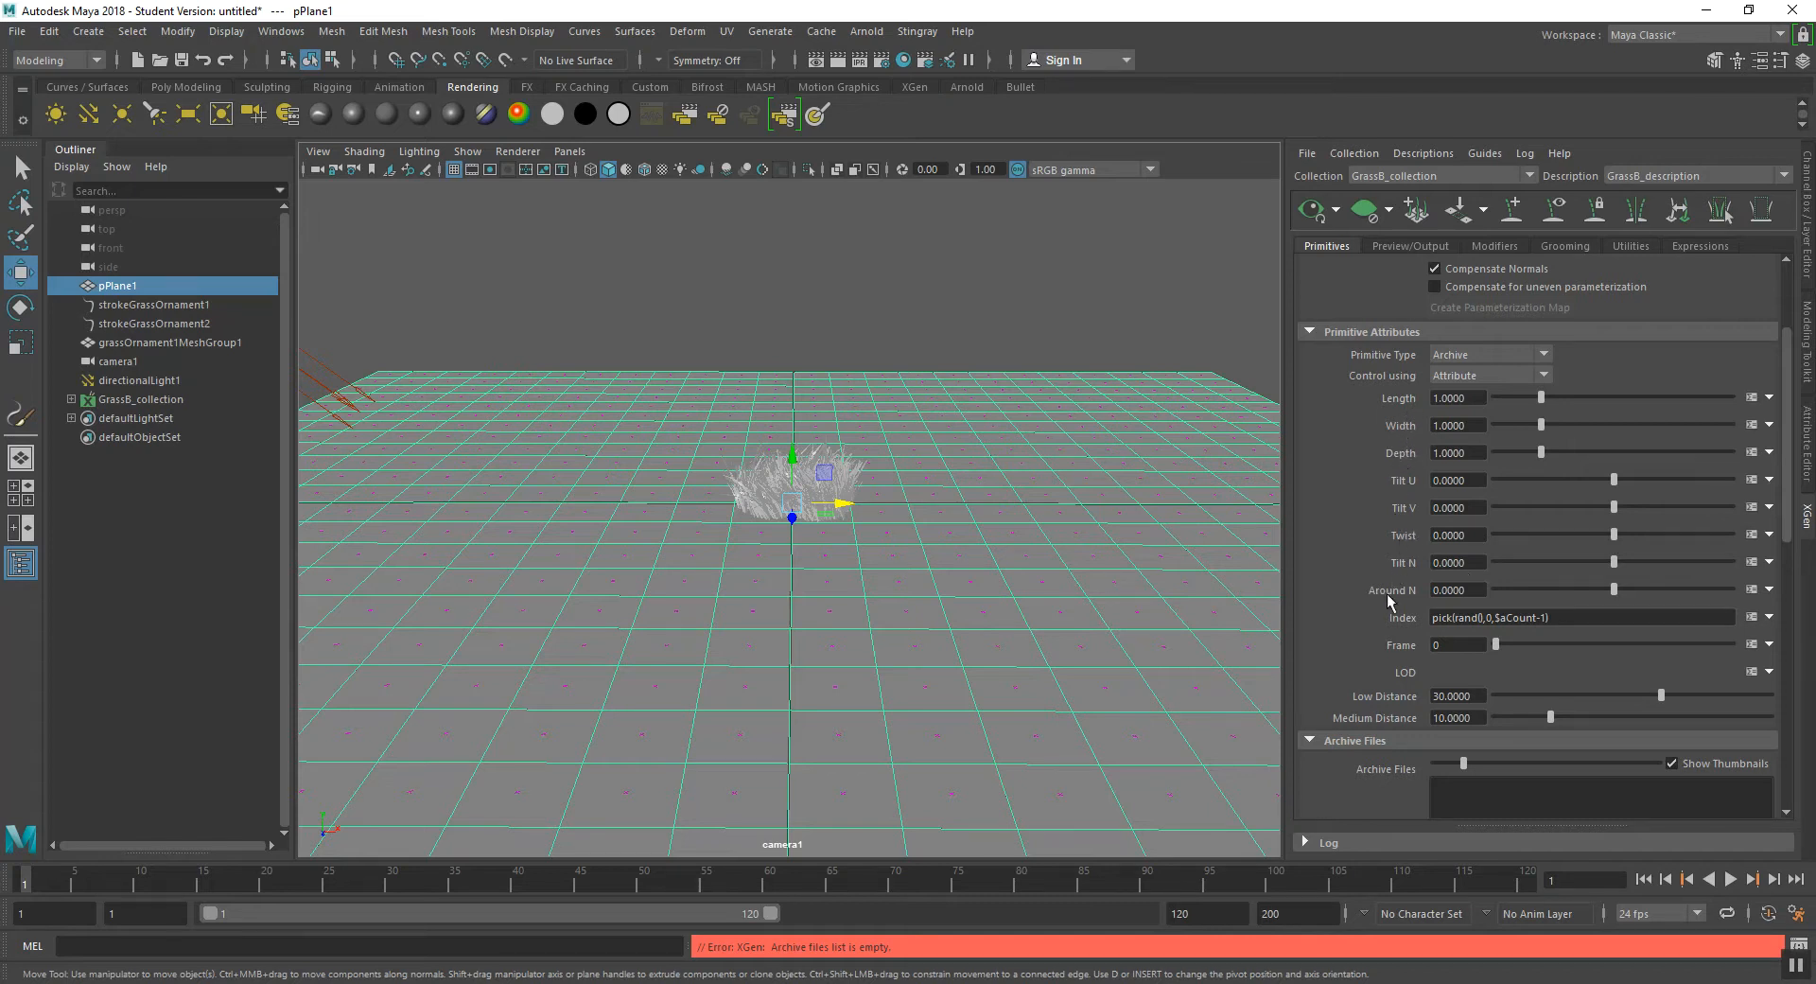
scroll(1788, 534, "down", 1)
left_click_drag(1788, 535, 1807, 454)
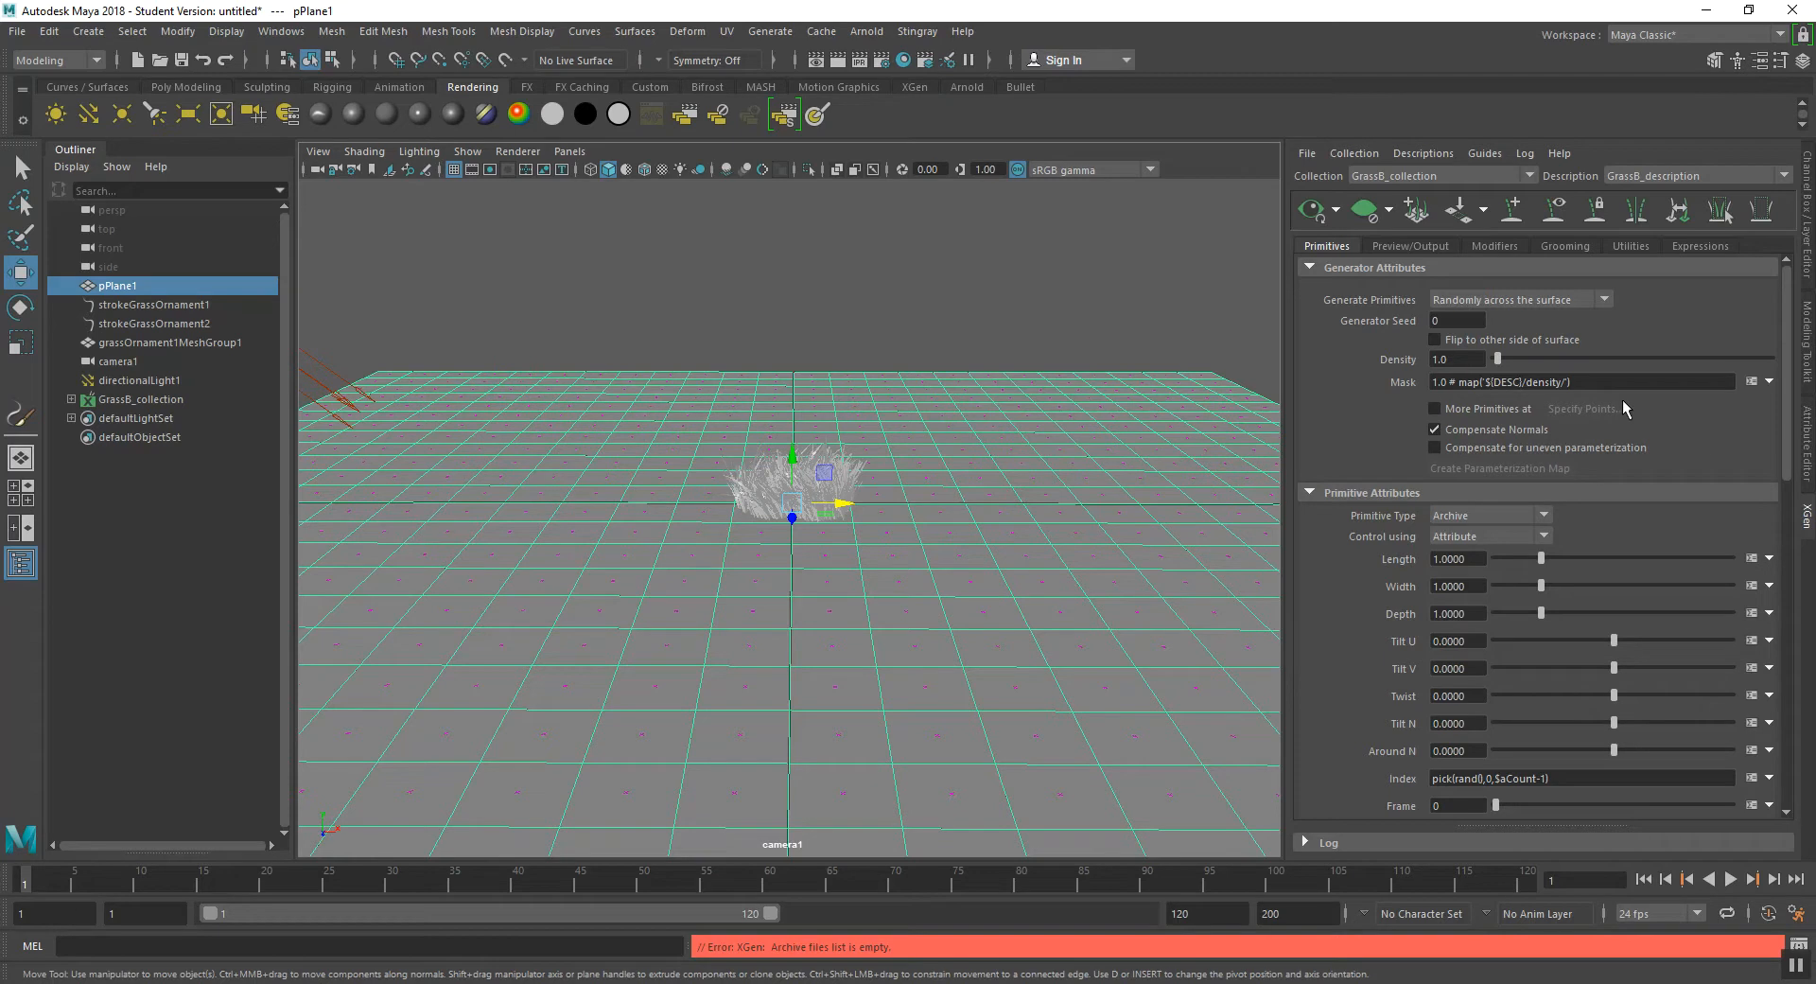
- Set the XGen description's output renderer to Arnold Renderer
left_click(1396, 248)
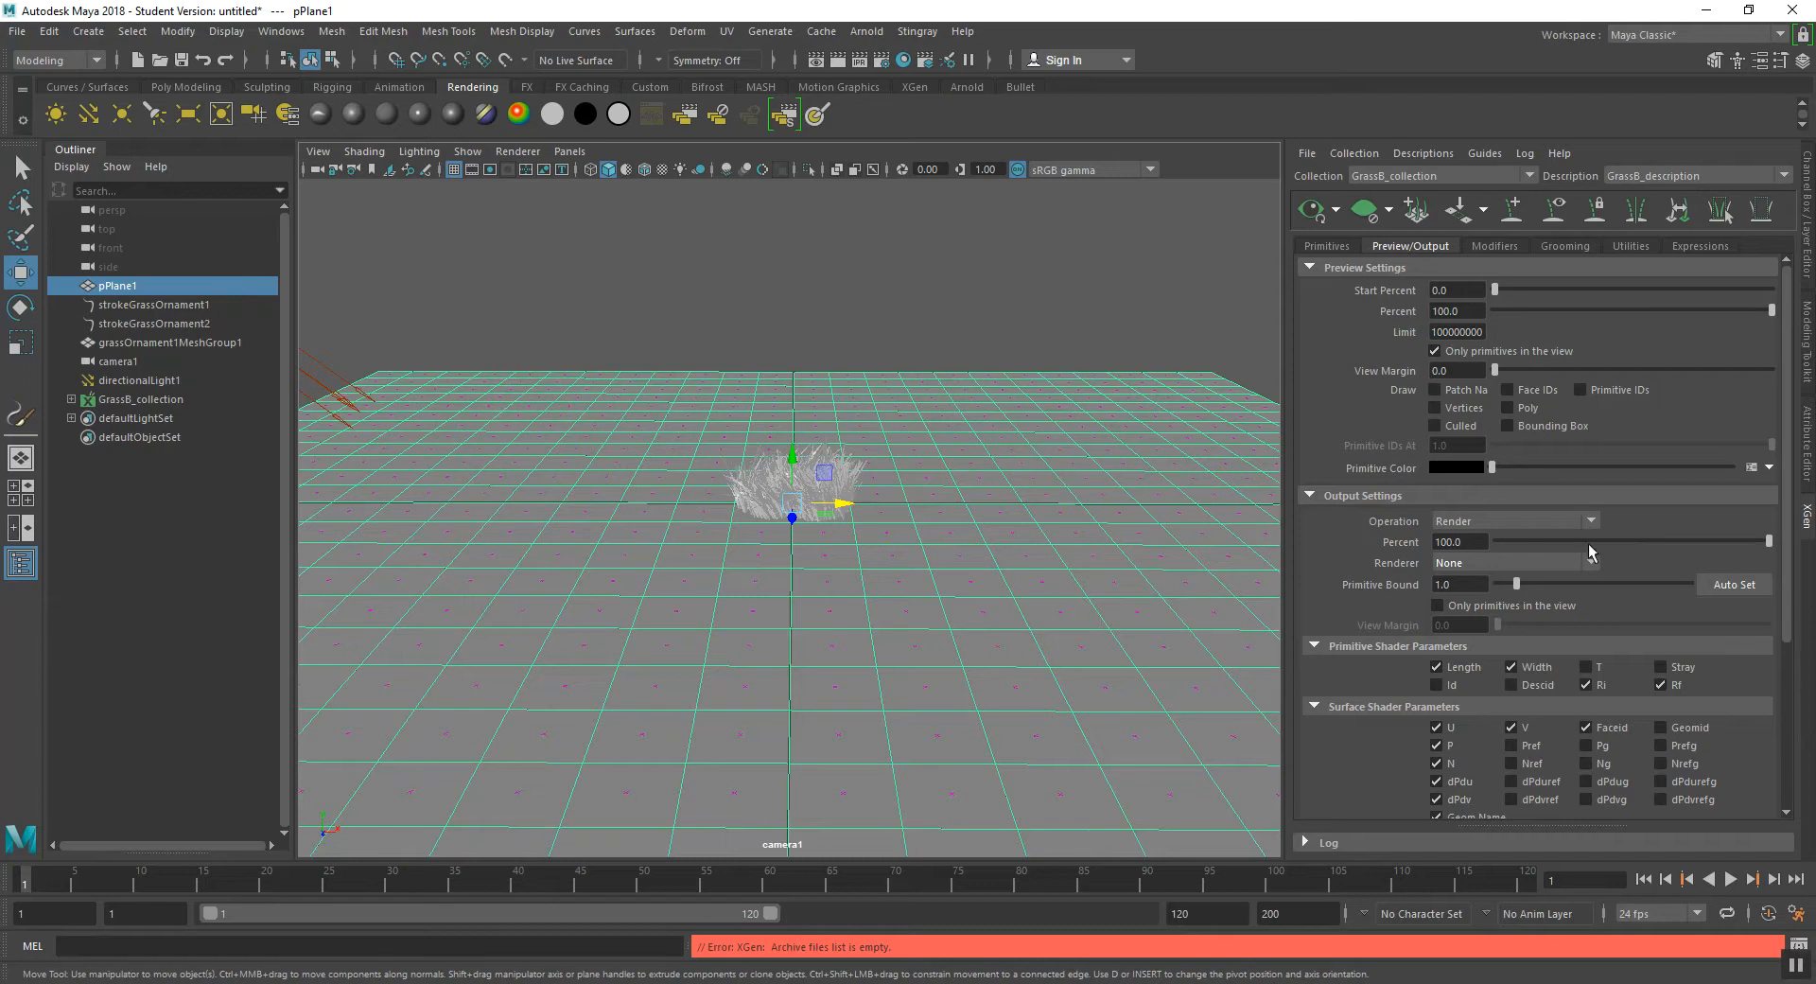
left_click(1494, 562)
left_click(1495, 591)
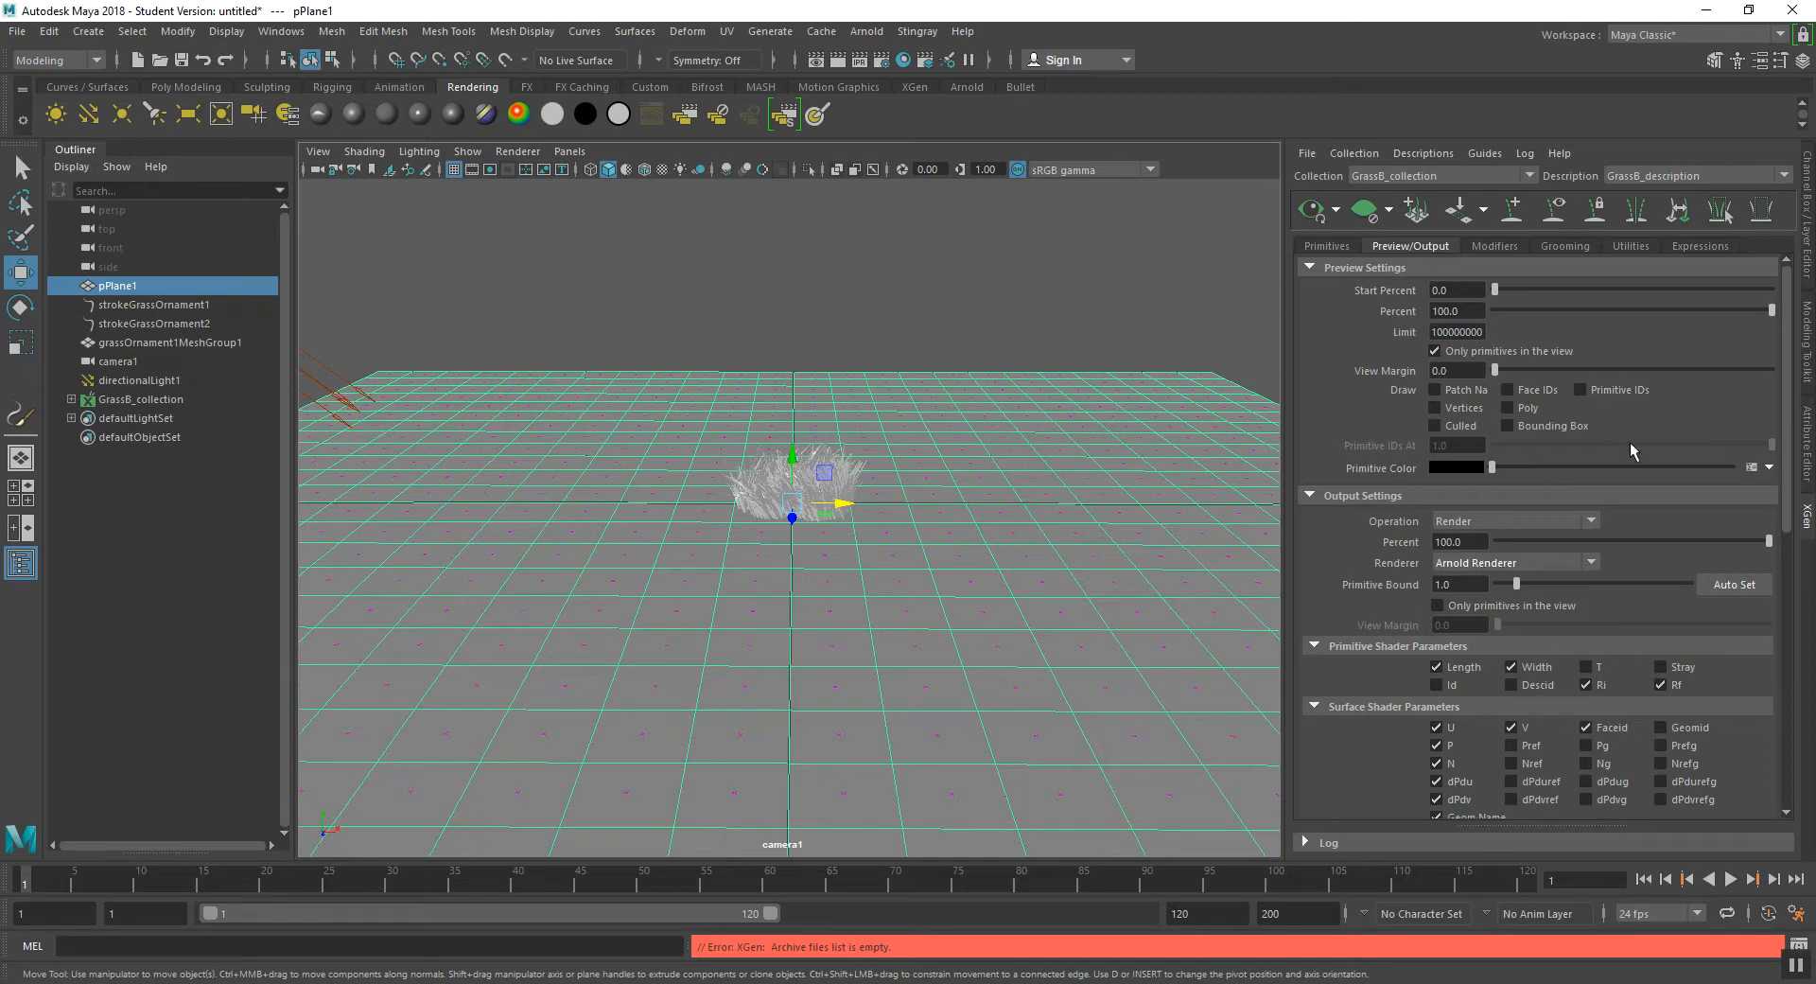
- Select the combined grass mesh and open the archive export for it from the XGen description's archive files
left_click(1344, 250)
left_click_drag(1791, 404, 1792, 601)
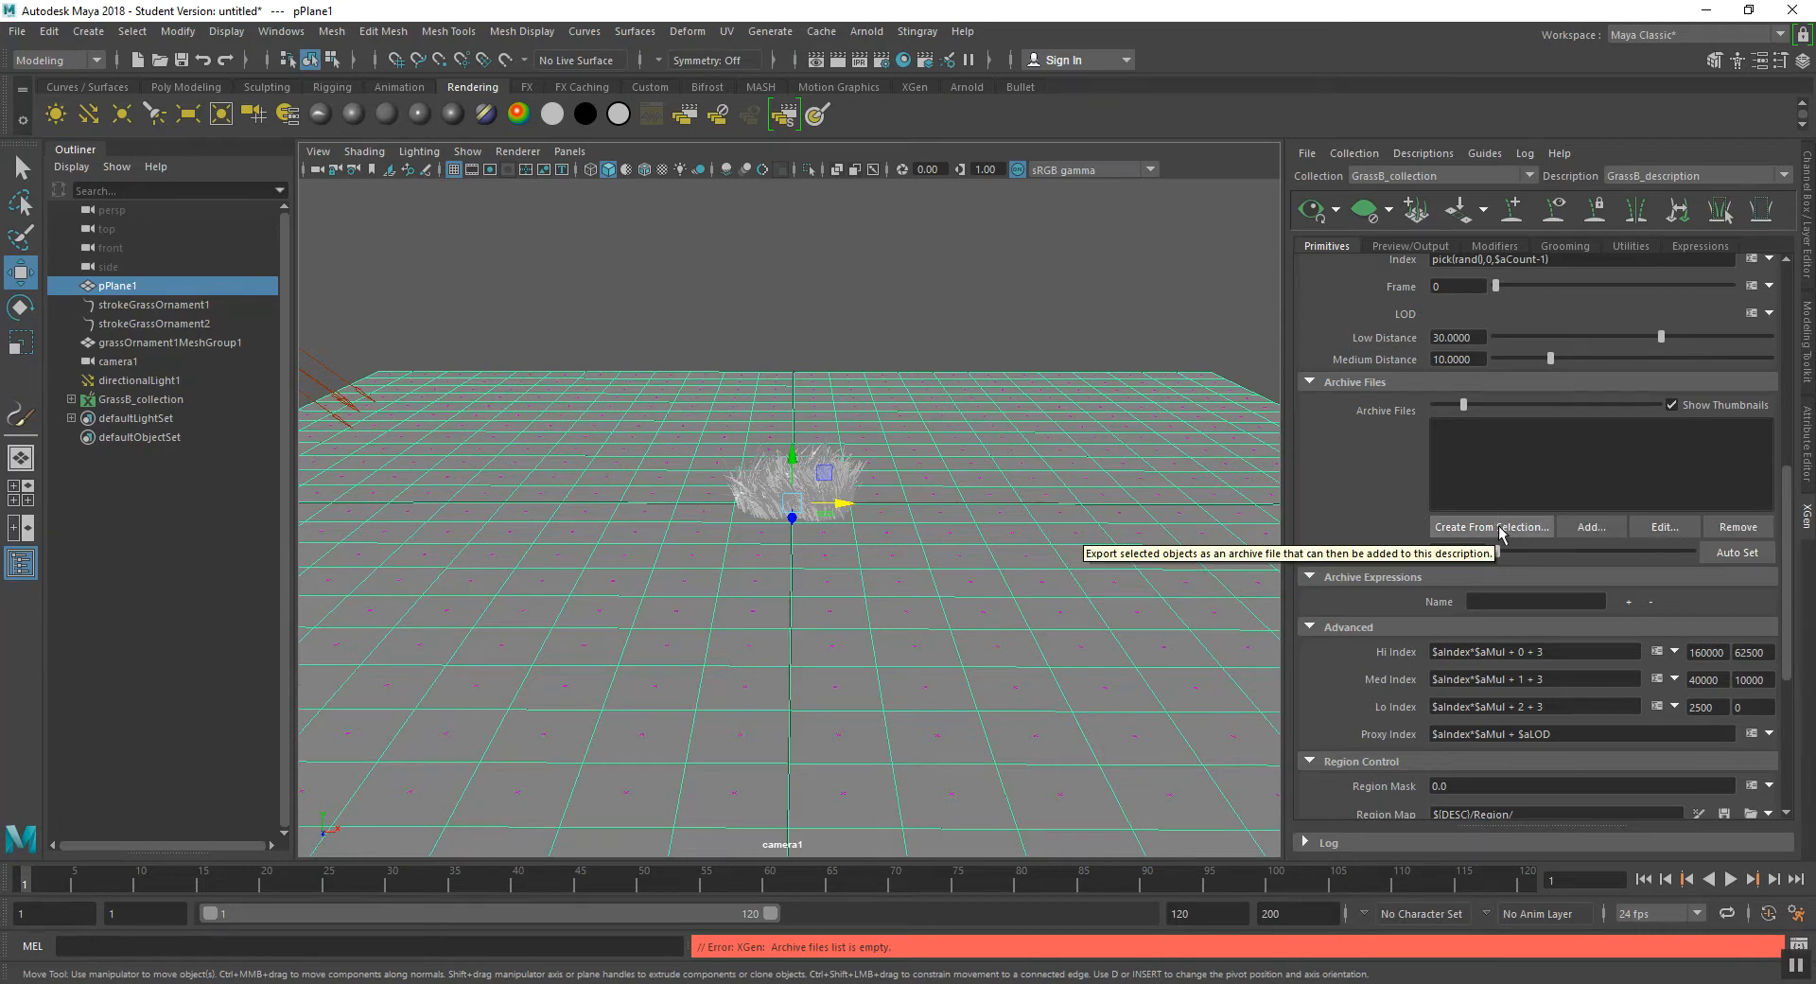
left_click(771, 493)
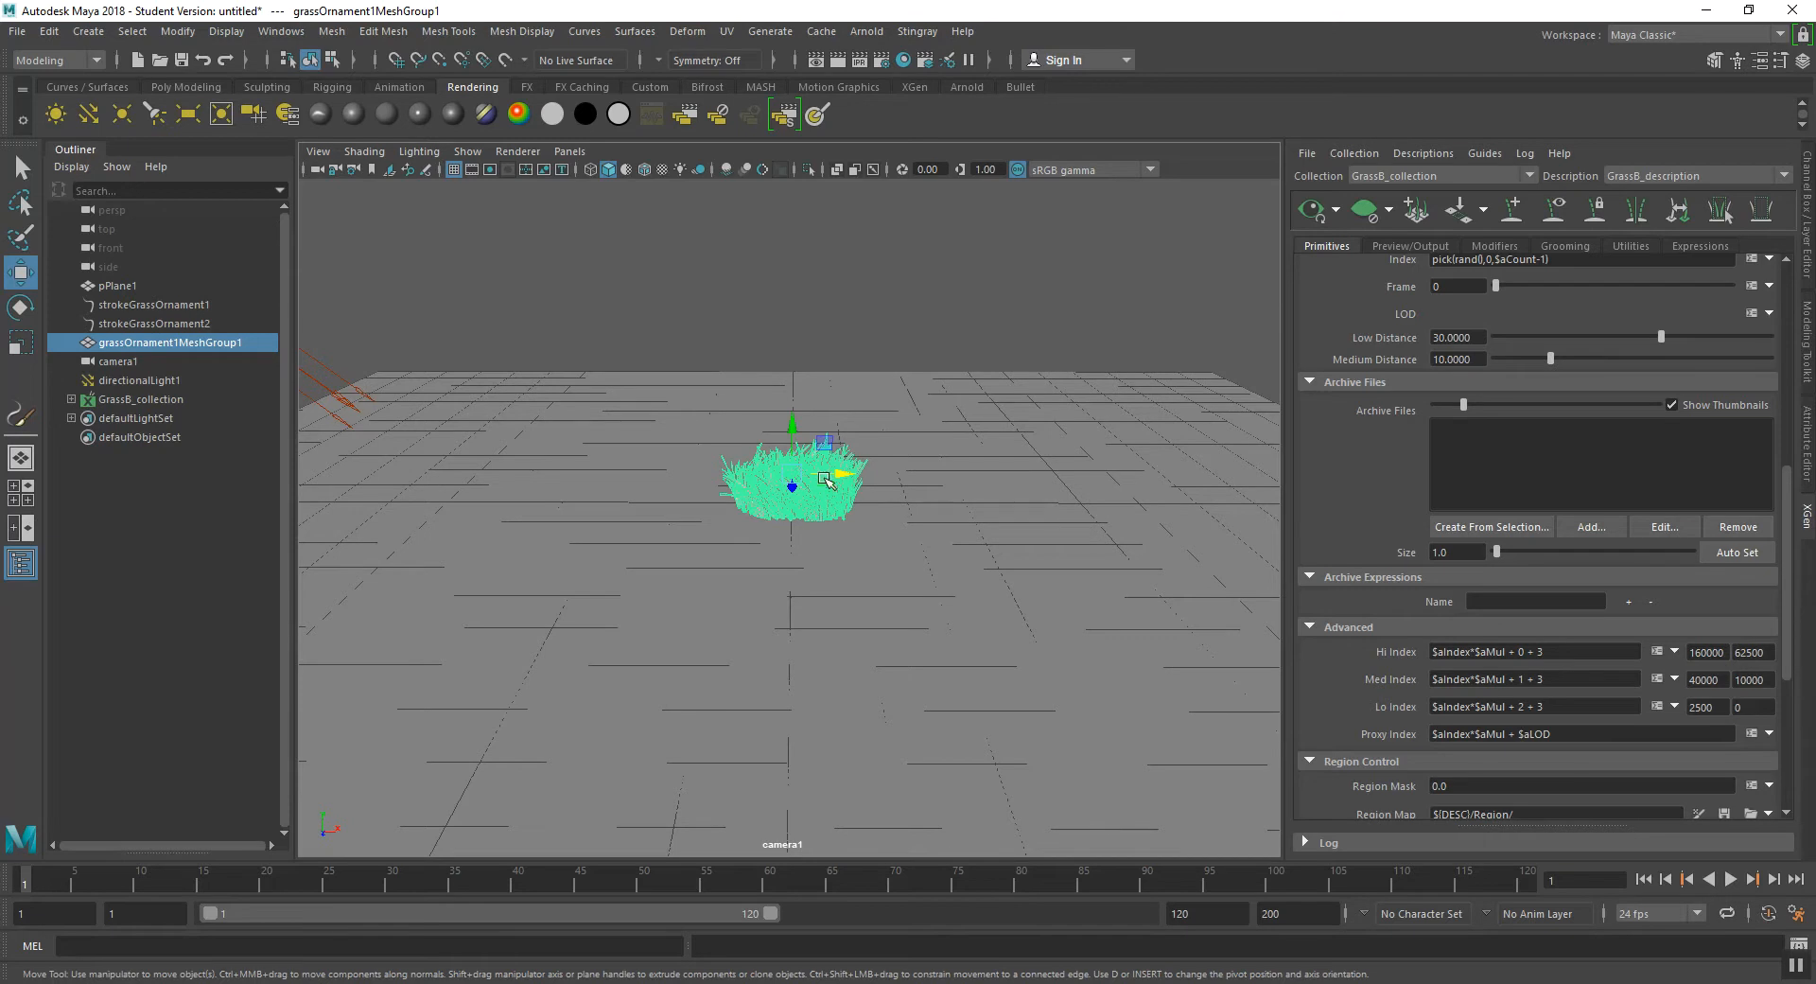
left_click(1504, 527)
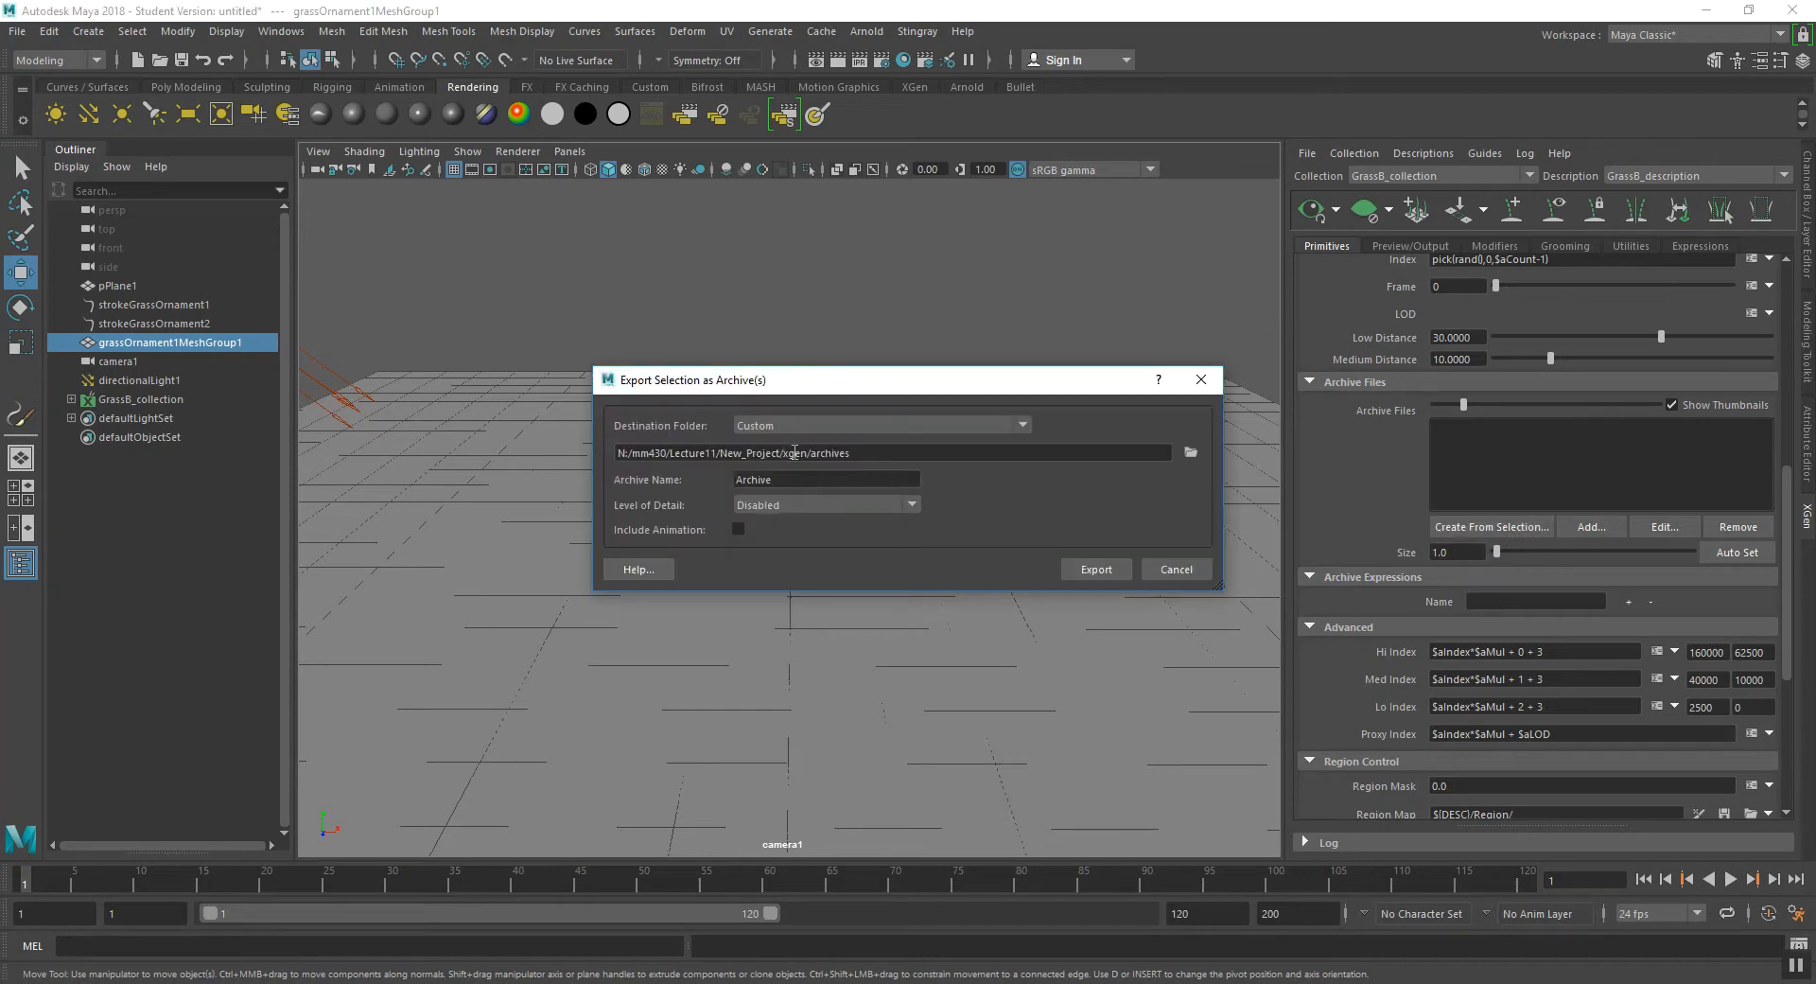
- Name the archive GrassA and export it to the project's xgen/archives folder
left_click_drag(850, 453, 782, 454)
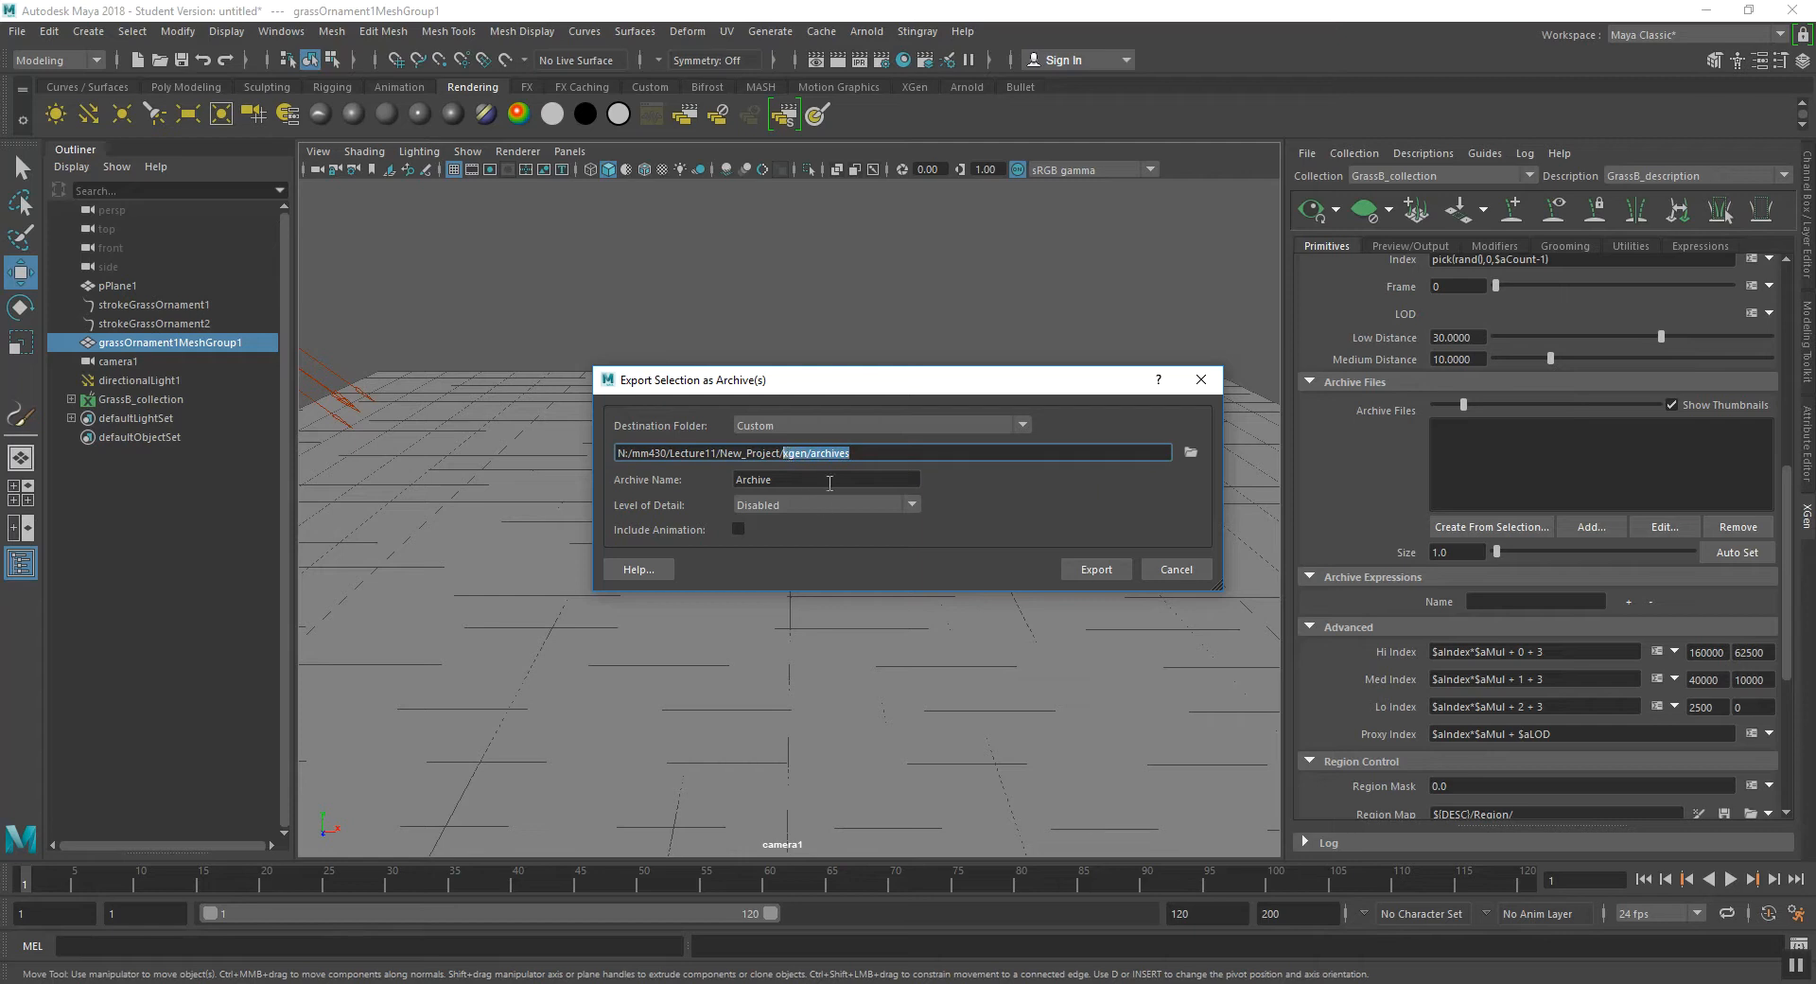
left_click(853, 453)
left_click_drag(853, 453, 788, 455)
left_click_drag(849, 455, 784, 455)
left_click(856, 455)
double_click(775, 480)
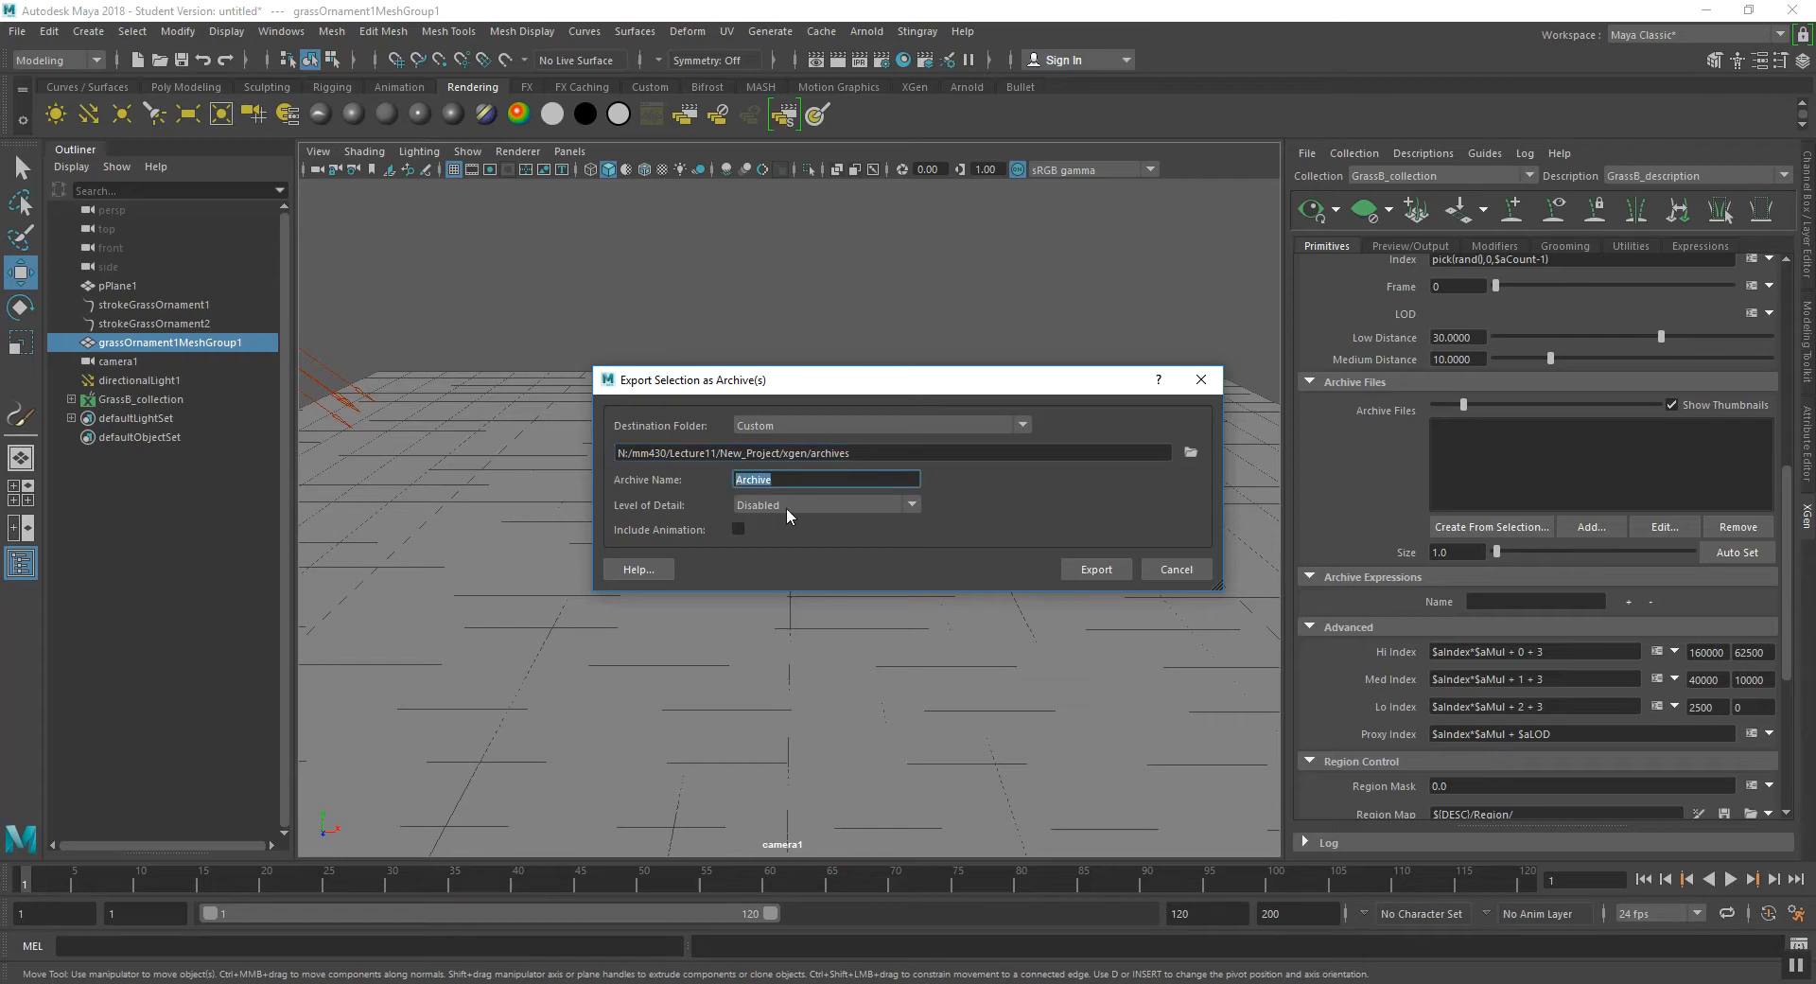
type("GrassA")
left_click(1104, 565)
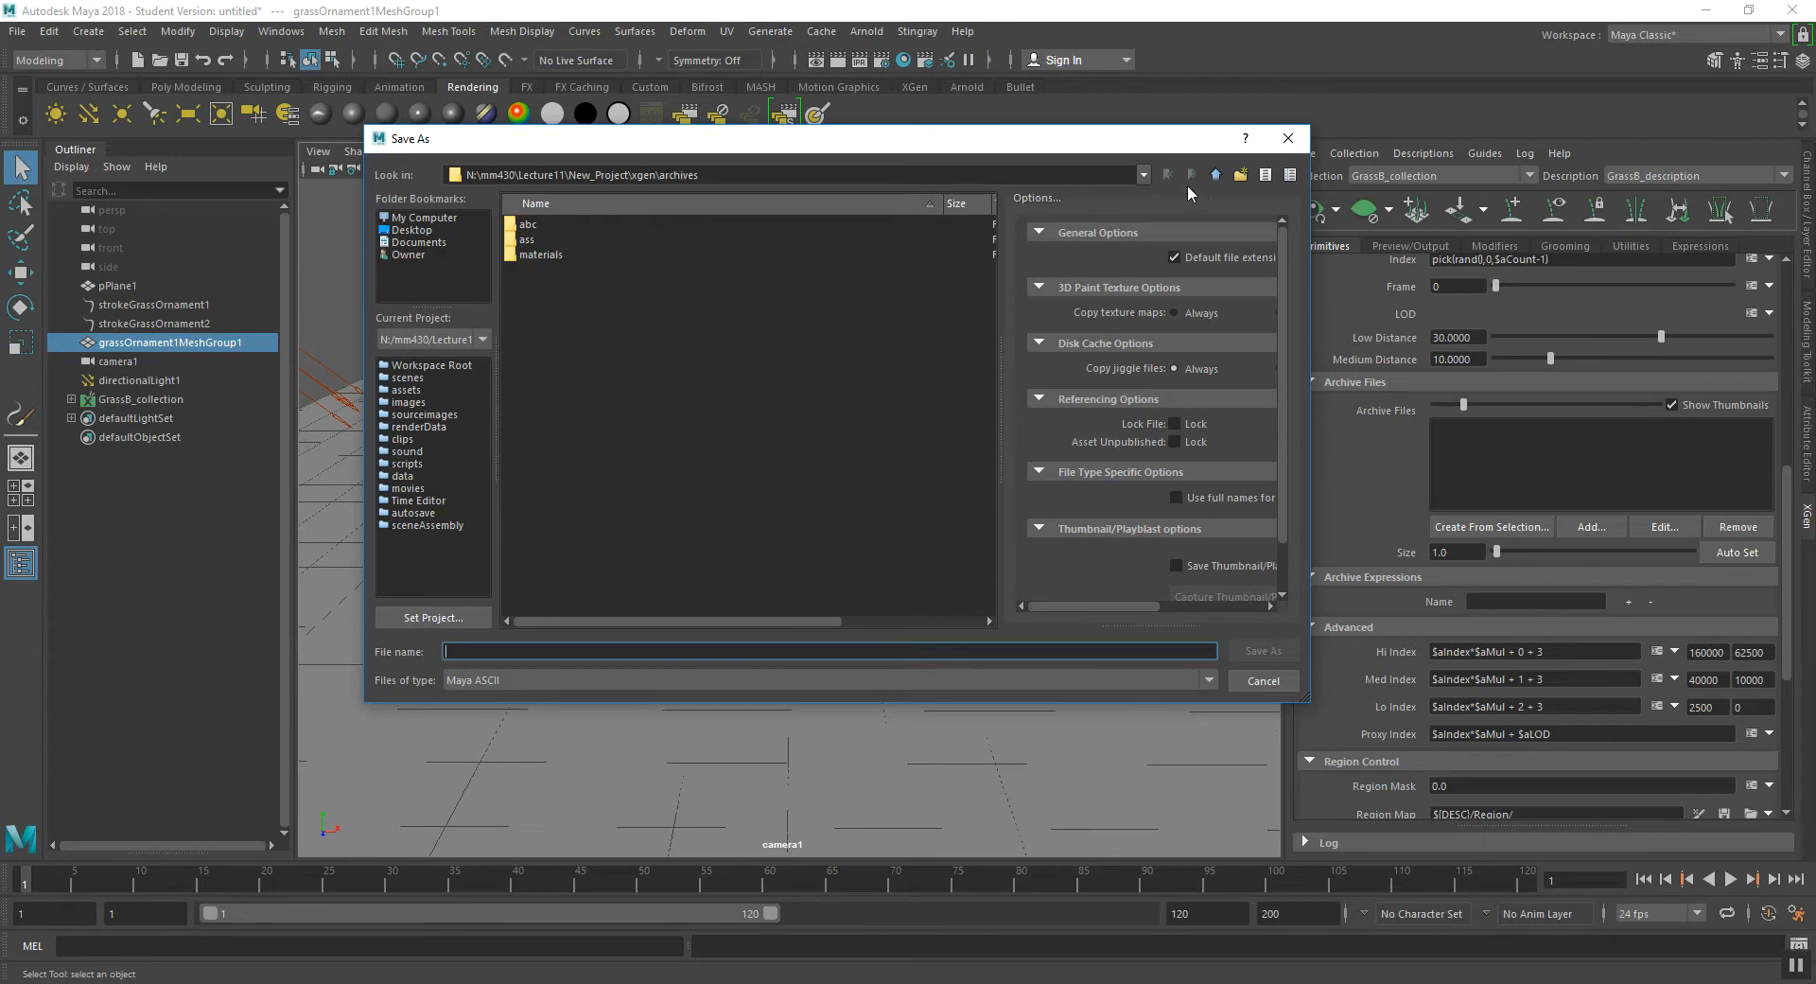
- Save the scene as grass_b.ma in the project's scenes folder and accept the student version notice
left_click(1216, 174)
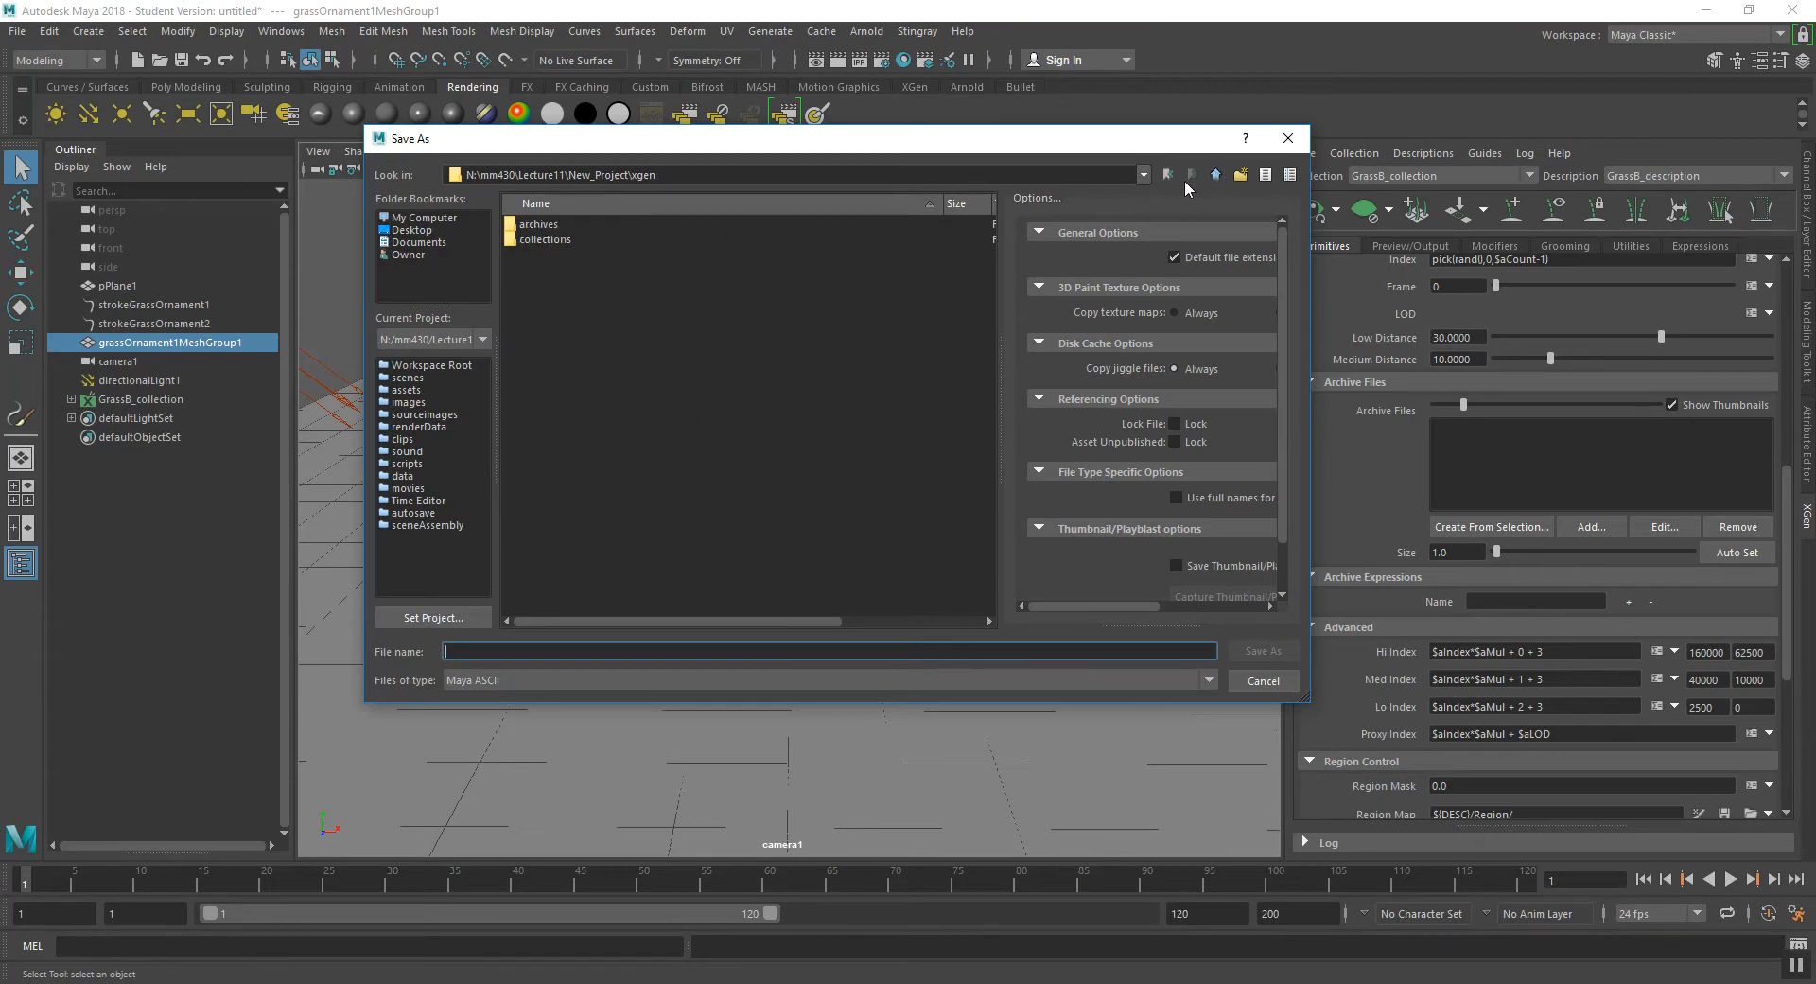
left_click(1216, 174)
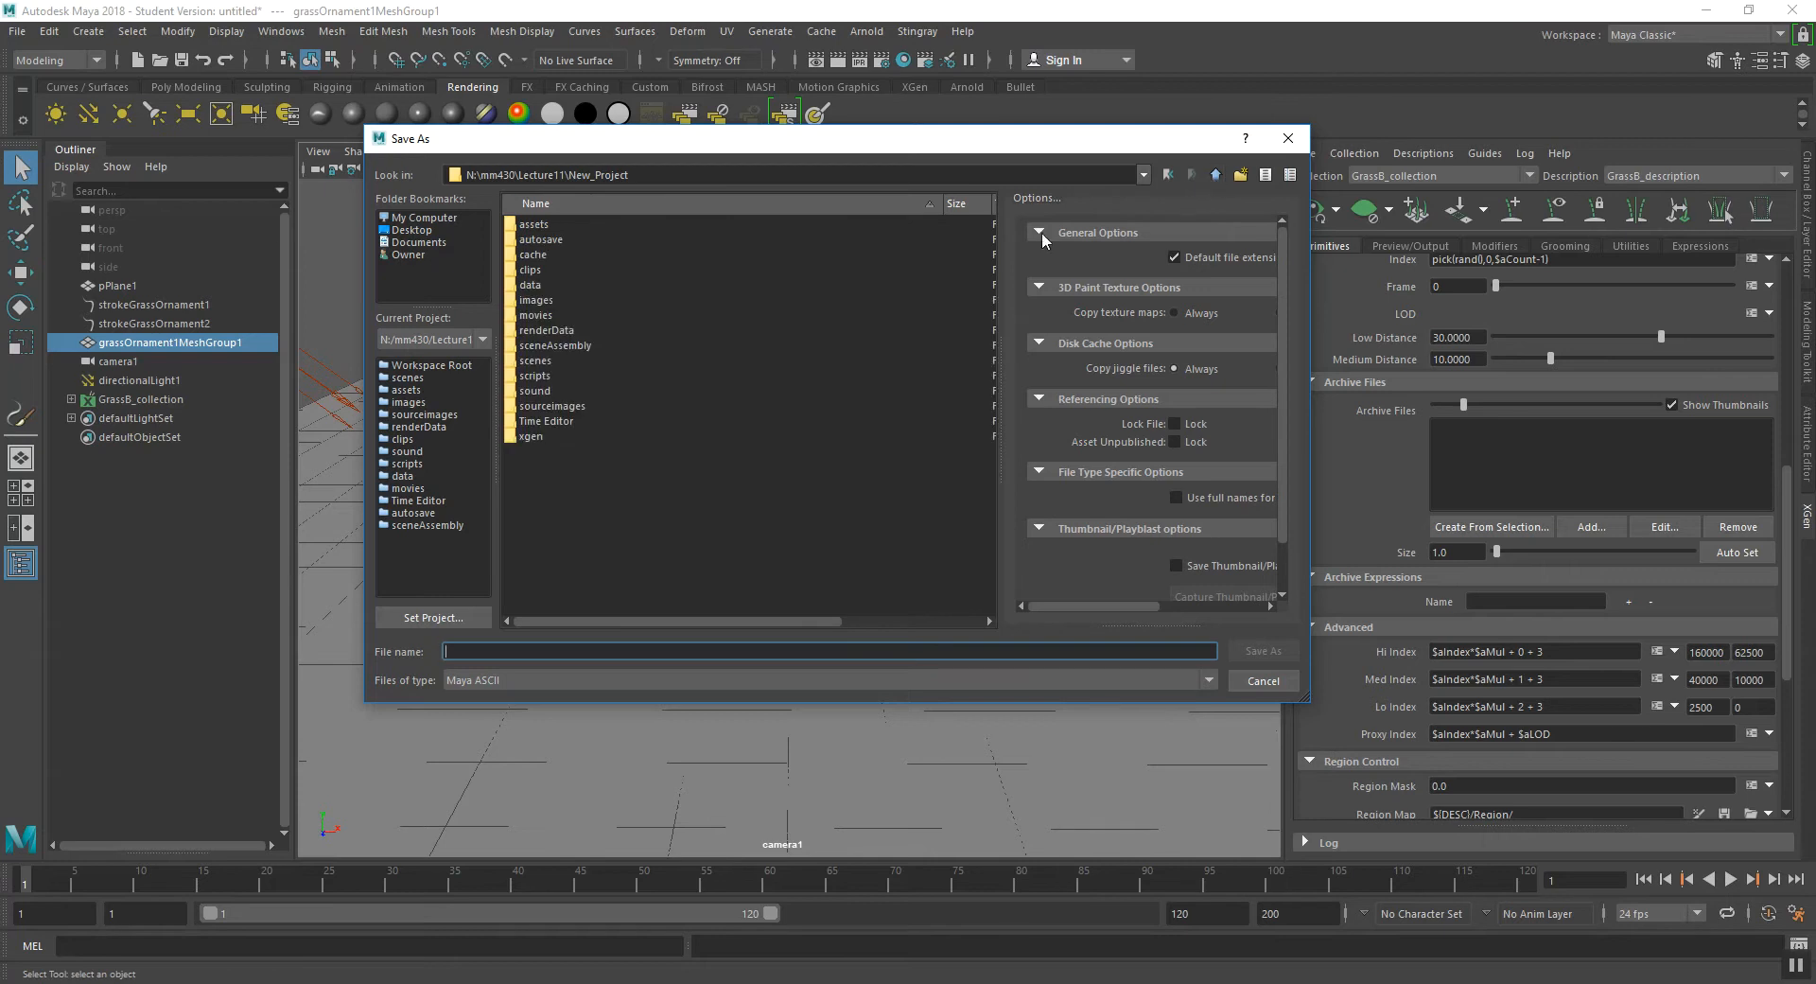
double_click(552, 361)
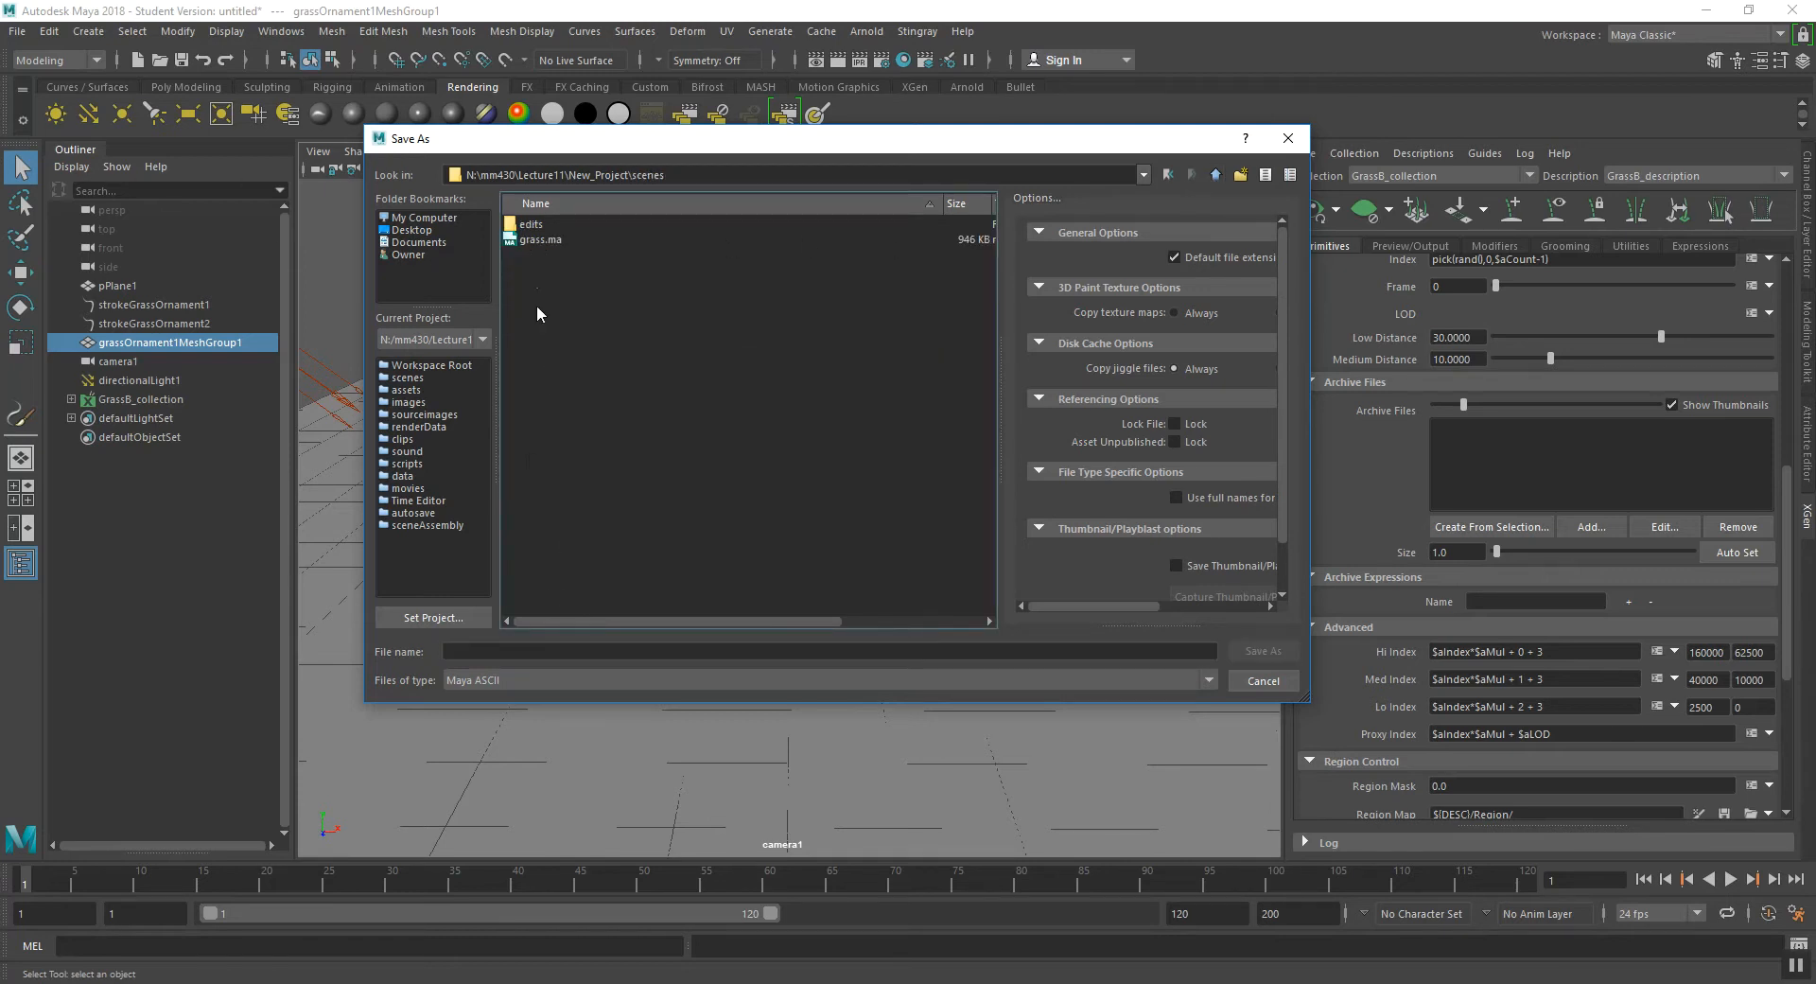
left_click(531, 238)
left_click(473, 653)
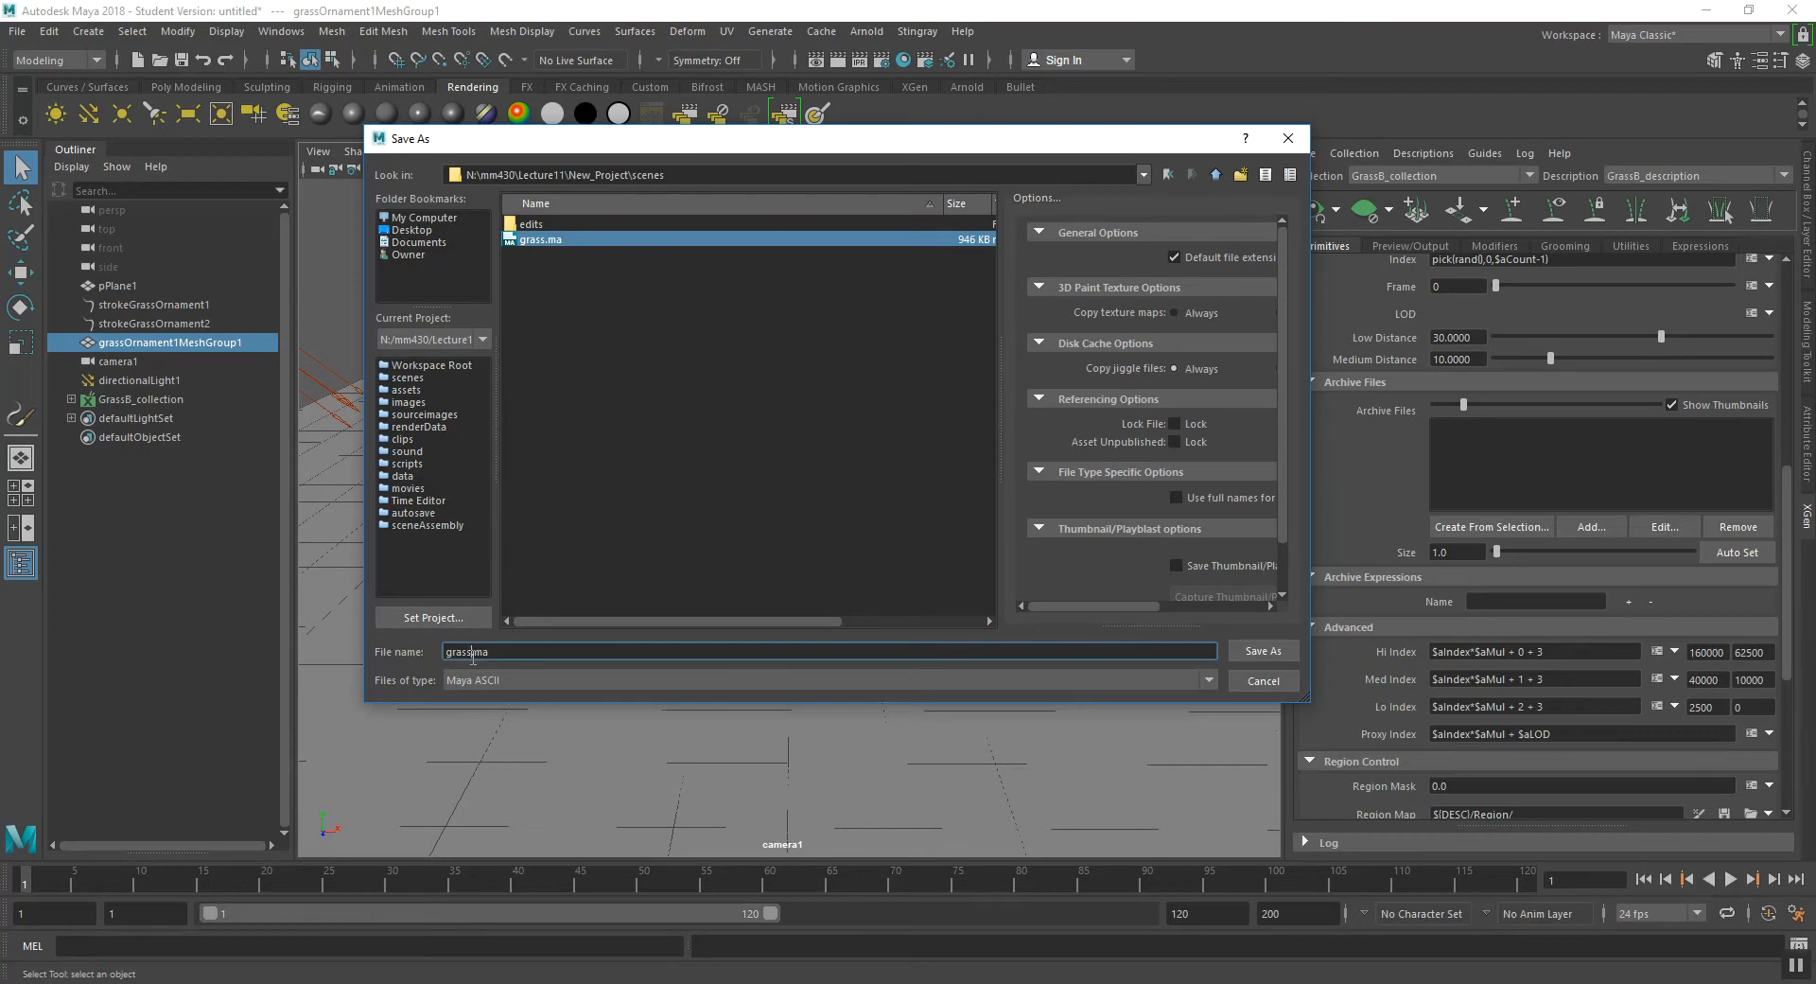
type("_b")
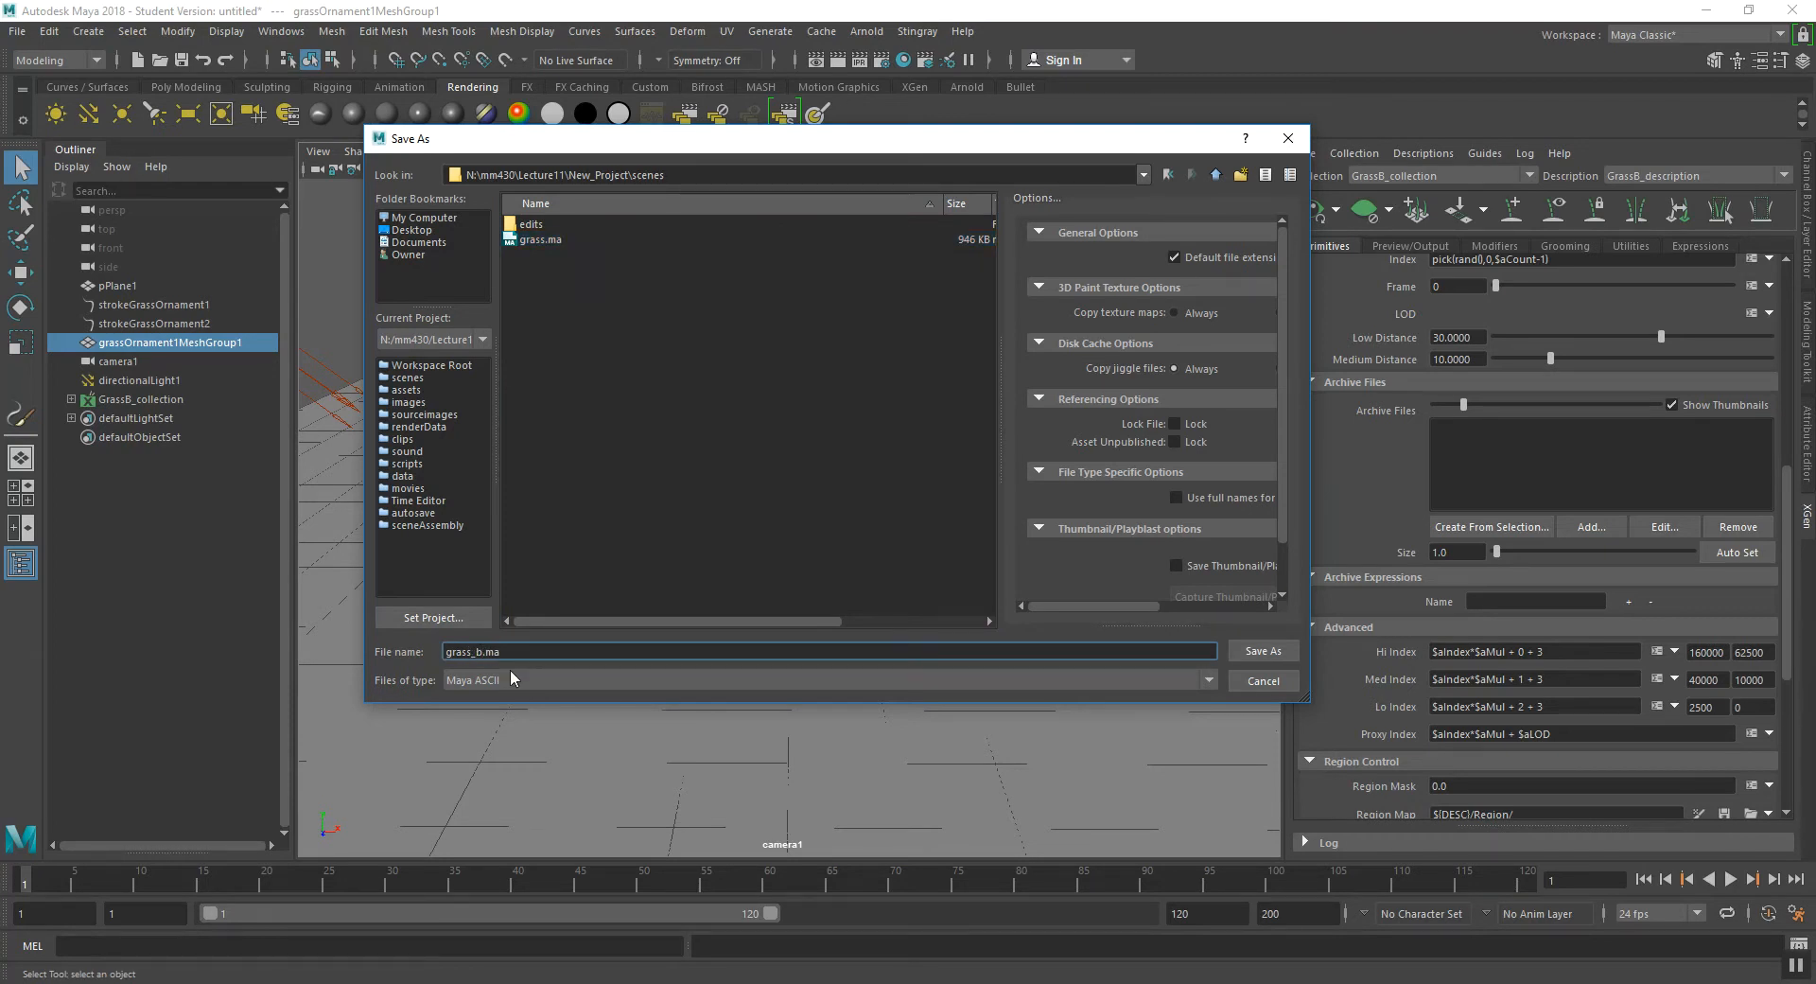
left_click(1274, 651)
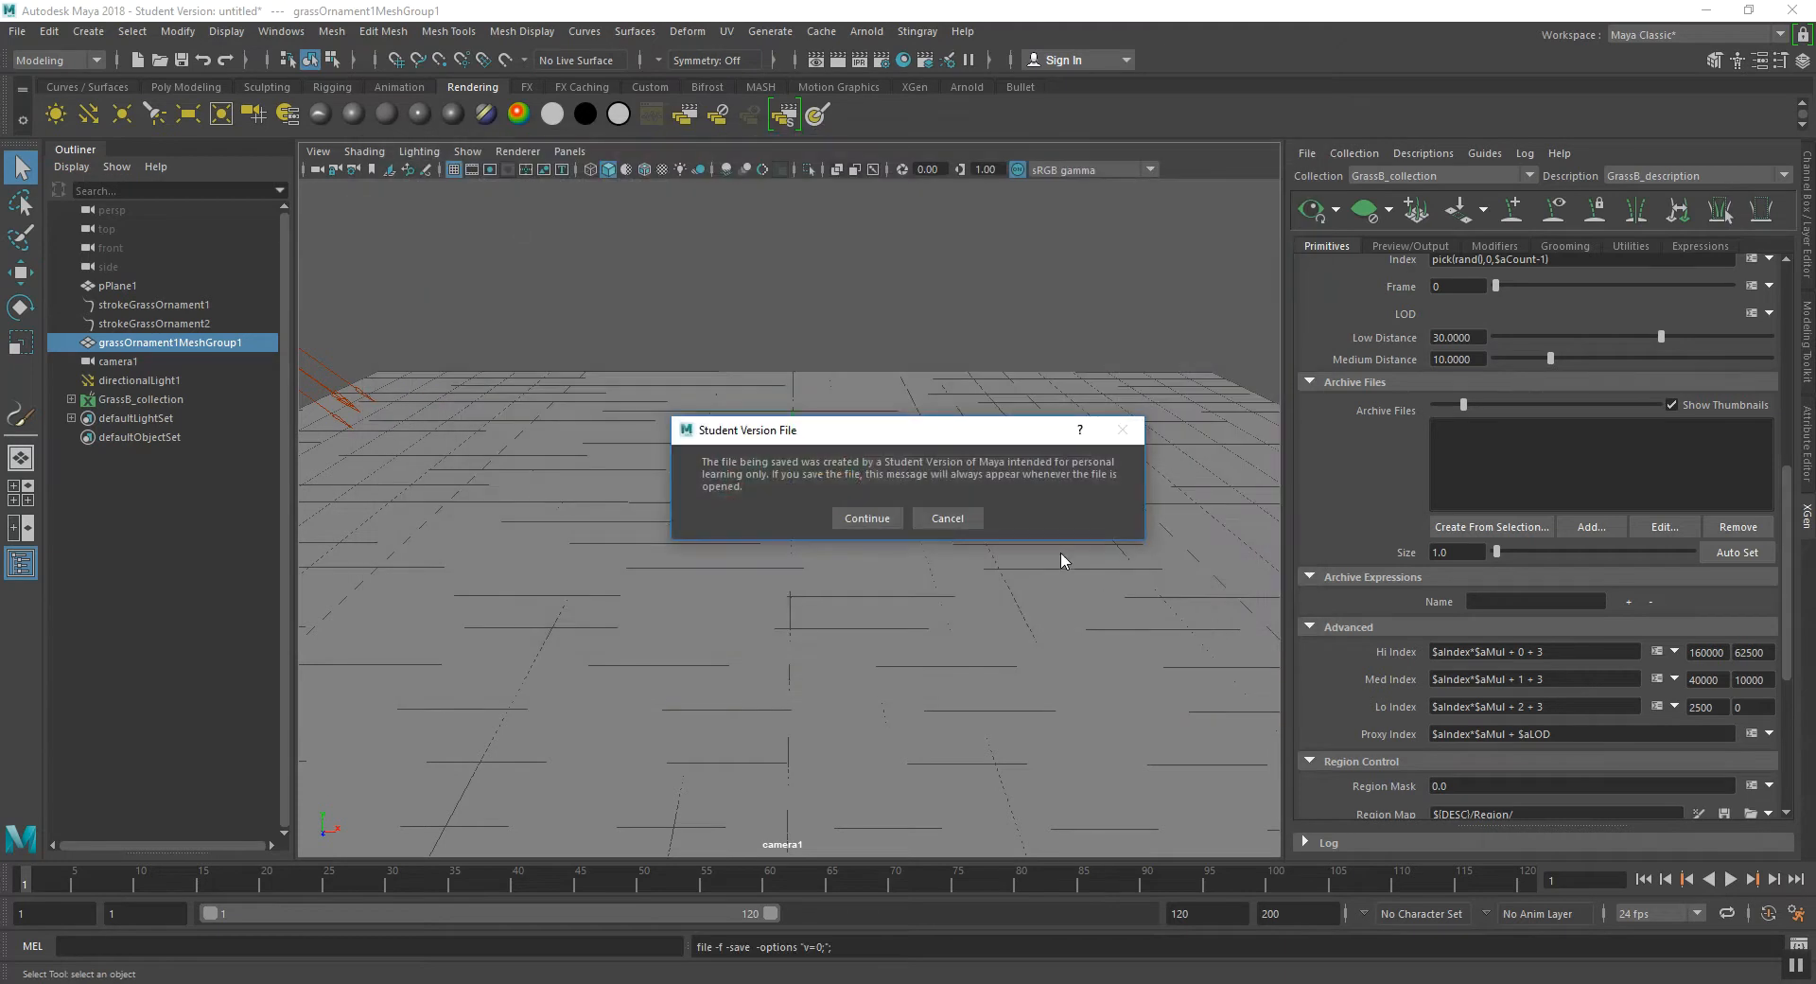
left_click(854, 519)
left_click(1088, 569)
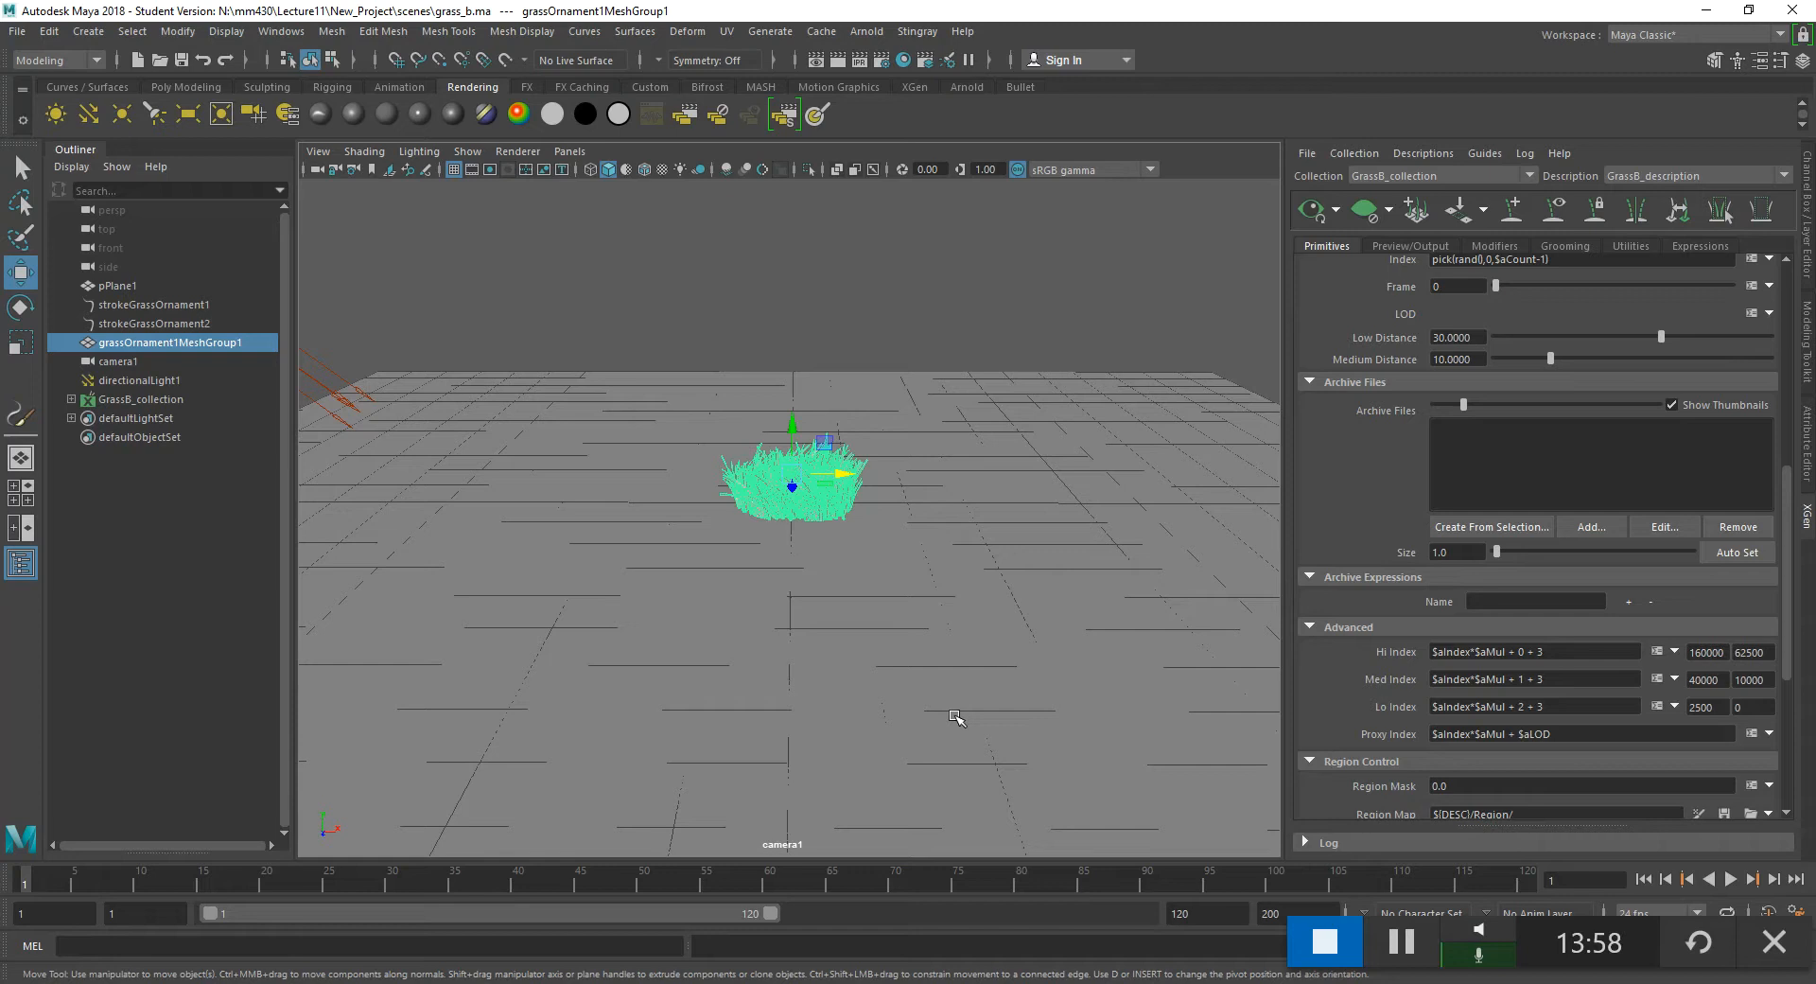
- Hide the original grassOrnament1MeshGroup1 mesh by turning its Visibility off
left_click(846, 485)
left_click(1807, 210)
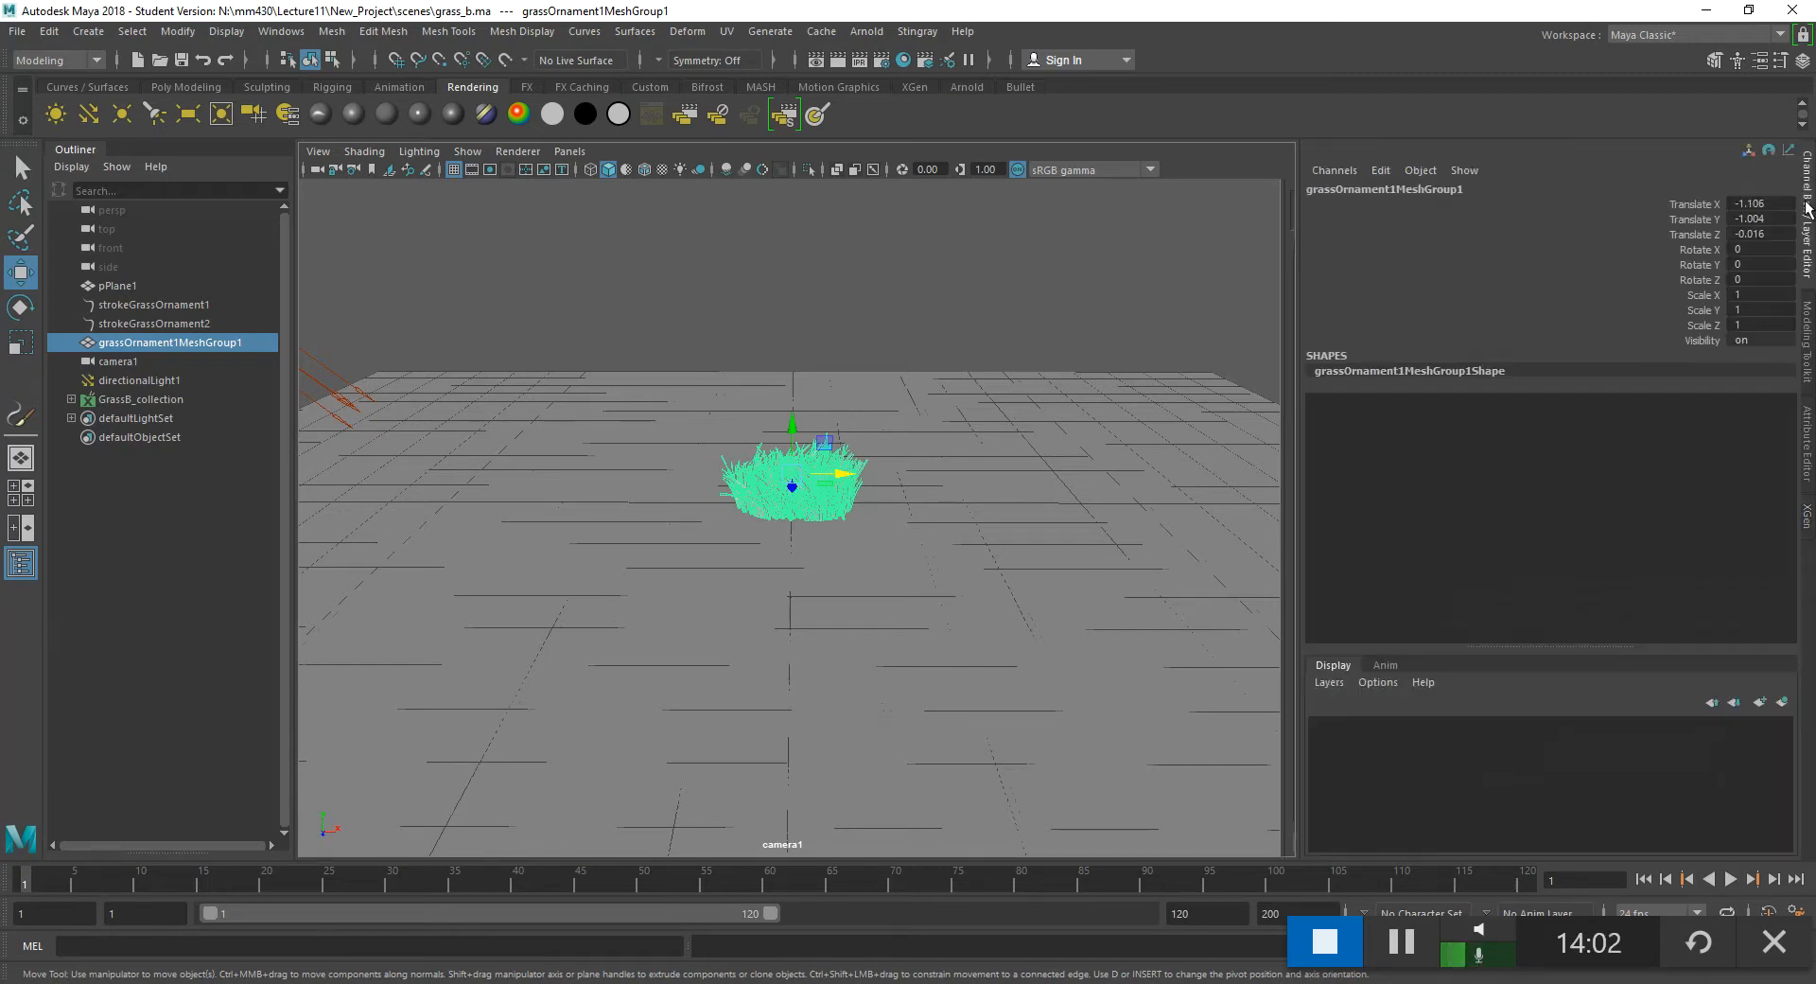
double_click(1772, 339)
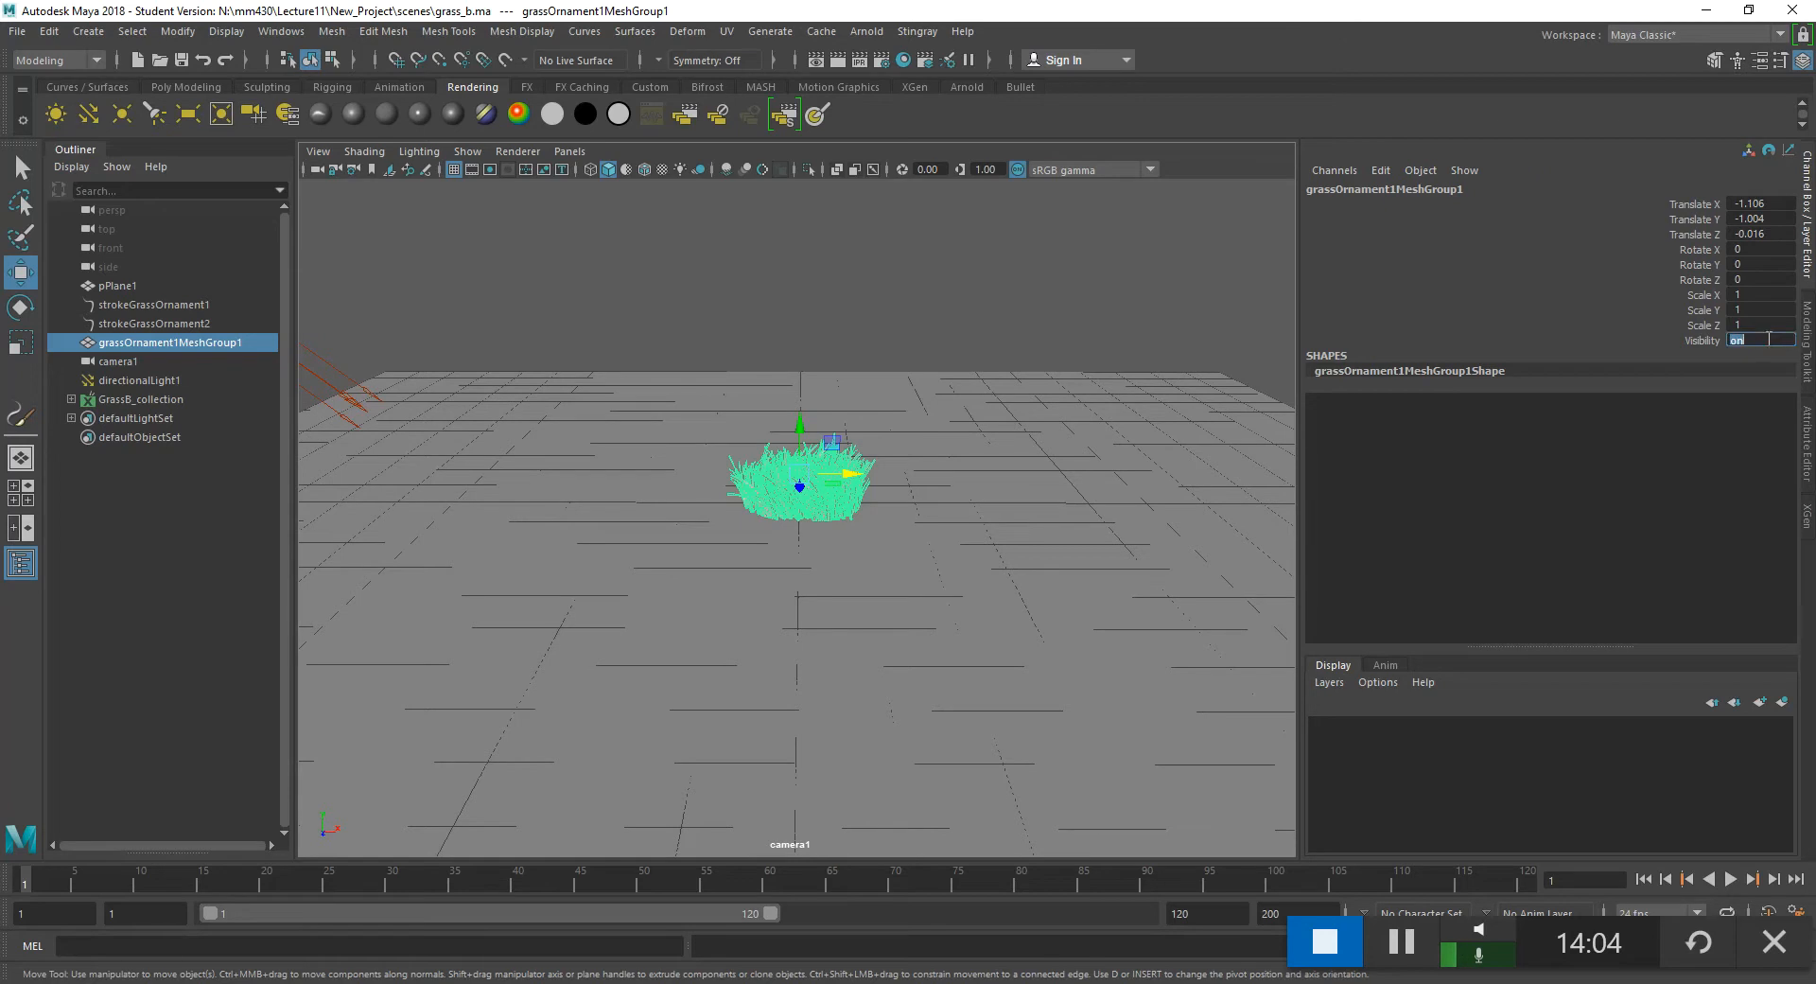
type("0")
key("Return")
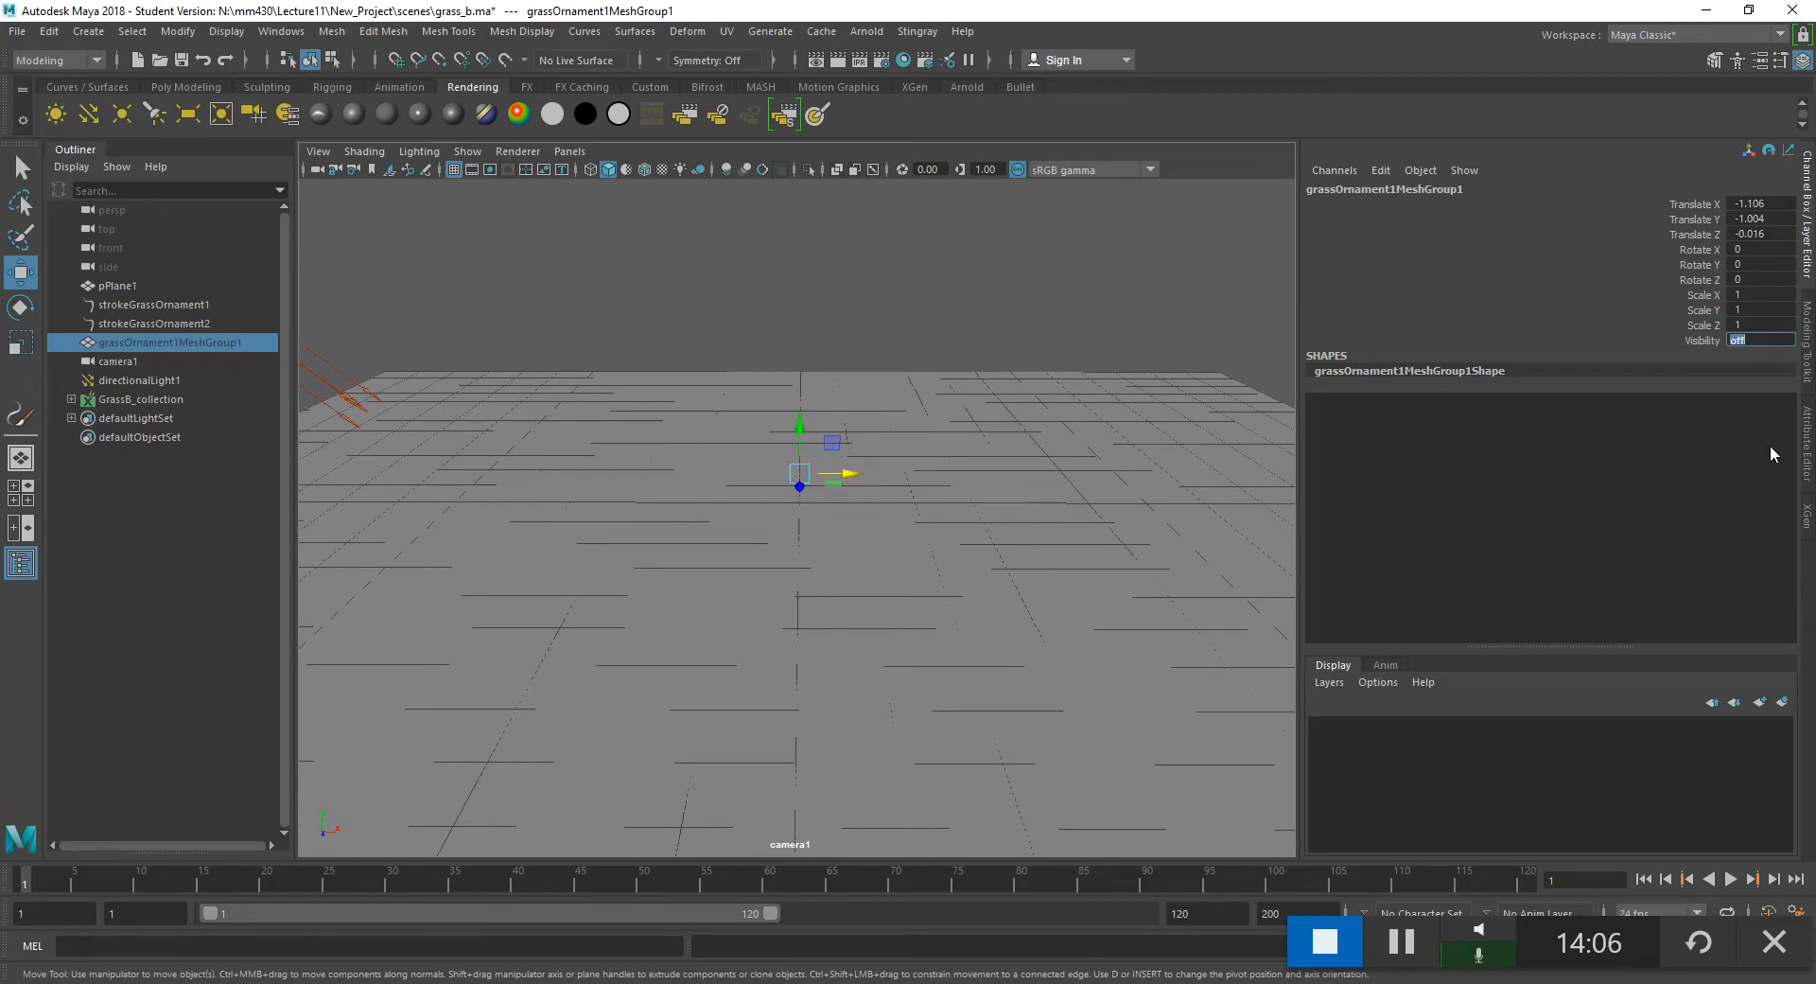
- Add GrassA.xarc from the project's xgen/archives folder to the description's archive files and import its materials
left_click(1807, 519)
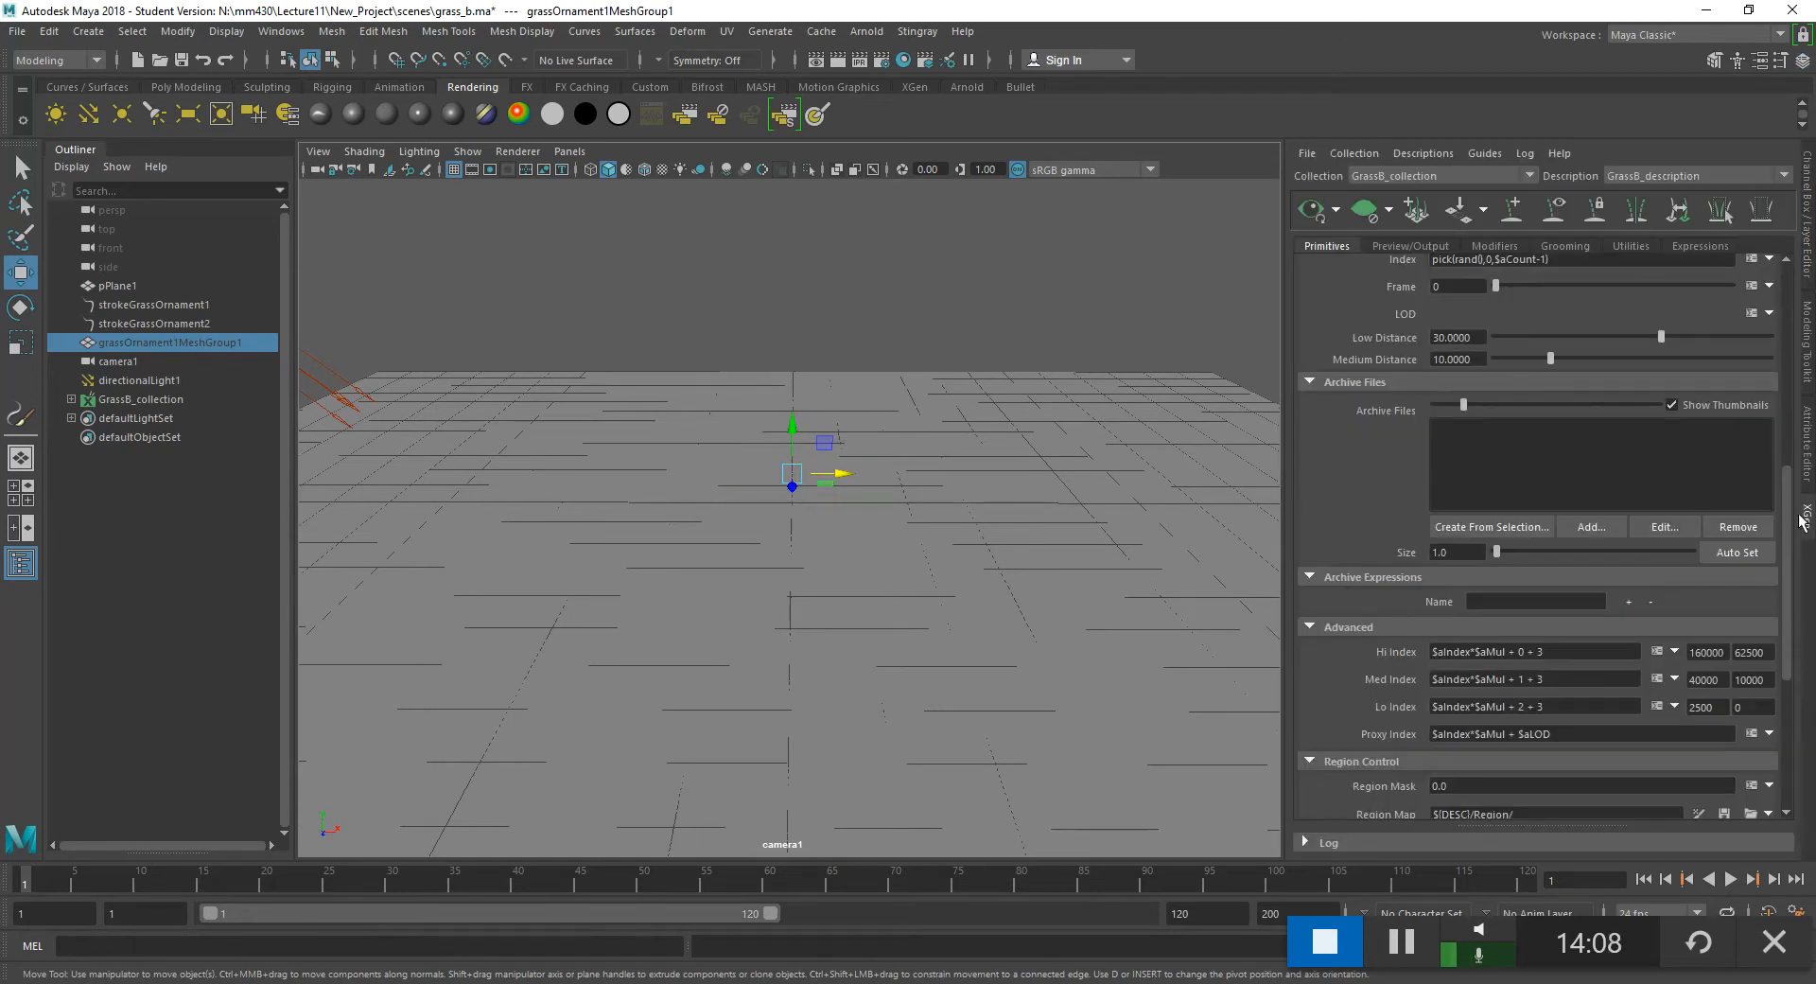
left_click(1596, 526)
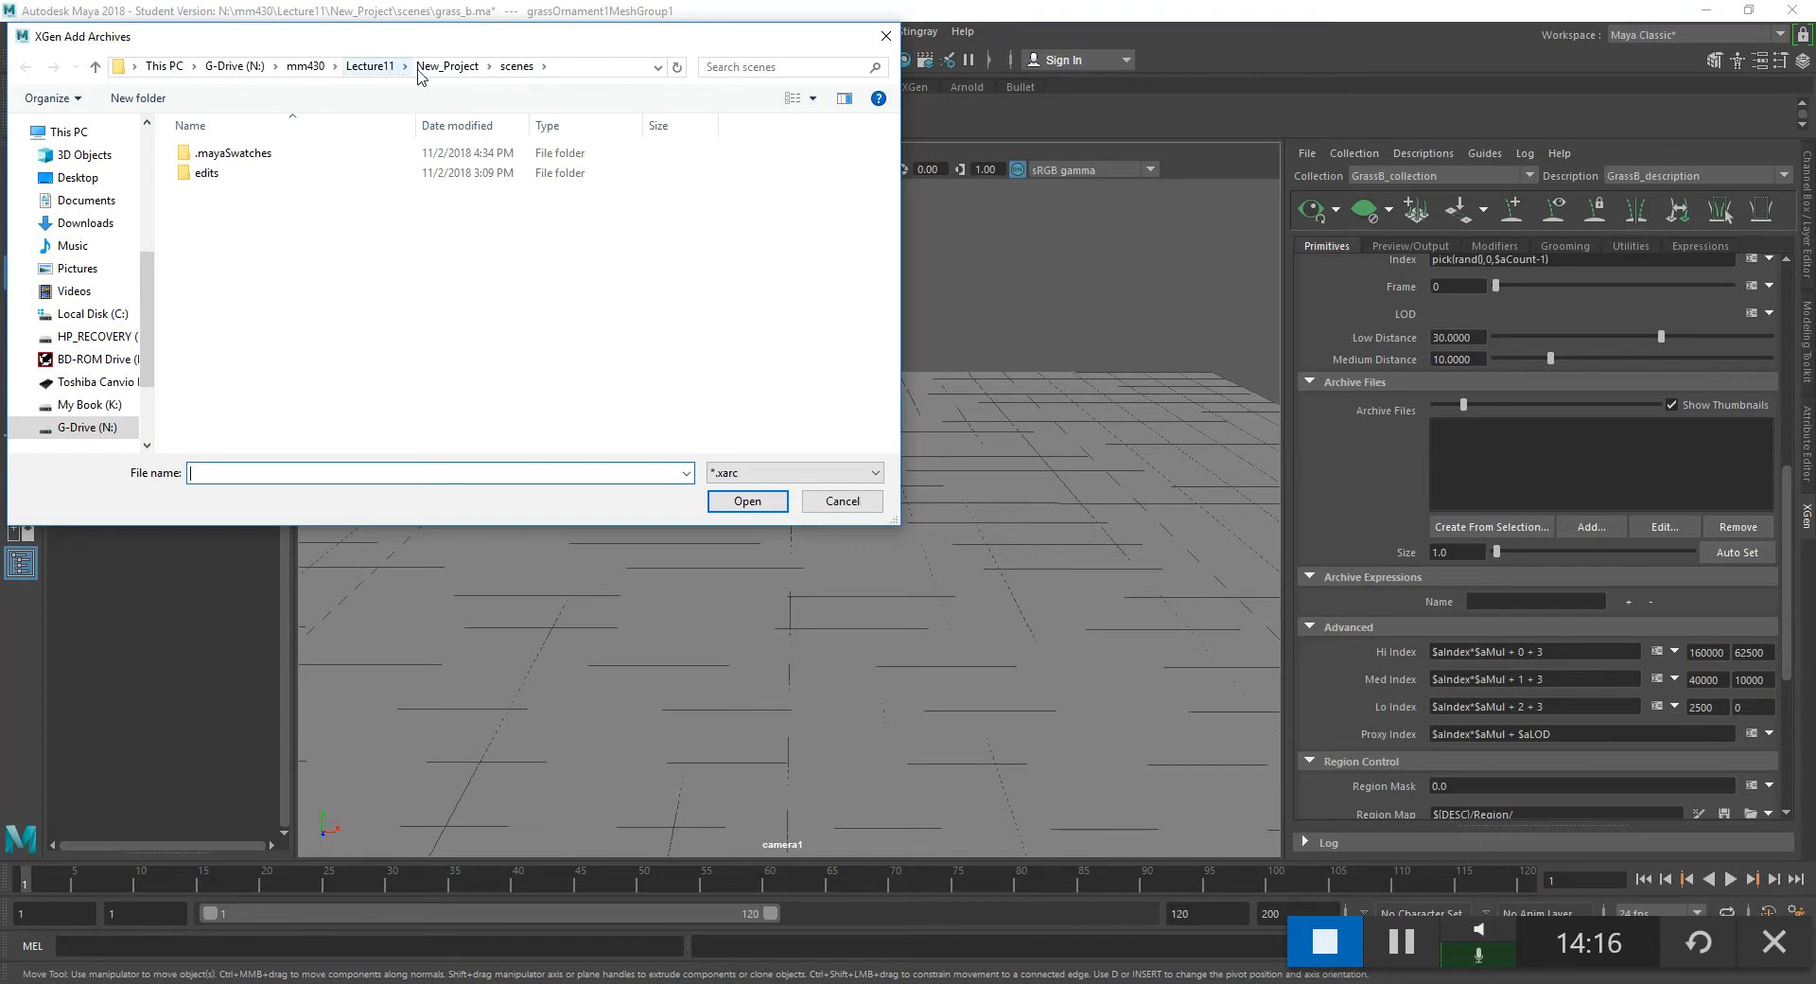
left_click(448, 67)
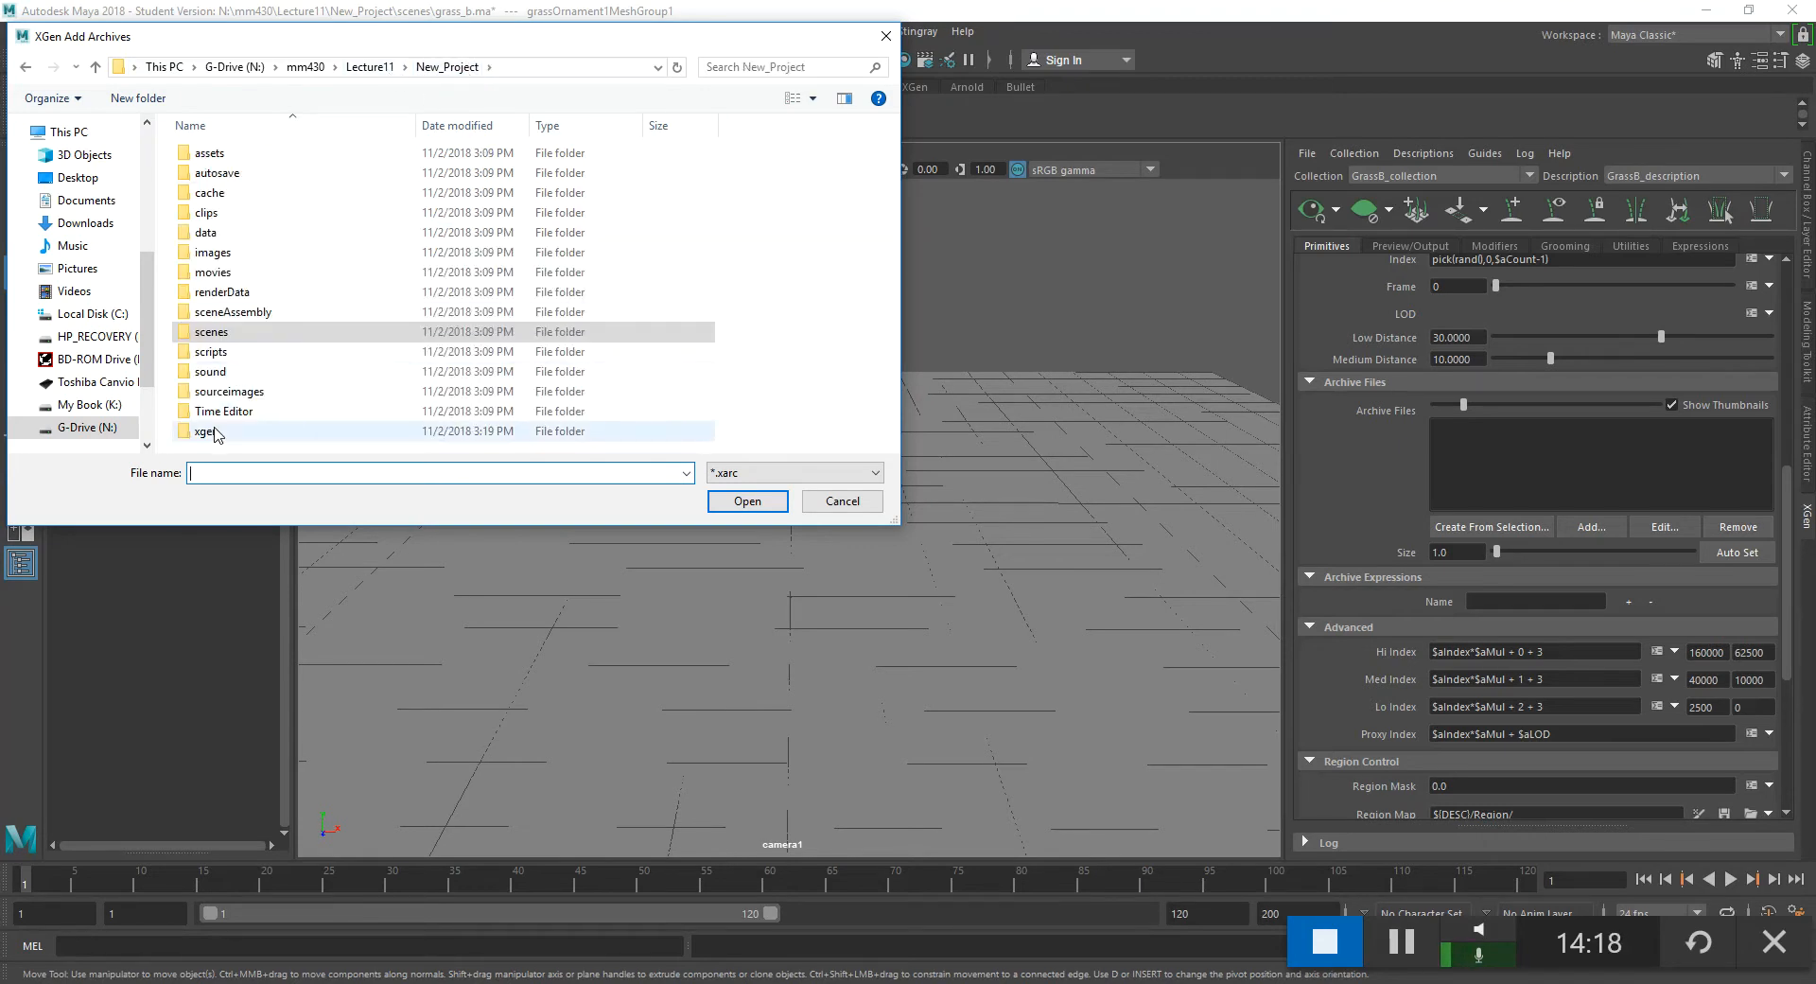
left_click(215, 432)
double_click(216, 433)
double_click(210, 153)
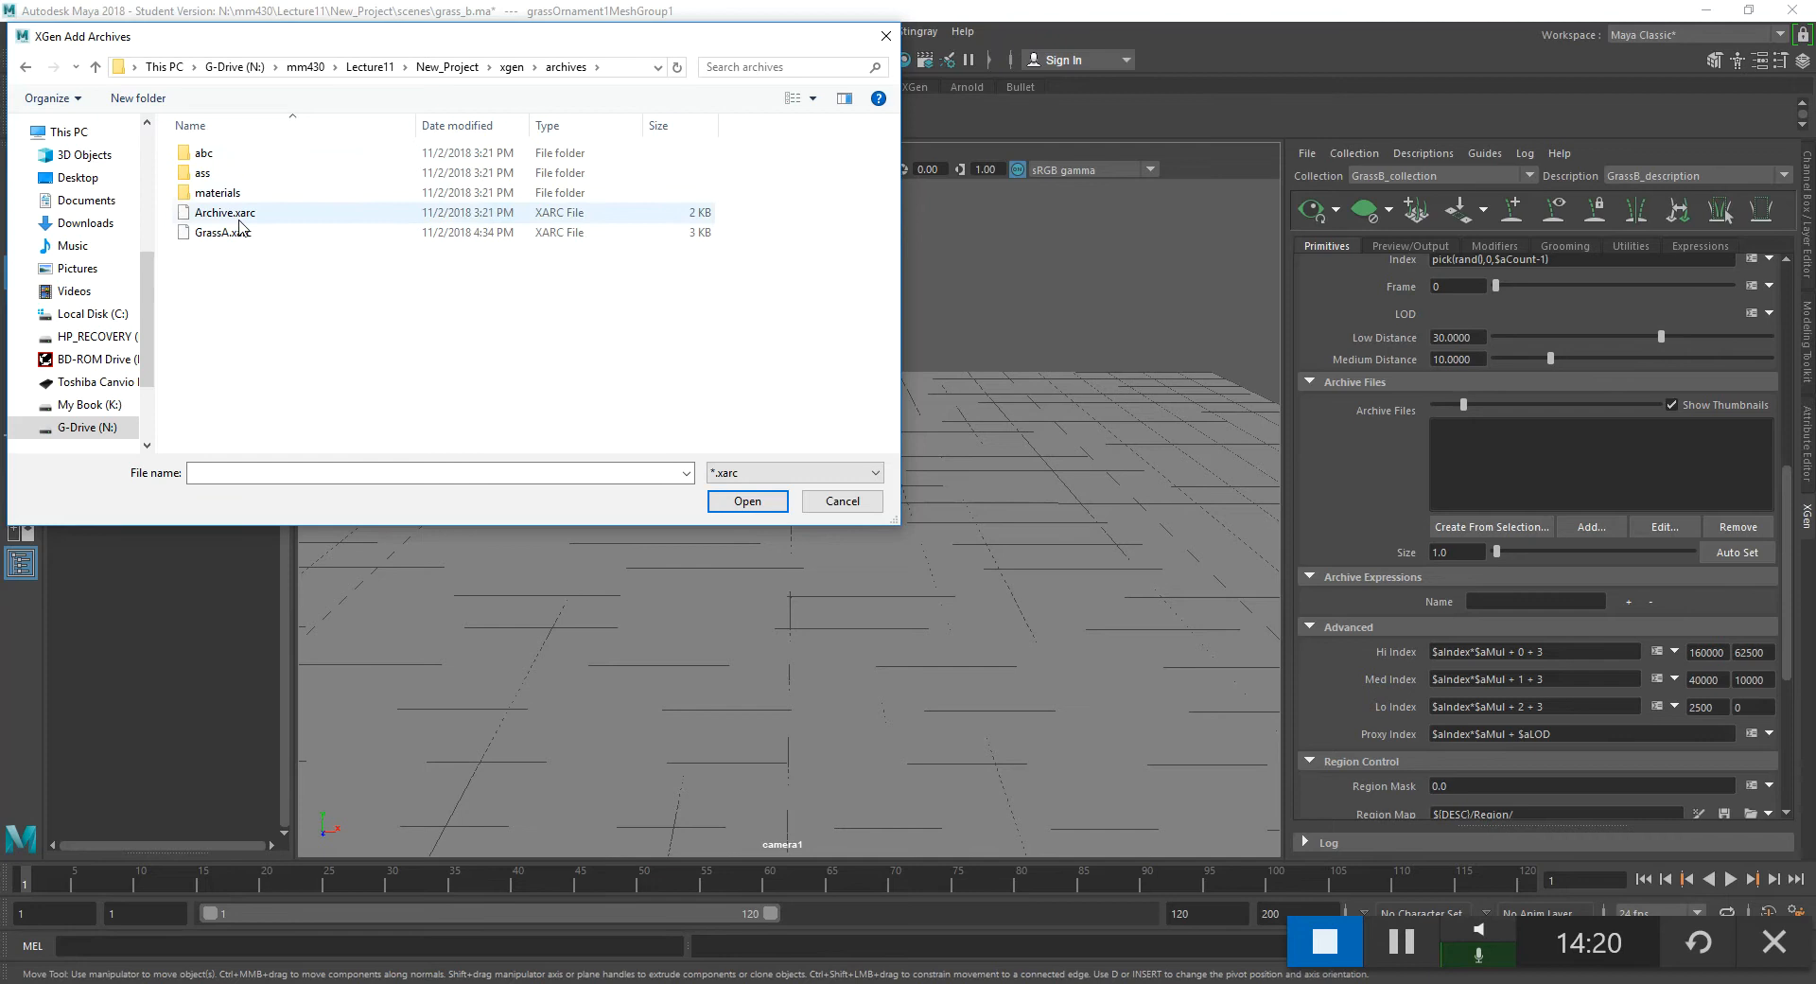
left_click(228, 235)
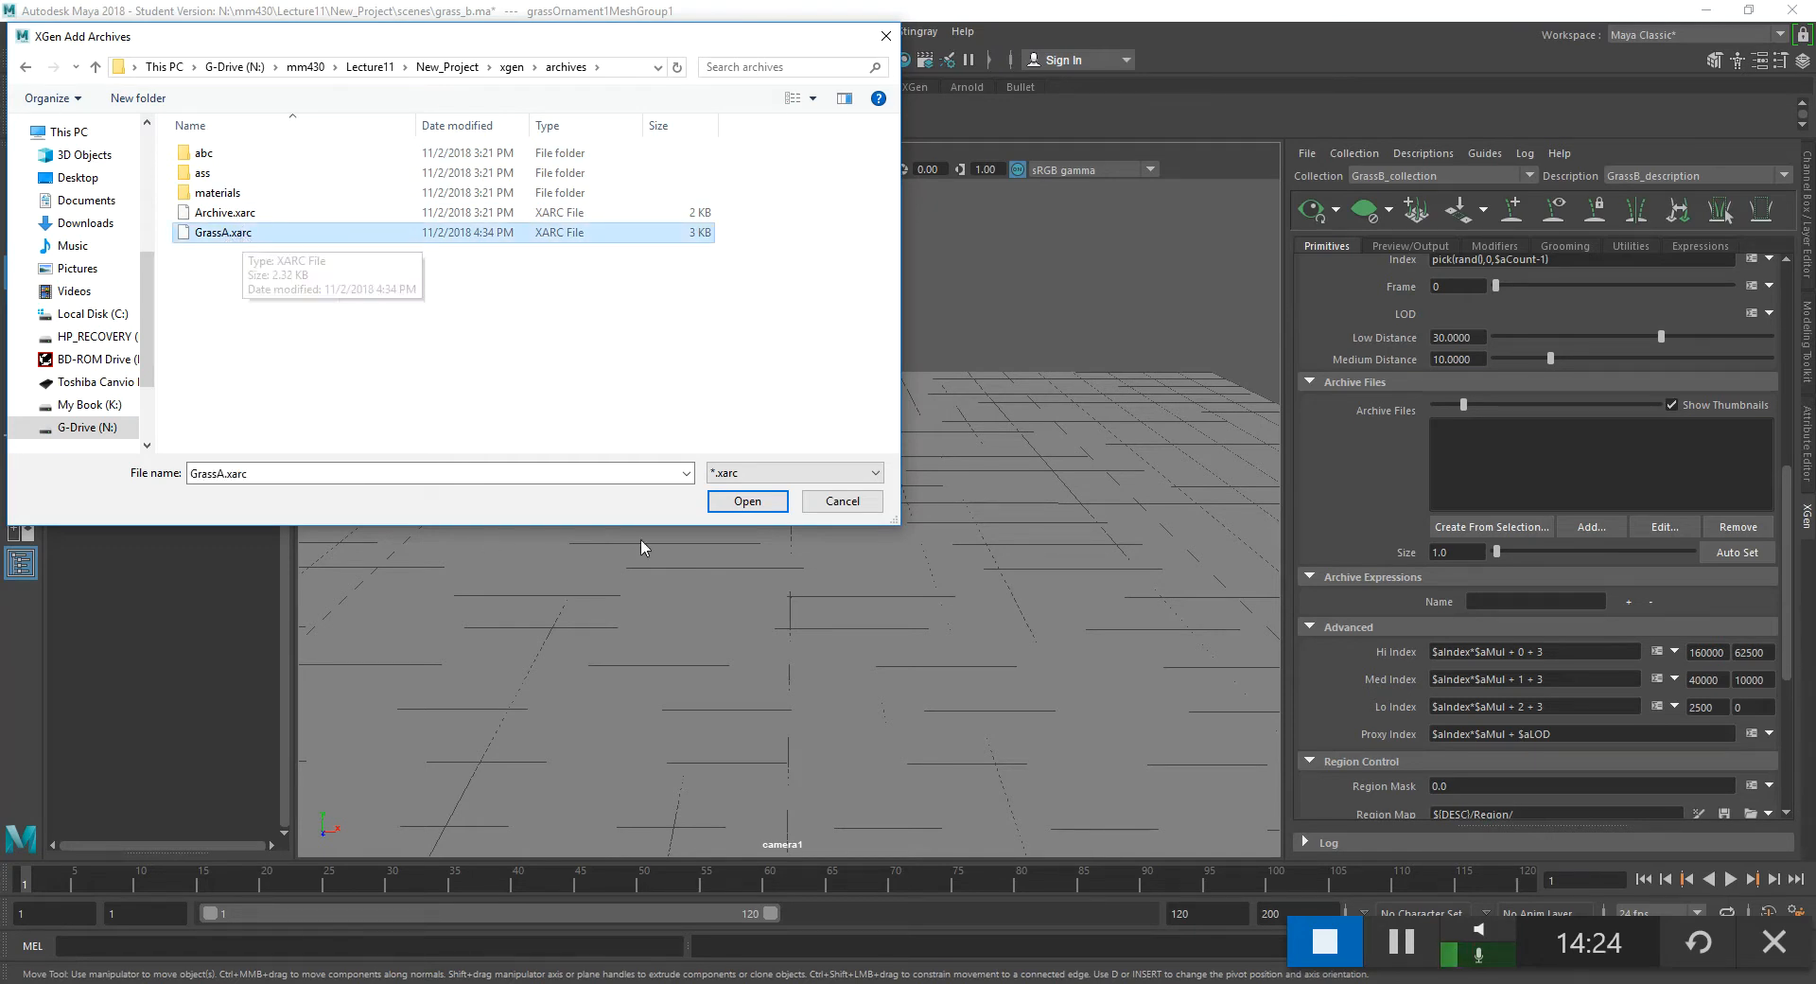
left_click(747, 501)
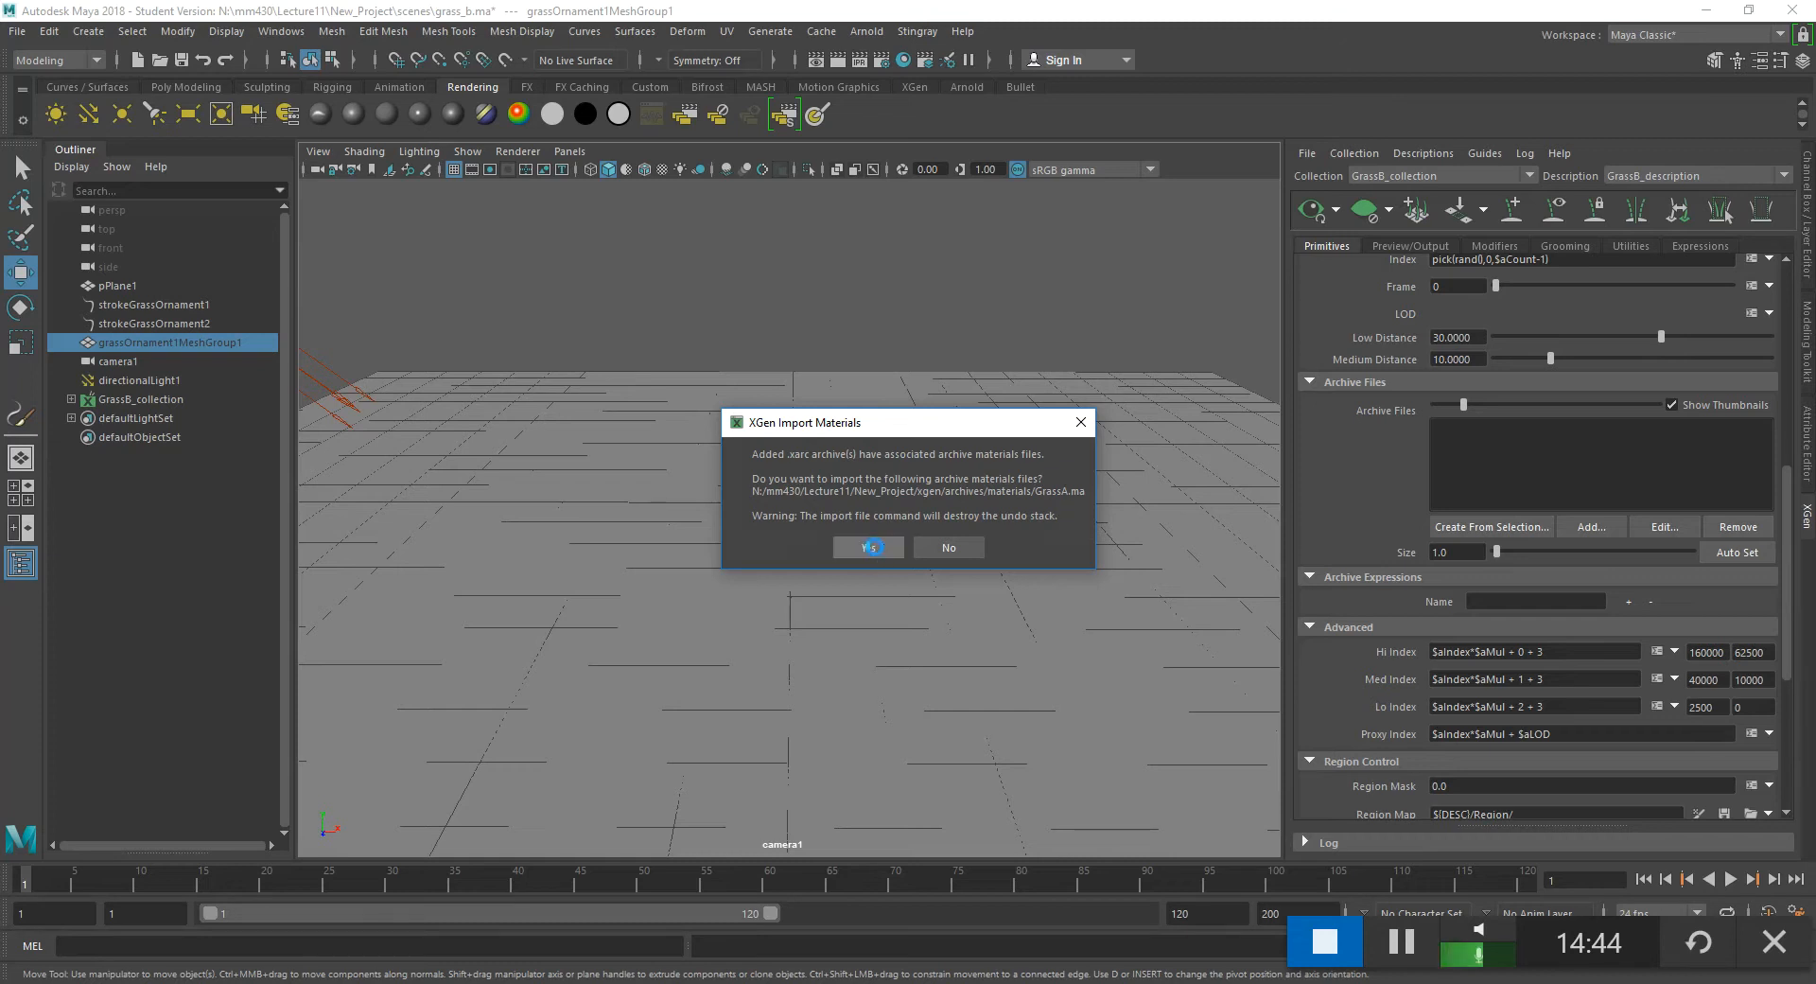
left_click(874, 548)
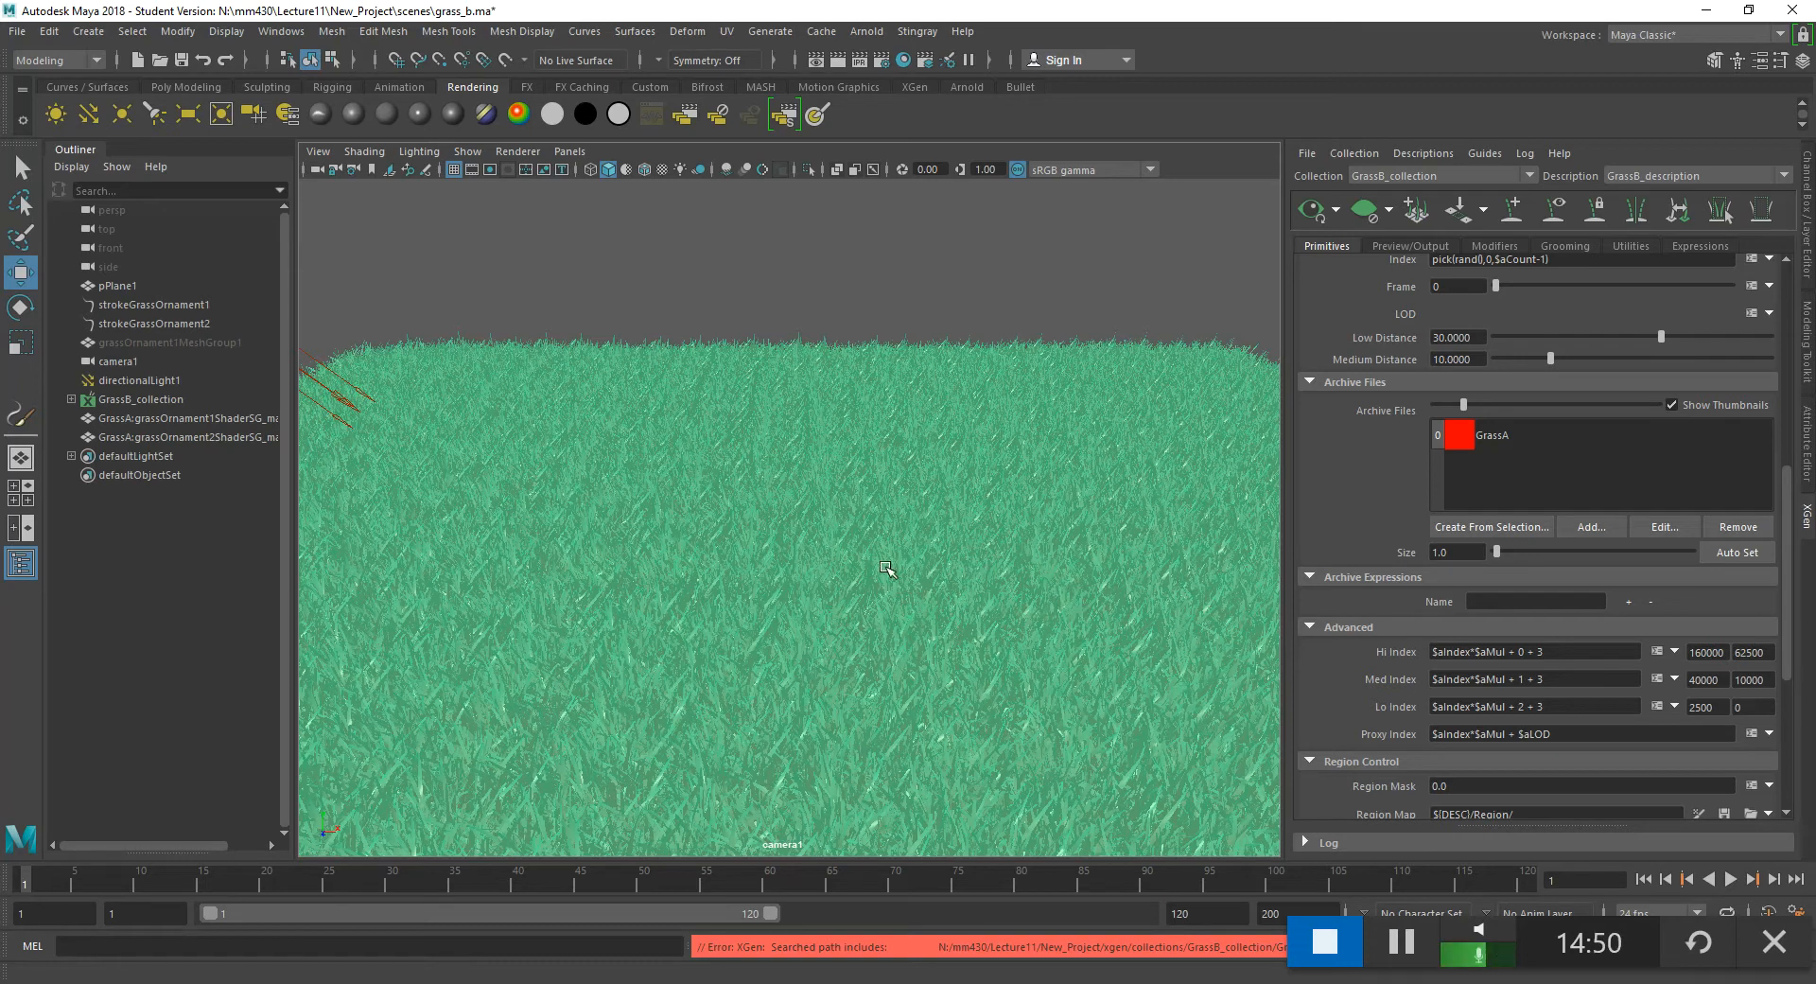
- Set the grass description's generator density to 0.5
mouse_move(894, 572)
left_mouse_down("alt")
mouse_move(1149, 558)
mouse_move(1018, 631)
mouse_move(810, 568)
mouse_move(741, 571)
mouse_move(854, 575)
mouse_move(895, 555)
mouse_move(871, 567)
mouse_move(936, 587)
left_mouse_up("alt")
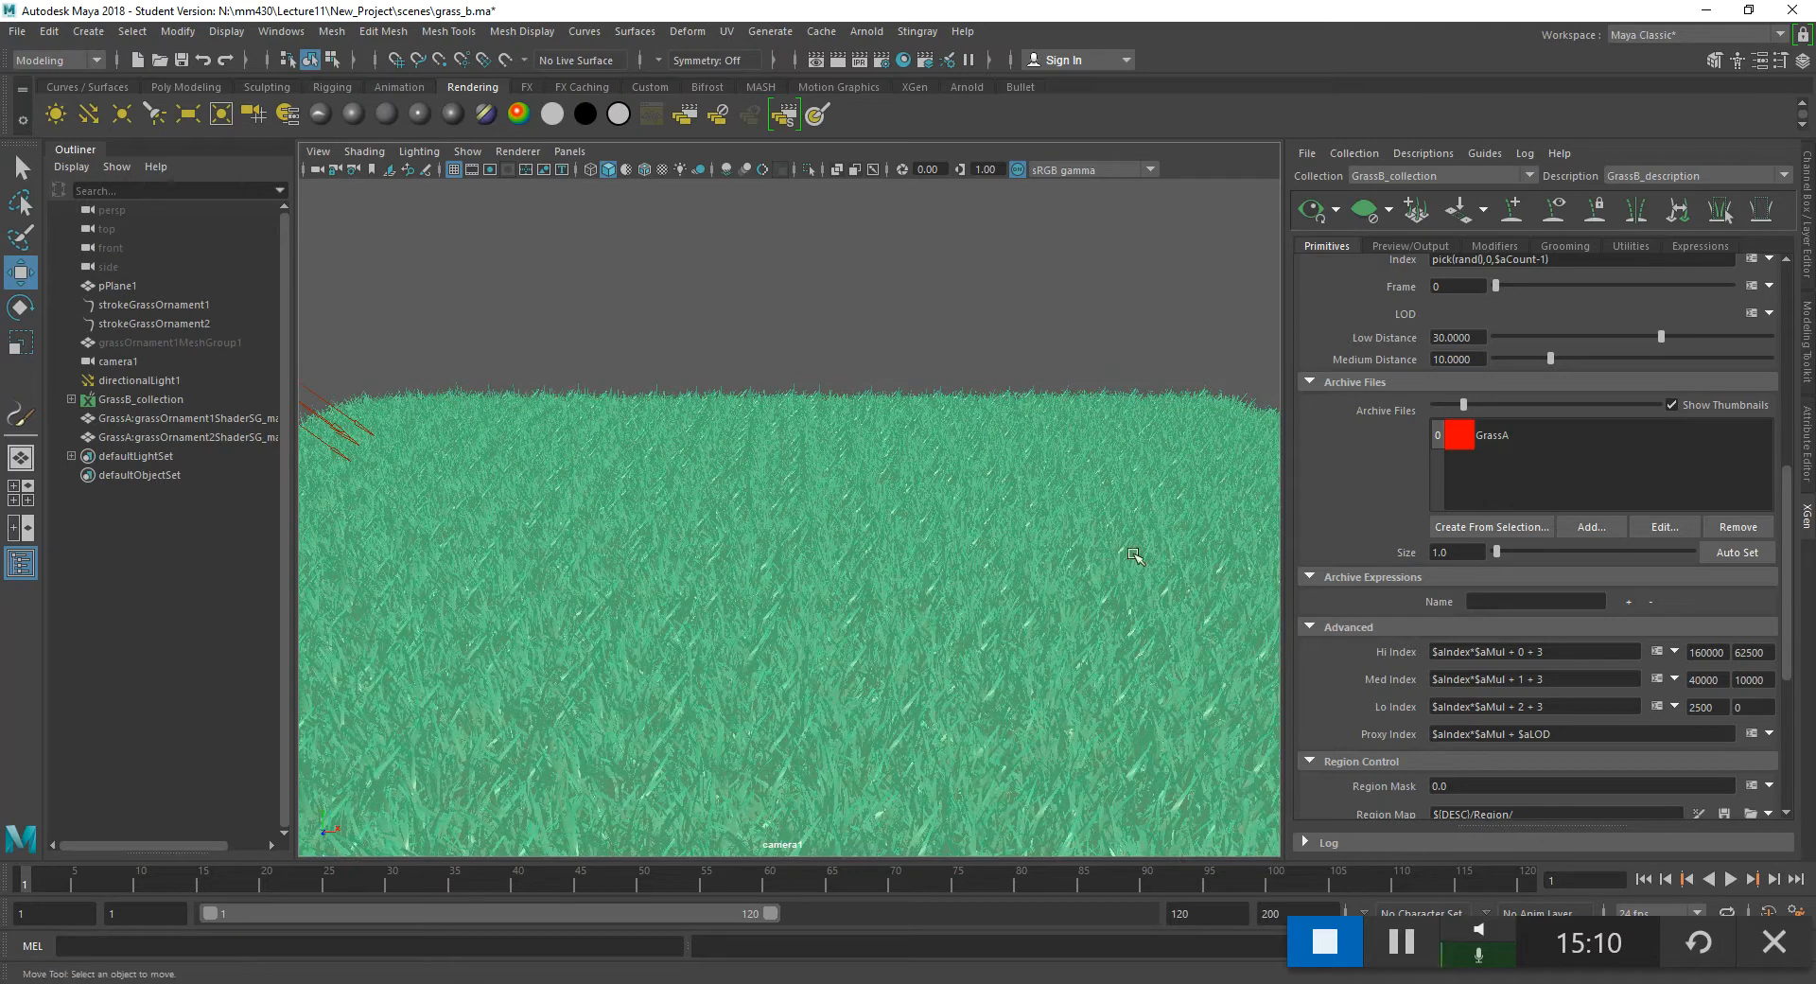
mouse_move(879, 507)
left_mouse_down("alt")
mouse_move(863, 515)
mouse_move(879, 523)
left_mouse_up("alt")
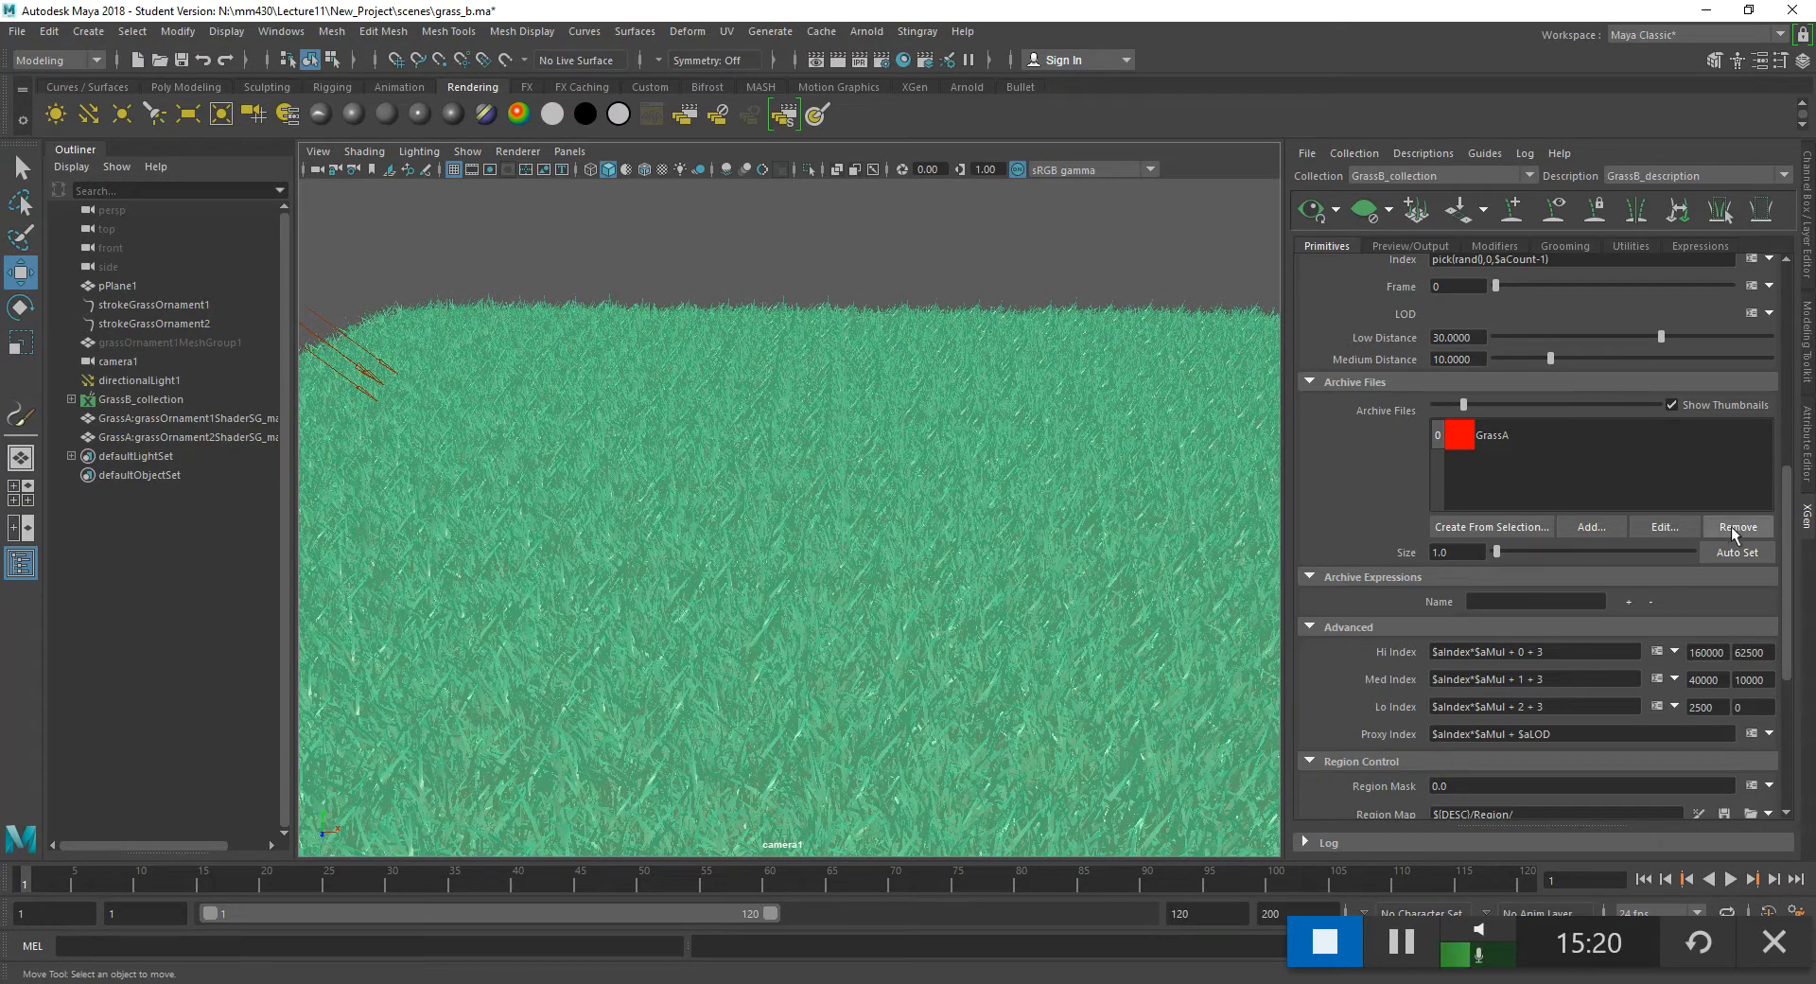
left_click_drag(1789, 518, 1804, 301)
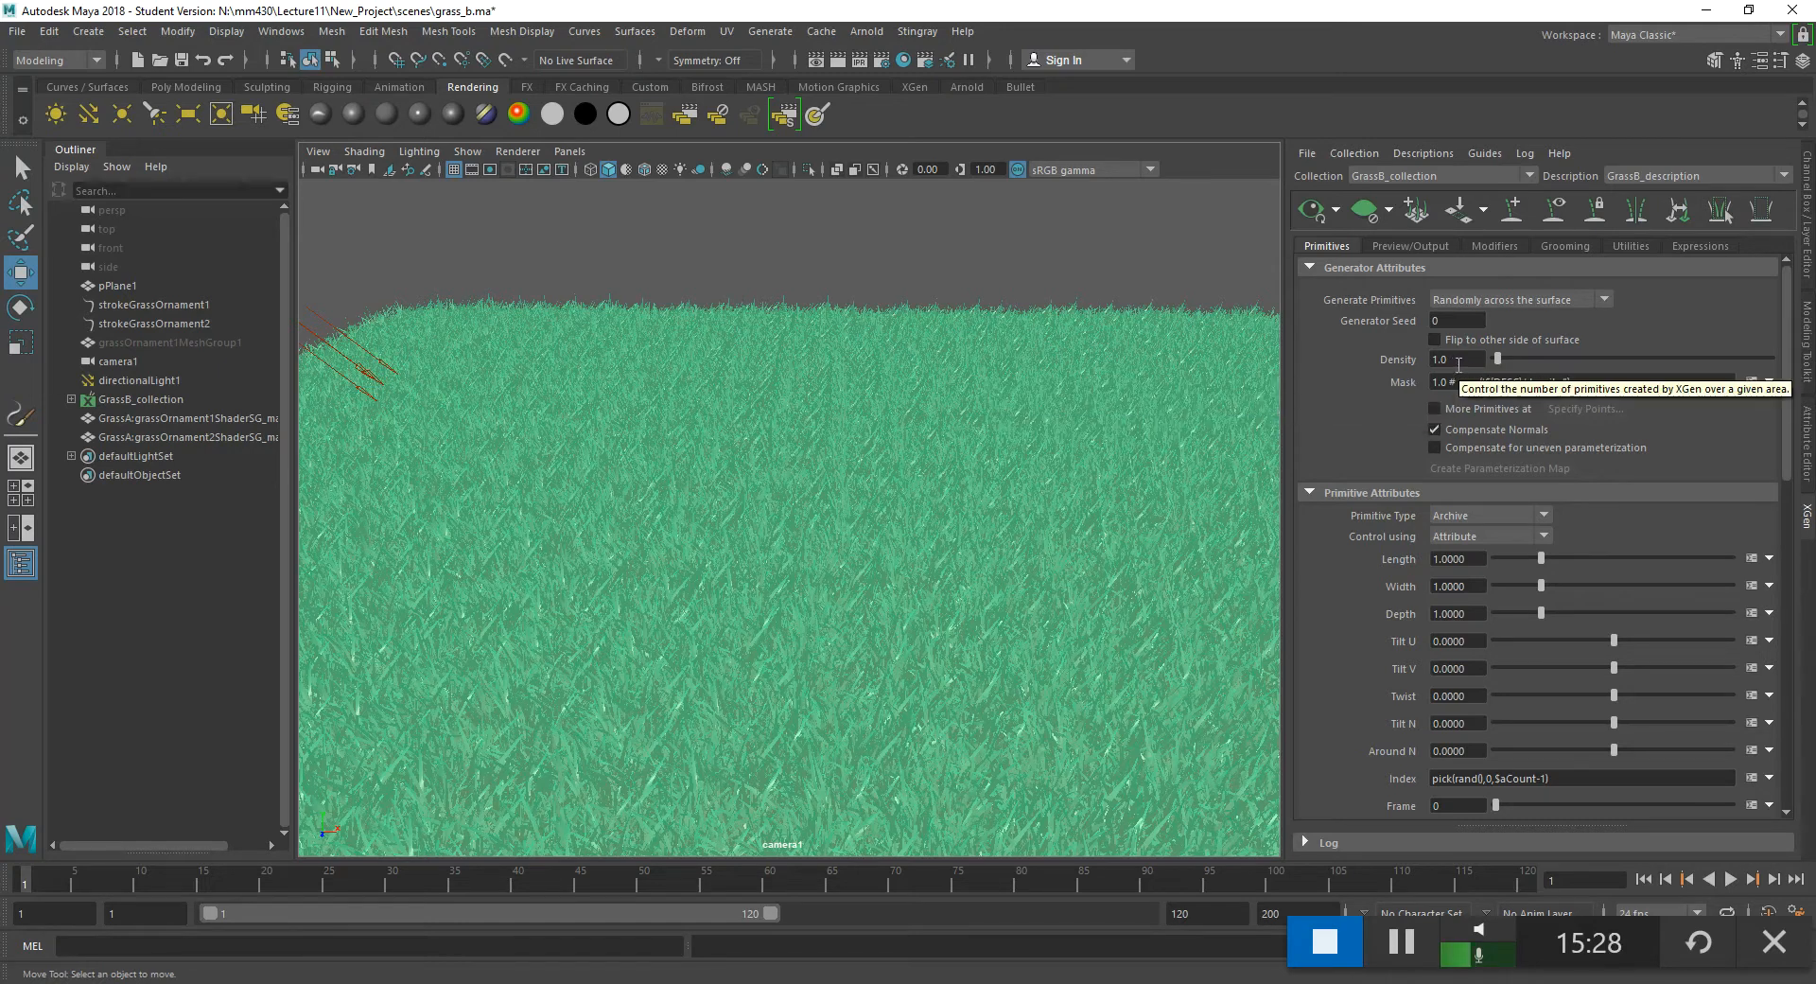
left_click(1456, 359)
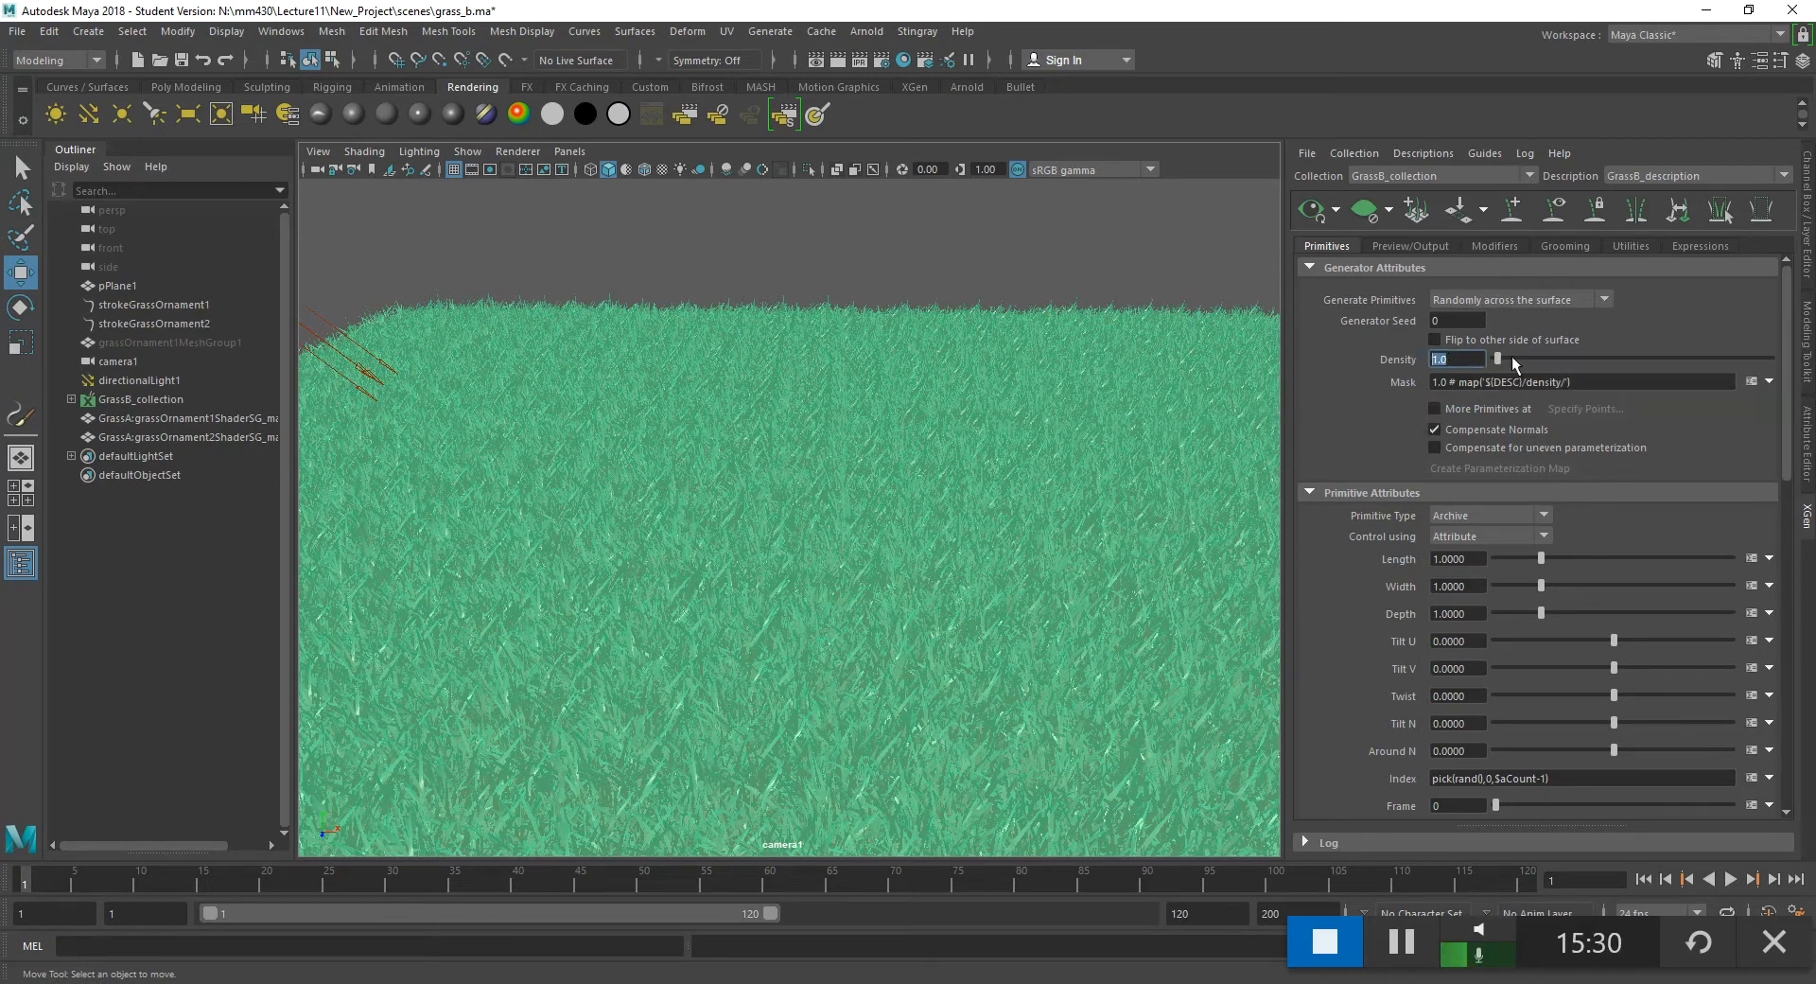
type("0.5")
key("Return")
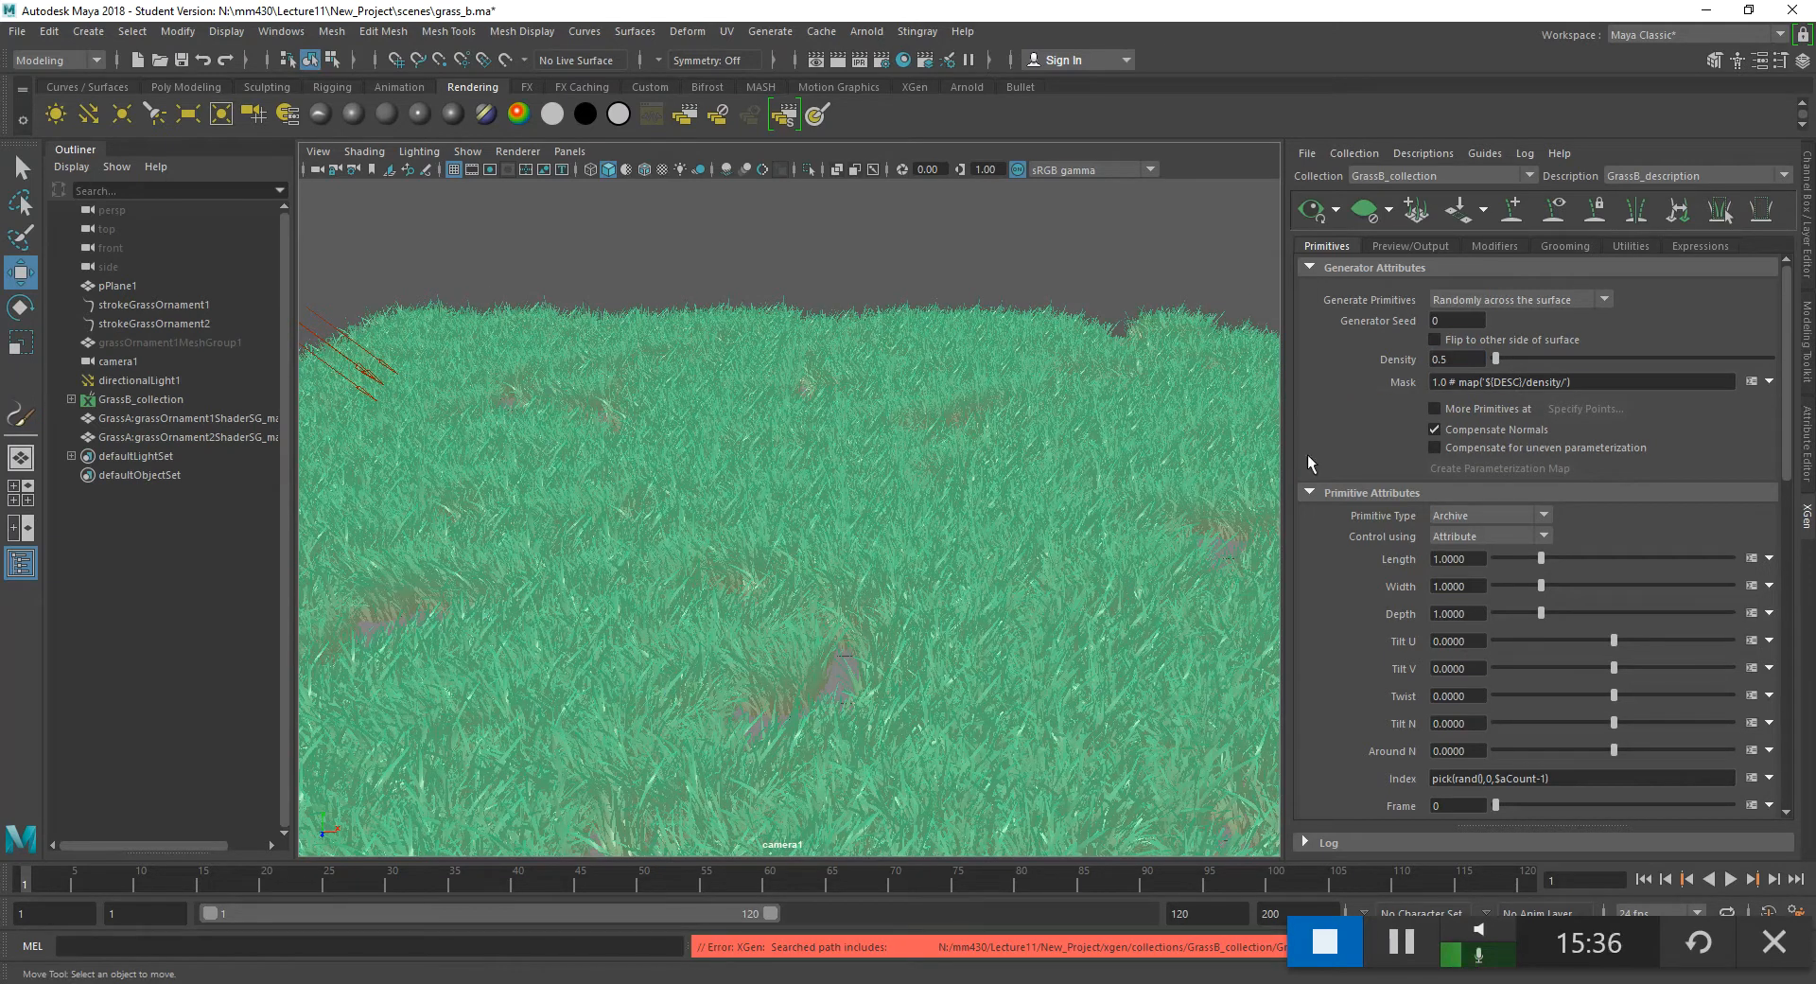
- Try generator densities of 0.1 and 0.7 and inspect the grass coverage on the plane
left_click(1456, 360)
left_click_drag(1459, 359, 1428, 361)
type("0.1")
key("Return")
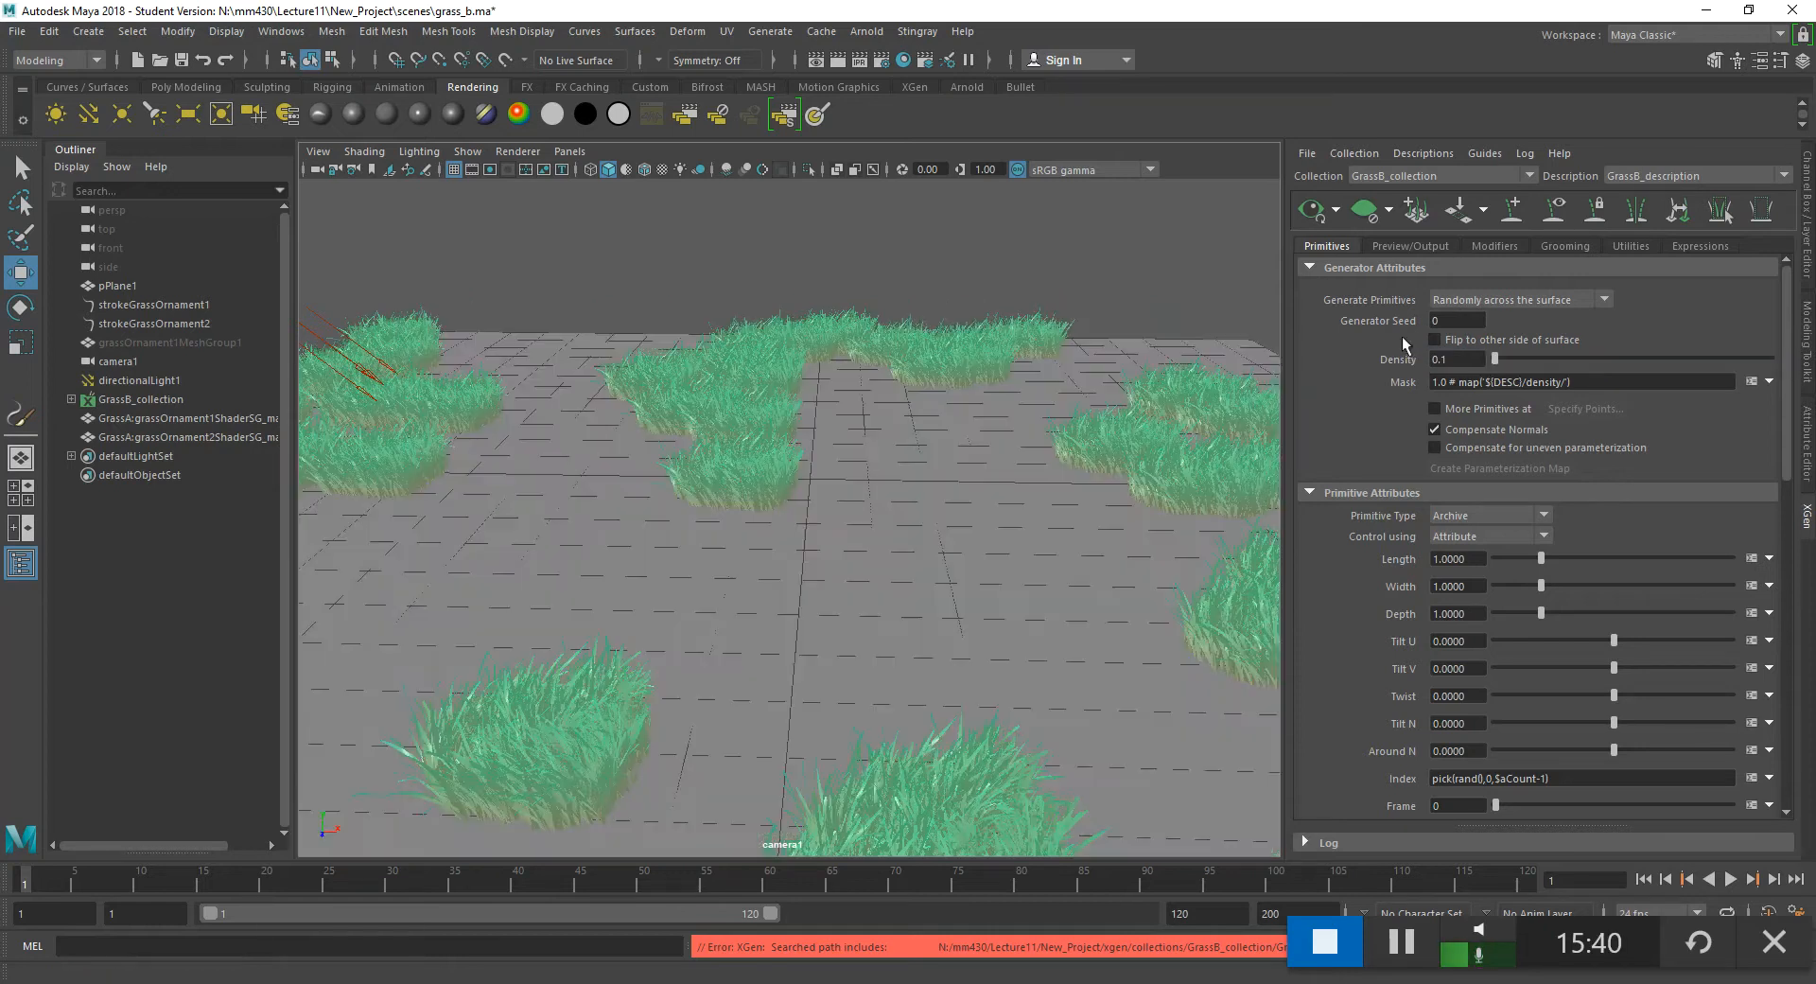
left_click_drag(1446, 361, 1369, 364)
type("0.7")
key("Return")
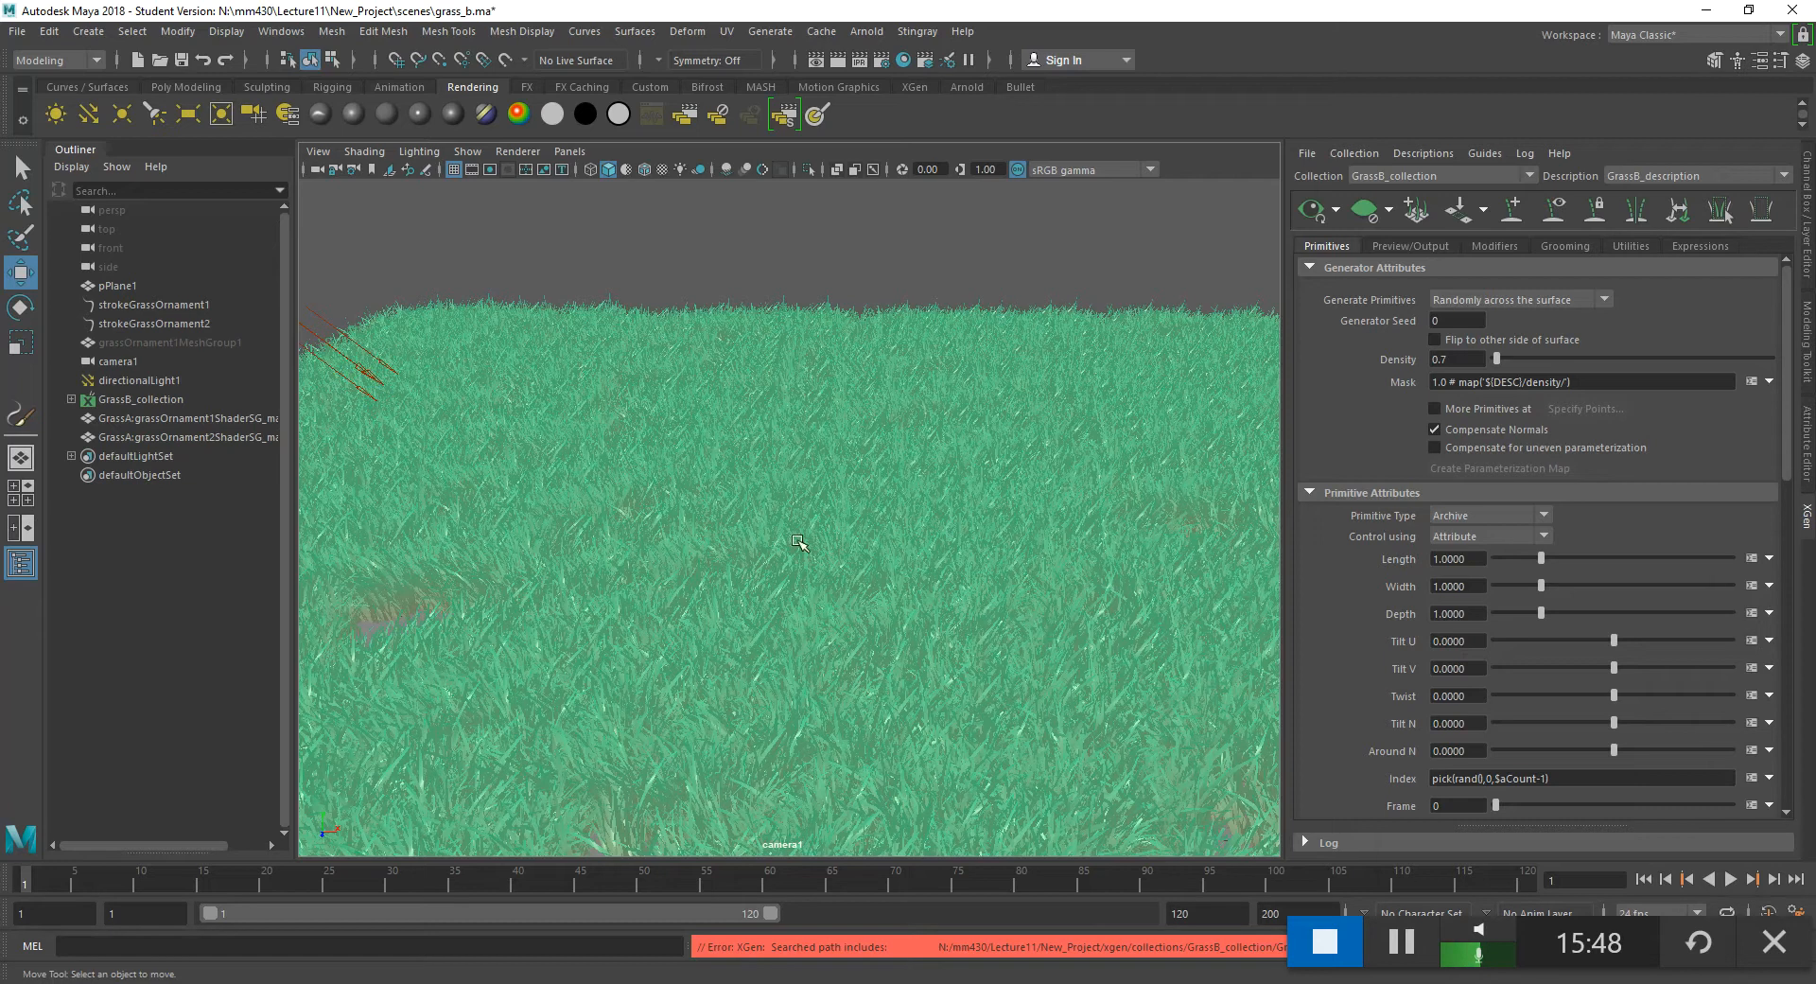
left_click_drag(754, 604, 544, 620, "alt")
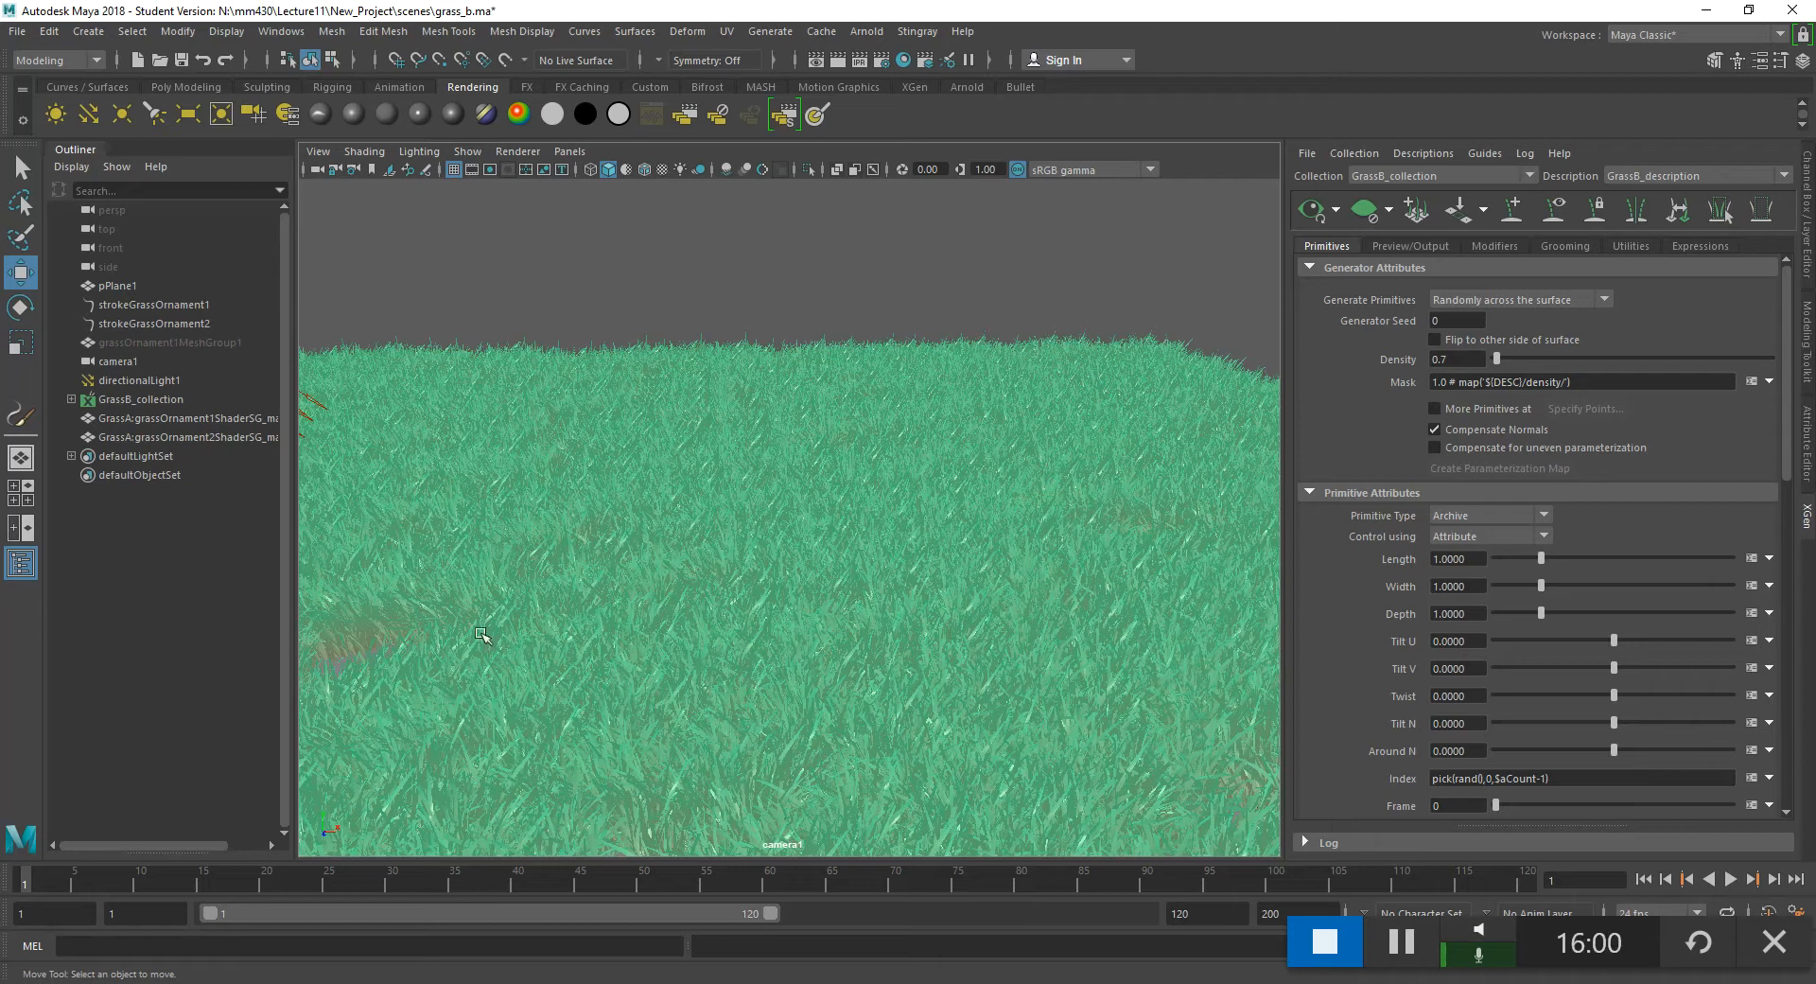
- Set the generator density back to 1
left_click_drag(1482, 362, 1418, 365)
type("1")
key("Return")
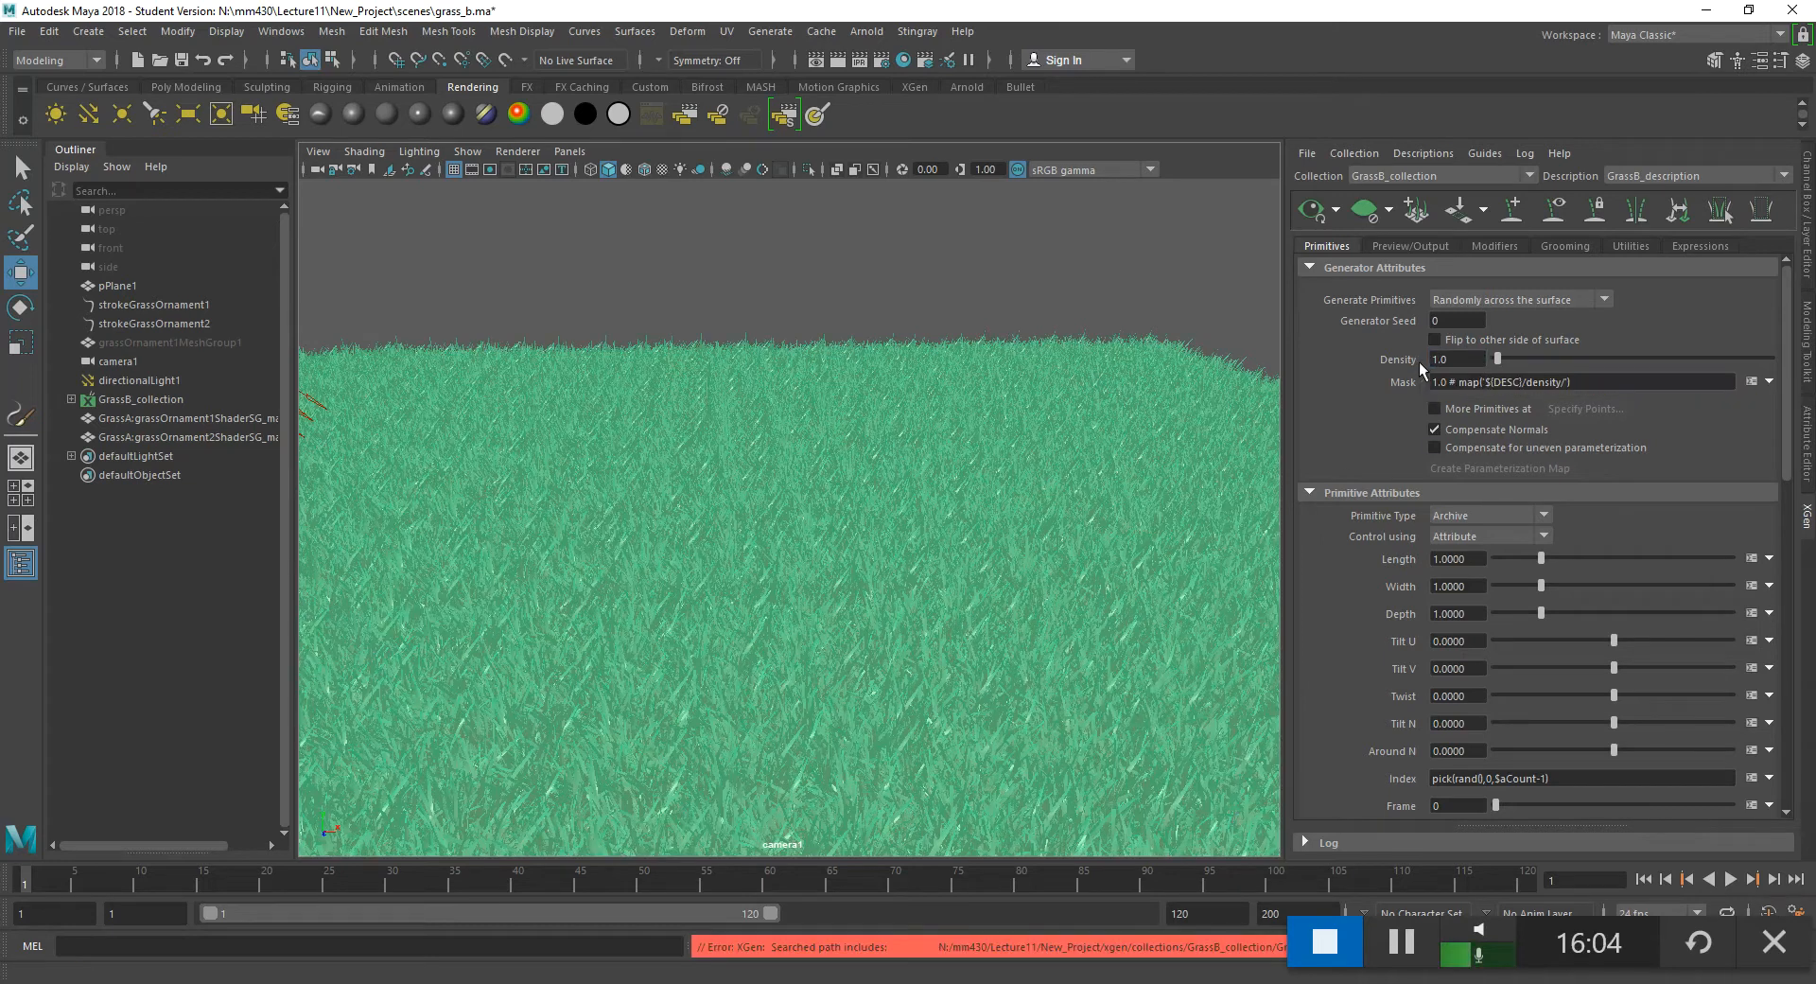
- Replace the archive primitives' Length expression with rand(0.5, 1.5) in the XGen Expression Editor
left_click_drag(1128, 467, 1107, 539, "alt")
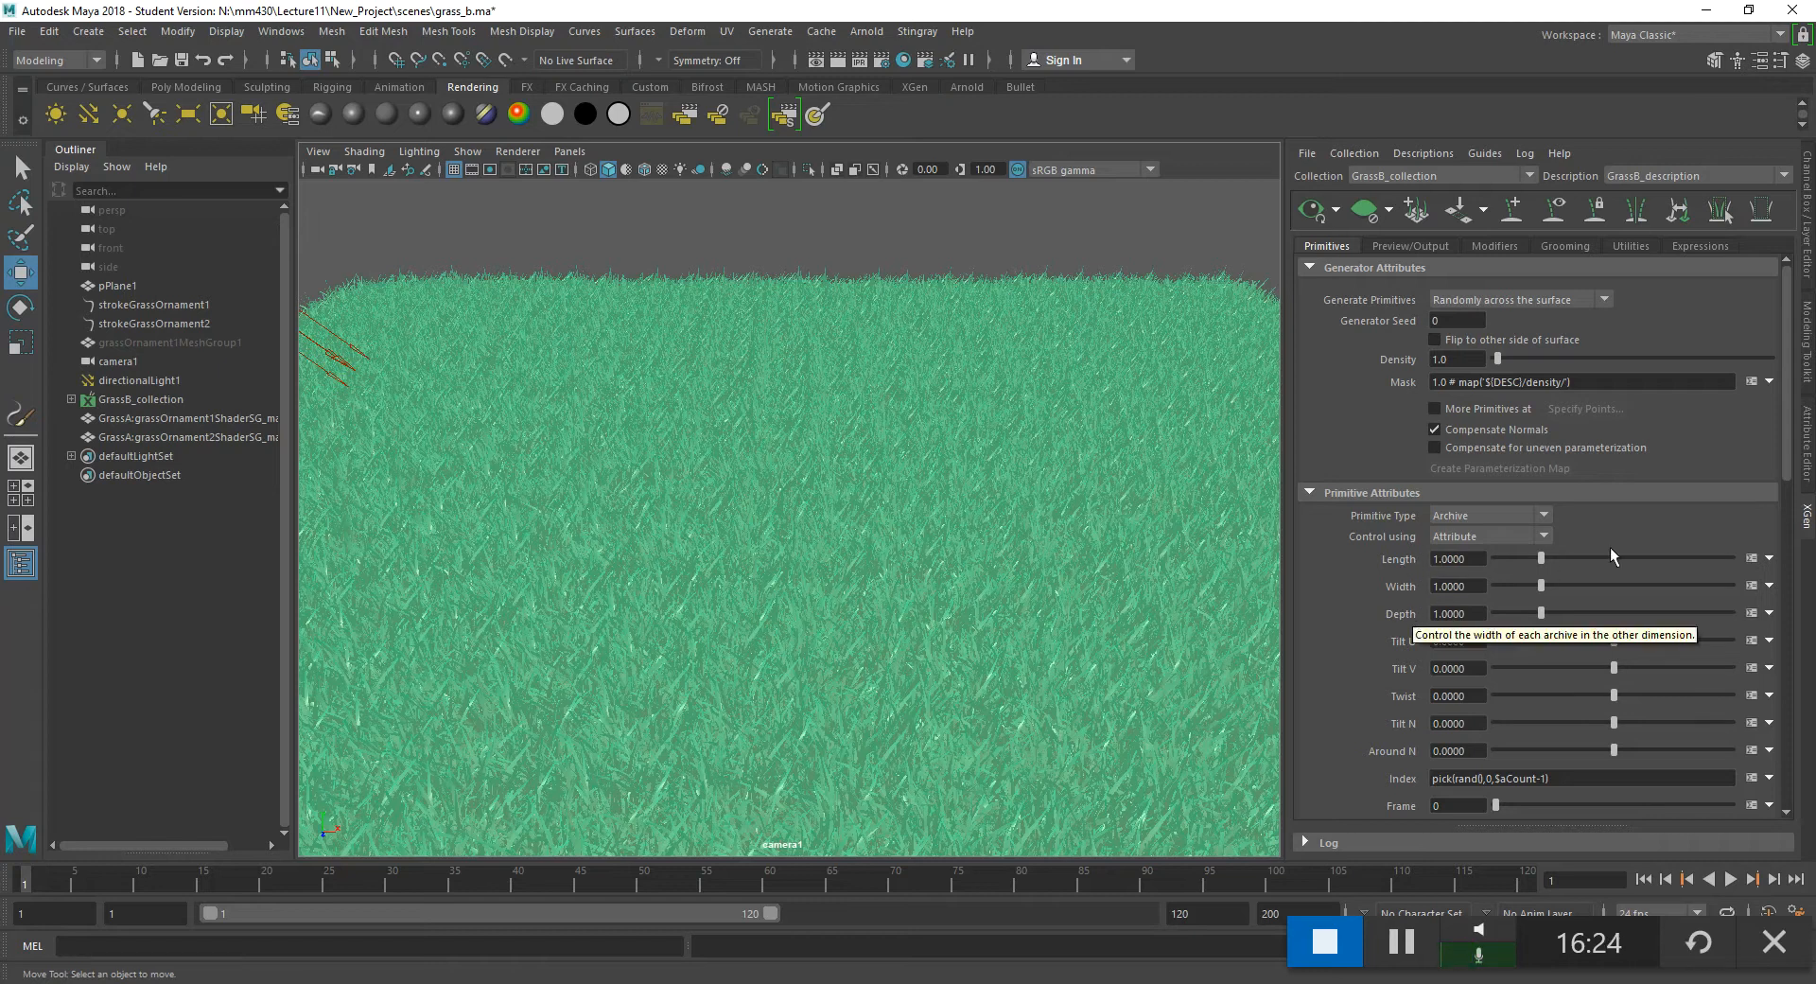
left_click(1752, 559)
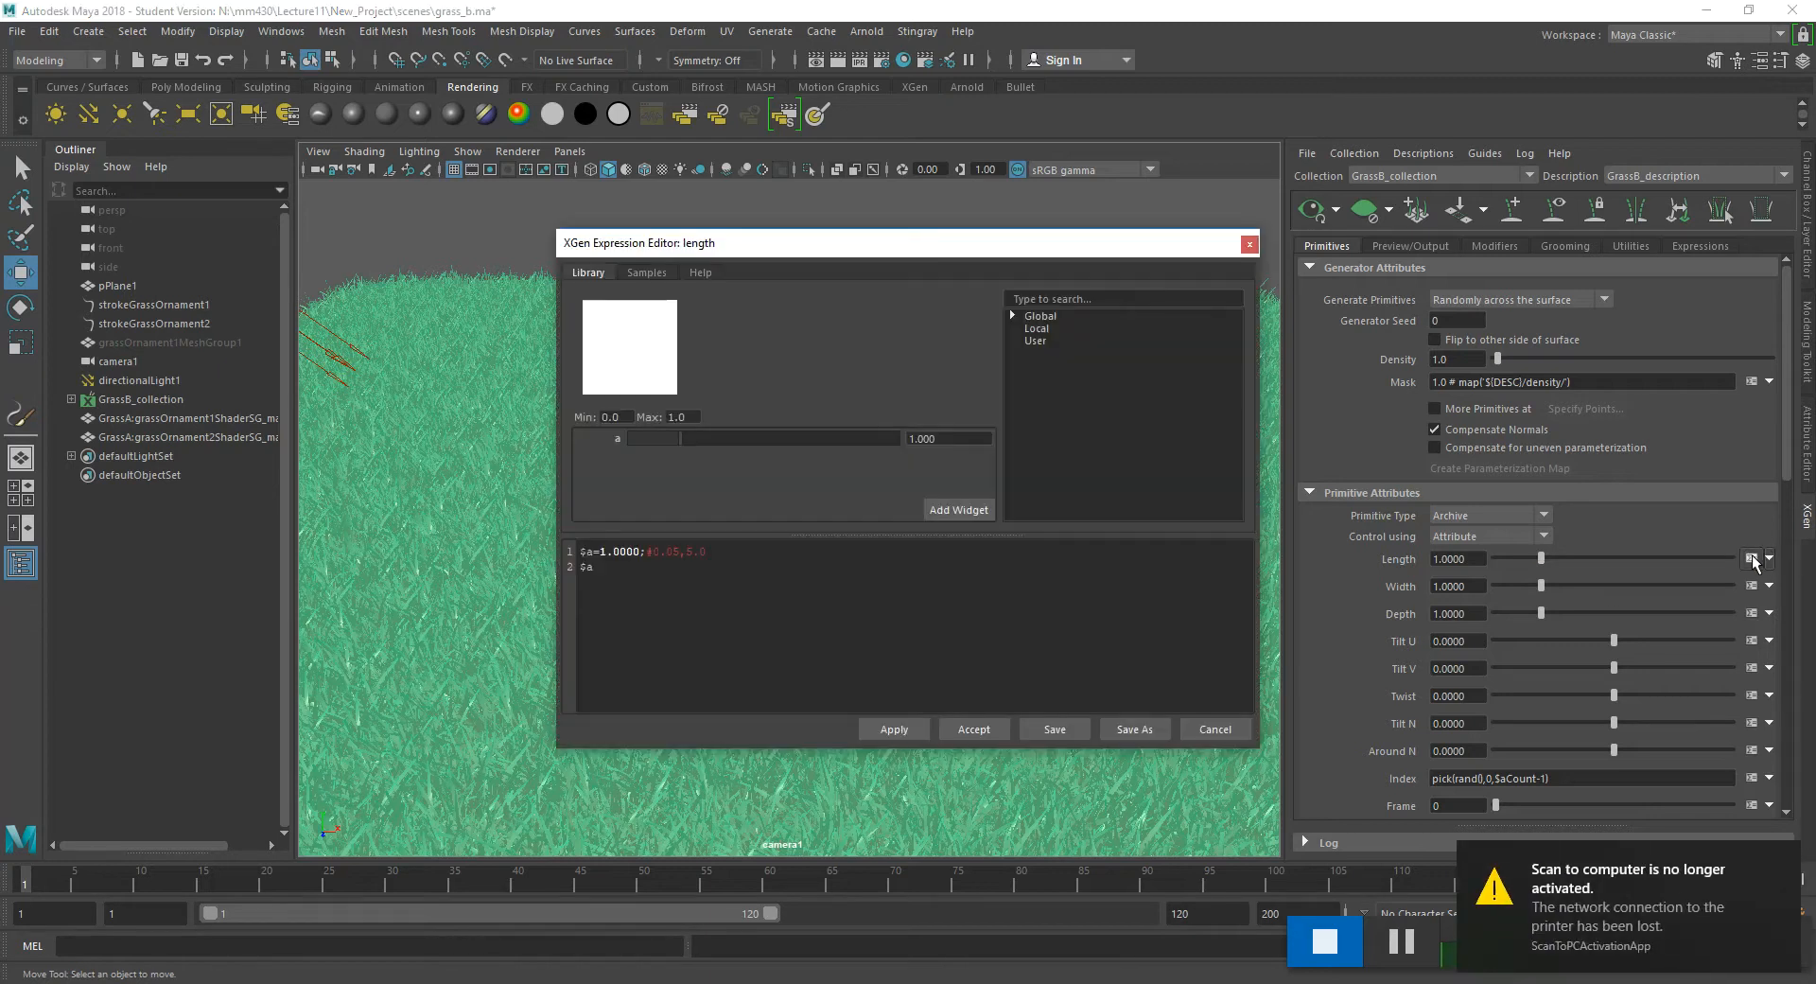
left_click_drag(626, 566, 566, 543)
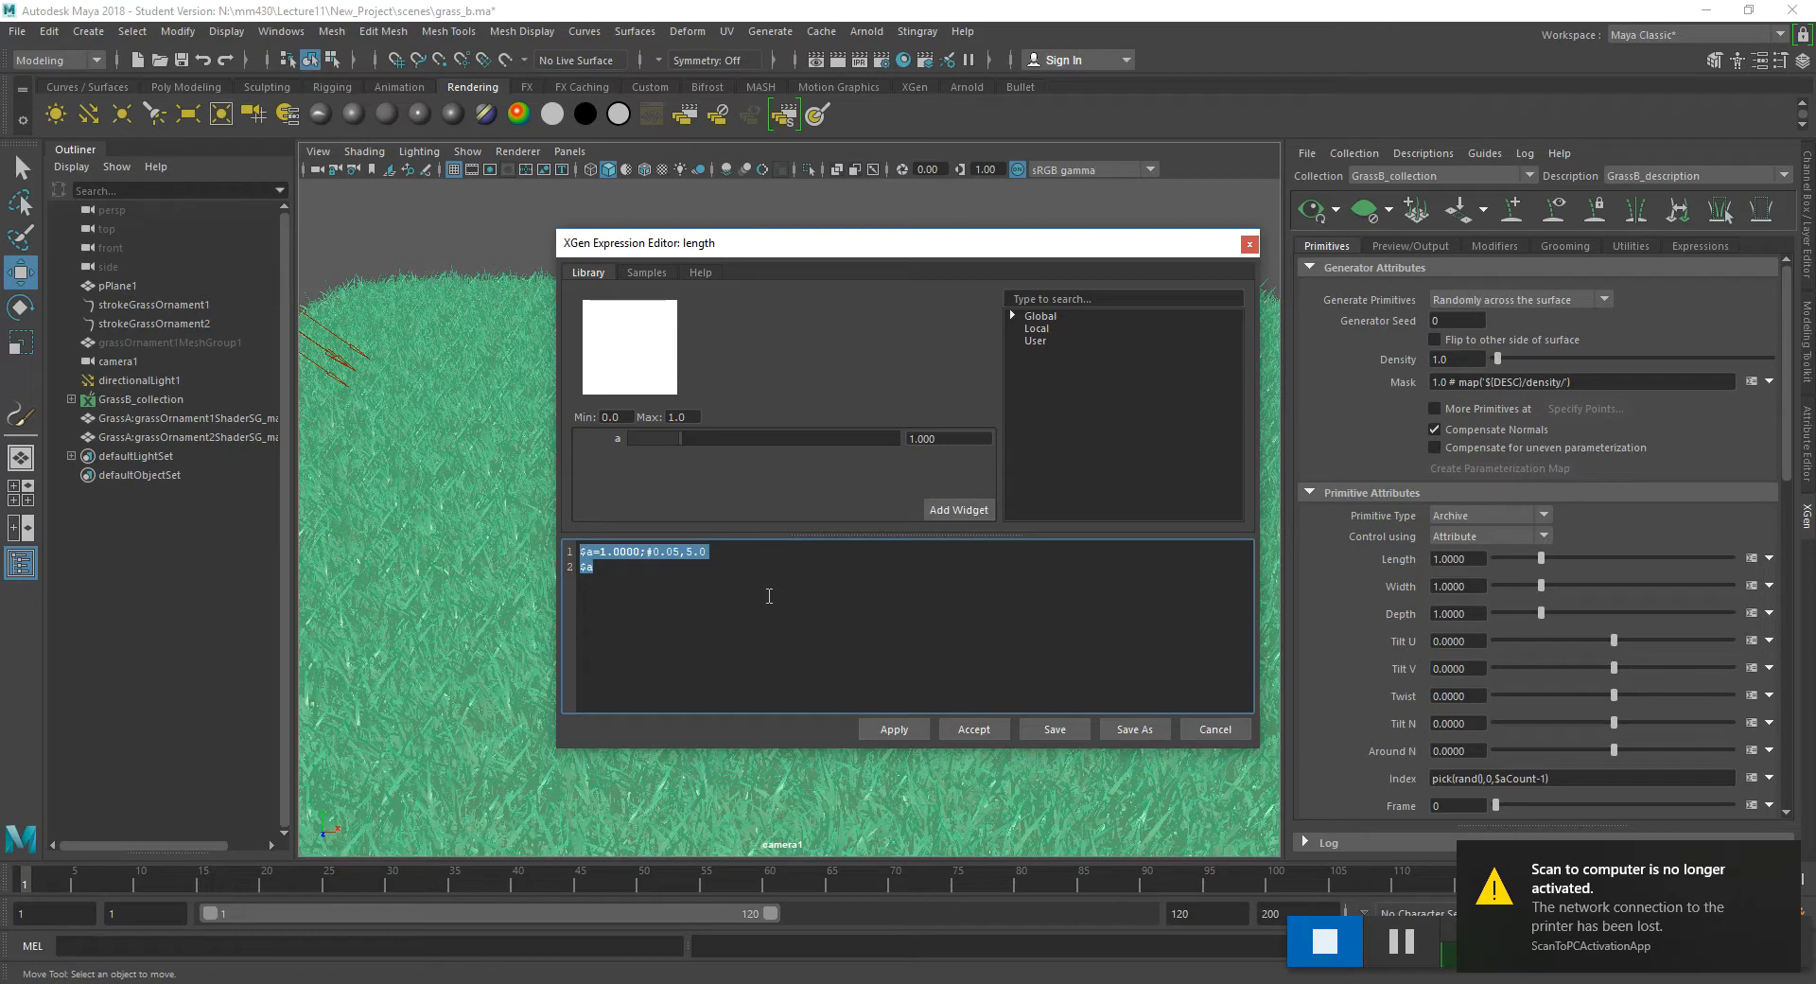
type("r")
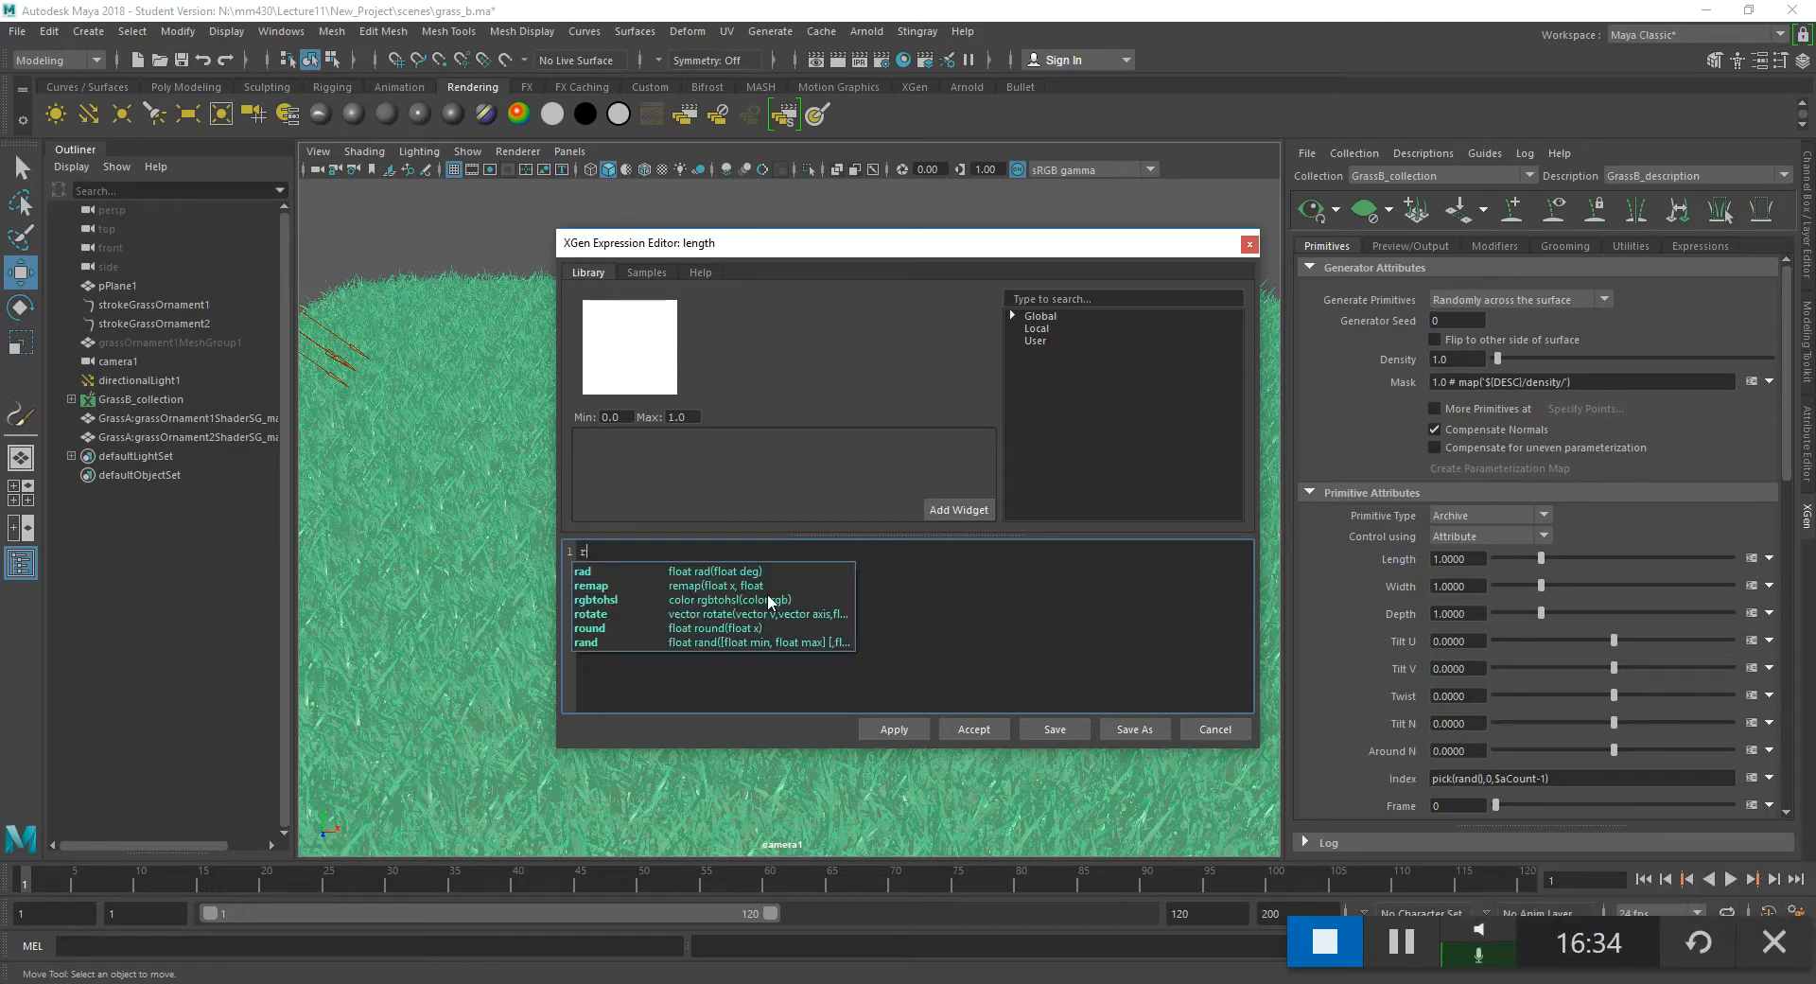
type("and")
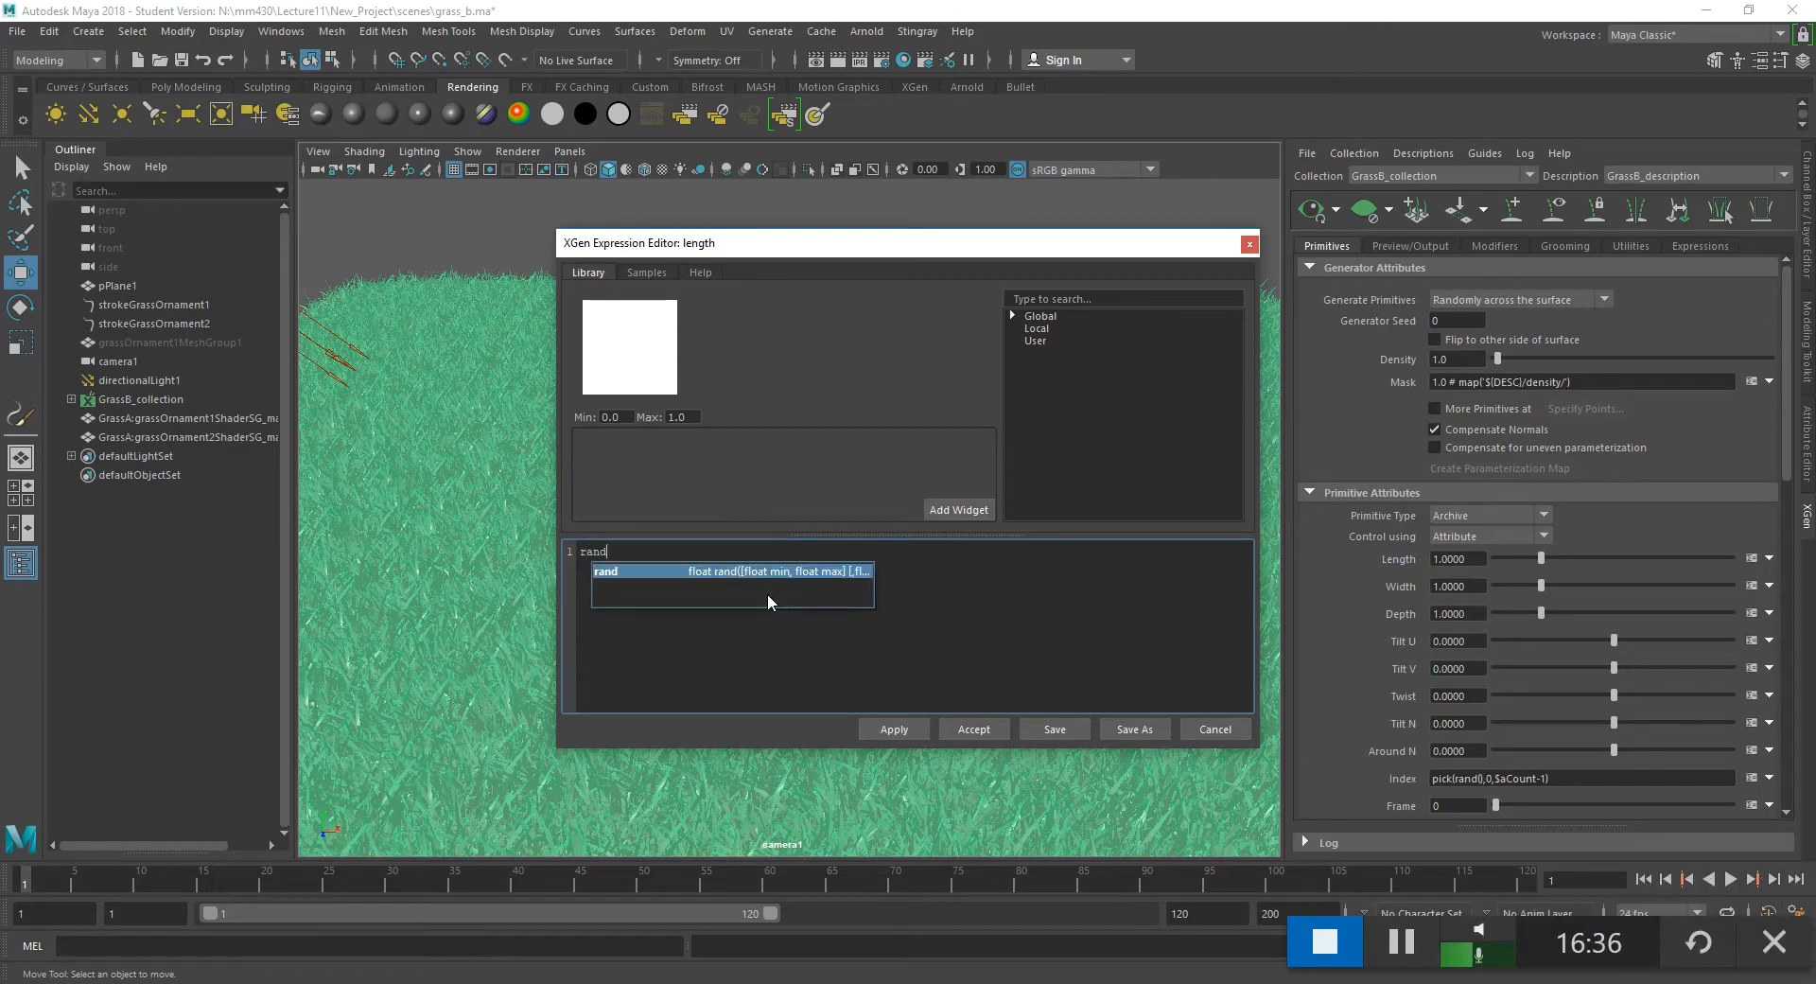
type("(")
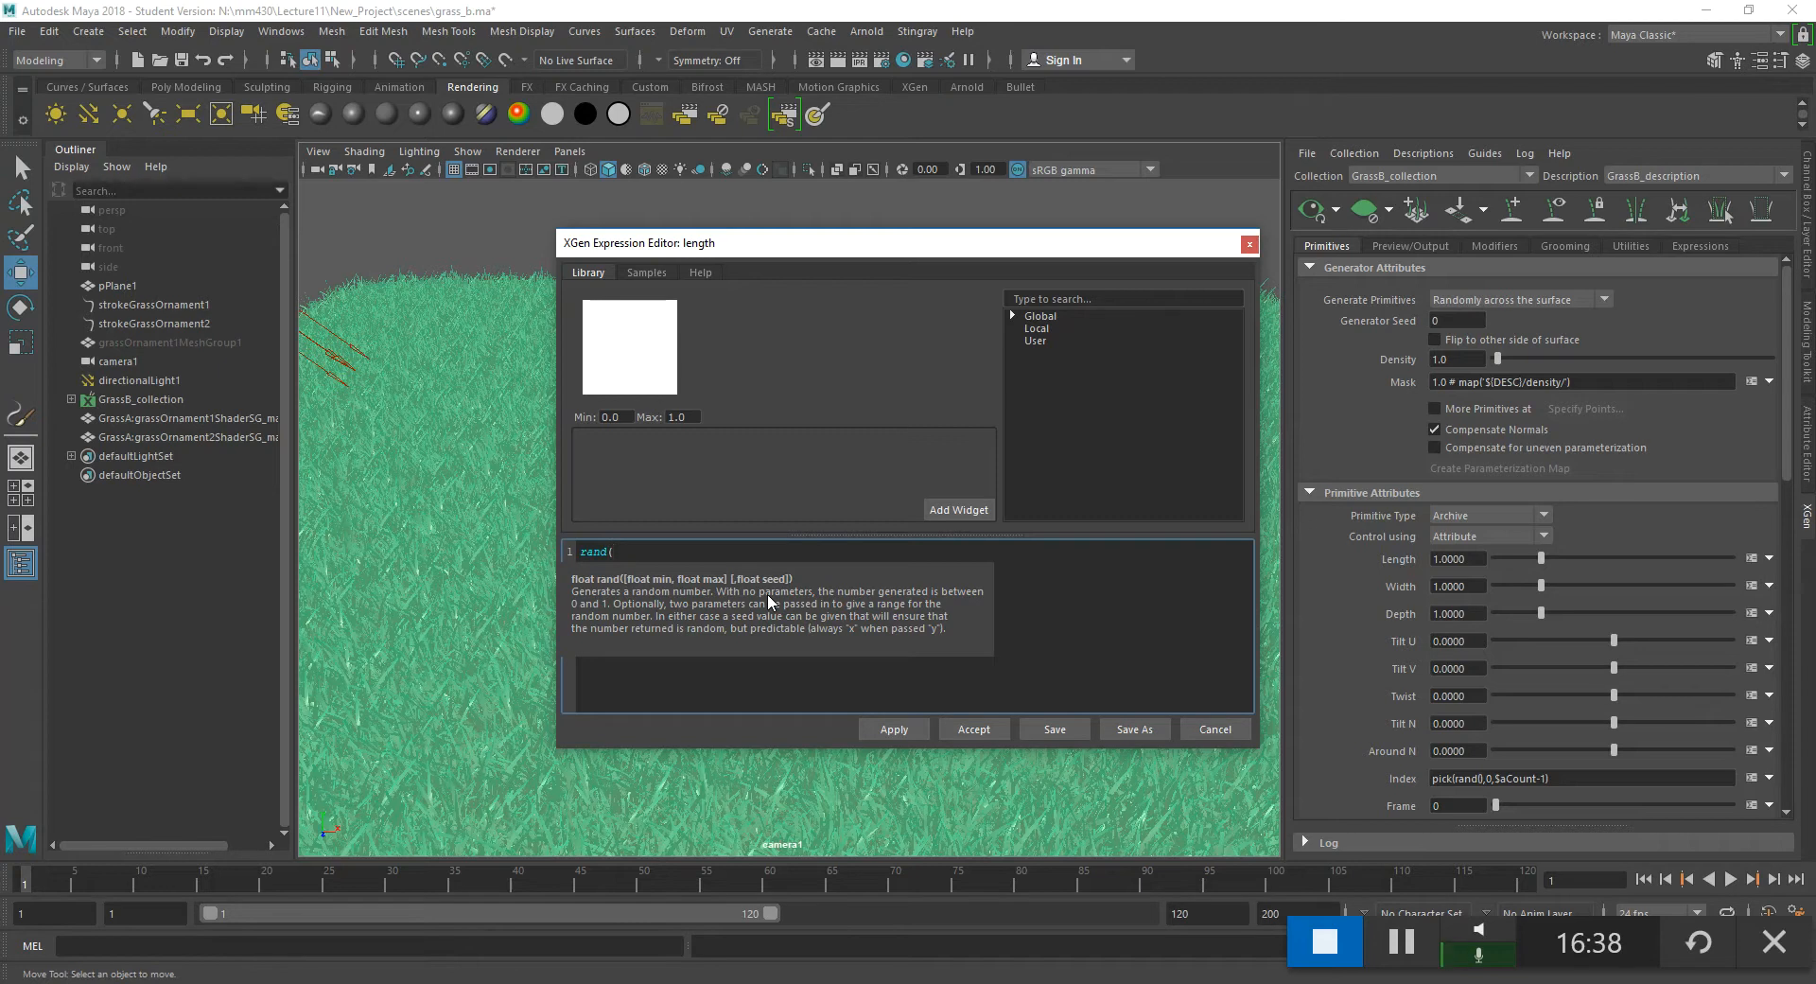
type("0.5, ")
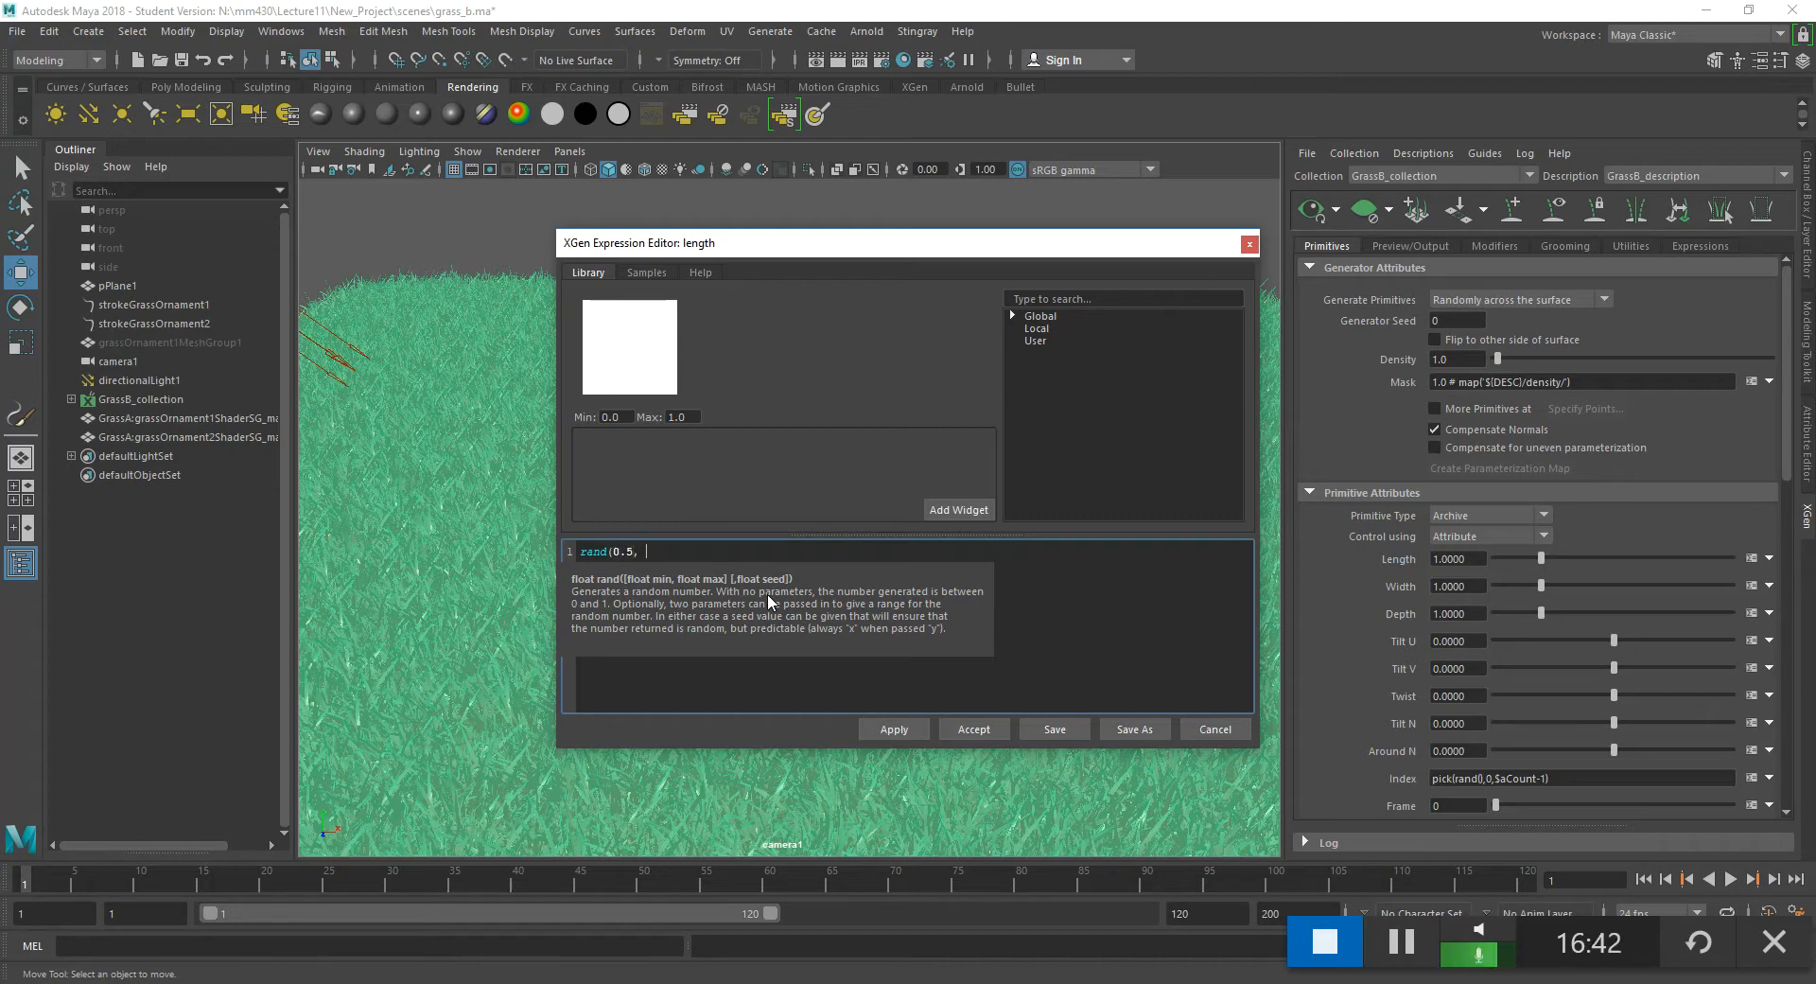
type("1.5)")
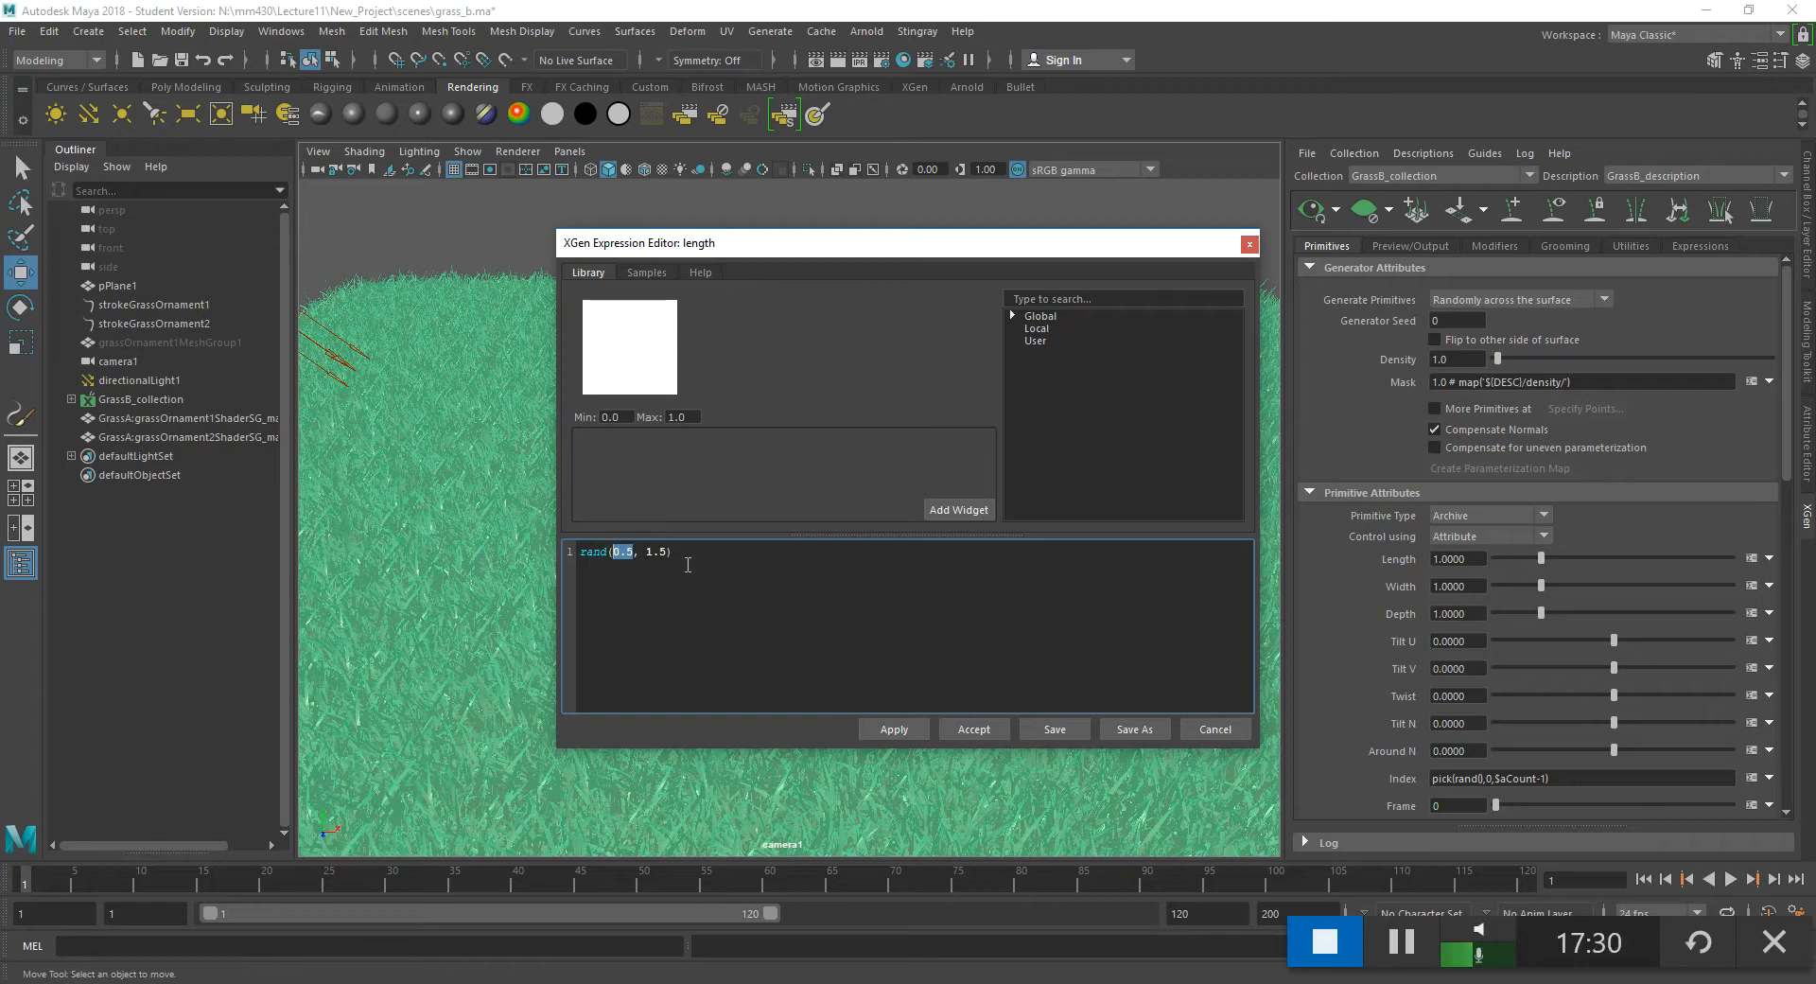
- Copy the whole rand(0.5, 1.5) expression, apply it to Length and close the expression editor
key("ctrl+a")
left_click(570, 566)
left_click_drag(674, 552, 586, 556)
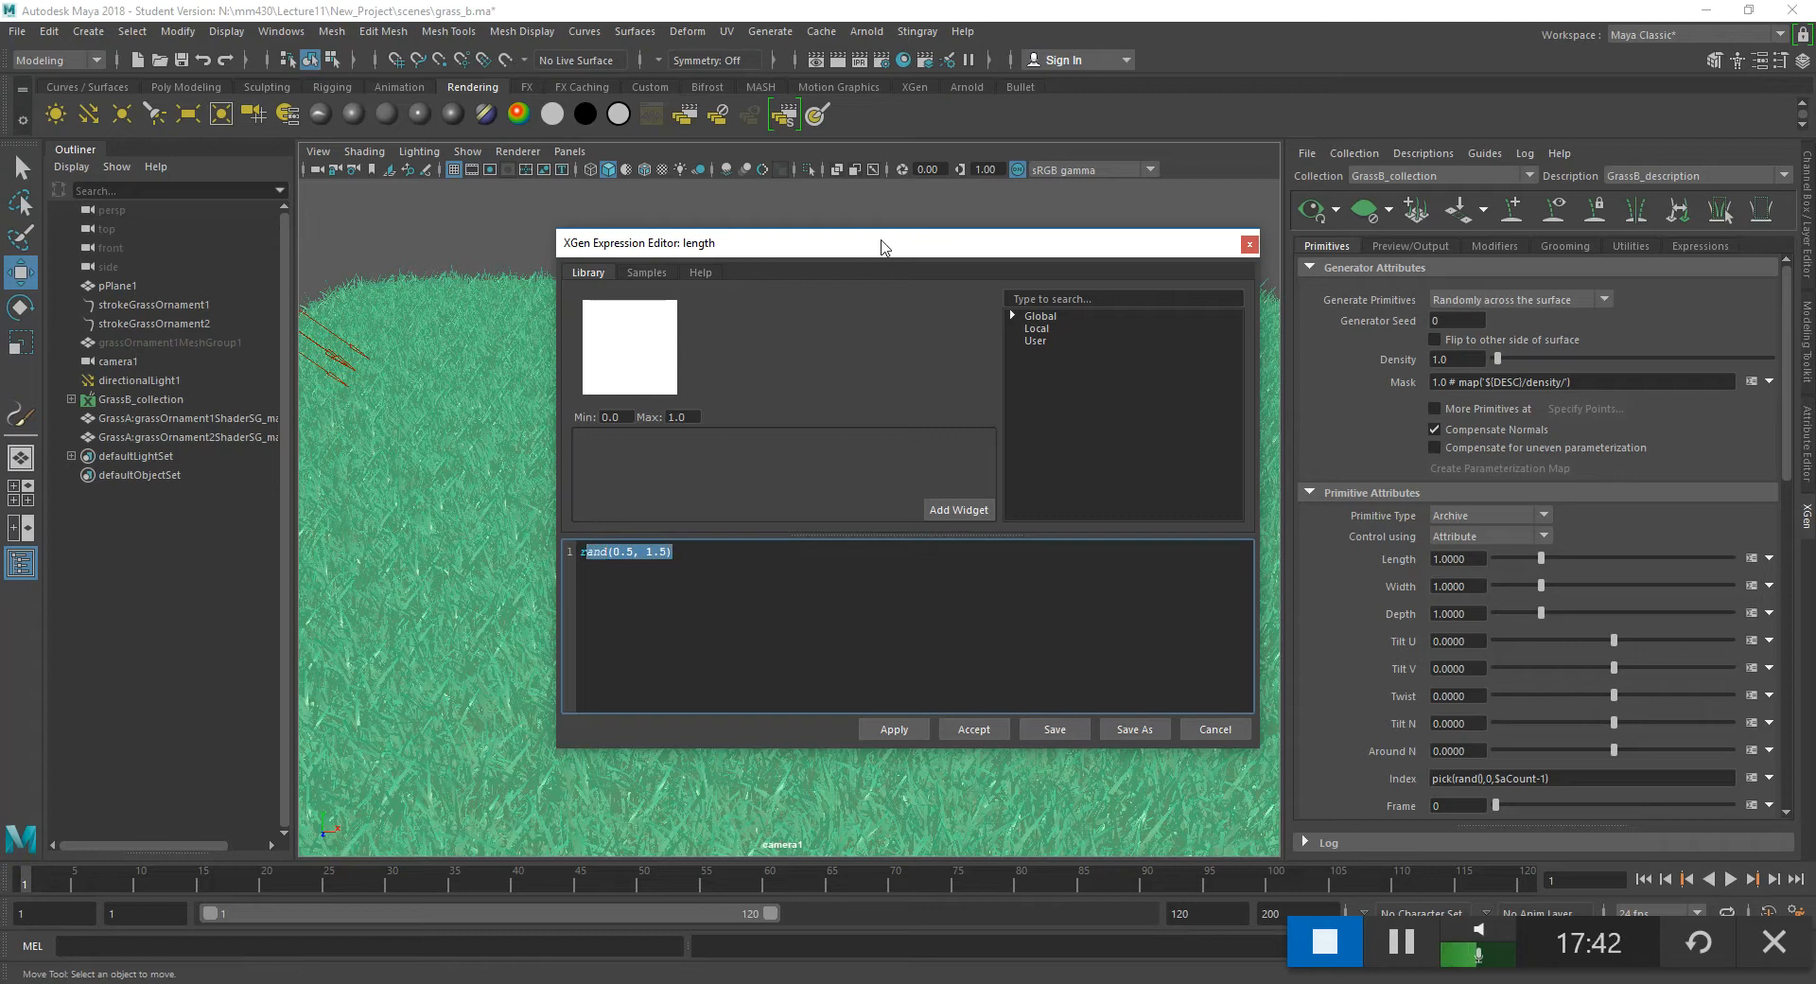
left_click(690, 551)
key("ctrl+a")
key("ctrl+c")
left_click(902, 724)
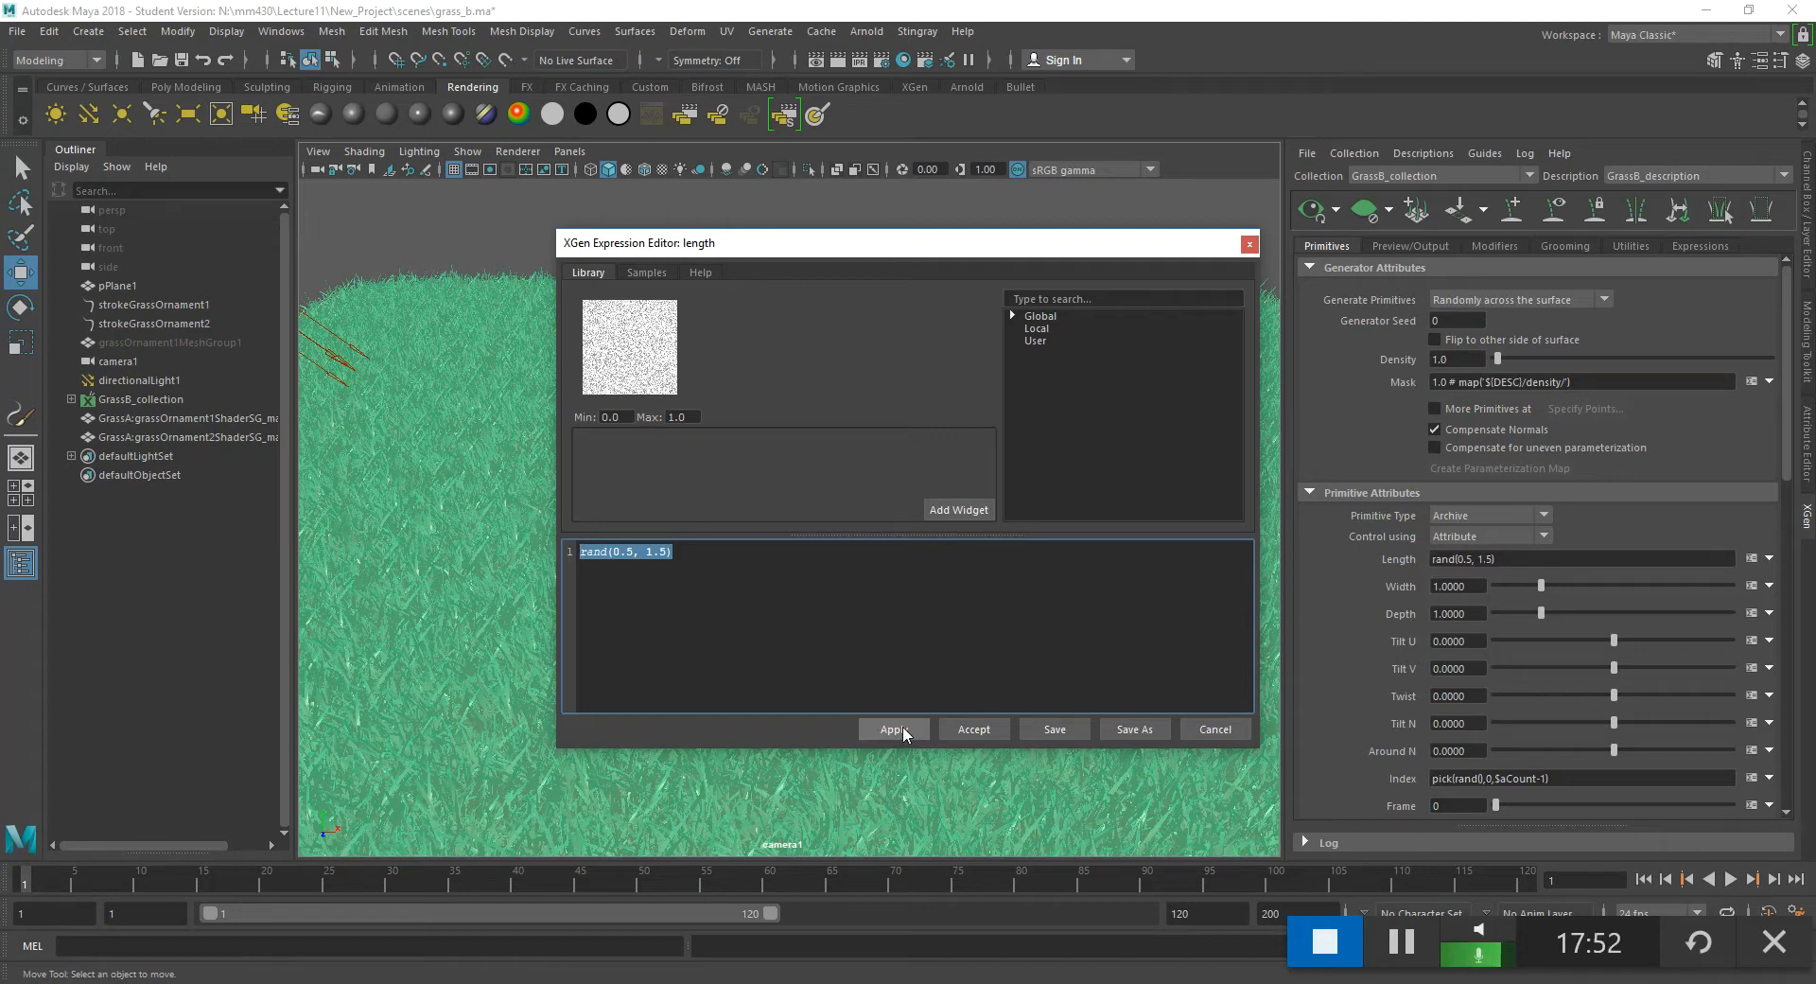
left_click(1250, 244)
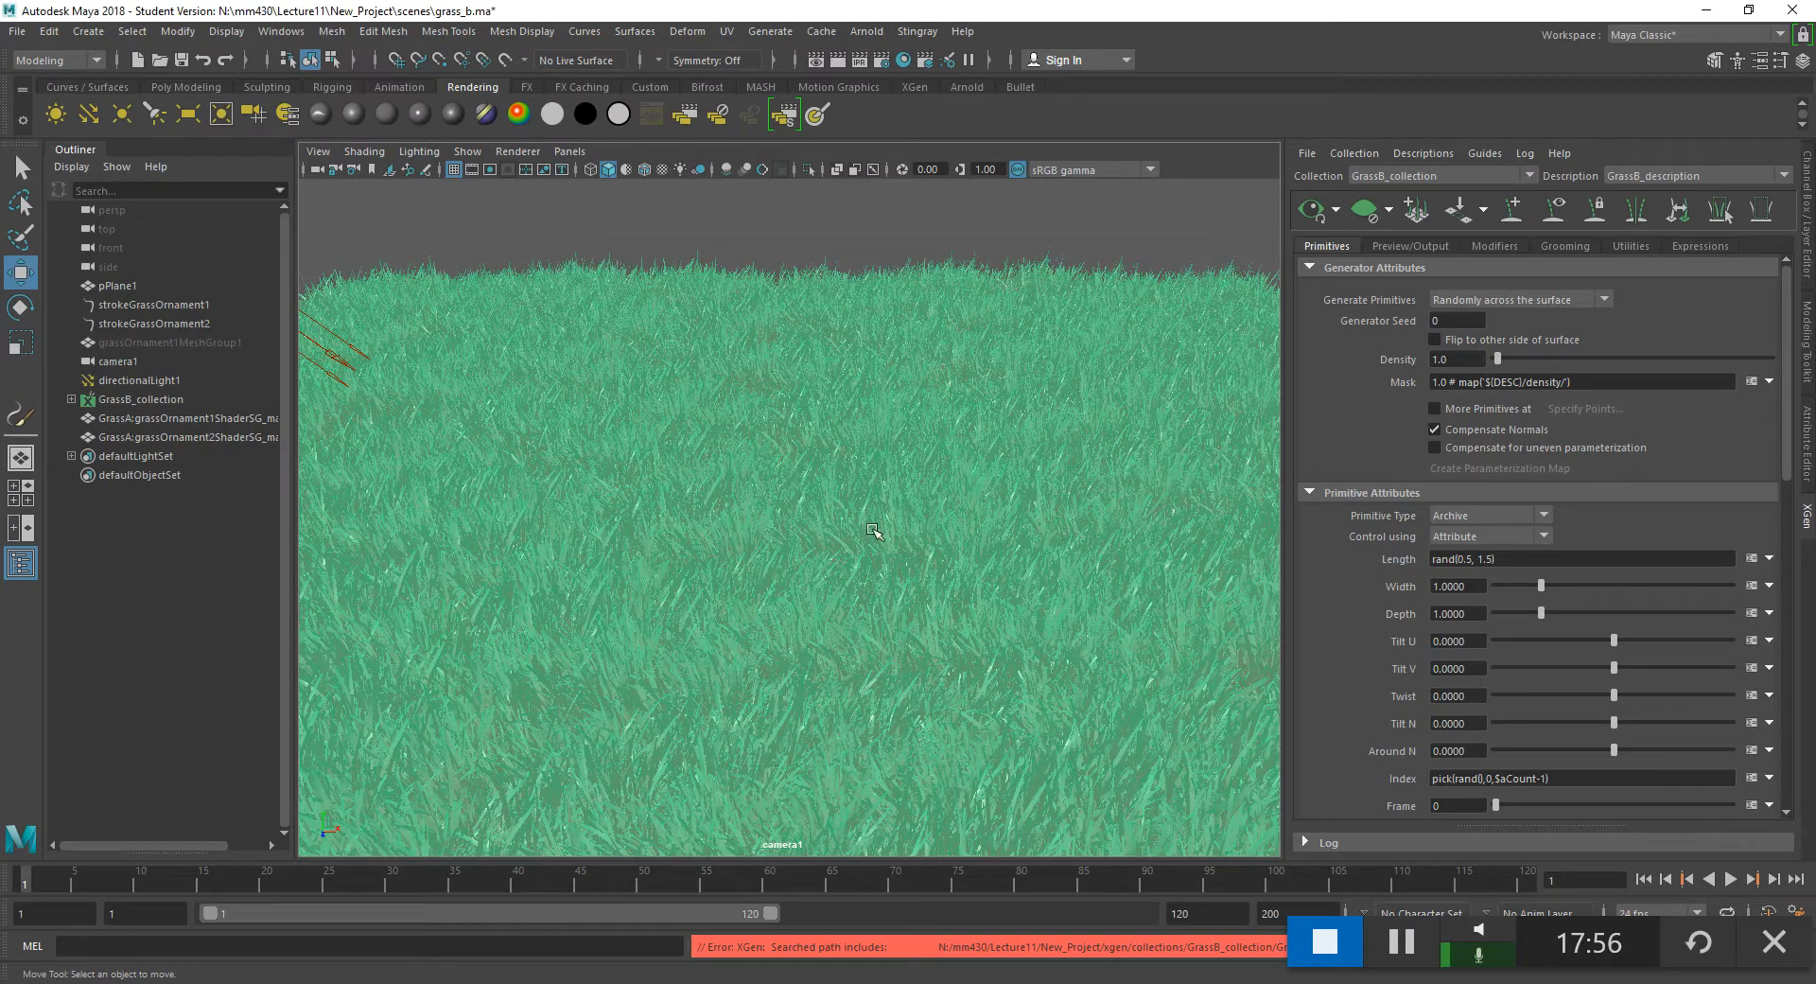
- Set the primitives' Width expression to the copied rand(0.5, 1.5) and accept it
left_click_drag(897, 579, 872, 559, "alt")
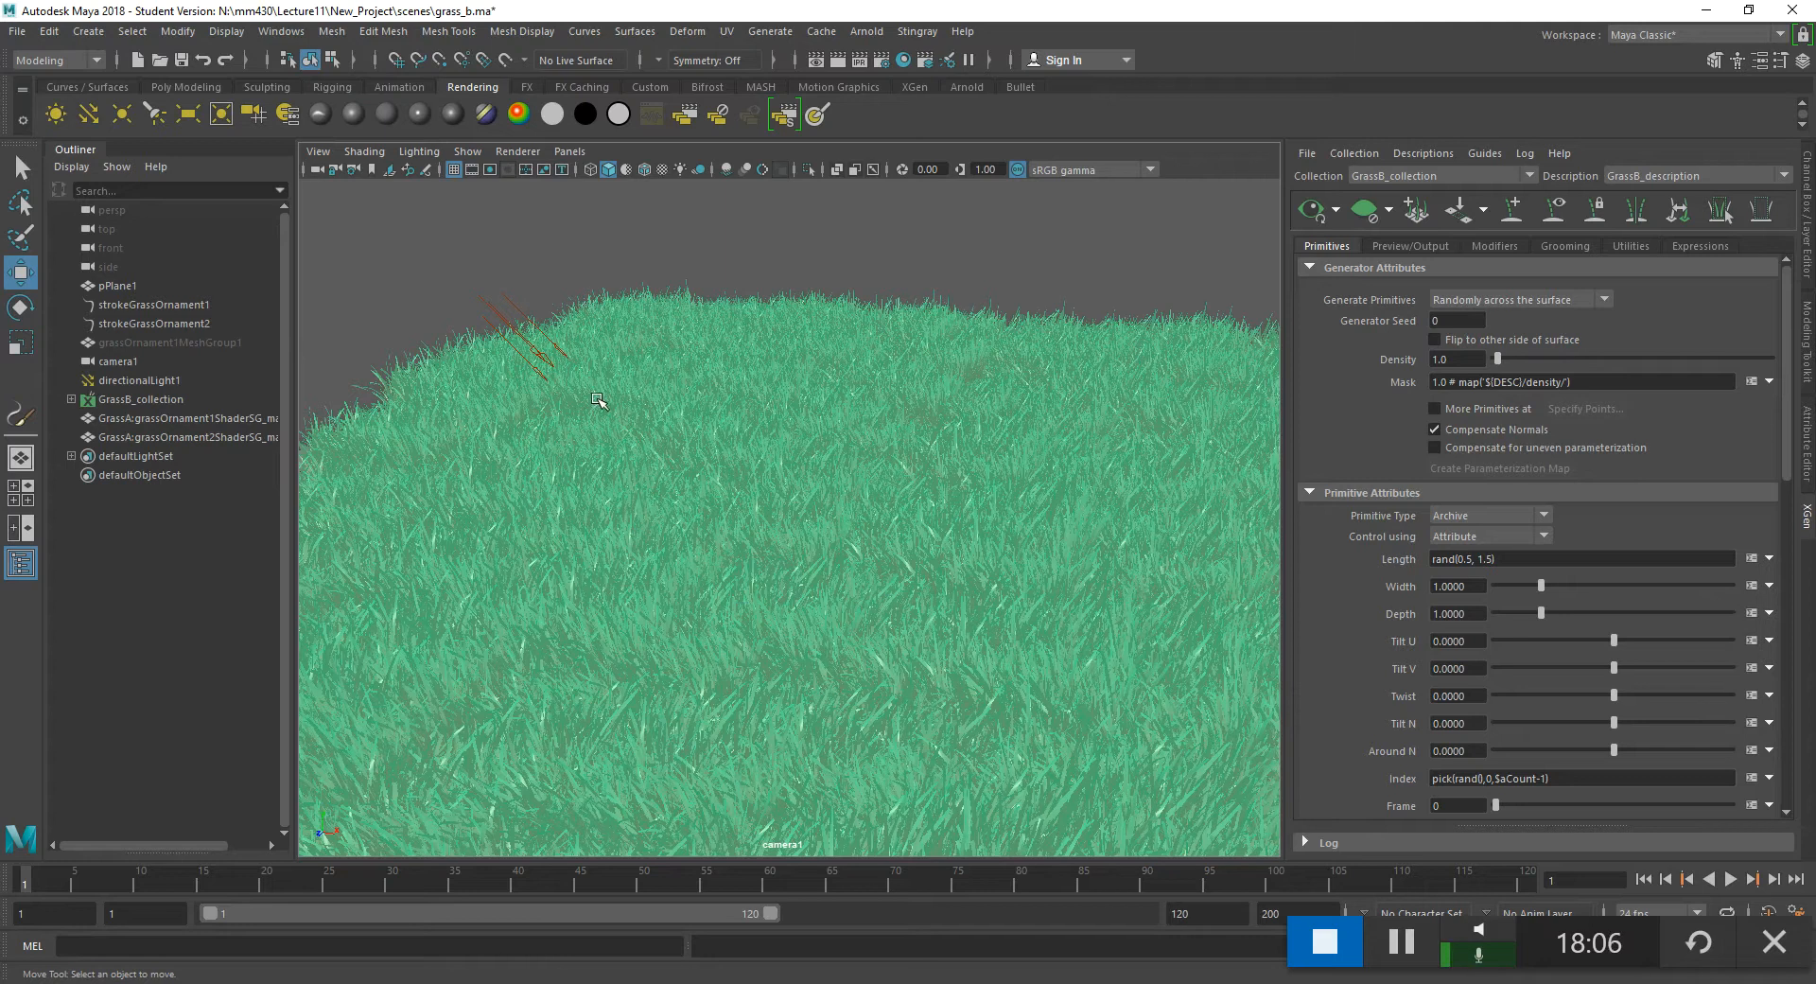
mouse_move(948, 641)
left_mouse_down("alt")
mouse_move(1167, 632)
mouse_move(1143, 571)
mouse_move(1114, 635)
mouse_move(961, 677)
mouse_move(885, 661)
mouse_move(957, 660)
left_mouse_up("alt")
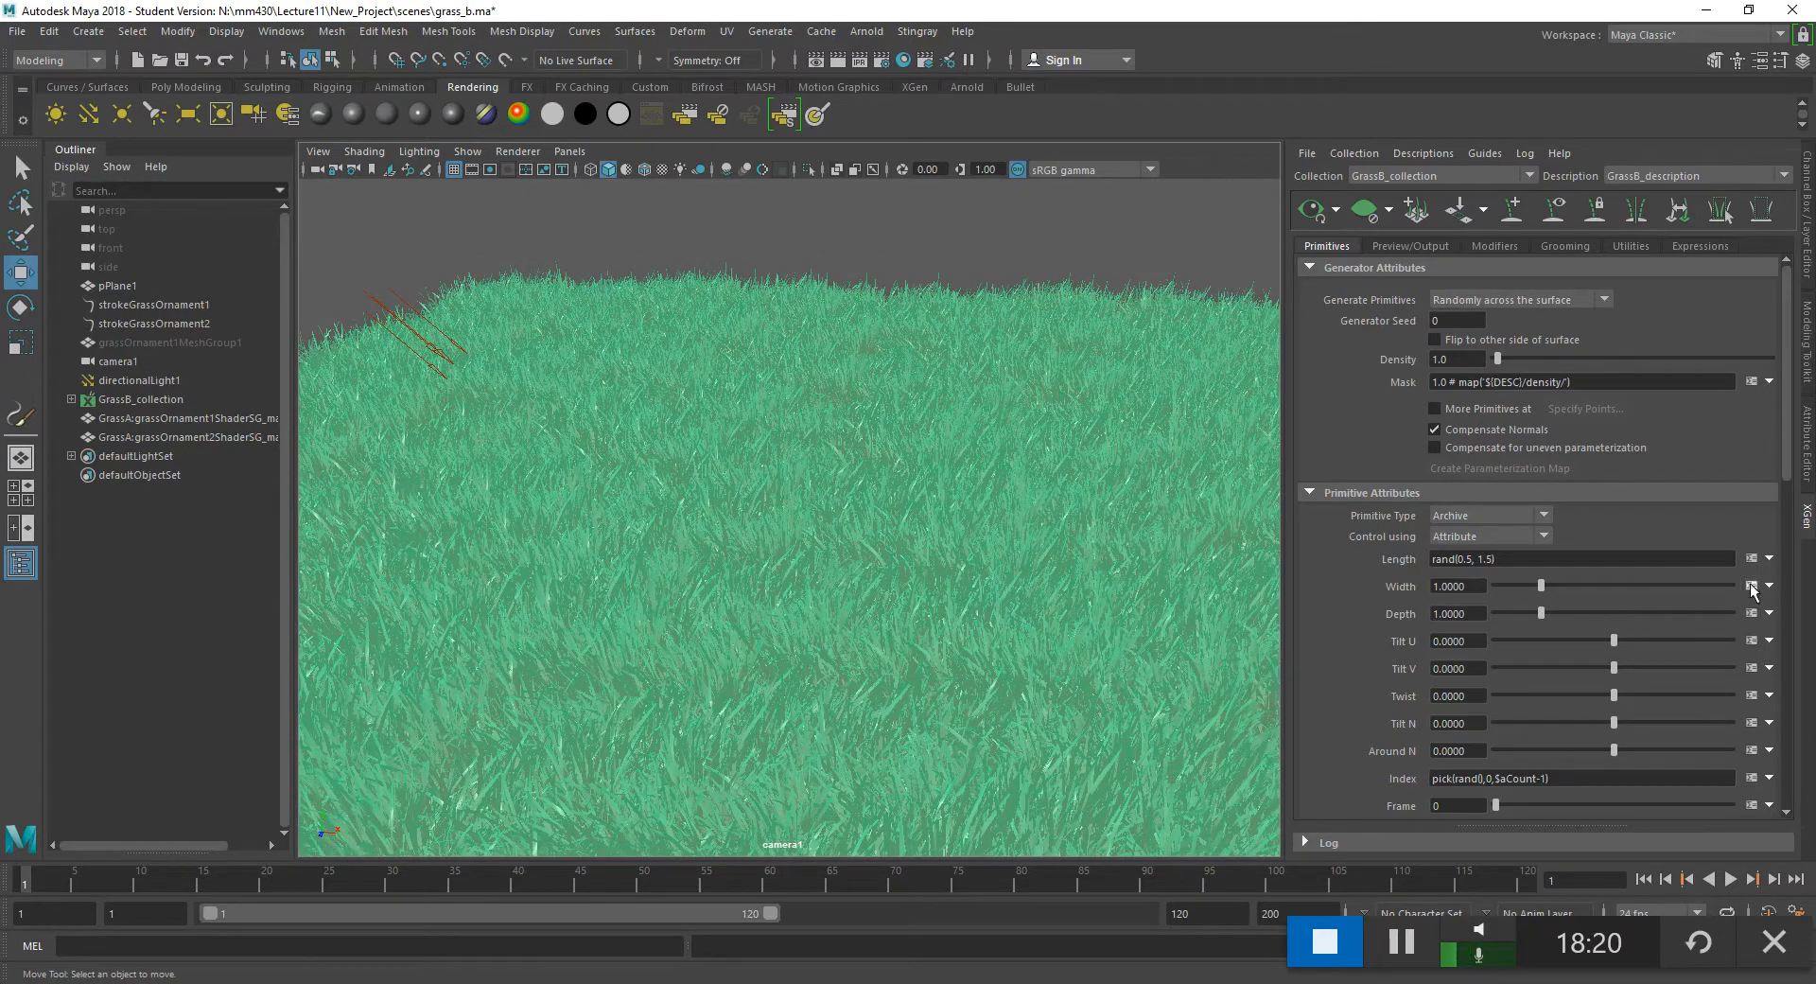
left_click(1751, 586)
left_click(614, 557)
key("ctrl+v")
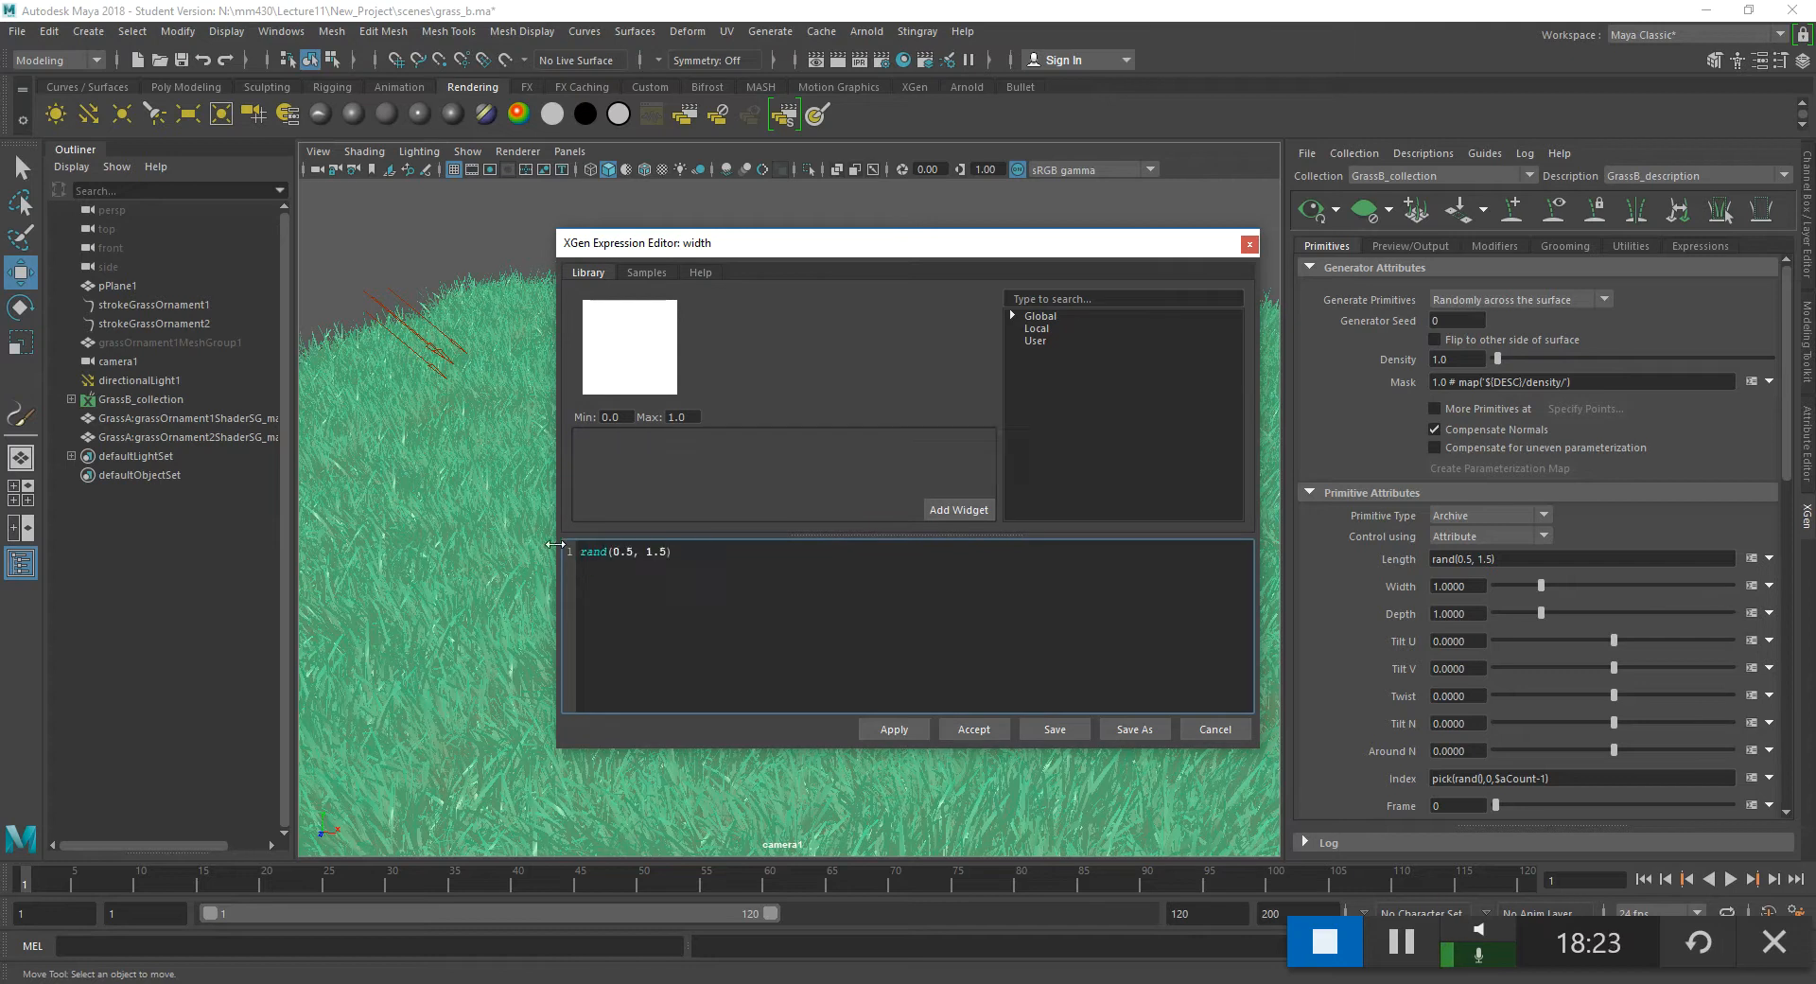
left_click(979, 730)
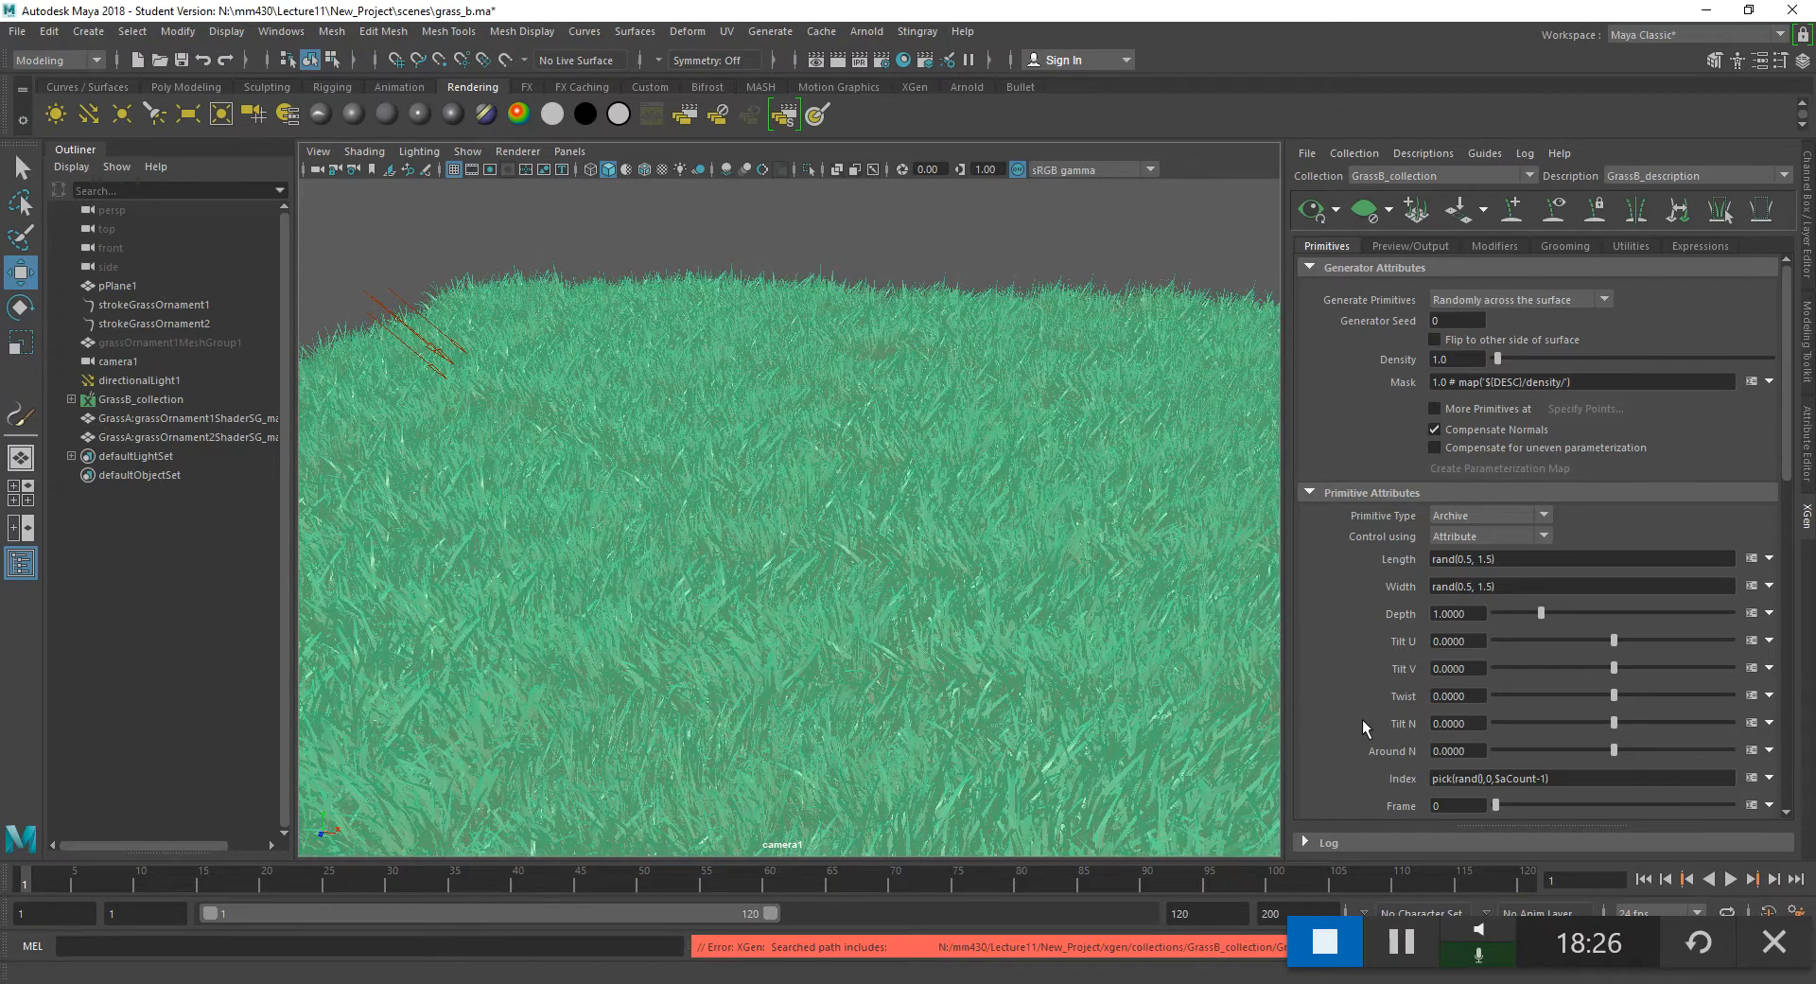
- Set the primitives' Depth expression to rand(0.5, 1.5) and accept it
left_click(1750, 613)
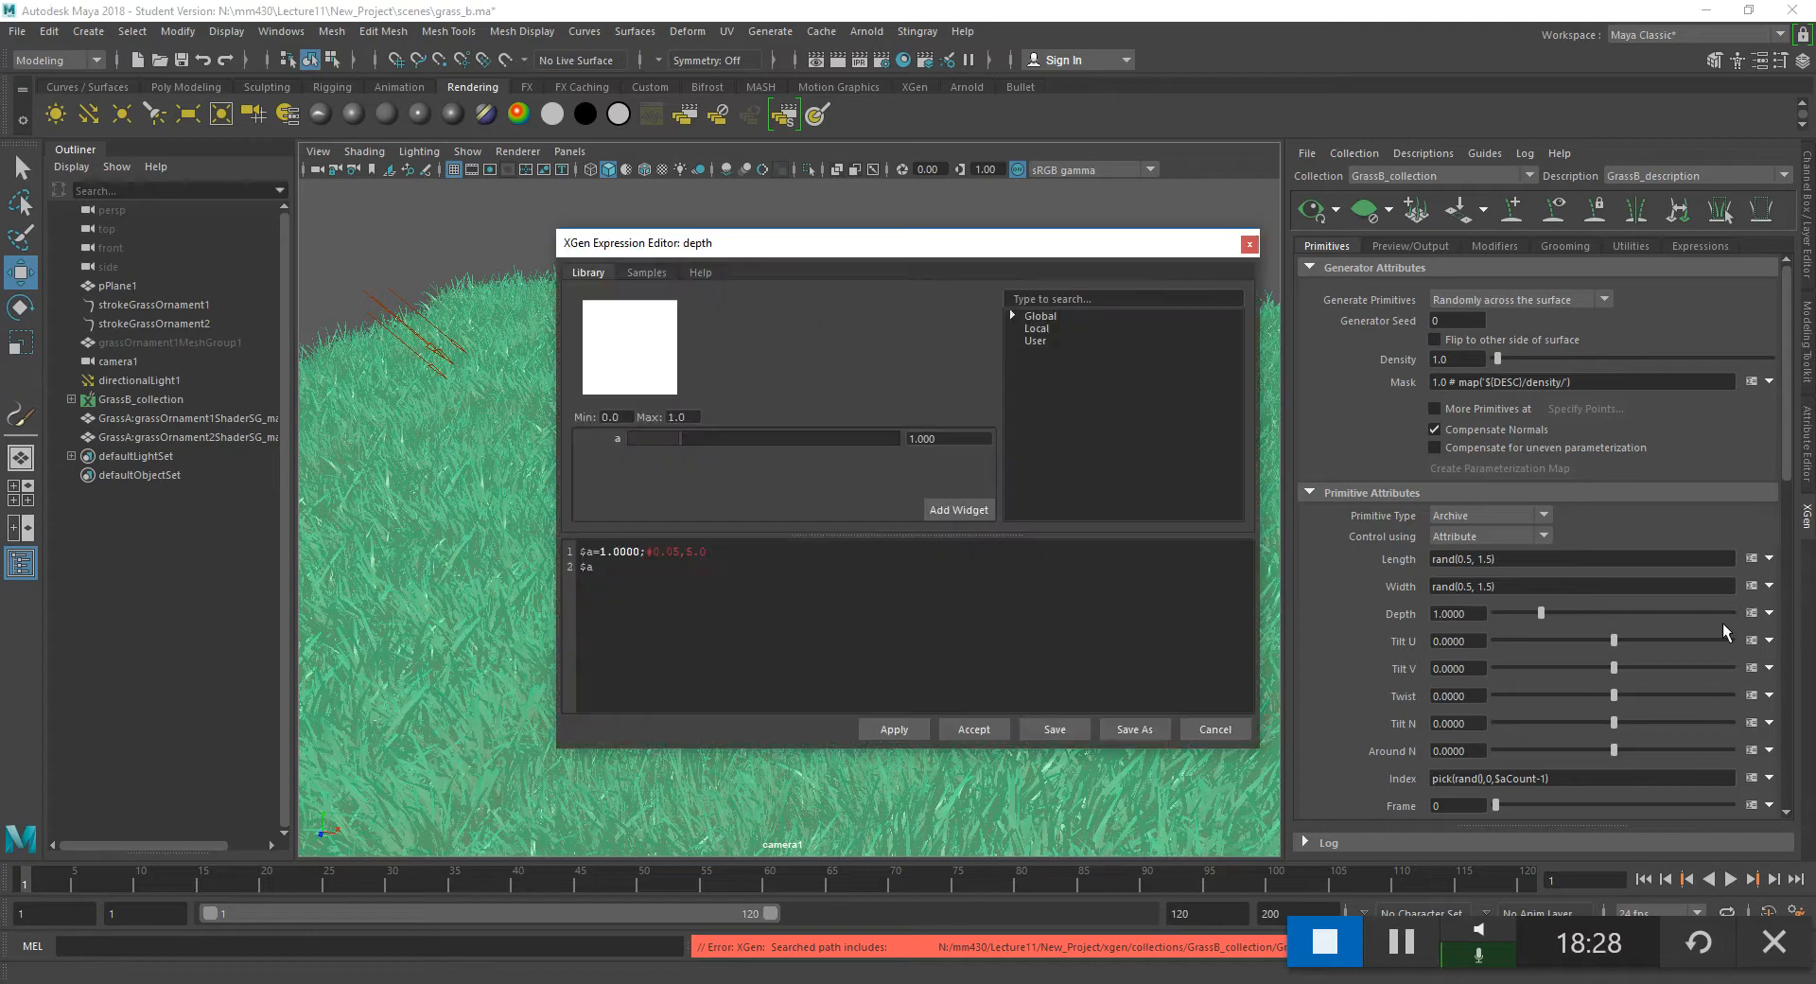
left_click_drag(688, 580, 526, 535)
type("rand(0.5, 1.5)")
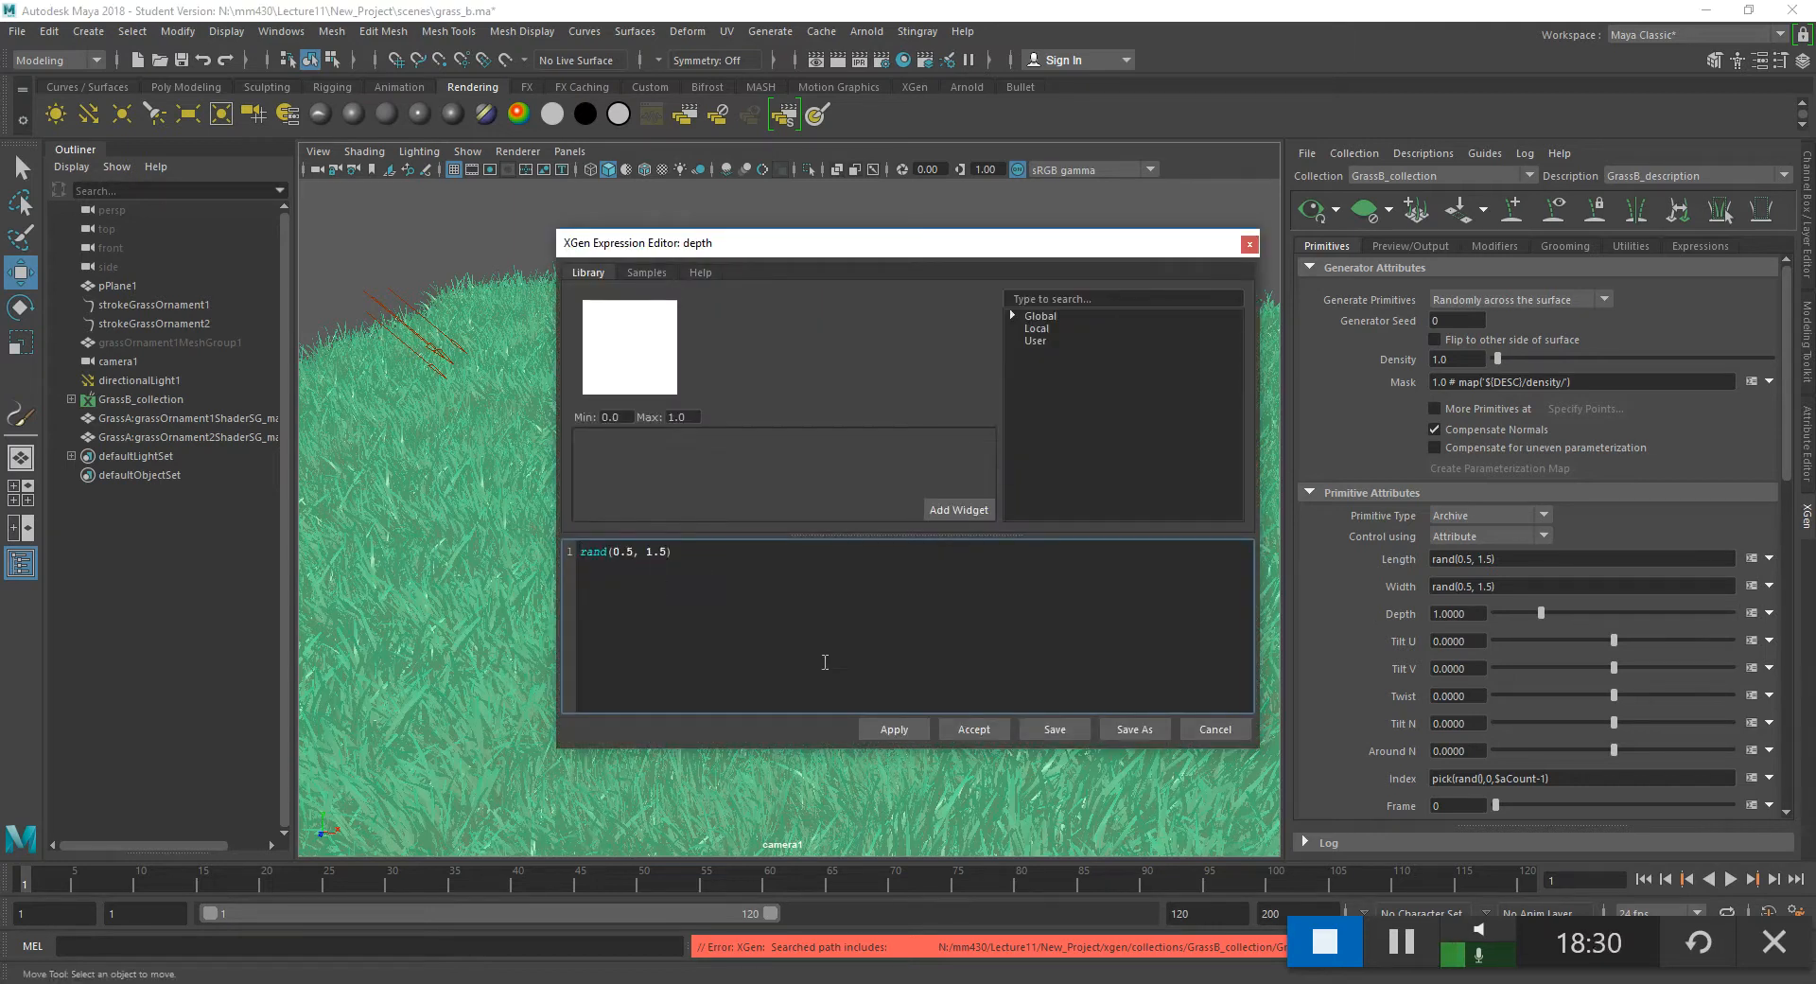
left_click(894, 730)
left_click(974, 729)
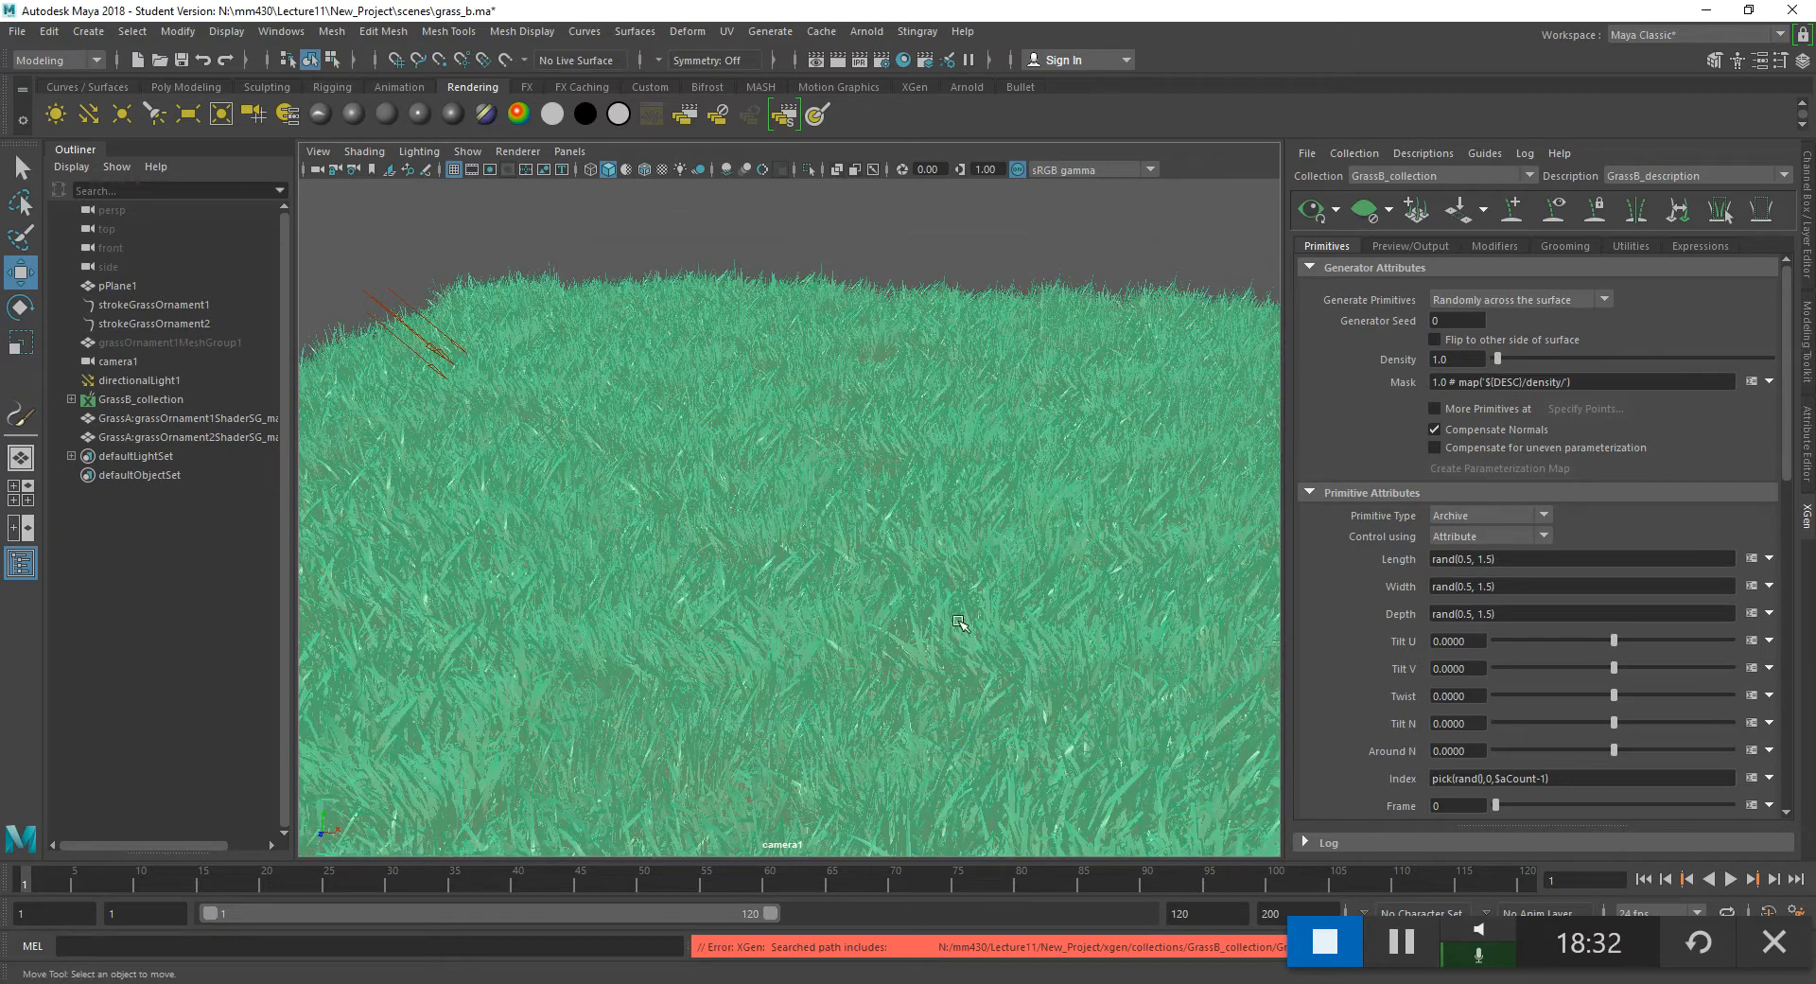
- Test-render the grass through the scene camera in Arnold RenderView, then close the render window
mouse_move(940, 539)
left_mouse_down("alt")
mouse_move(917, 540)
mouse_move(941, 529)
left_mouse_up("alt")
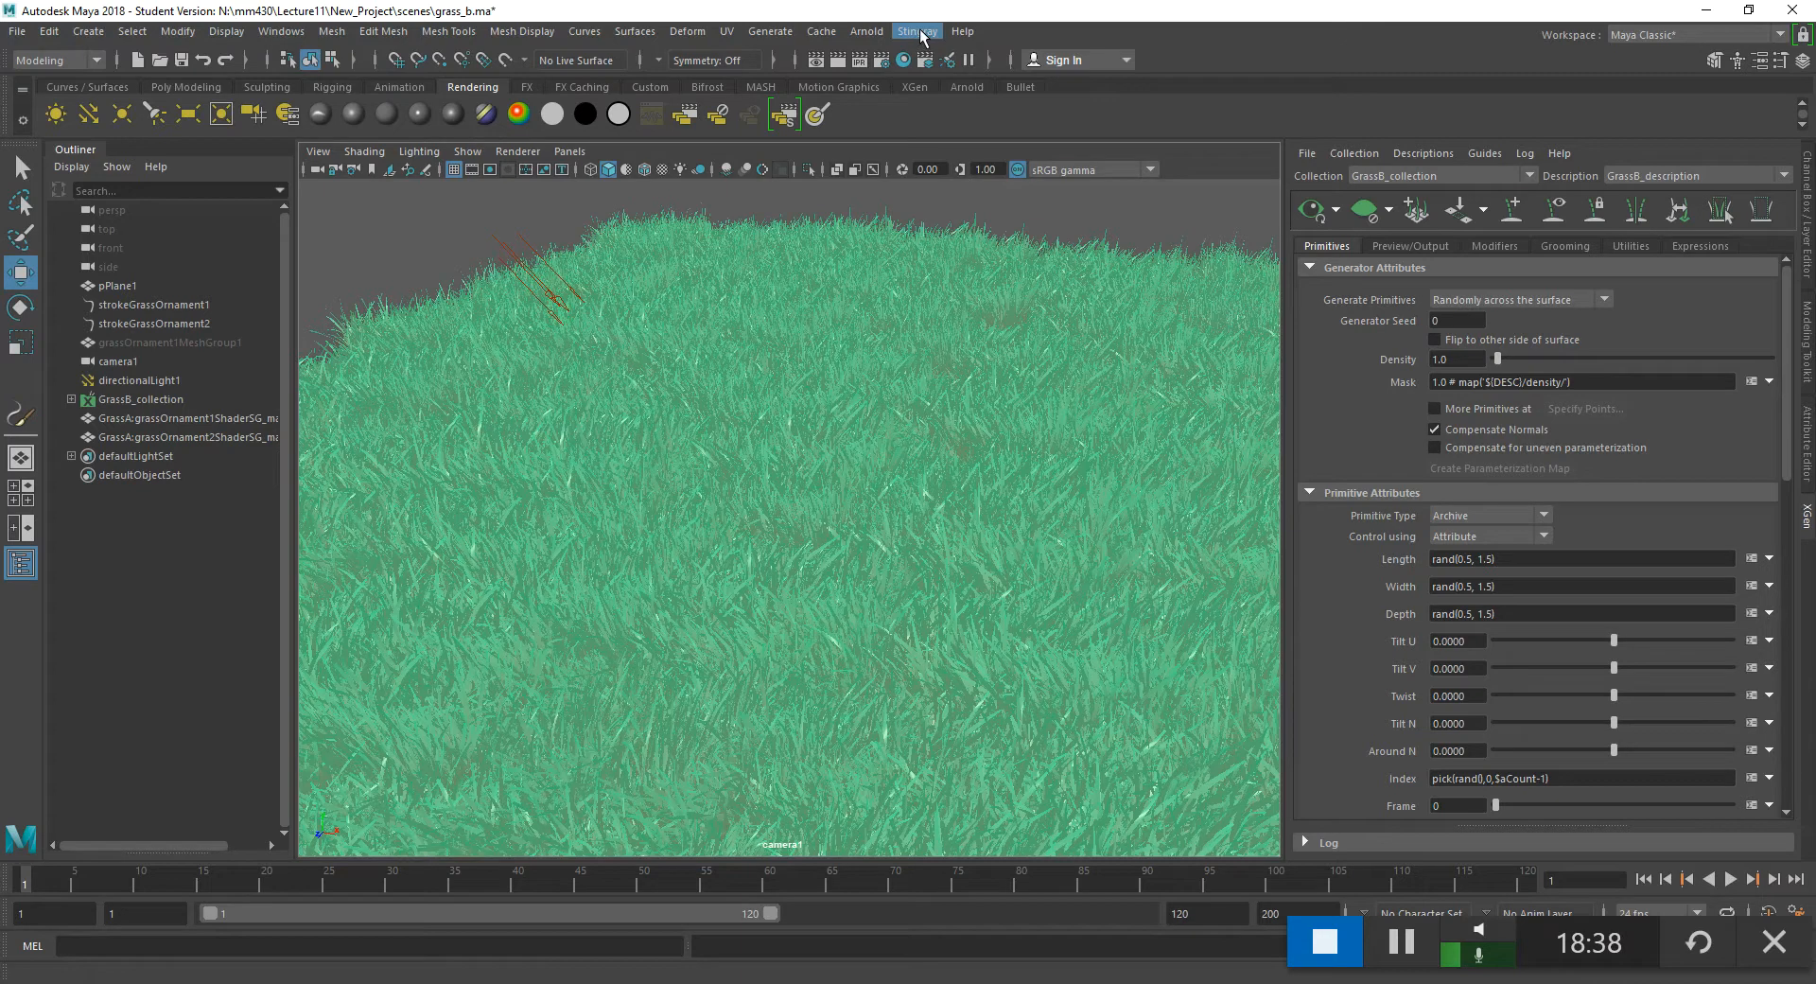
left_click(867, 31)
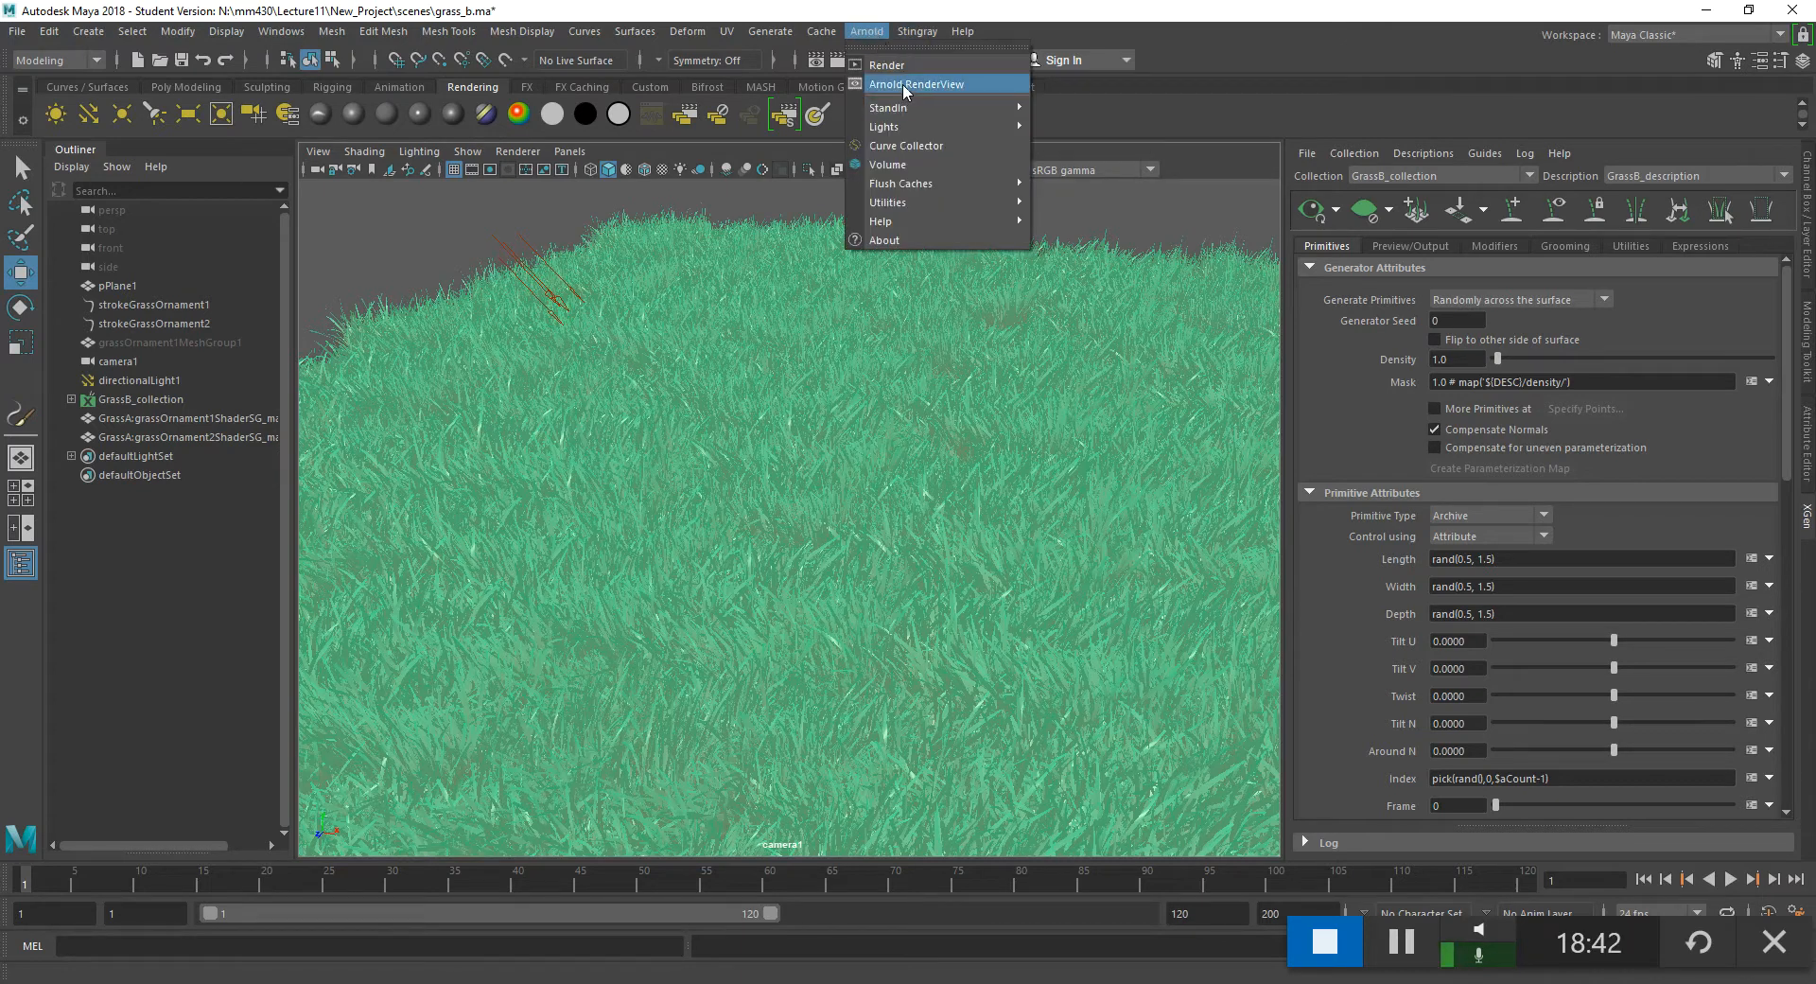
left_click(938, 83)
left_click(1226, 294)
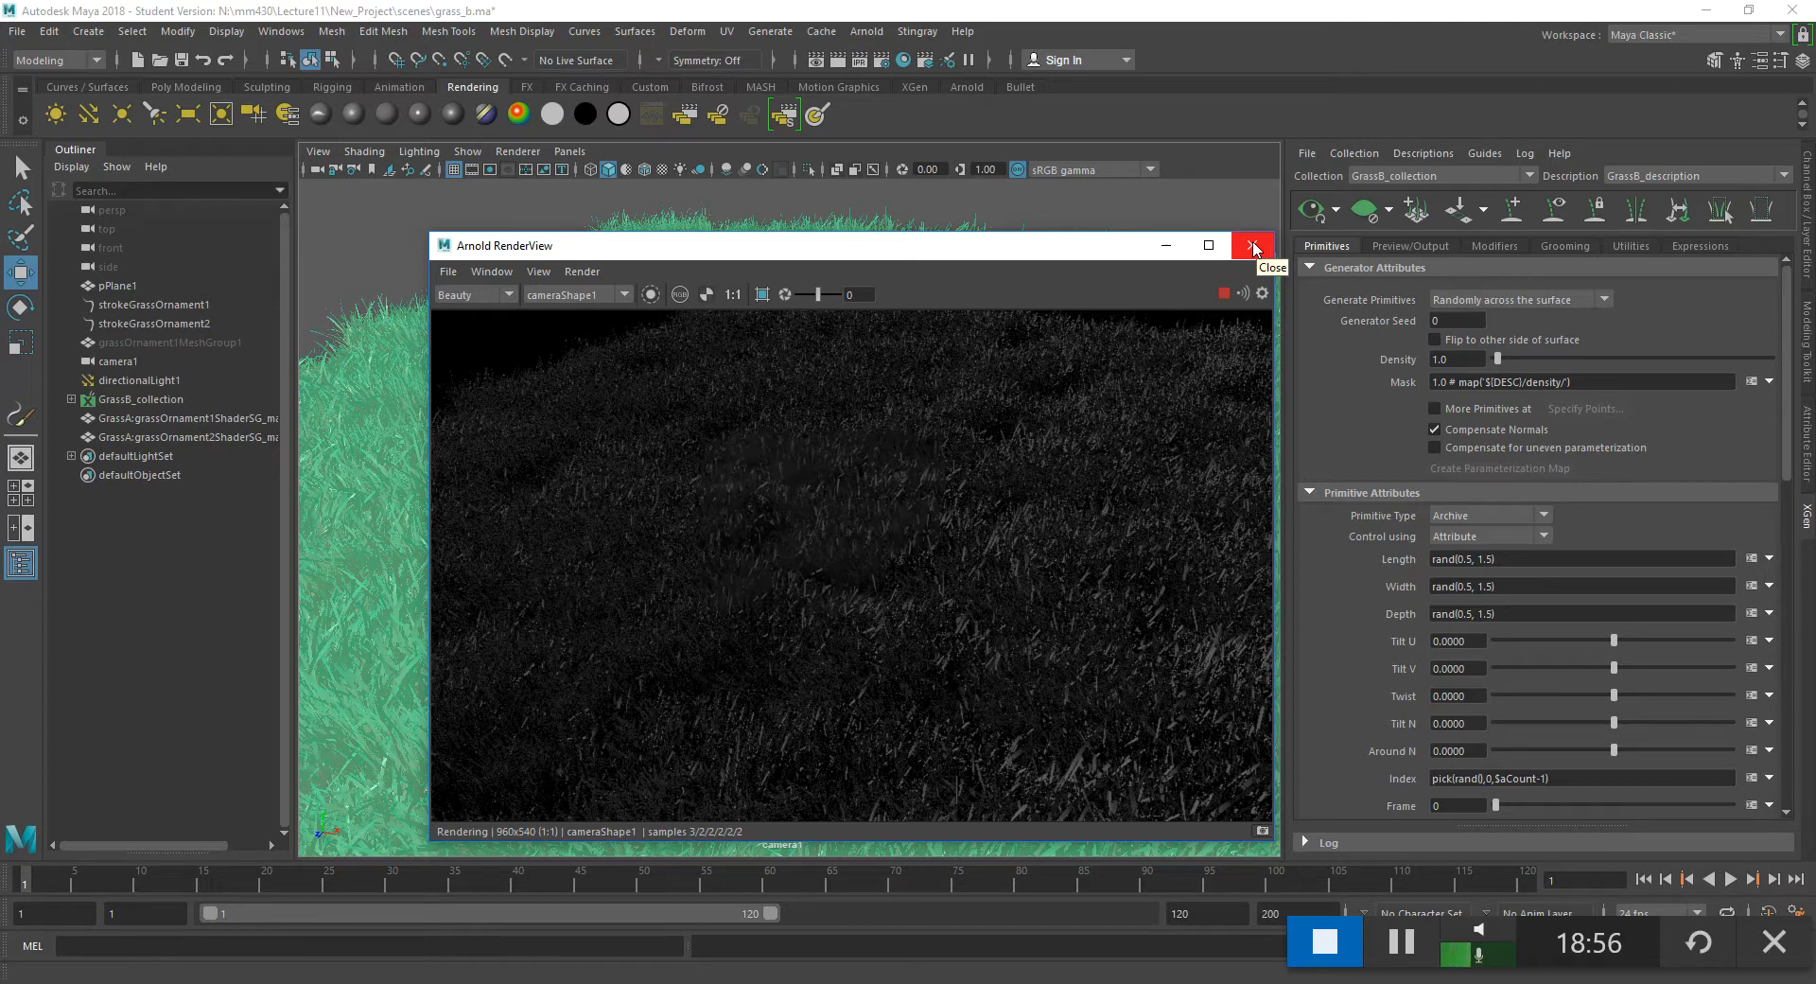
left_click(1254, 248)
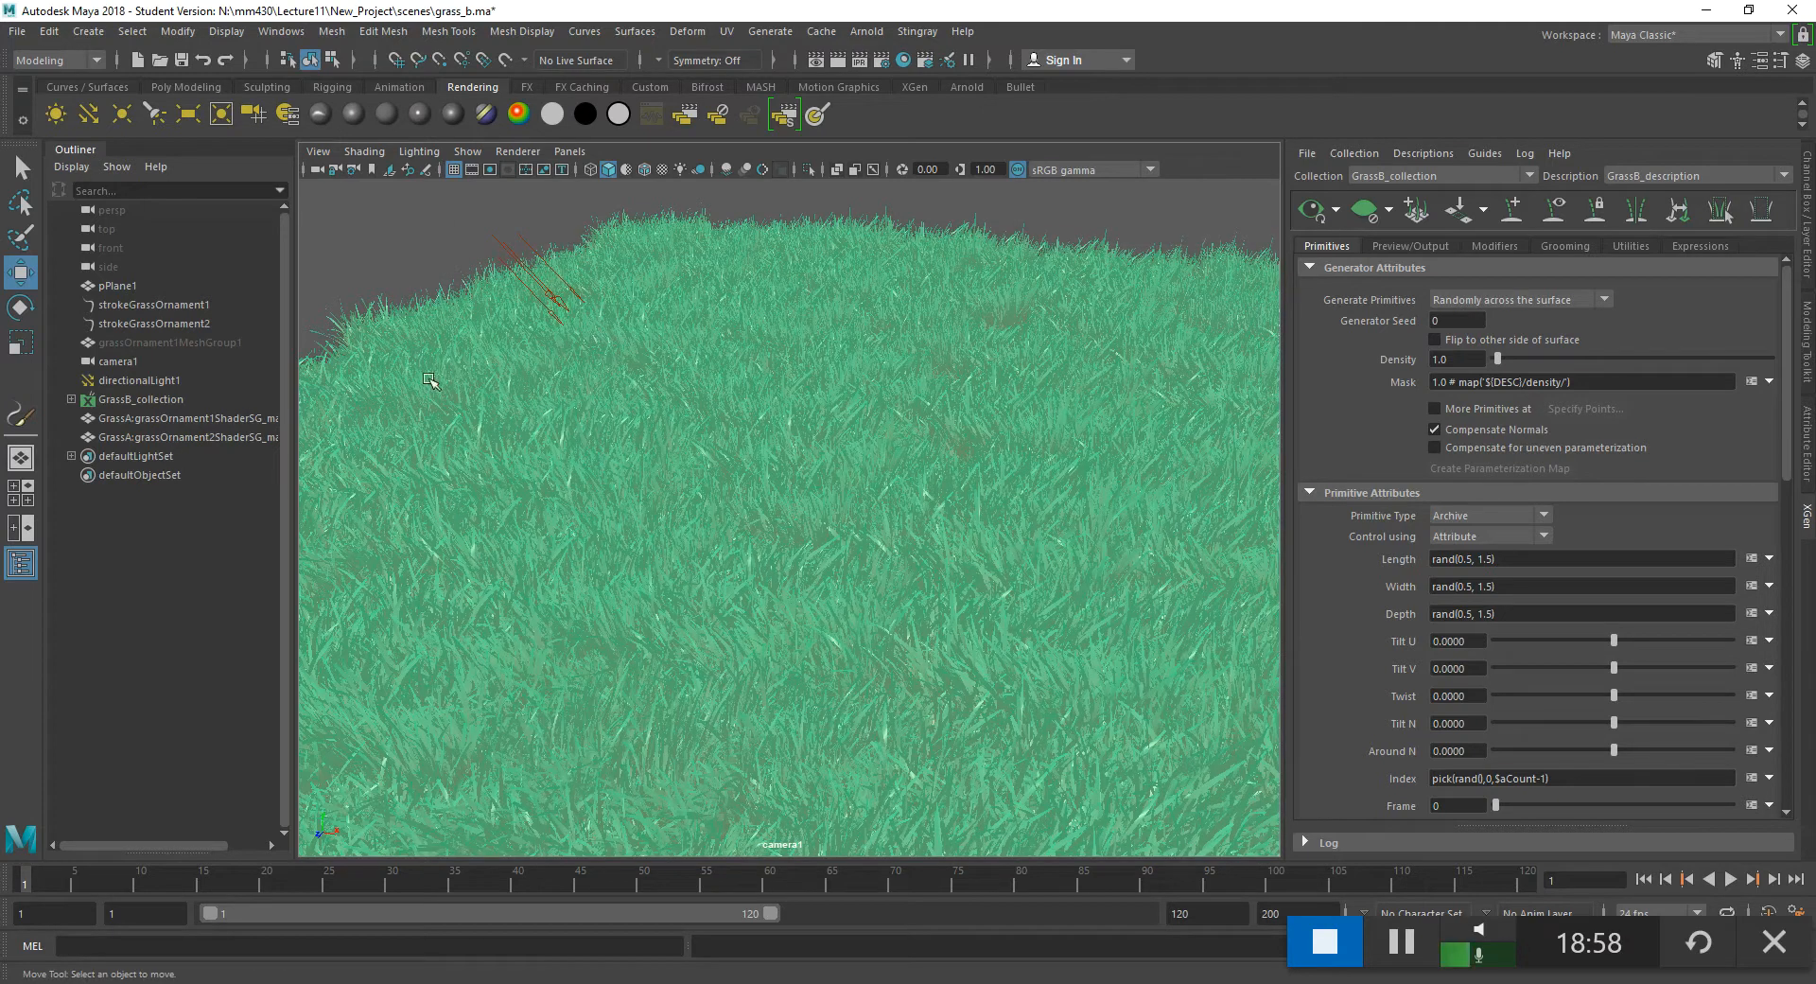
- Delete the directional light and add an Arnold skydome light to the scene
left_click(507, 249)
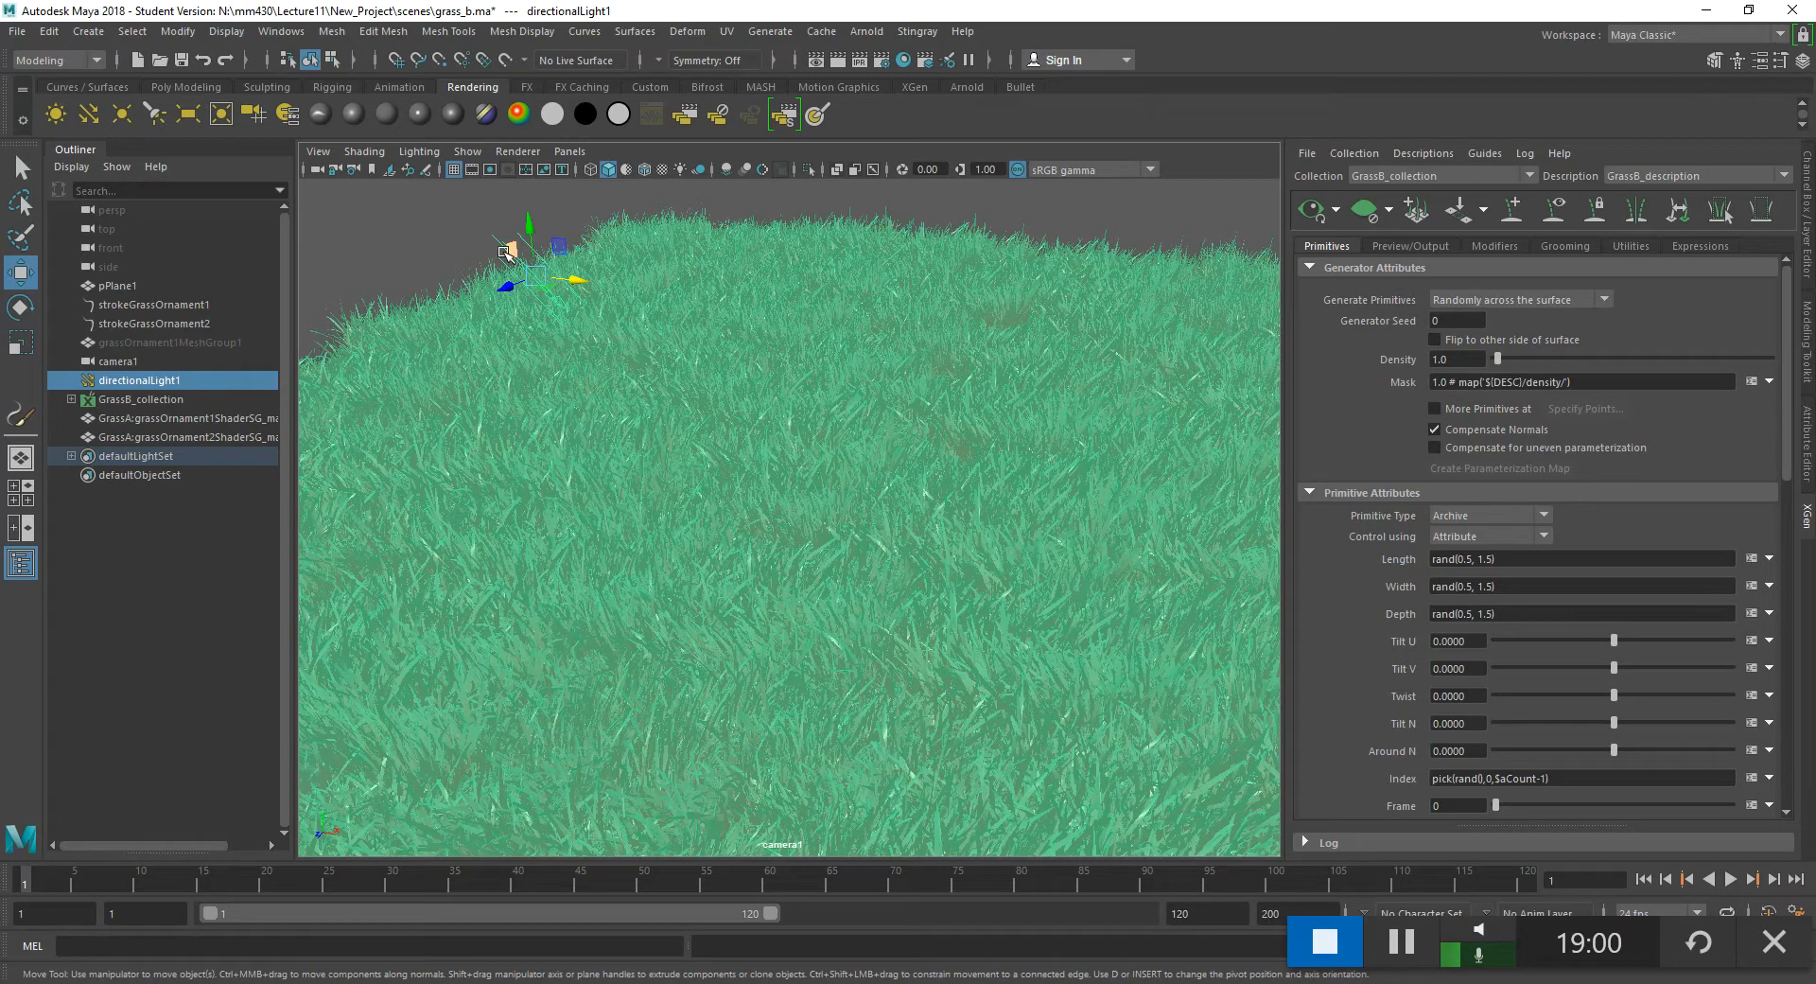
key("Delete")
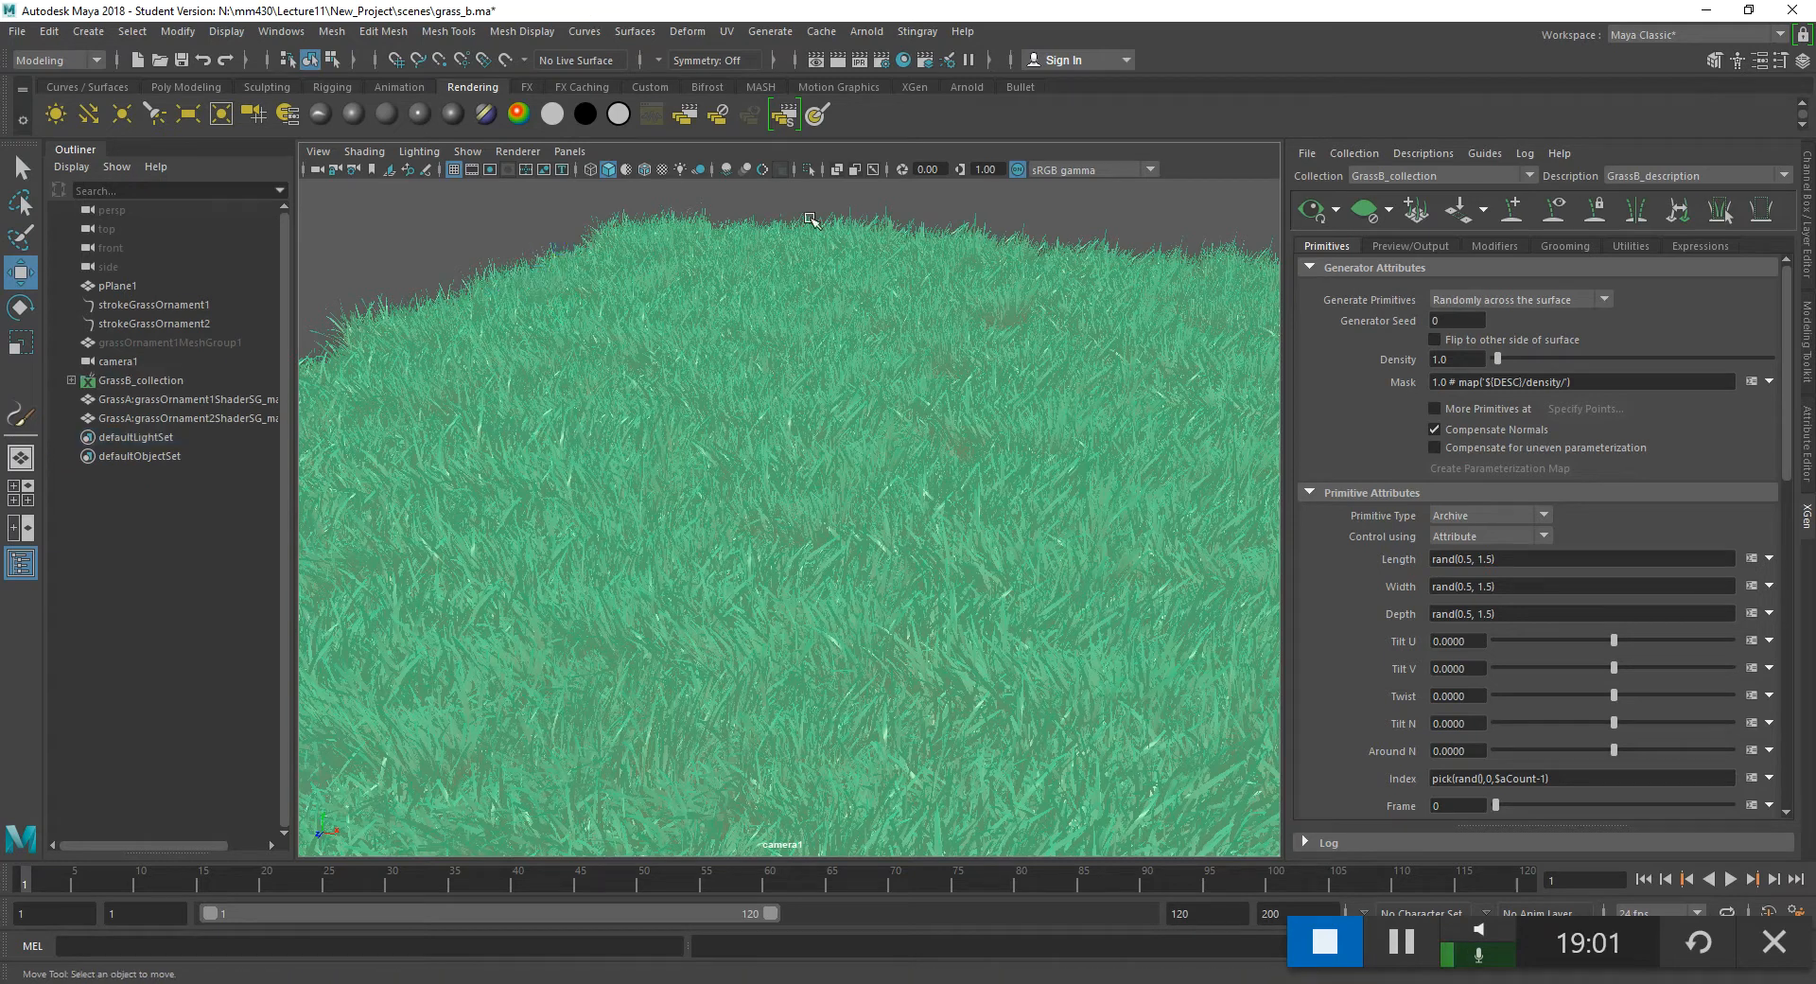
left_click(866, 31)
mouse_move(952, 128)
left_click(1069, 151)
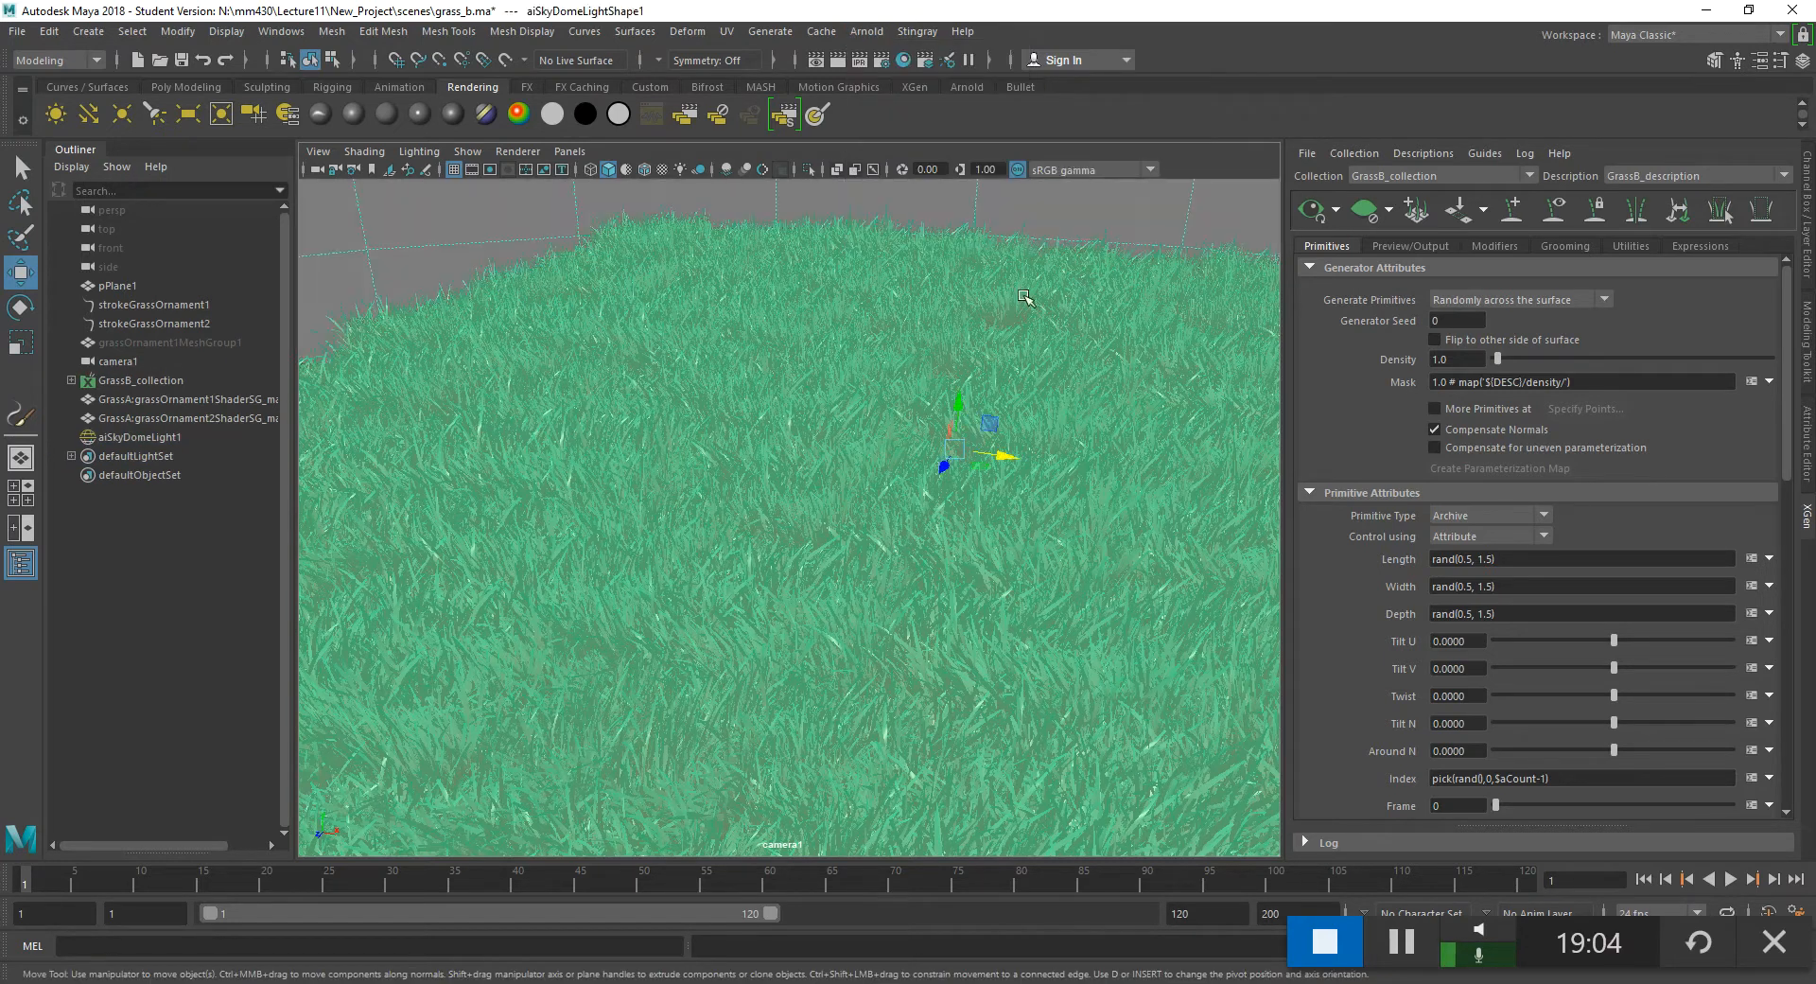
- Reframe the camera to show sky above the grass and render the skydome-lit scene in Arnold RenderView
left_click_drag(941, 530, 887, 262, "alt")
left_click_drag(827, 446, 832, 398, "alt")
left_click(866, 31)
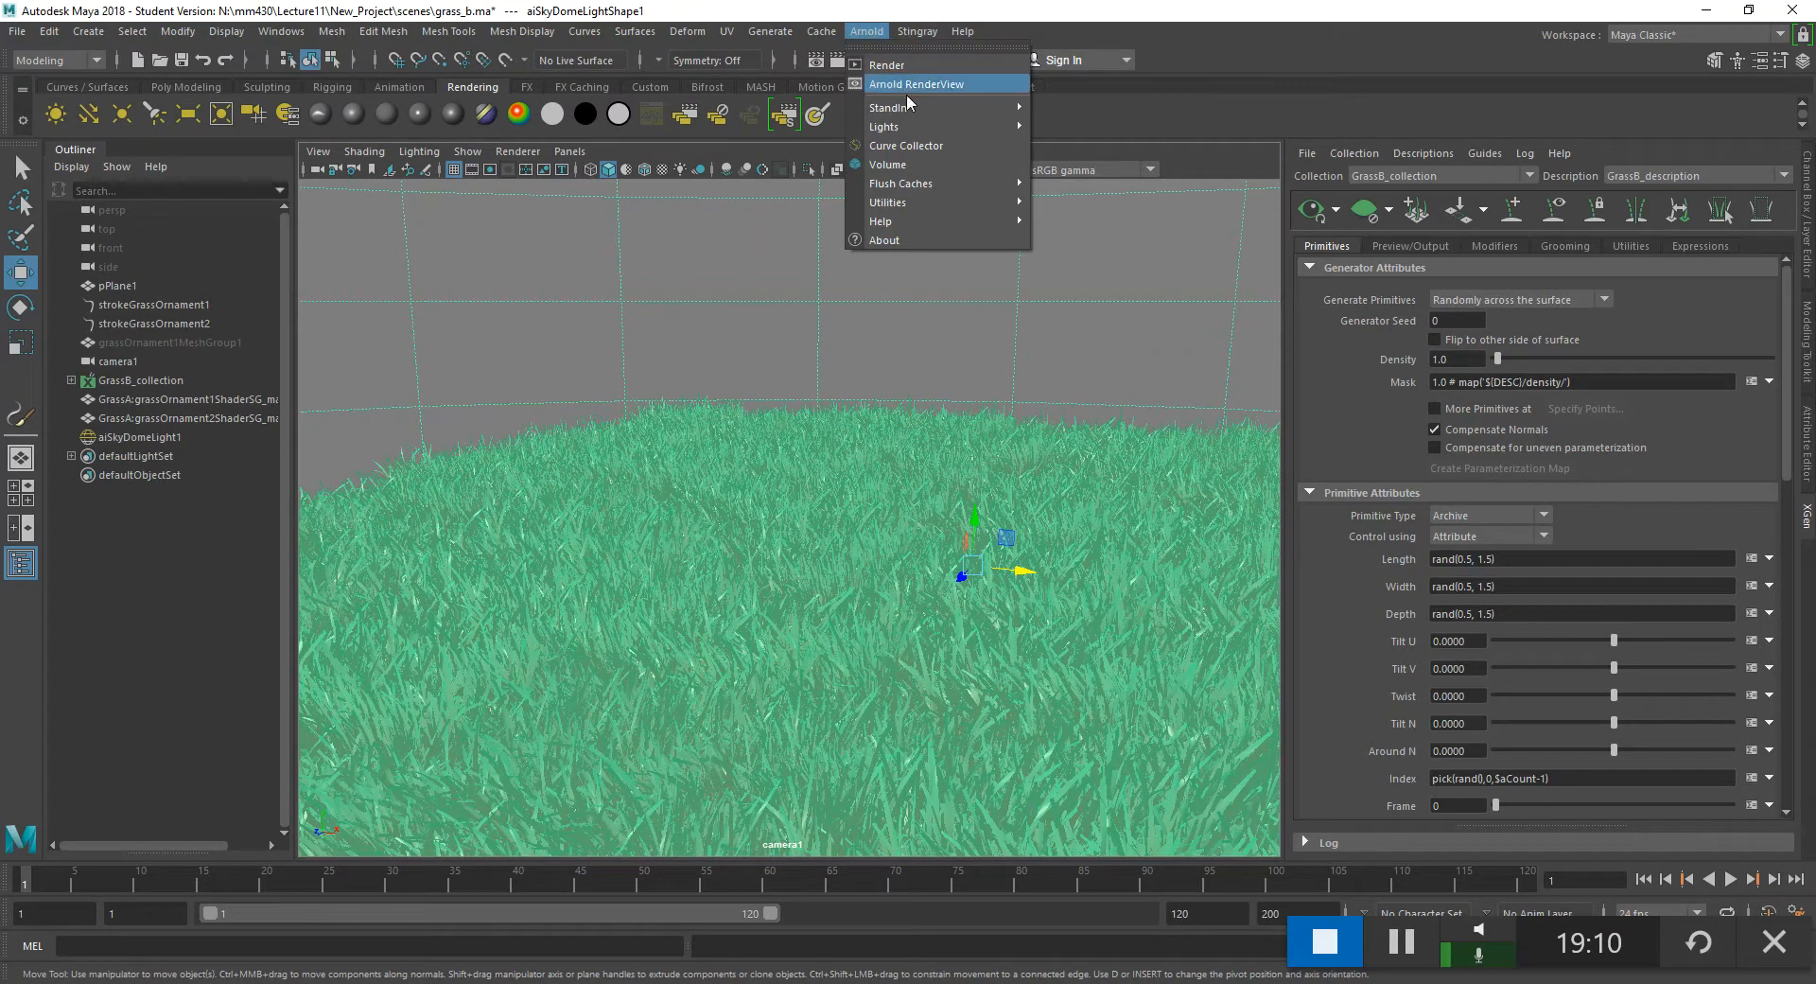
left_click(915, 83)
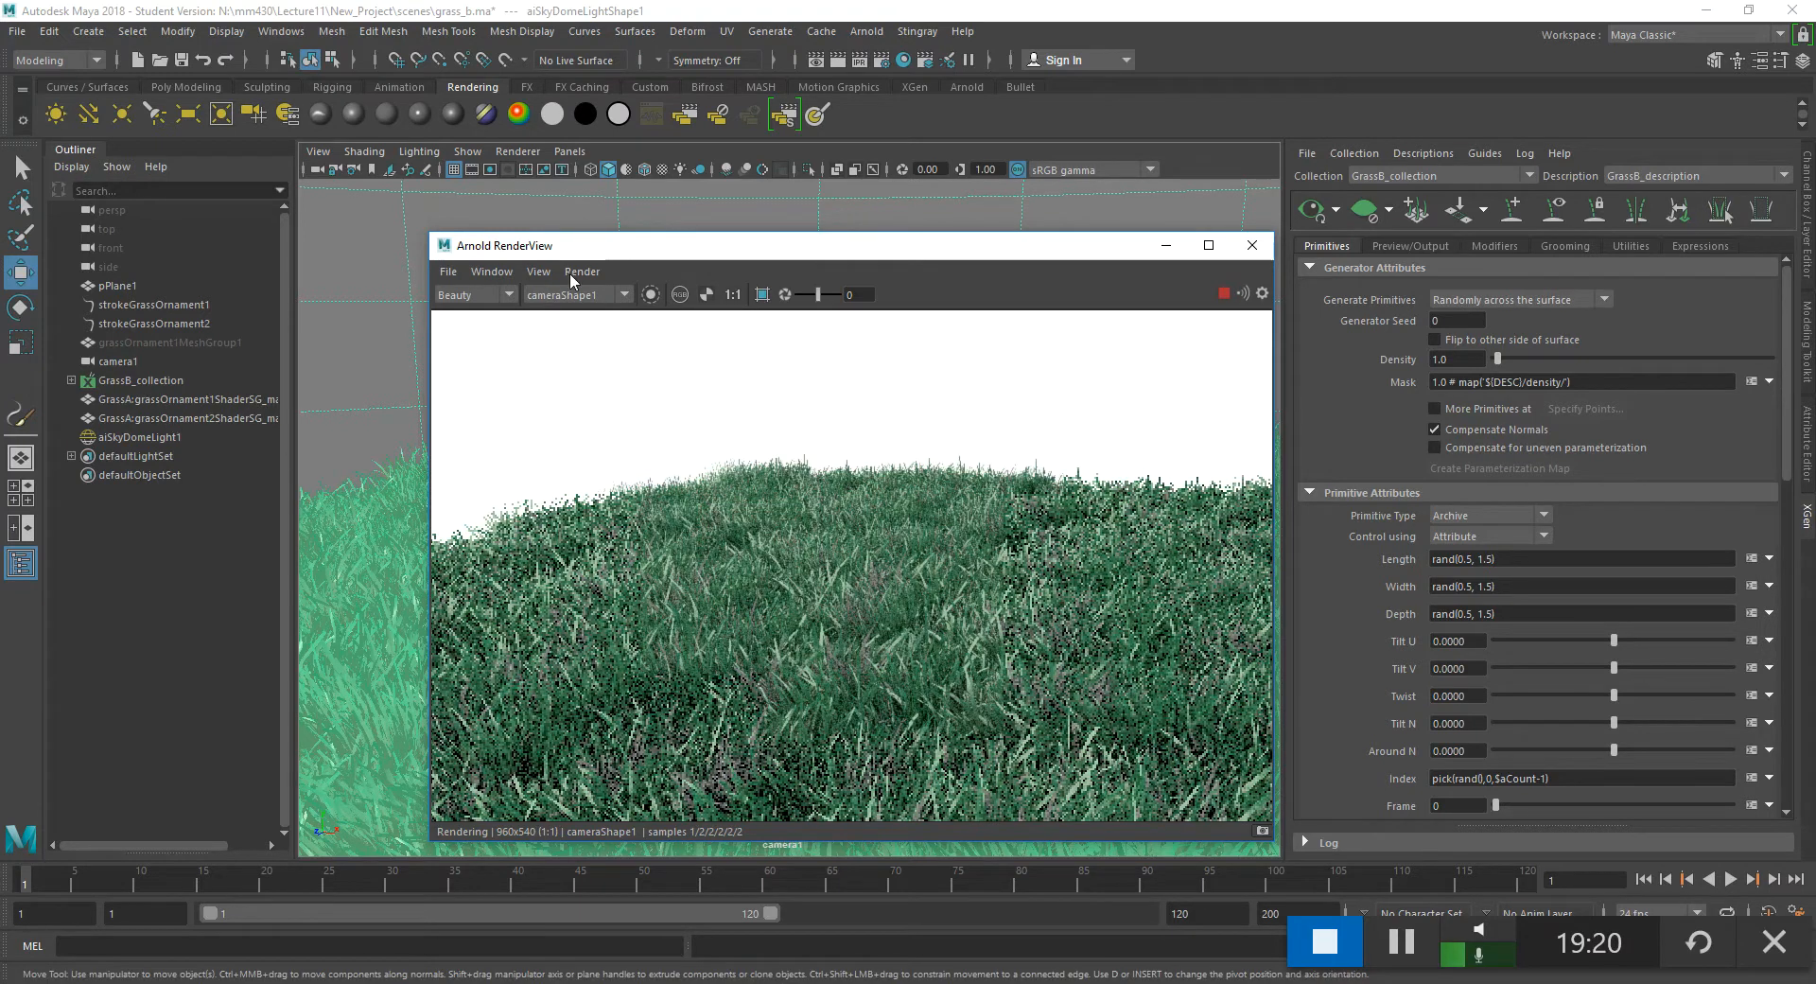
- Open the color ramp of grassOrnament1Shader on the hidden grass mesh grassOrnament1MeshGroup1
left_click(156, 342)
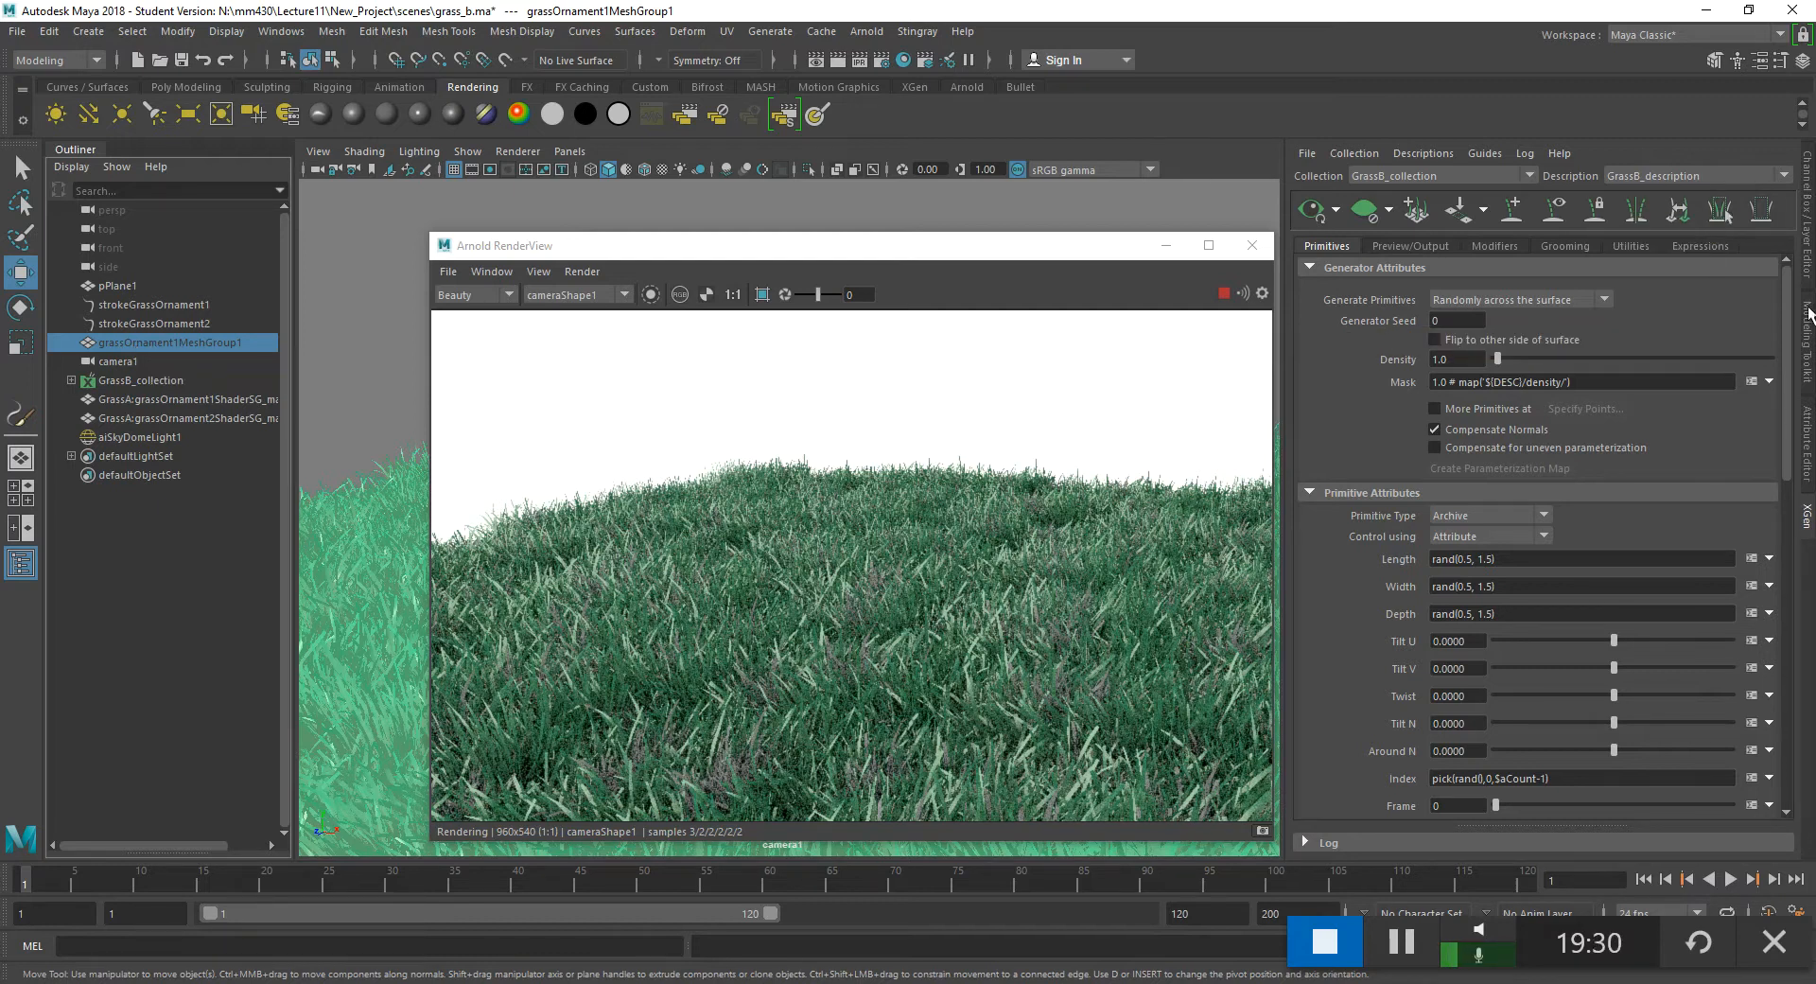
left_click(1808, 414)
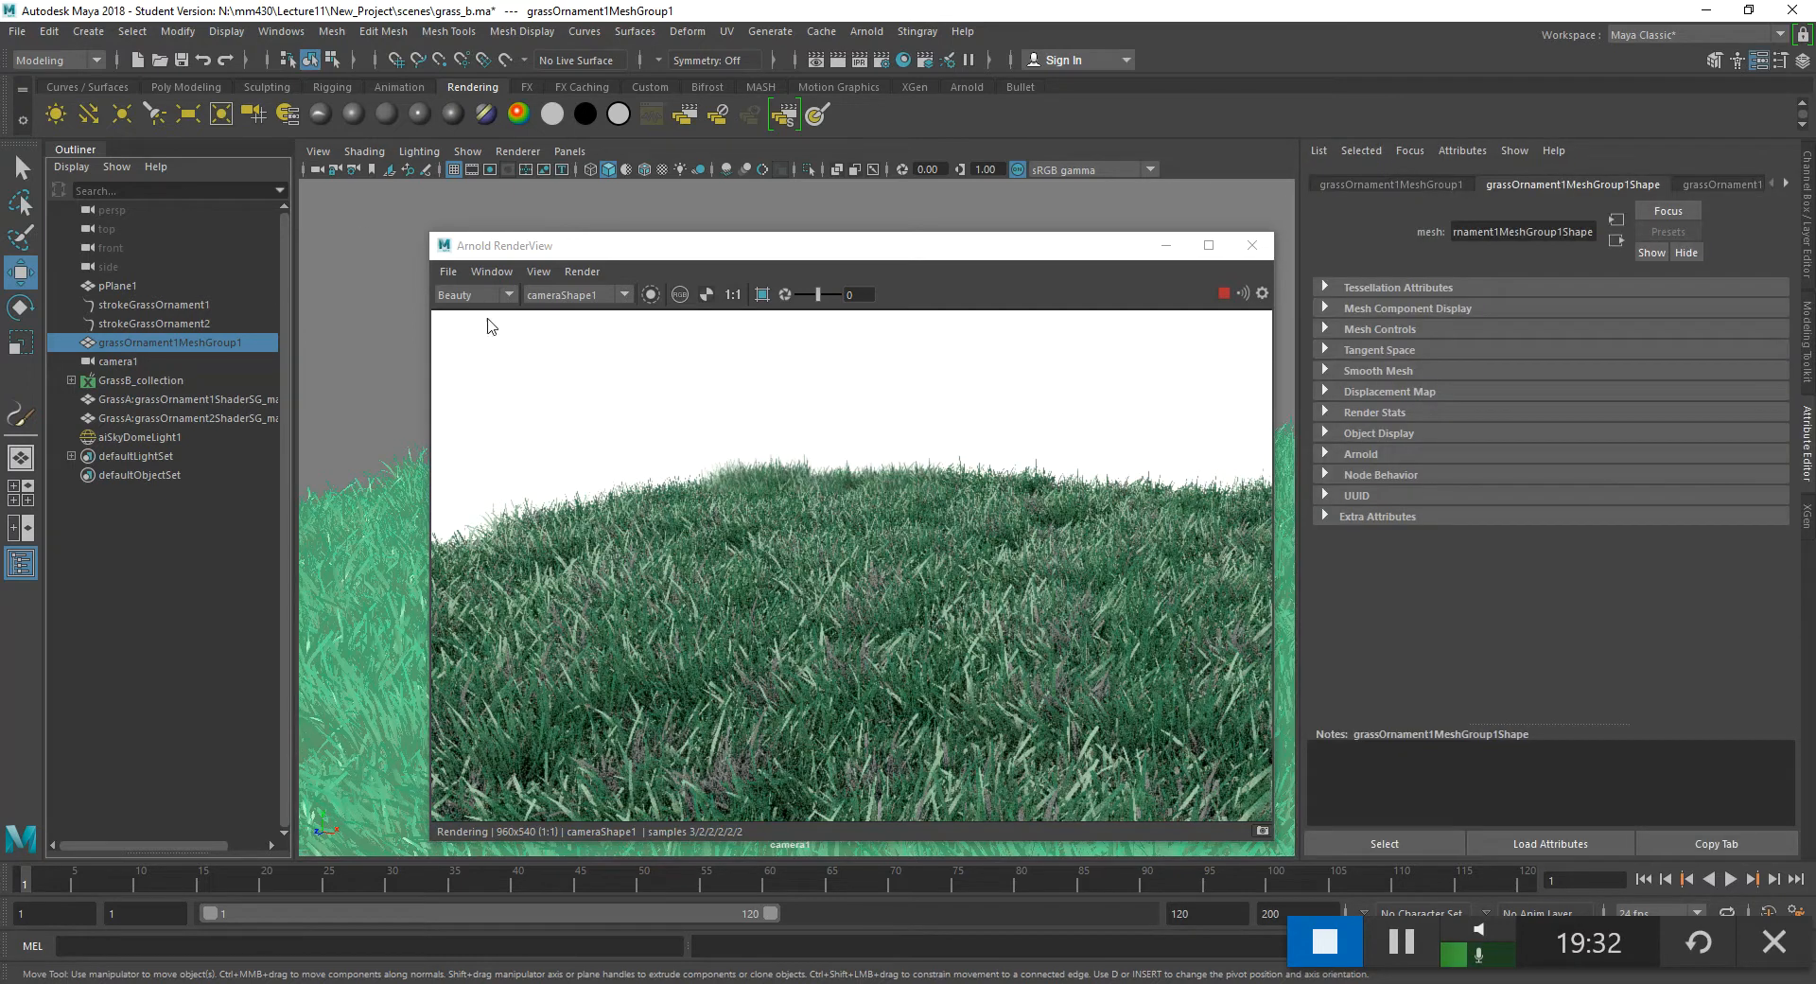
left_click(1765, 183)
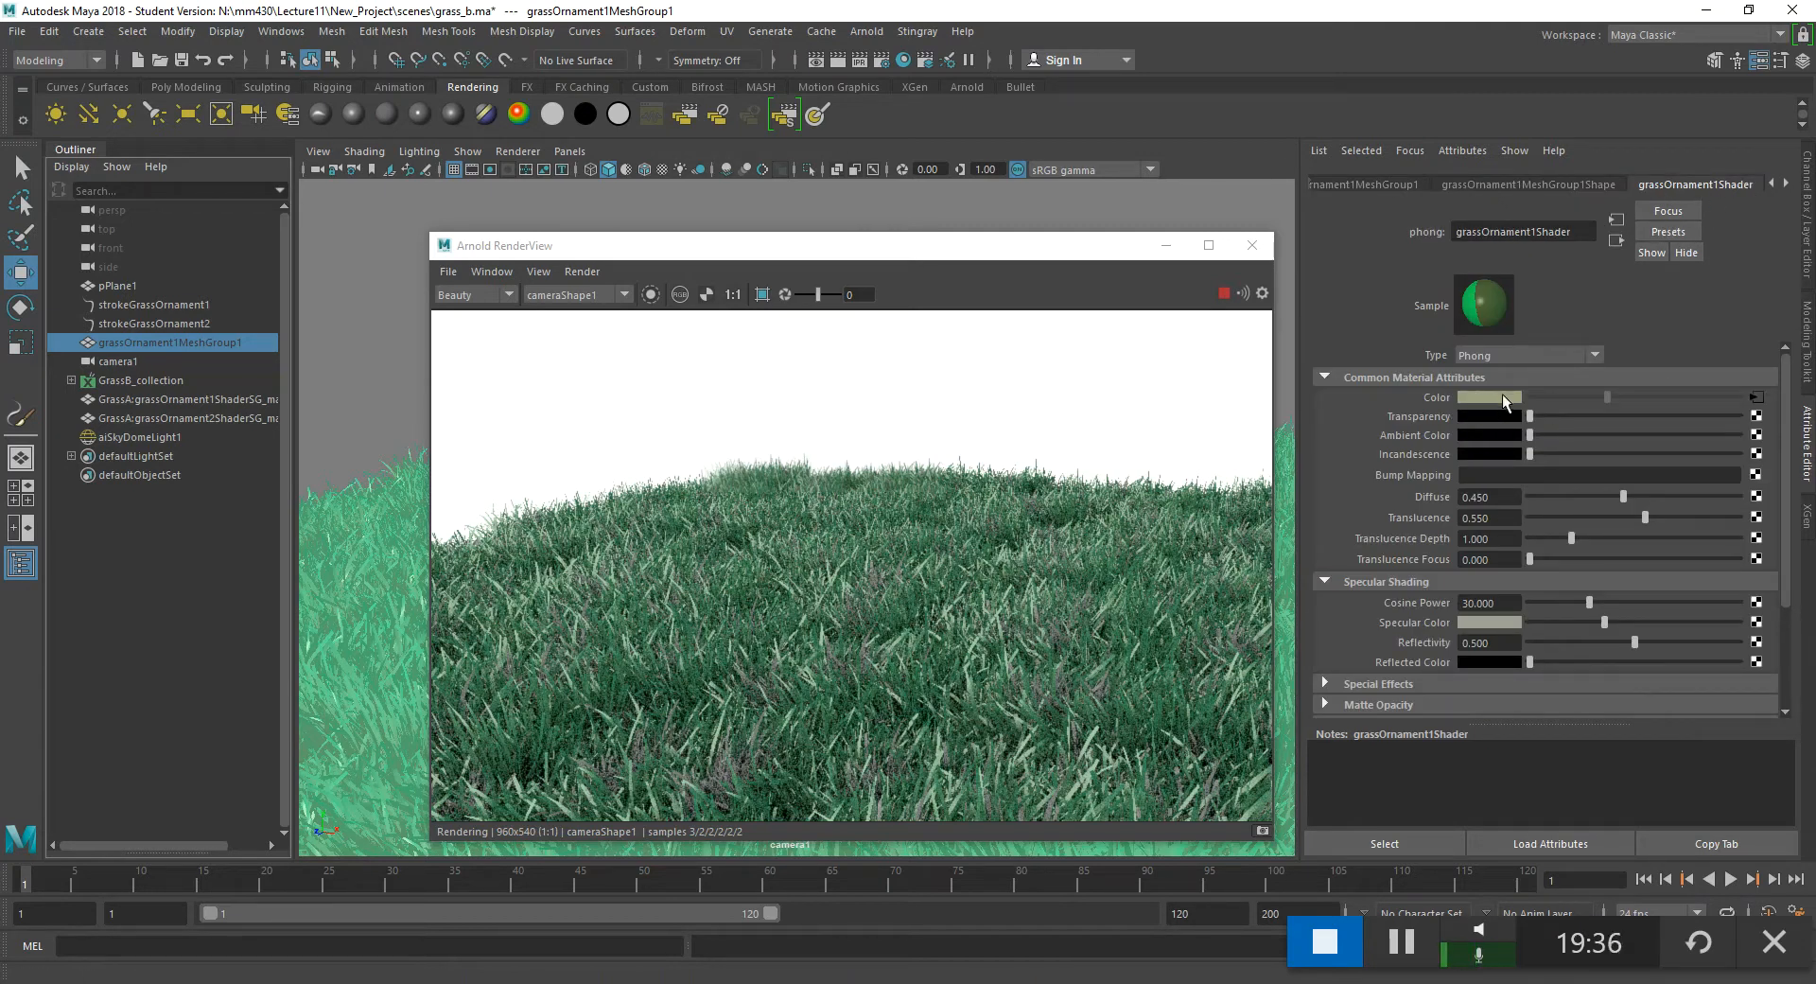
left_click(1757, 396)
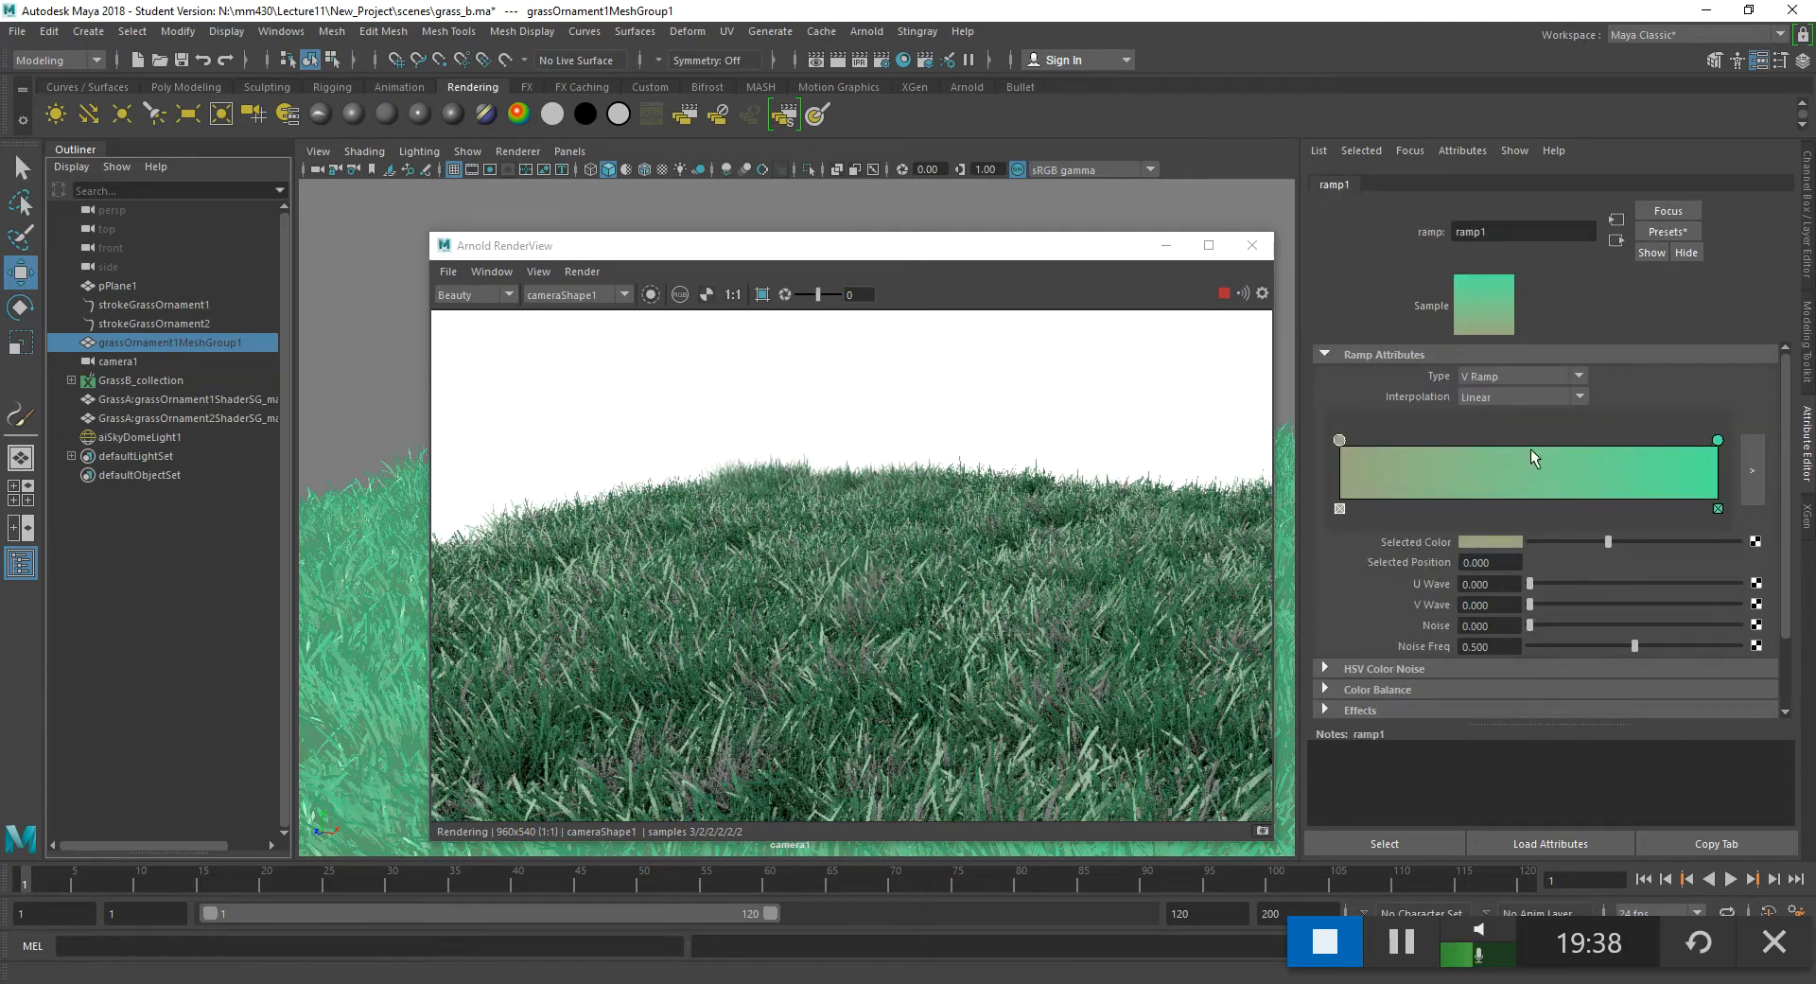